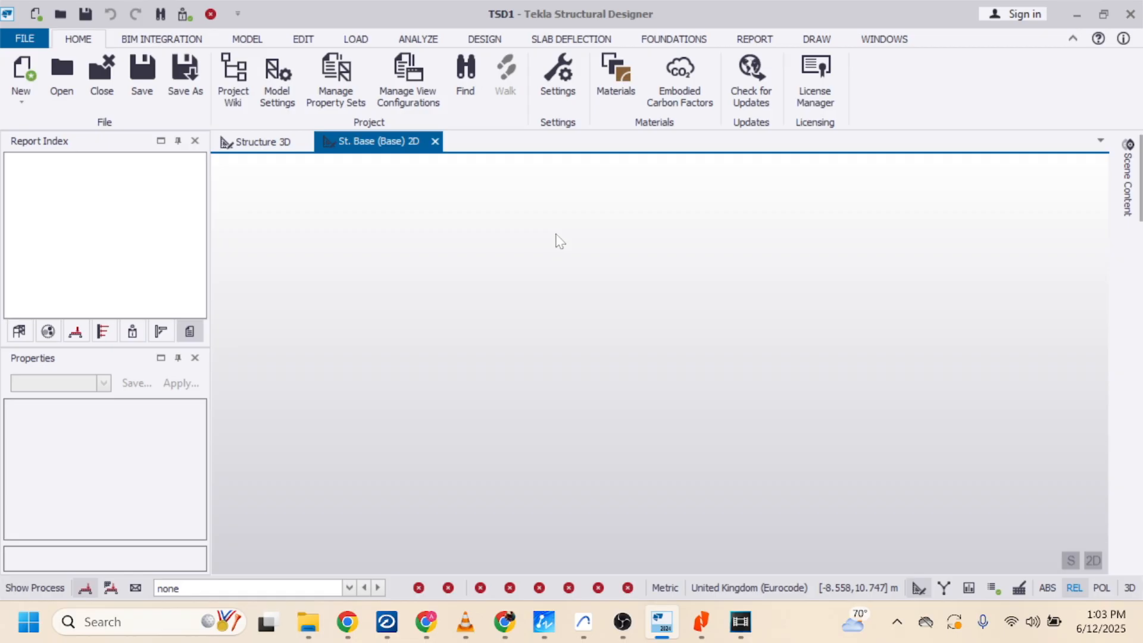
pyautogui.click(740, 622)
pyautogui.click(739, 624)
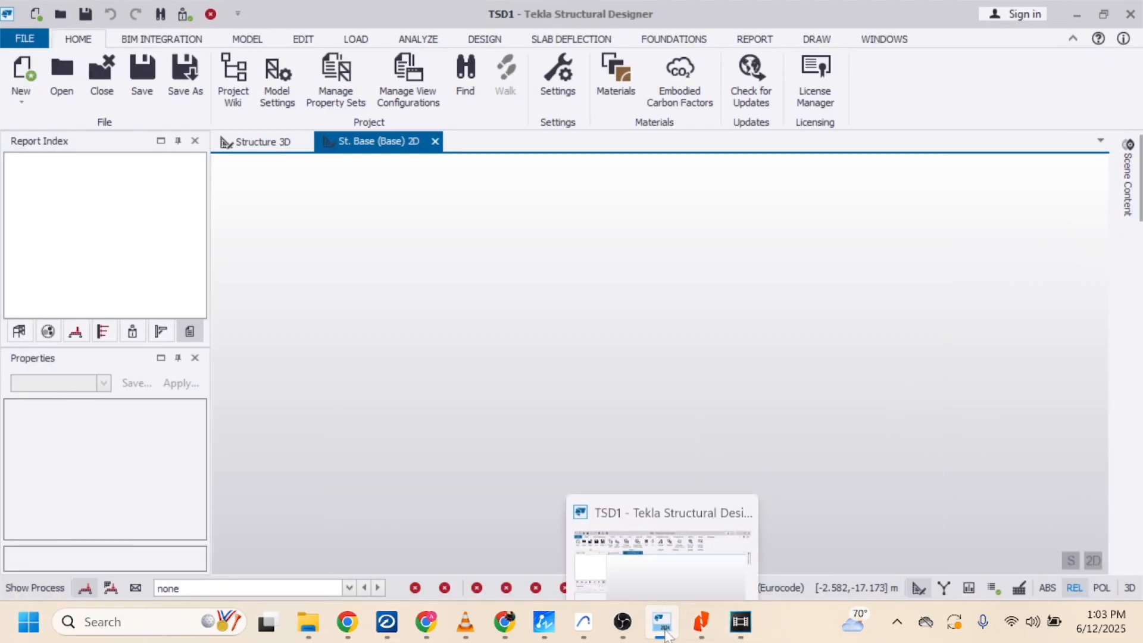
pyautogui.click(664, 625)
pyautogui.click(663, 625)
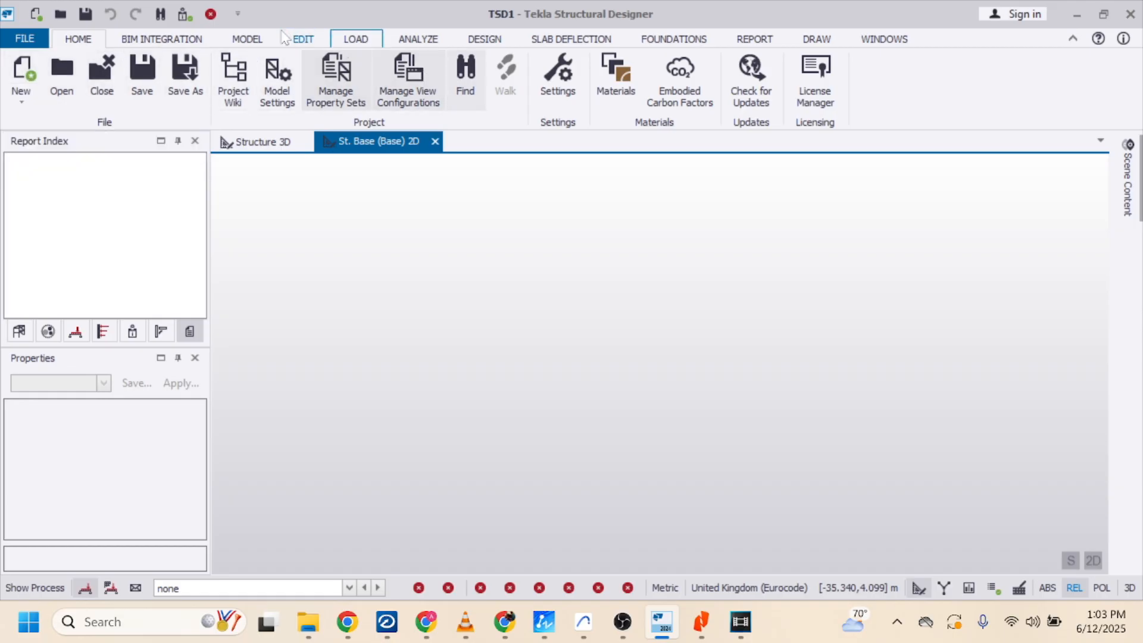
pyautogui.click(247, 39)
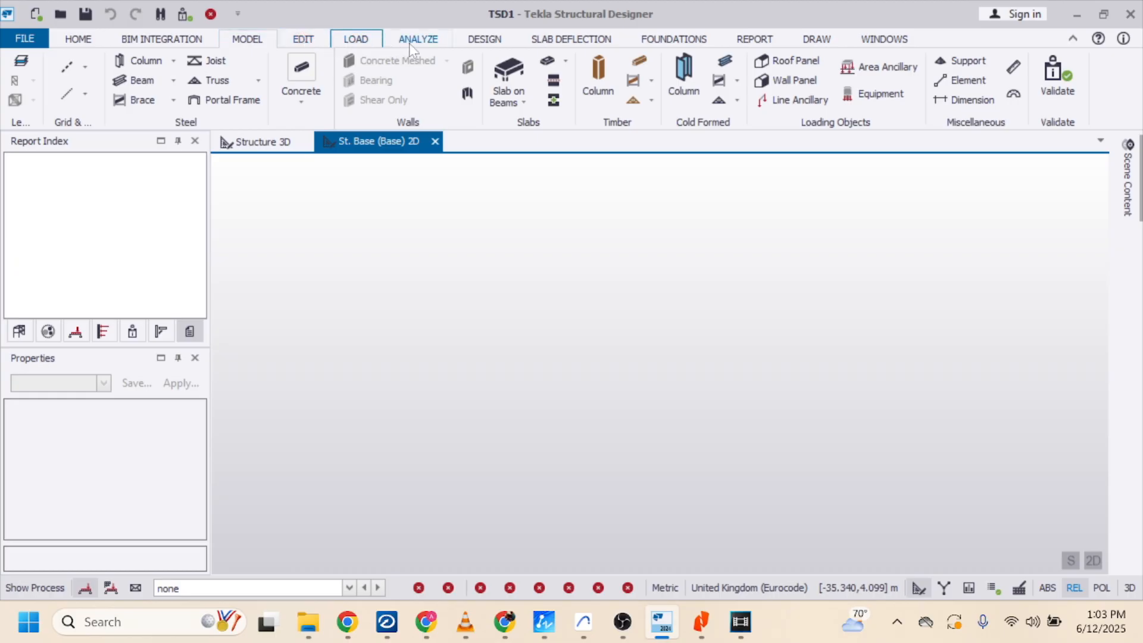
# Create a new project and open the program settings to review the General and Units pages
pyautogui.click(27, 41)
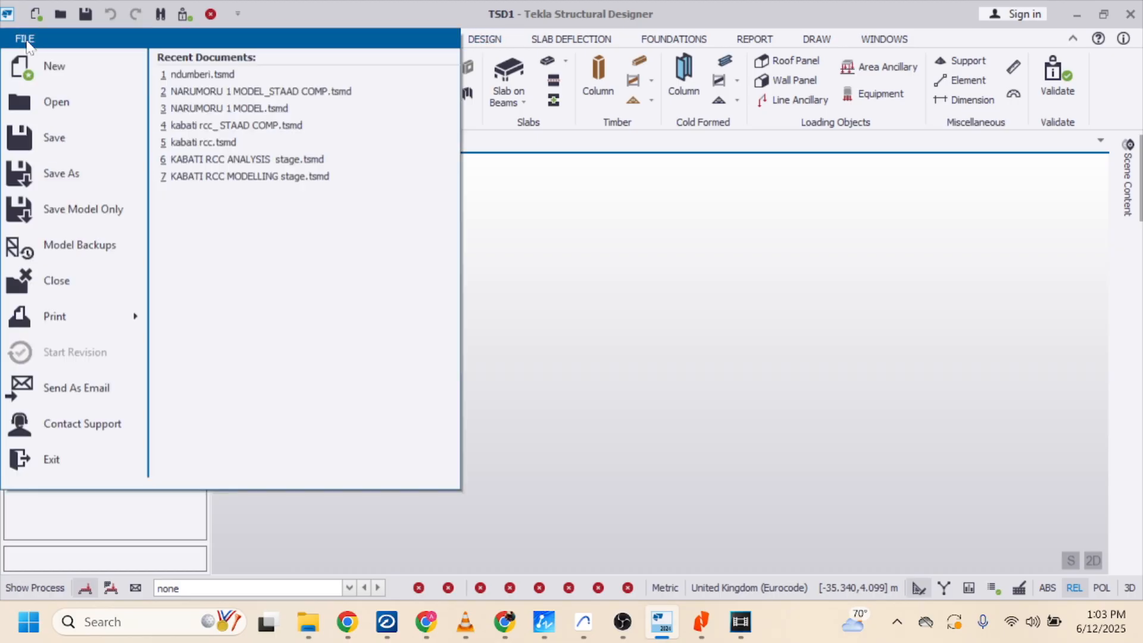
pyautogui.click(55, 68)
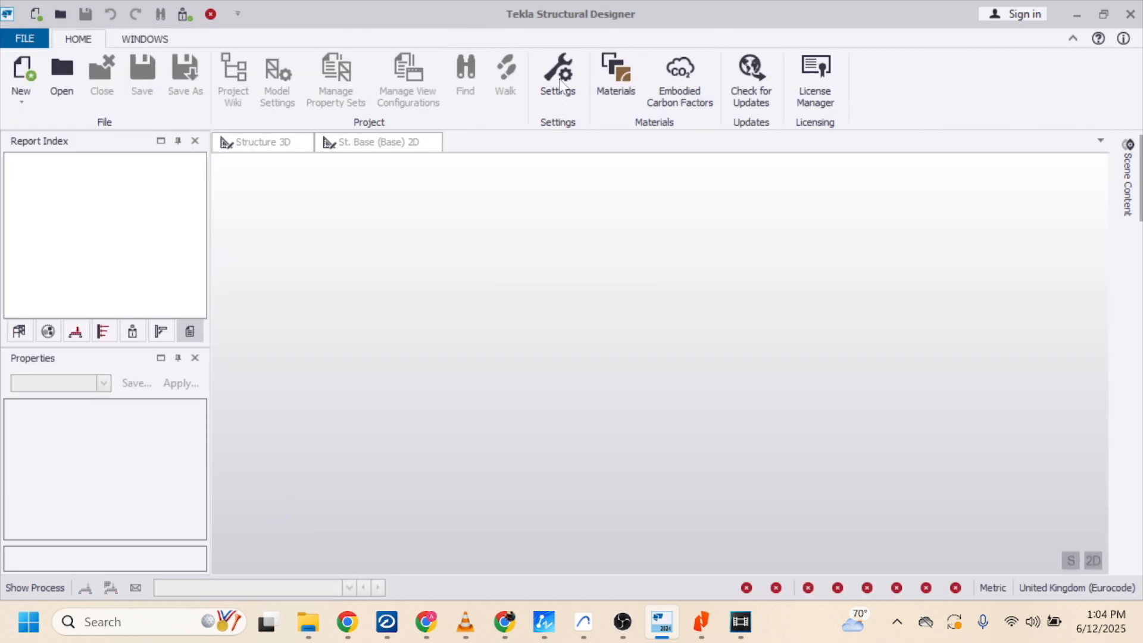
pyautogui.click(563, 90)
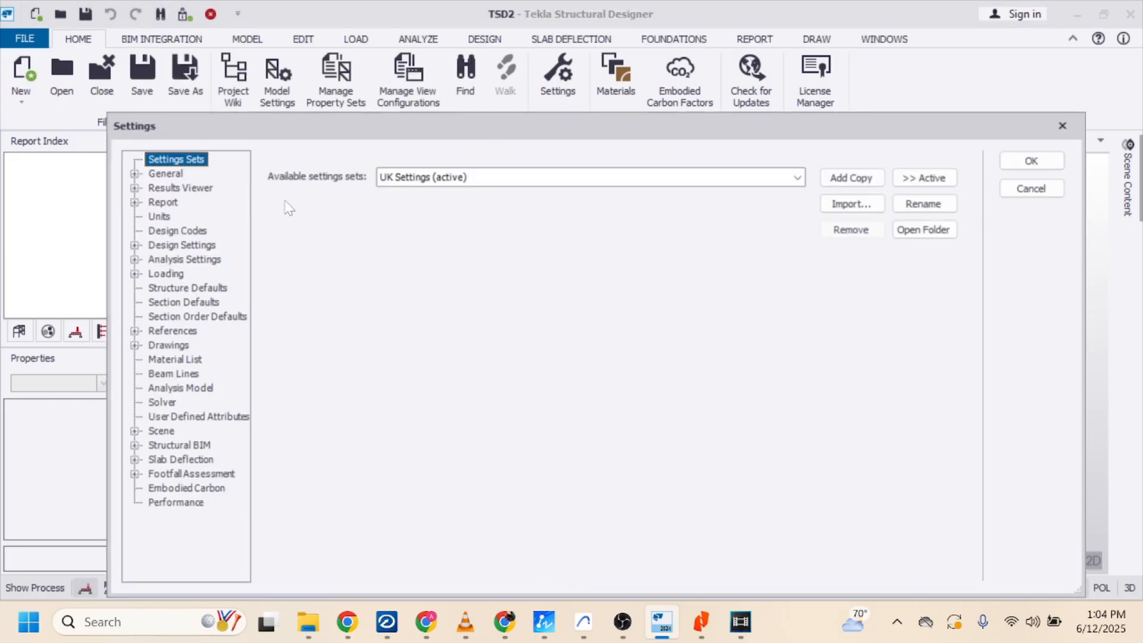
pyautogui.doubleClick(166, 175)
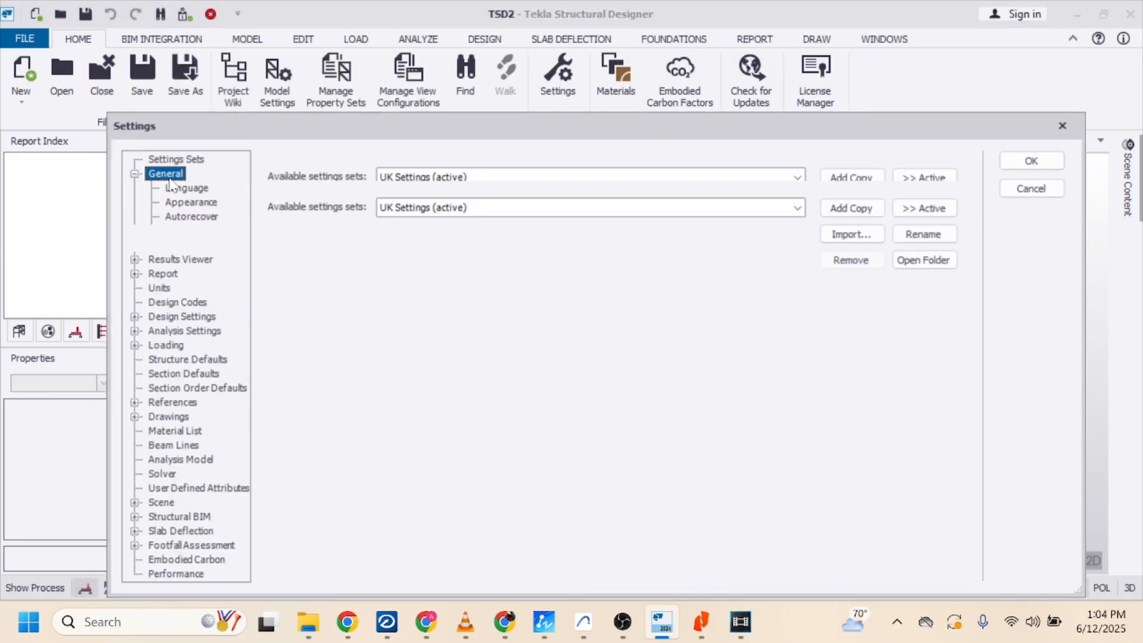
pyautogui.click(134, 173)
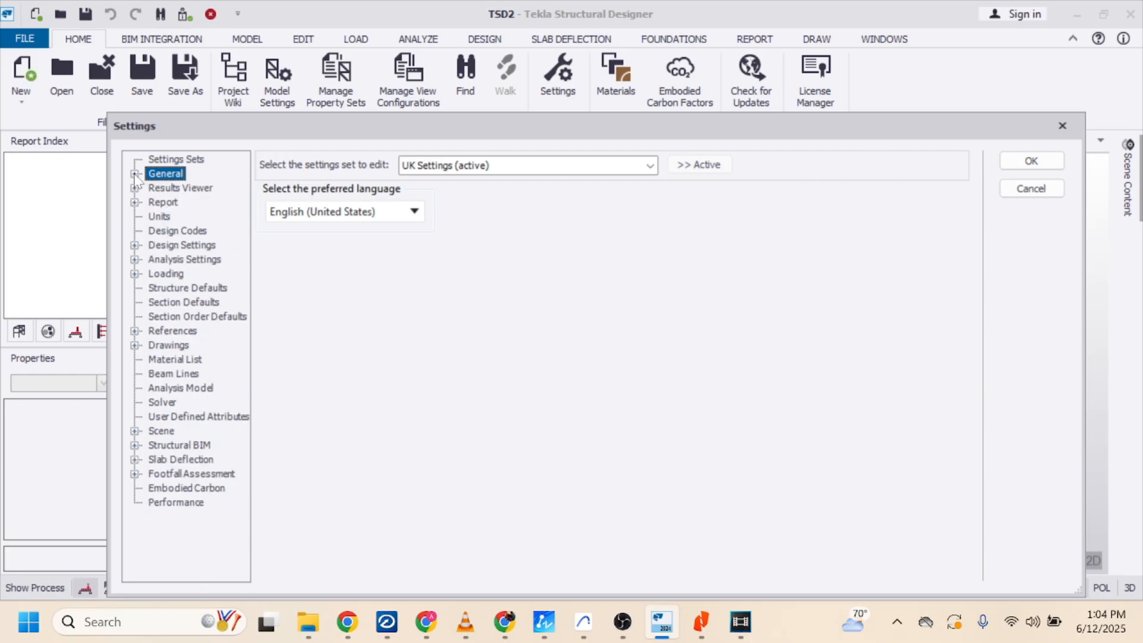
pyautogui.click(159, 217)
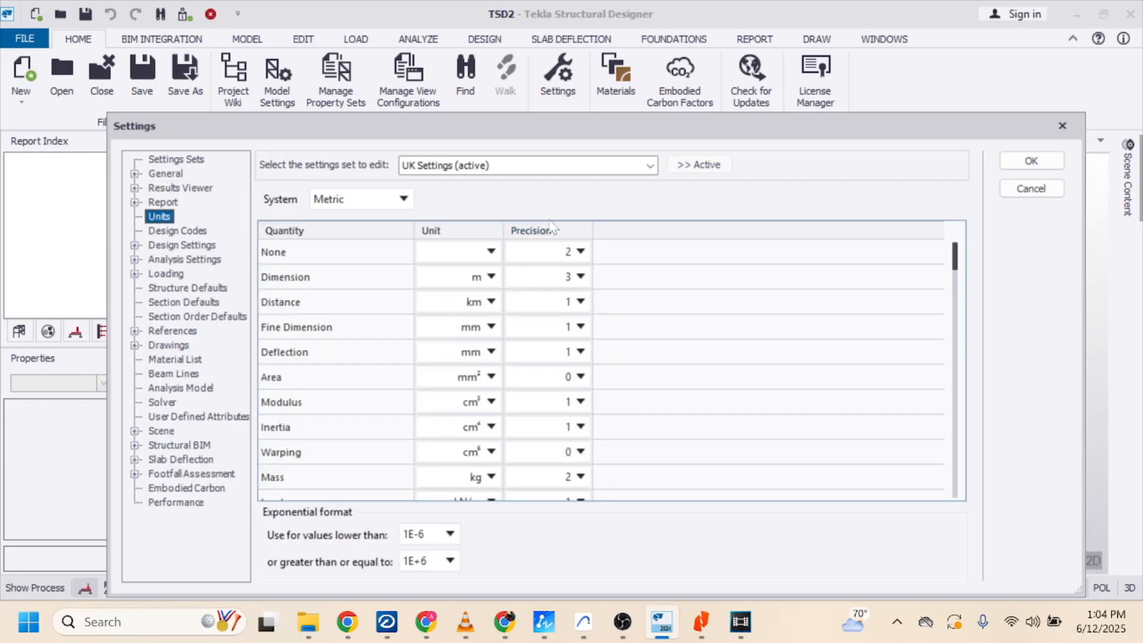
# Set the design codes region to United Kingdom (BS) and accept the settings
pyautogui.click(178, 231)
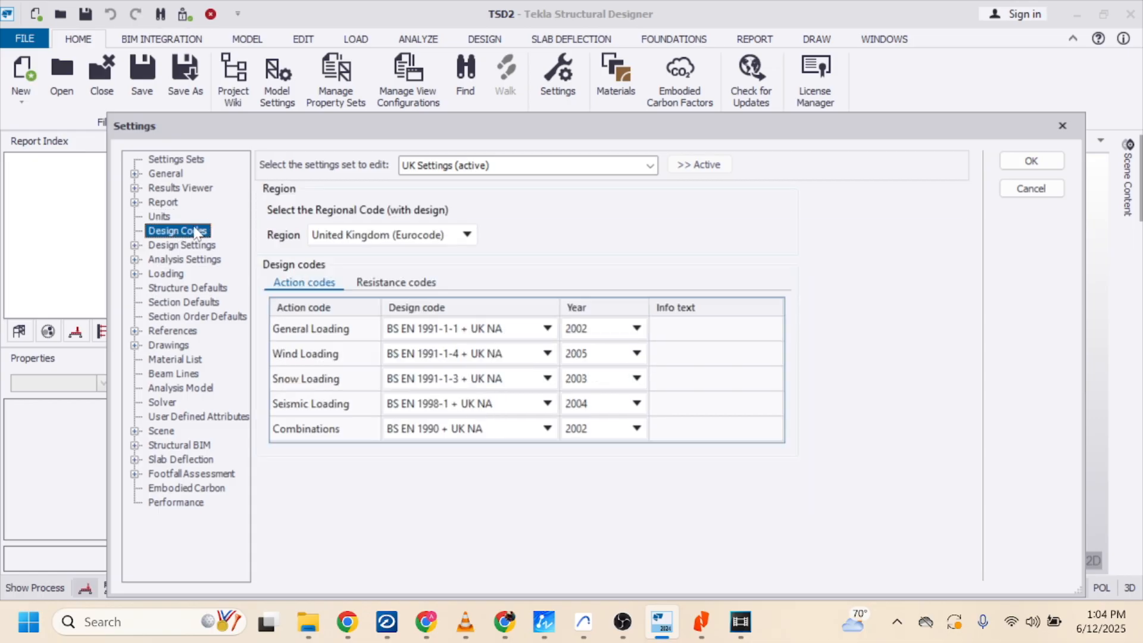
pyautogui.click(452, 241)
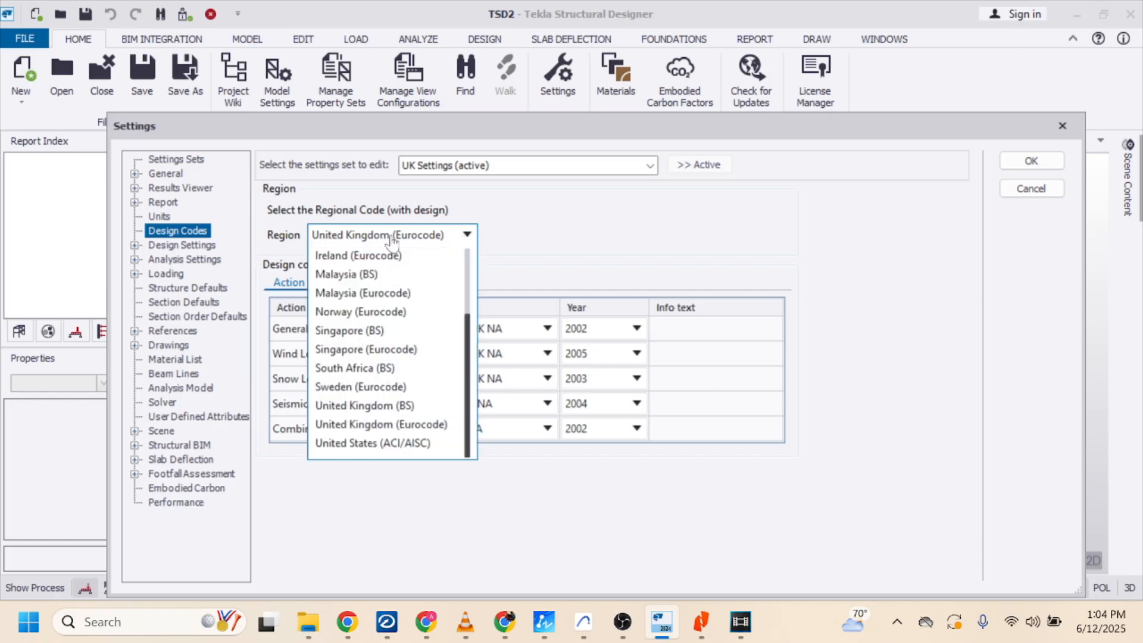
pyautogui.click(381, 406)
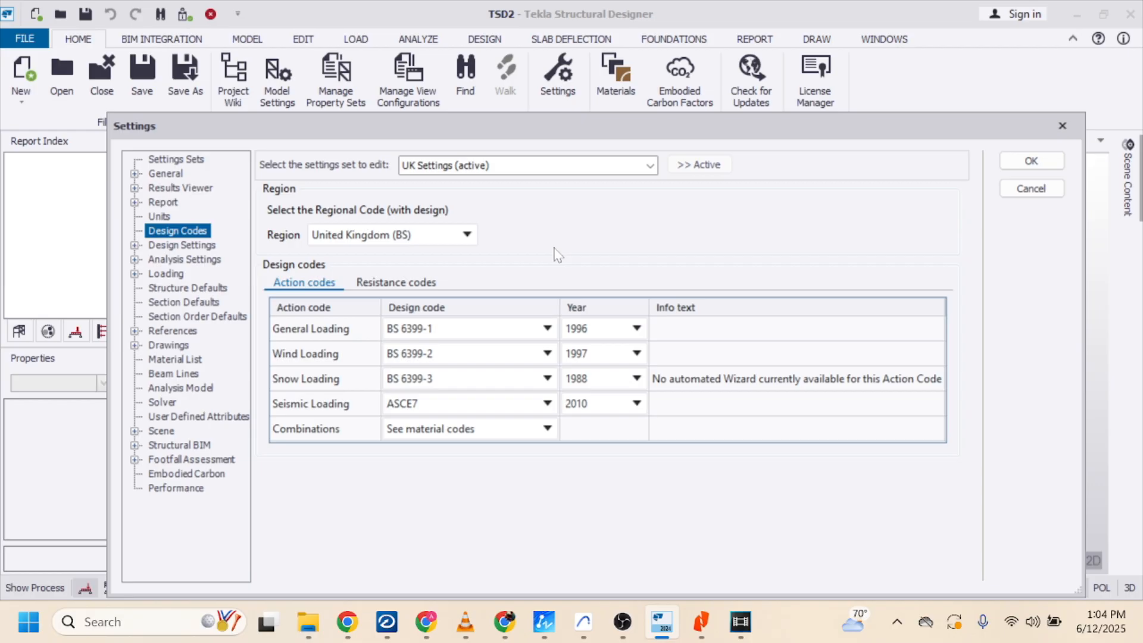
pyautogui.click(547, 405)
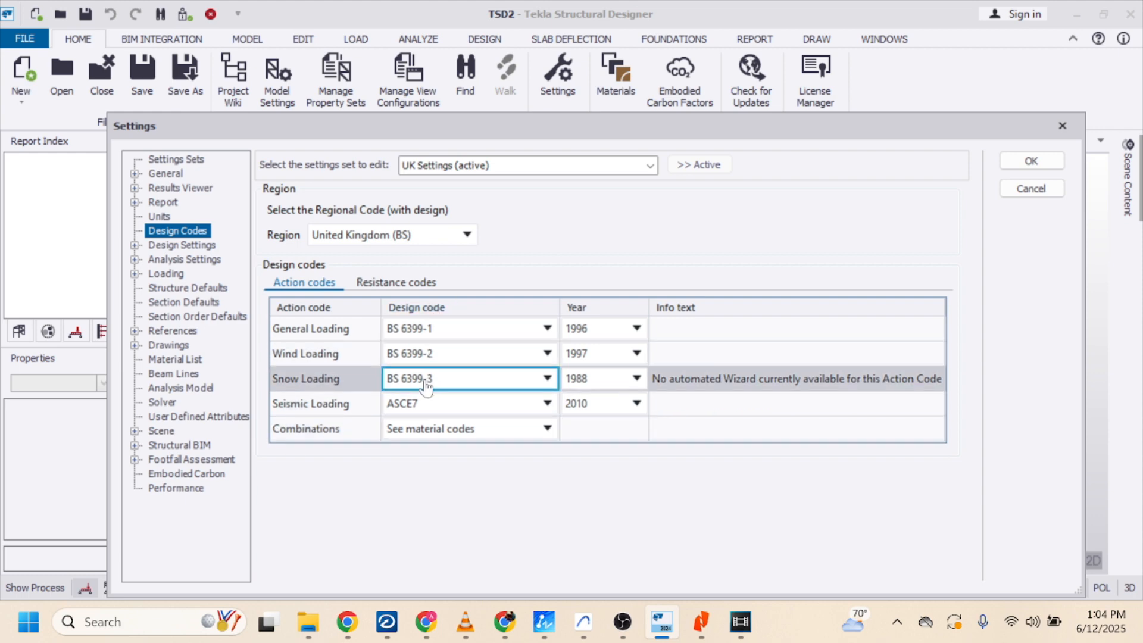
pyautogui.click(1021, 161)
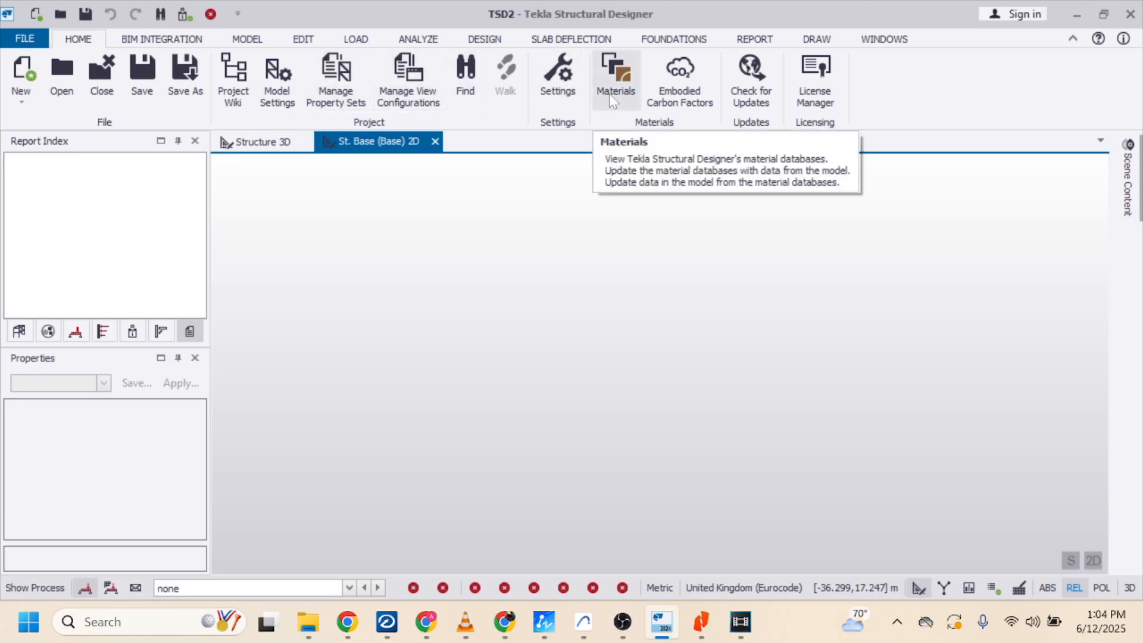
# Open the construction levels and insert a level below Base at -1.5 m
pyautogui.click(247, 40)
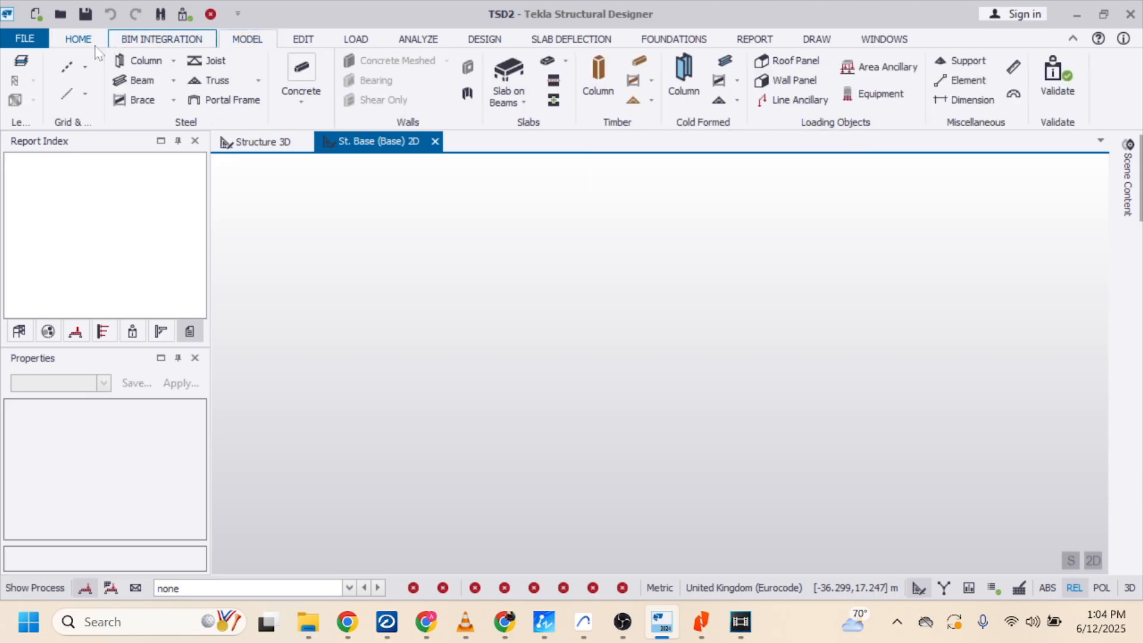
pyautogui.click(27, 67)
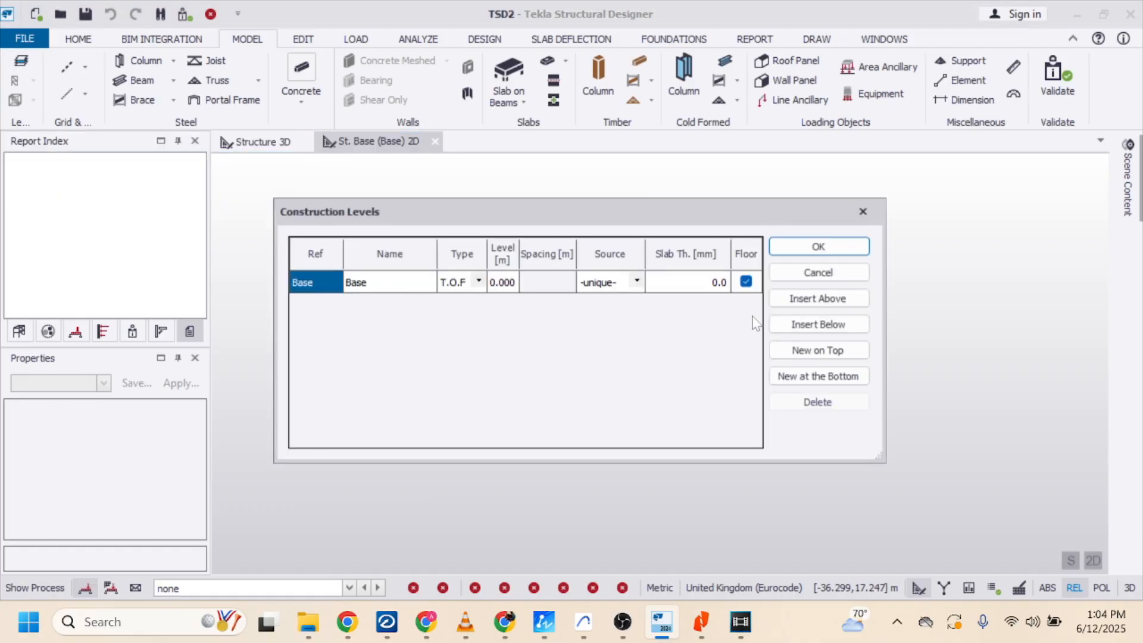
pyautogui.click(826, 325)
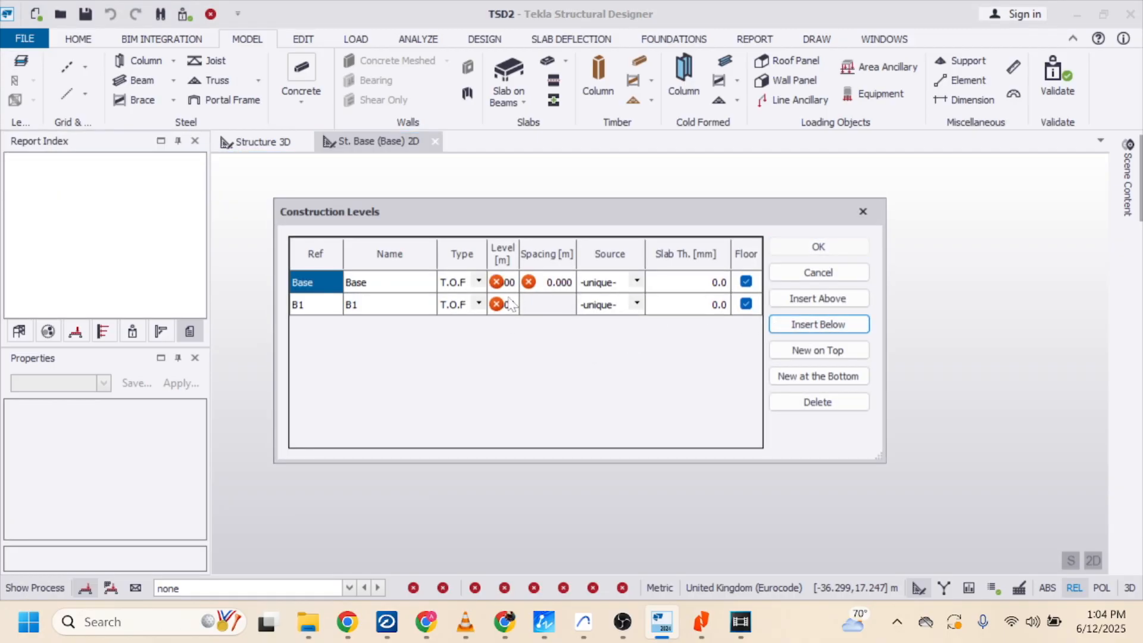
pyautogui.click(510, 305)
pyautogui.write('-1.5')
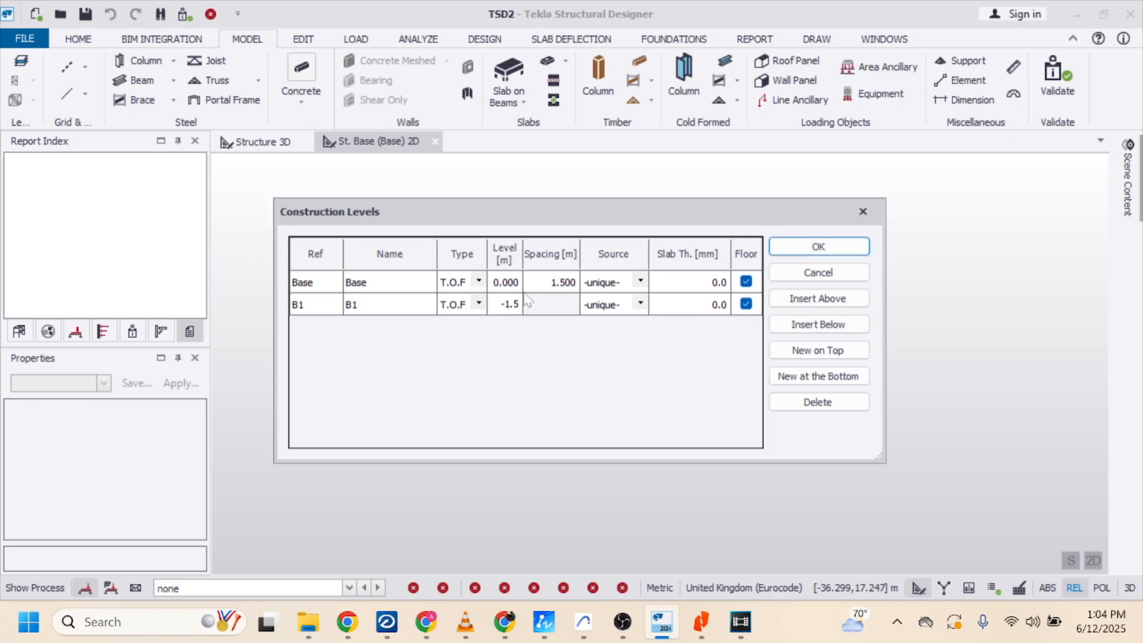
# Insert a level above Base with a spacing of 2.85 m
pyautogui.click(328, 287)
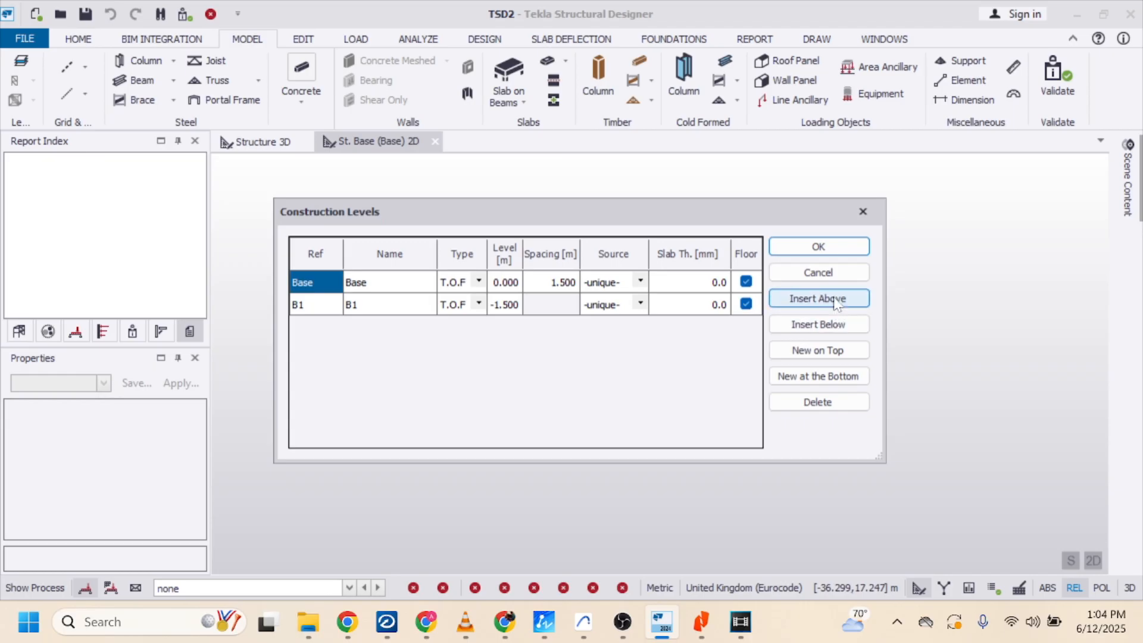
pyautogui.click(832, 298)
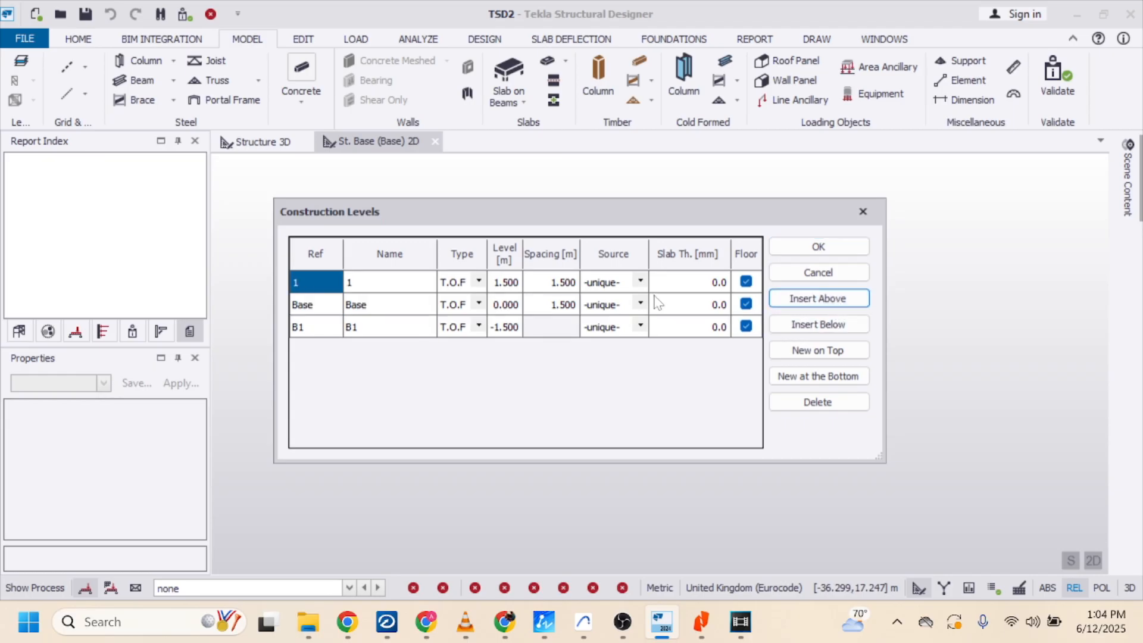
pyautogui.click(564, 284)
pyautogui.write('2')
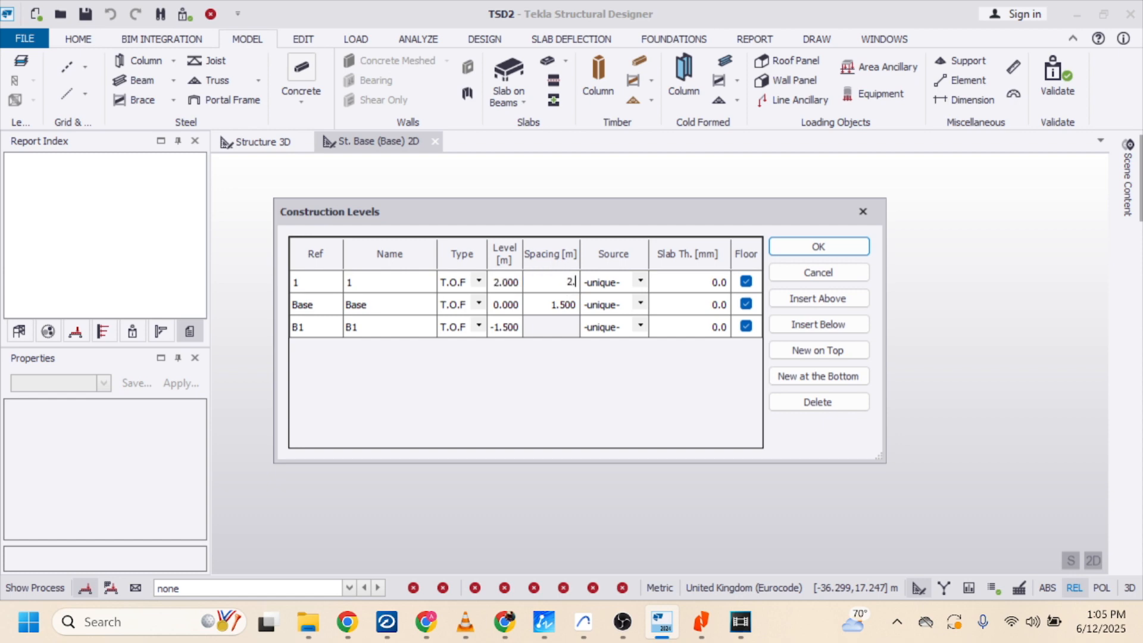
pyautogui.write('.85')
# Insert another level above level 1 and set the type of levels 1 and 2 to S.S.L
pyautogui.click(314, 285)
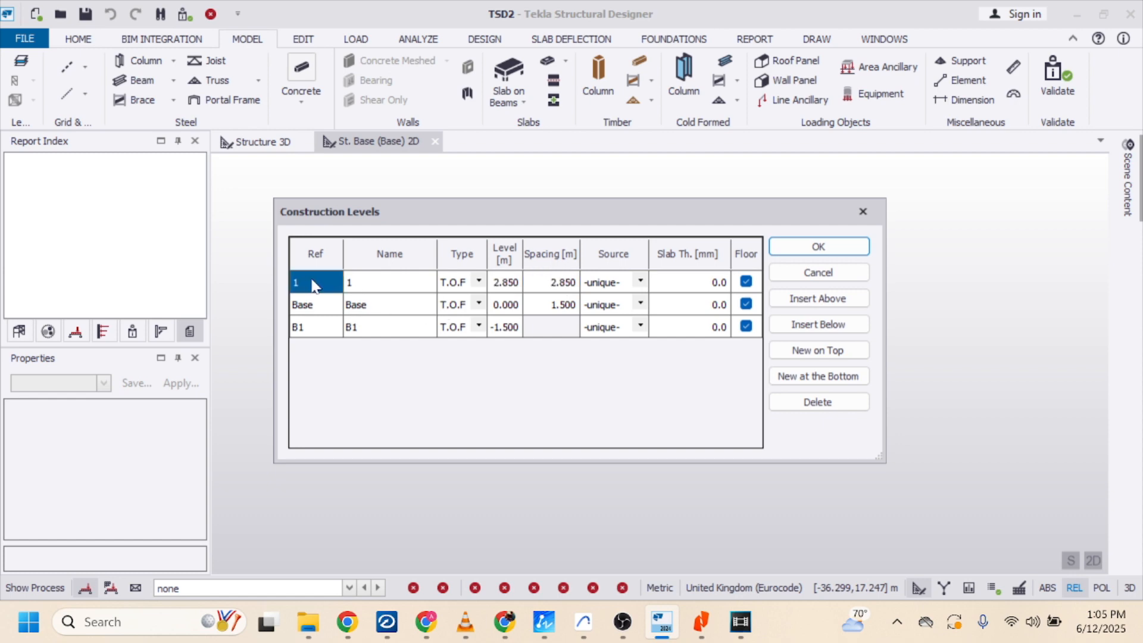
pyautogui.click(824, 300)
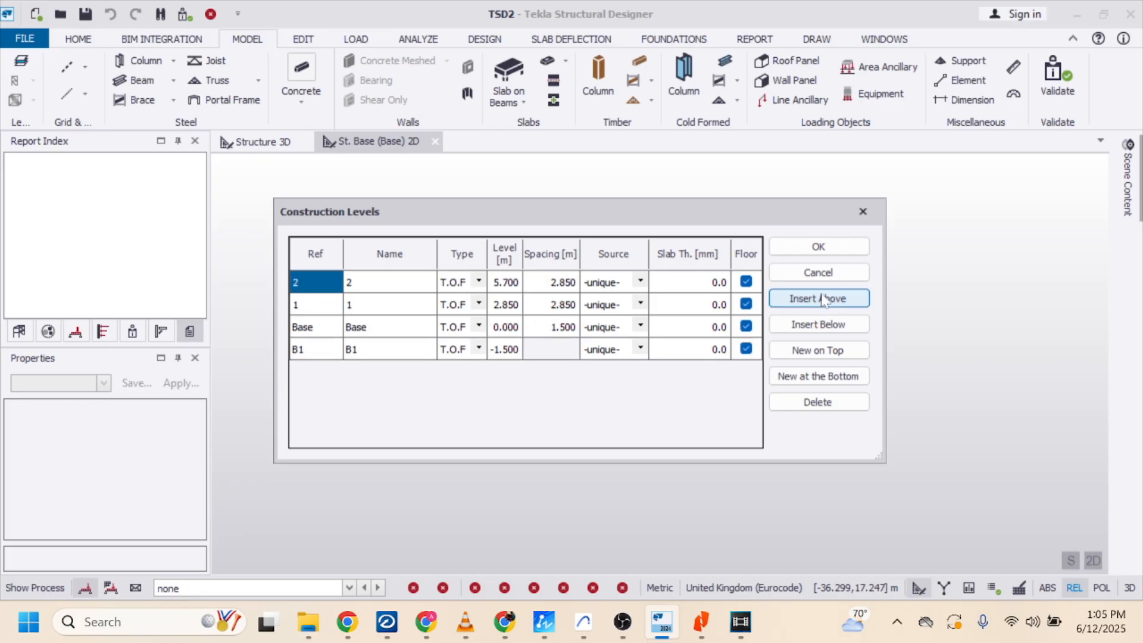
pyautogui.click(480, 305)
pyautogui.click(479, 304)
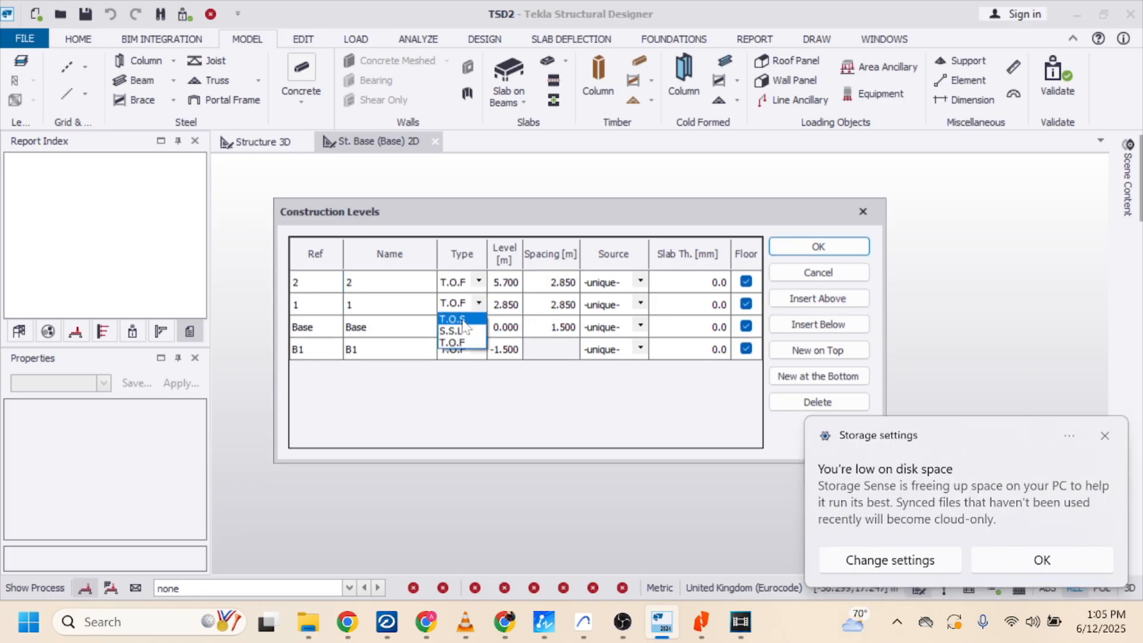
pyautogui.click(460, 331)
pyautogui.click(479, 281)
pyautogui.click(479, 281)
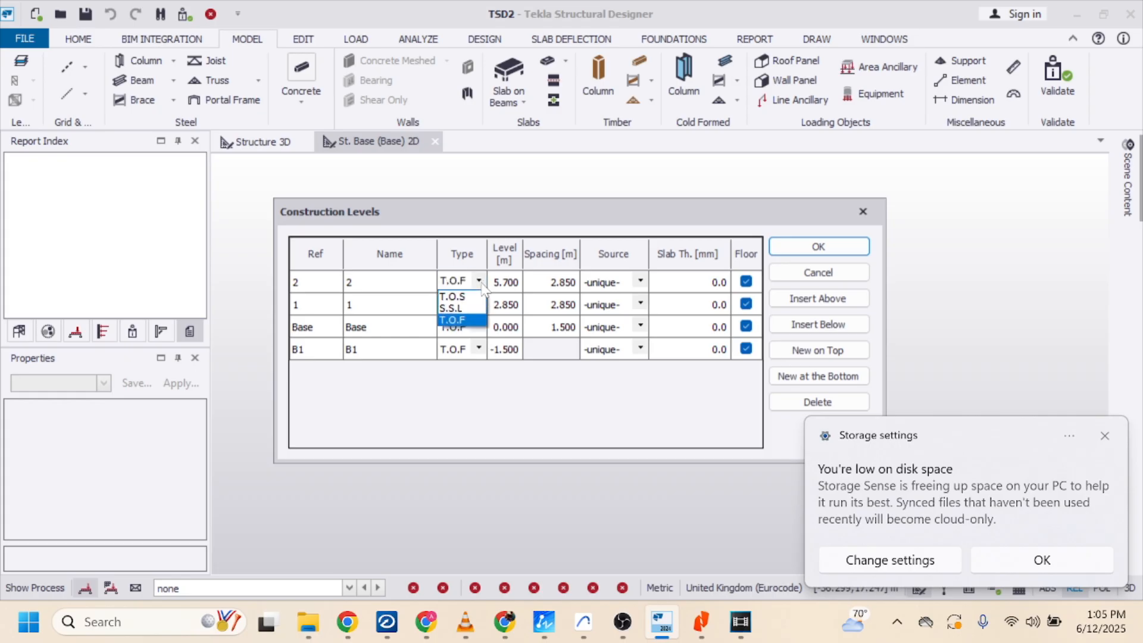
pyautogui.click(467, 308)
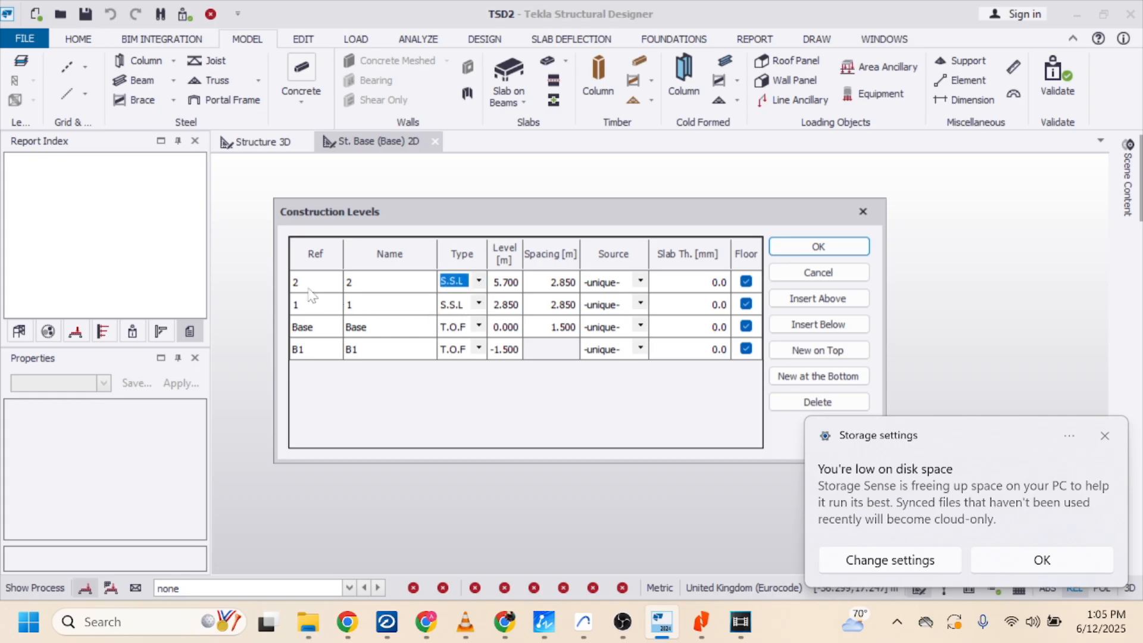
# Rename level B1 as 00_TOF and the Base level as 01_GF
pyautogui.click(357, 356)
pyautogui.click(358, 355)
pyautogui.write('00_TOF')
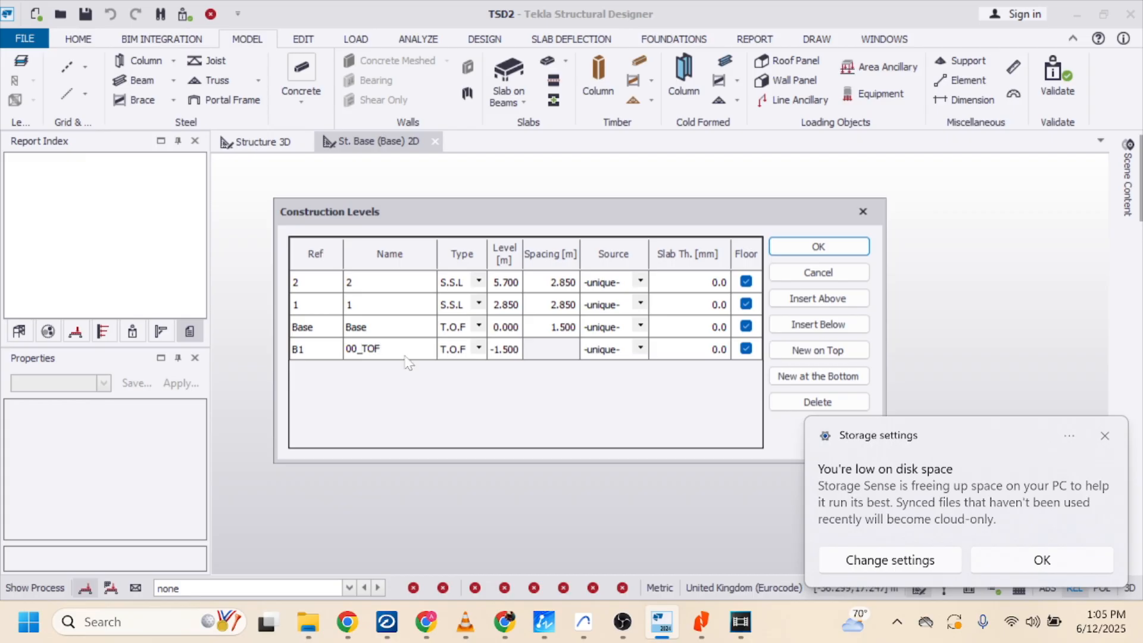
pyautogui.click(371, 332)
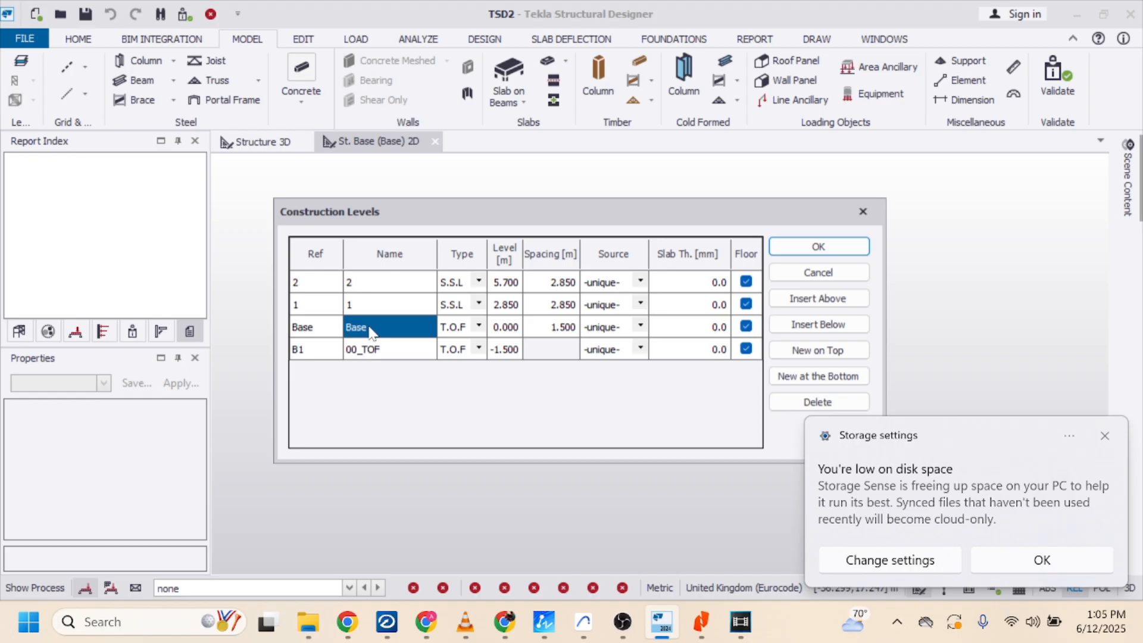
pyautogui.click(370, 332)
pyautogui.write('01')
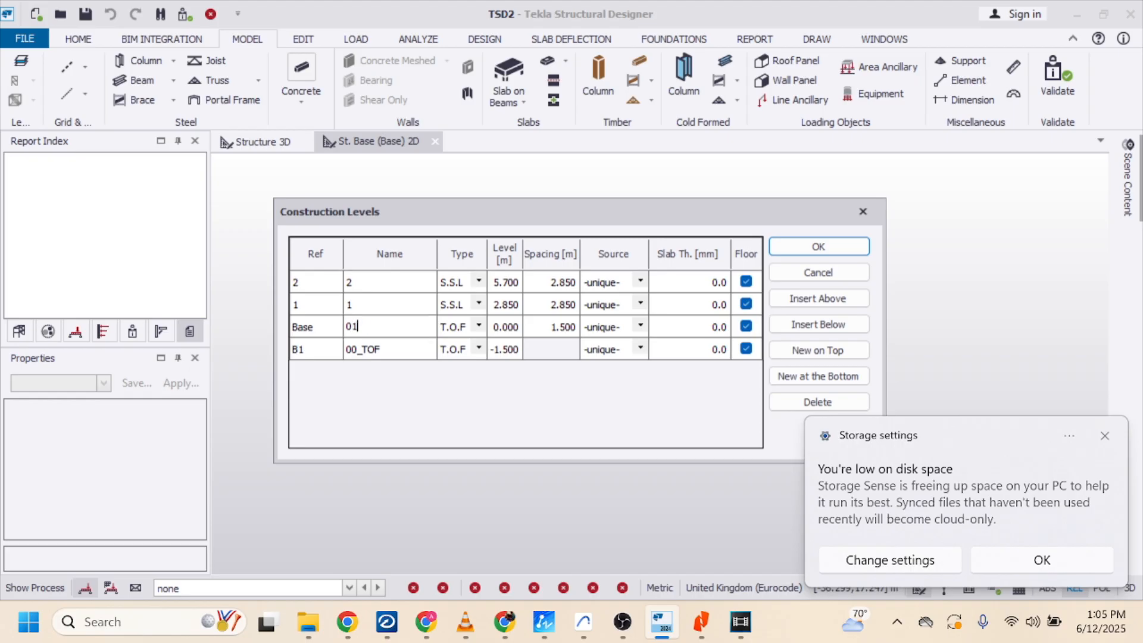
pyautogui.write('_GF')
# Rename level 1 as 02_1ST FL and level 2 as 03_2ND FL
pyautogui.click(367, 301)
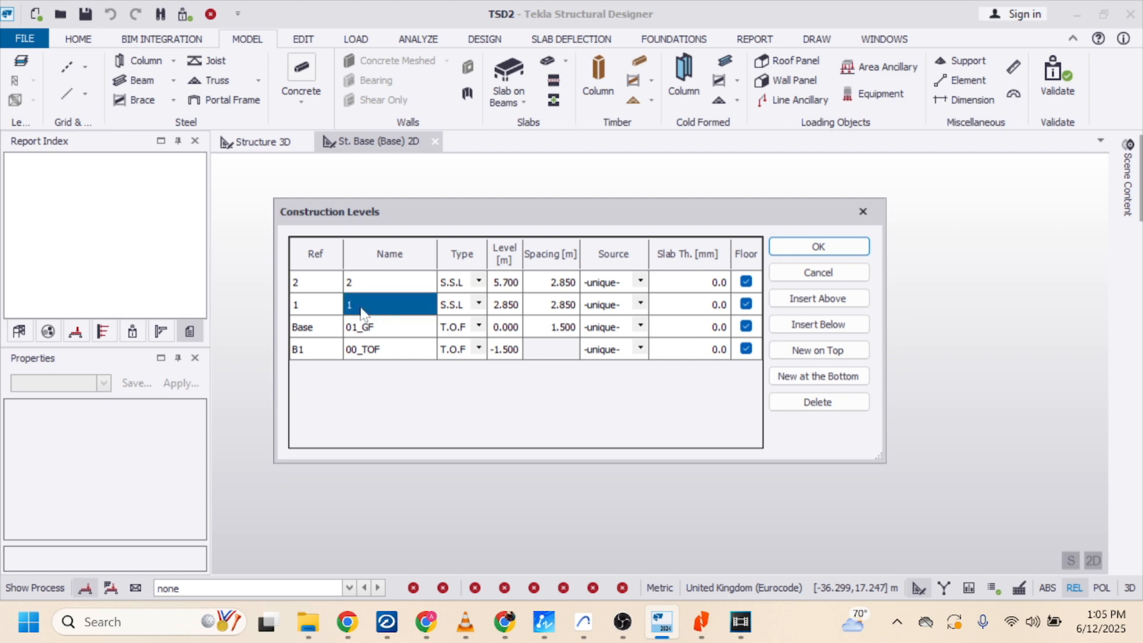
pyautogui.click(367, 301)
pyautogui.write('0')
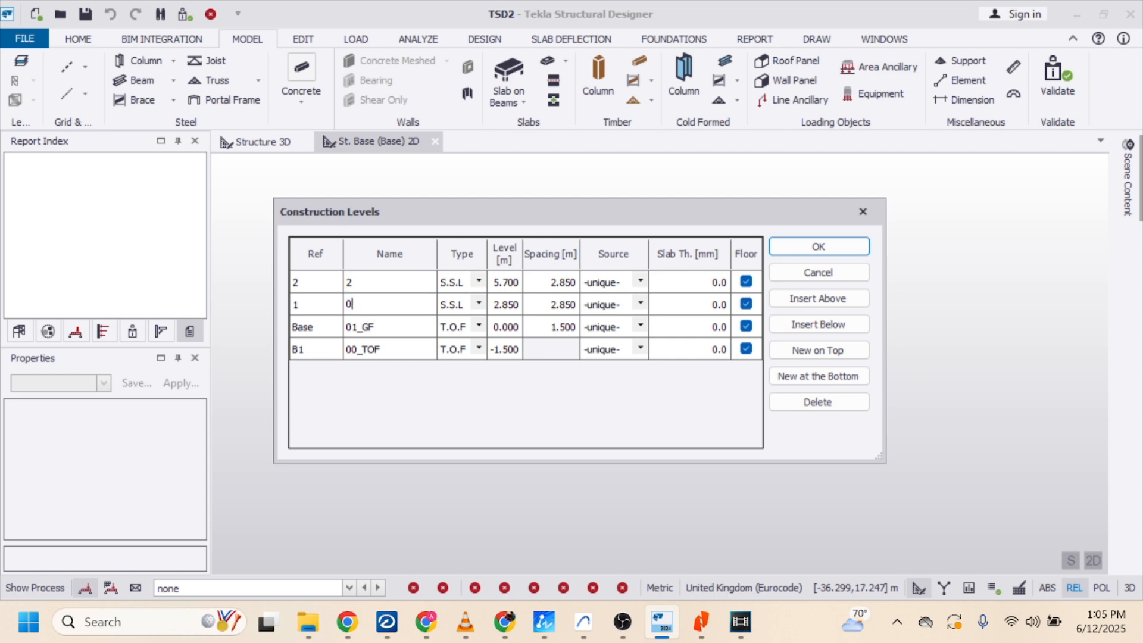
pyautogui.write('2_1ST FL')
pyautogui.doubleClick(359, 286)
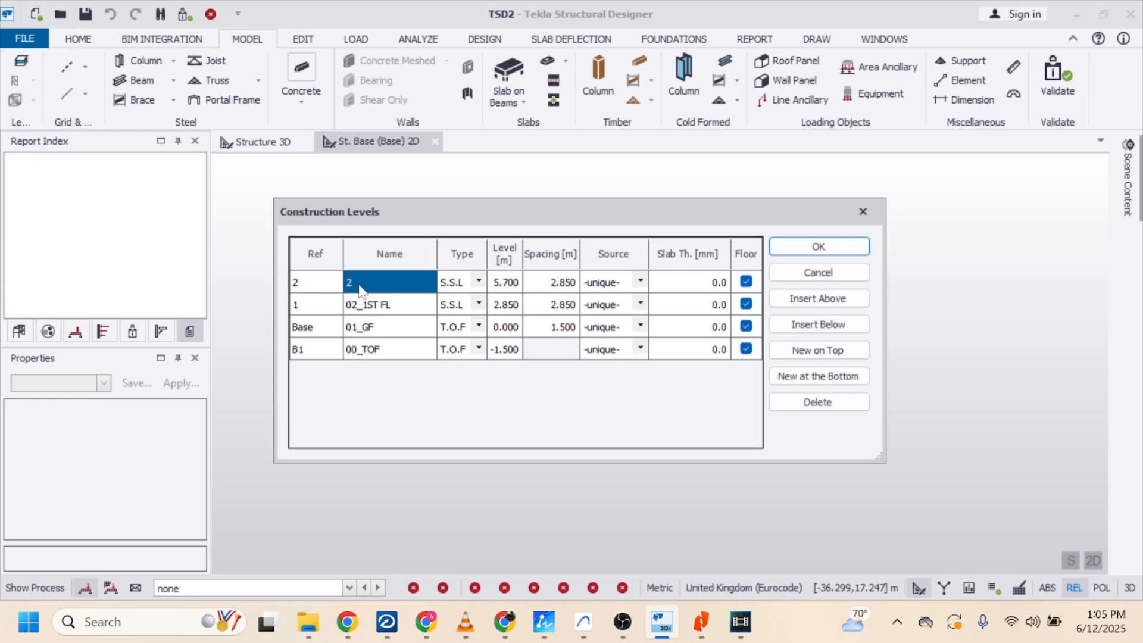
pyautogui.write('03')
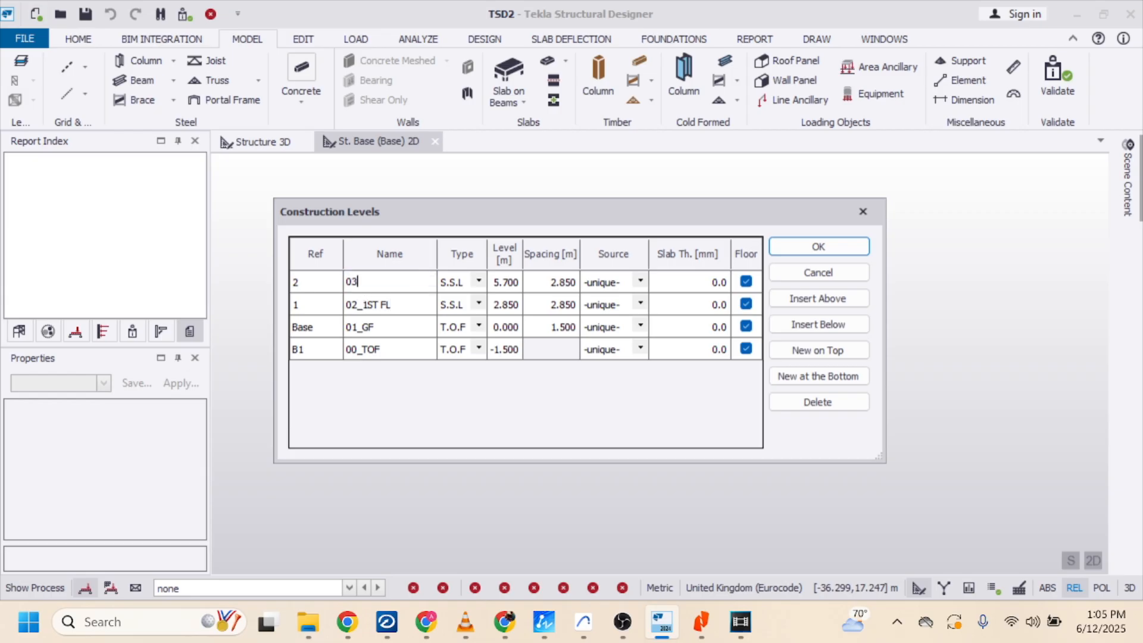
pyautogui.write('_2ND FL')
# Insert a level above 03_2ND FL, rename it 04_HEAD ROOM LV, and accept the construction levels
pyautogui.click(322, 288)
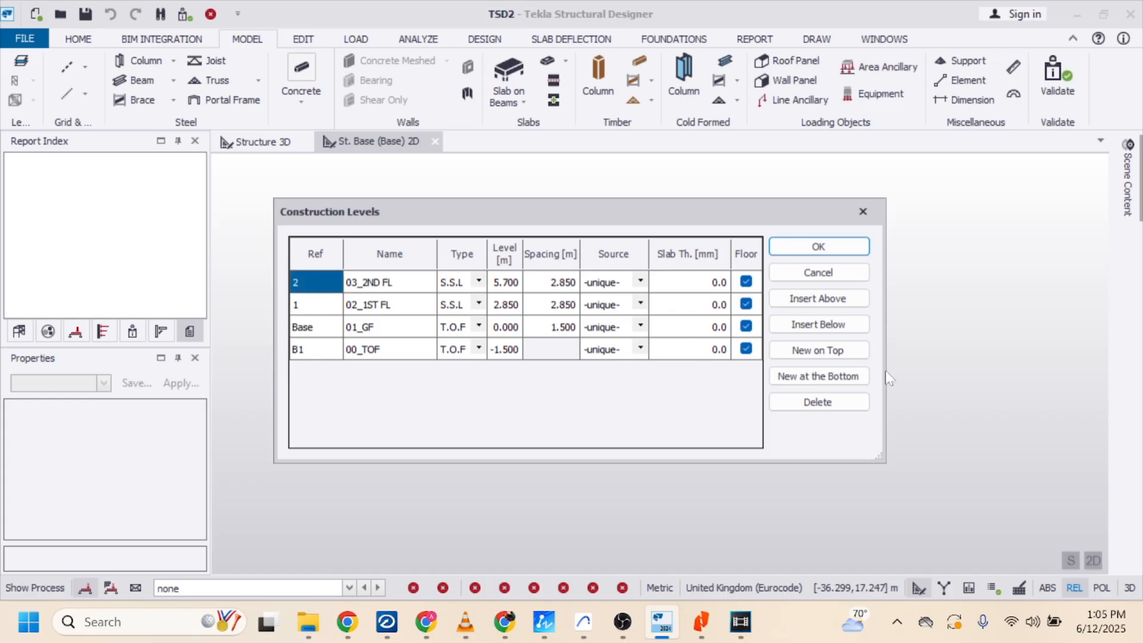
pyautogui.click(814, 298)
pyautogui.click(354, 285)
pyautogui.click(355, 286)
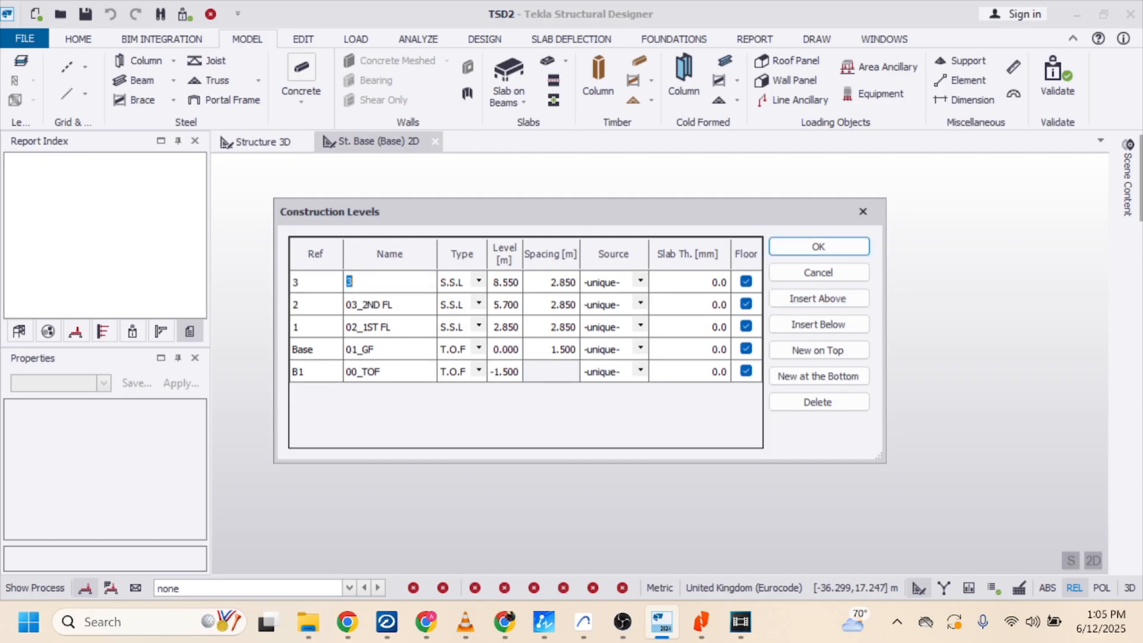
pyautogui.write('04_HD')
pyautogui.press('BackSpace')
pyautogui.write('EAD ROOM LV')
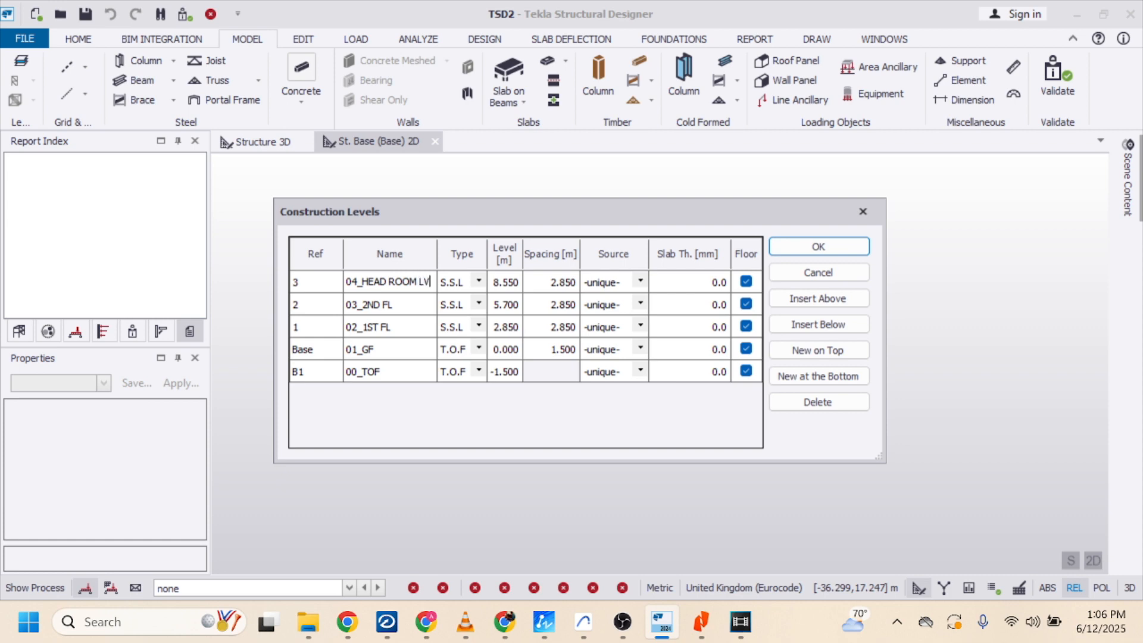
pyautogui.click(400, 352)
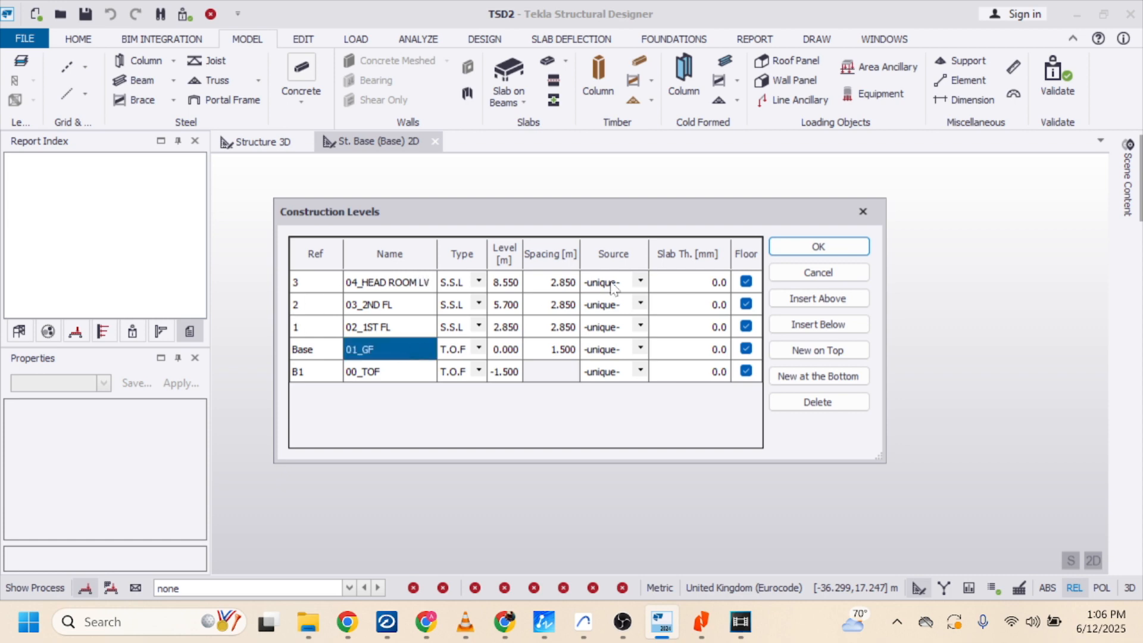
pyautogui.click(819, 249)
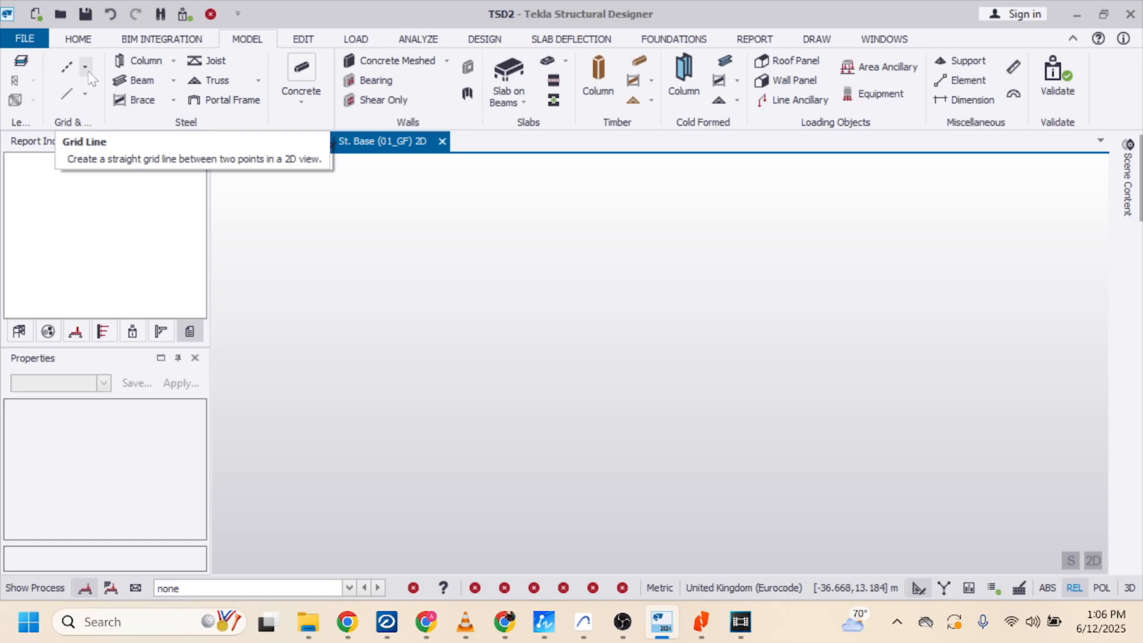
# Switch to ZWCAD and examine the structural floor plans for their grid lines and existing dimensions
pyautogui.click(542, 622)
pyautogui.scroll(-5, 563, 327)
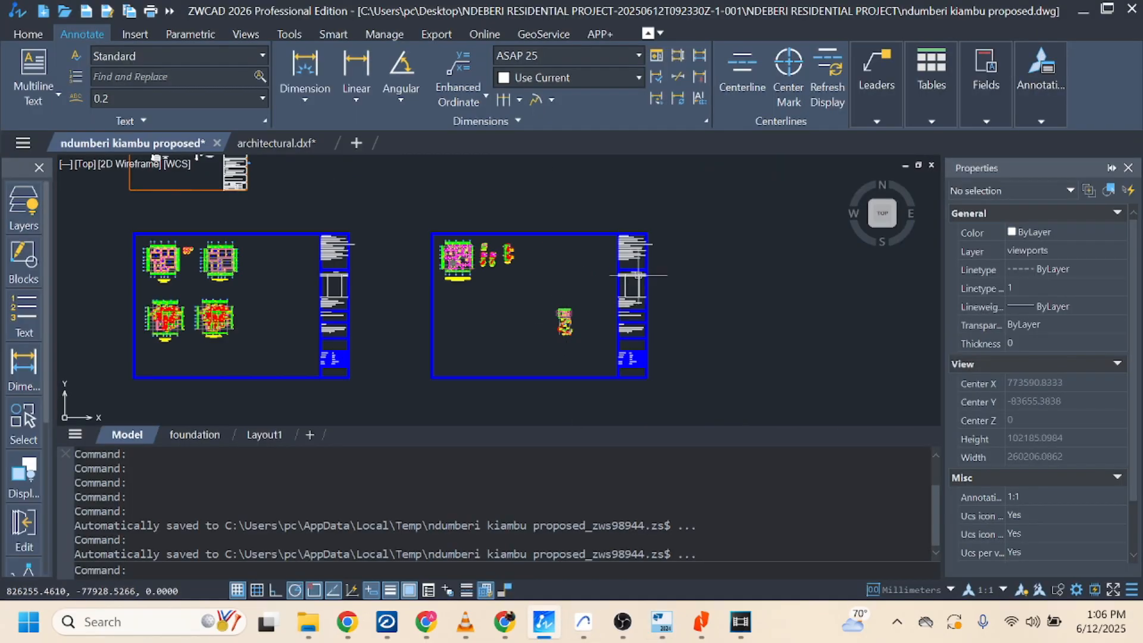
pyautogui.scroll(10, 509, 238)
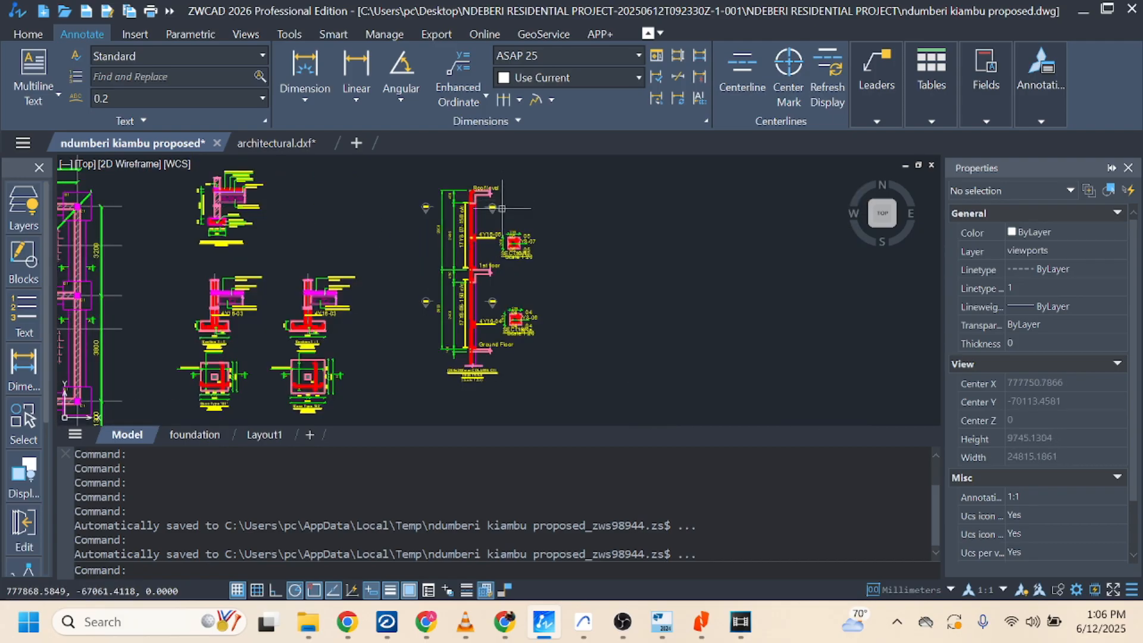
pyautogui.scroll(-6, 684, 305)
pyautogui.scroll(-6, 627, 372)
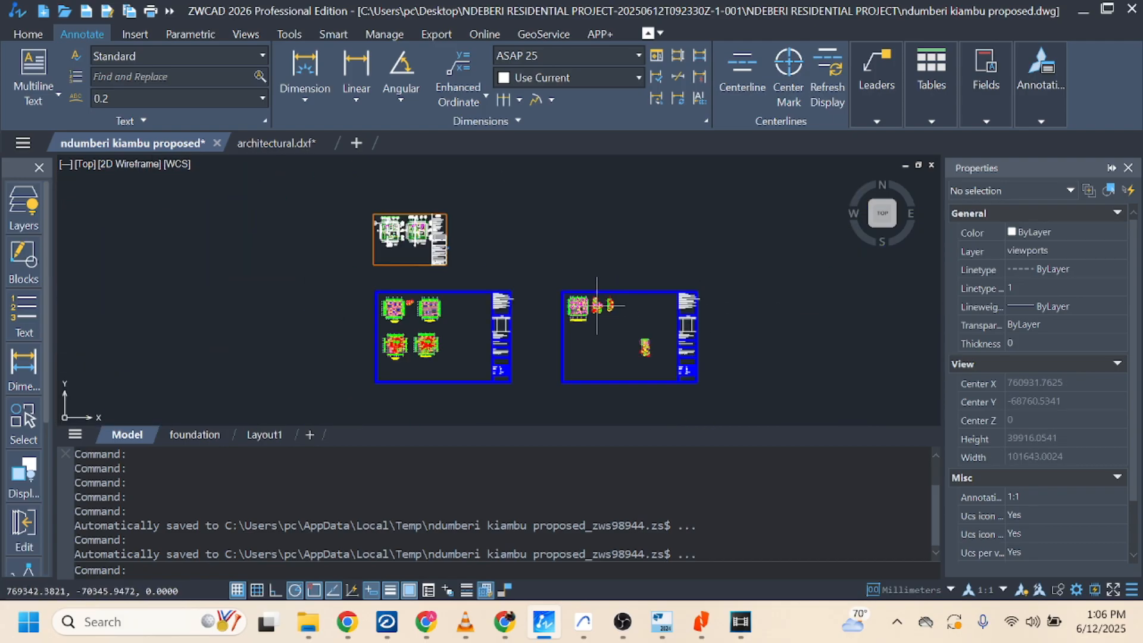
pyautogui.scroll(4, 392, 305)
pyautogui.scroll(12, 391, 305)
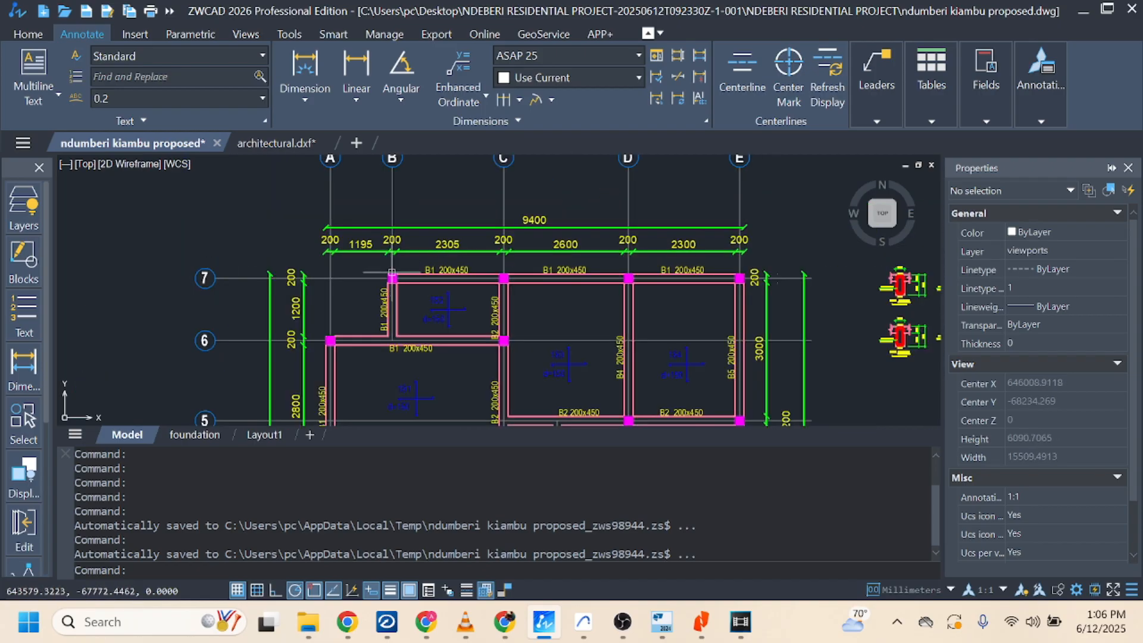
pyautogui.scroll(-6, 421, 249)
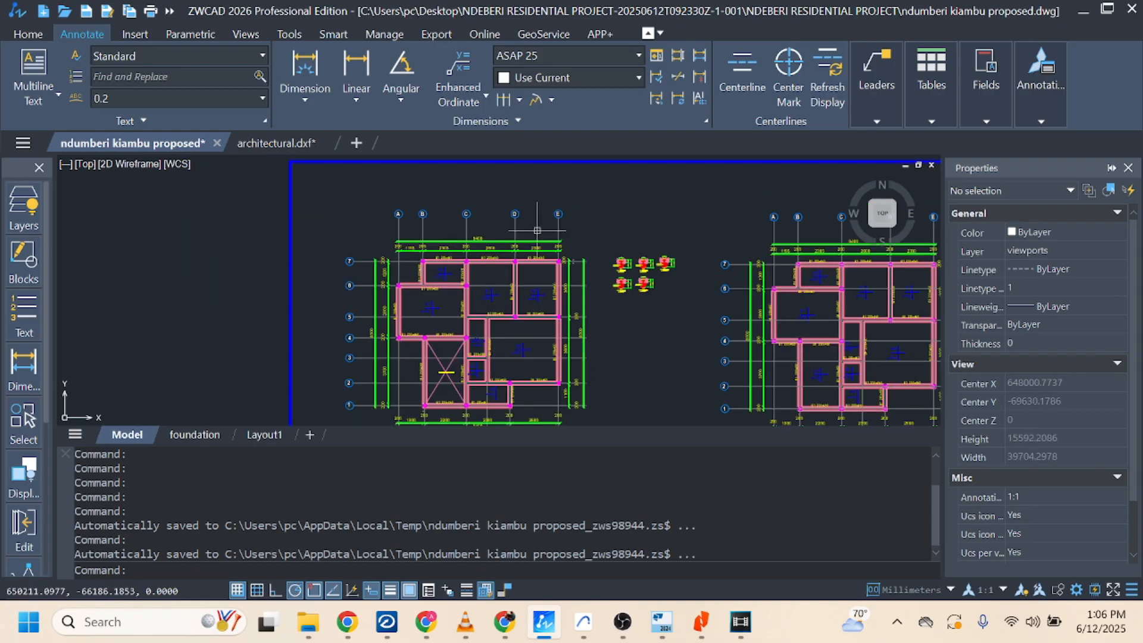
pyautogui.scroll(6, 844, 262)
pyautogui.scroll(-6, 693, 248)
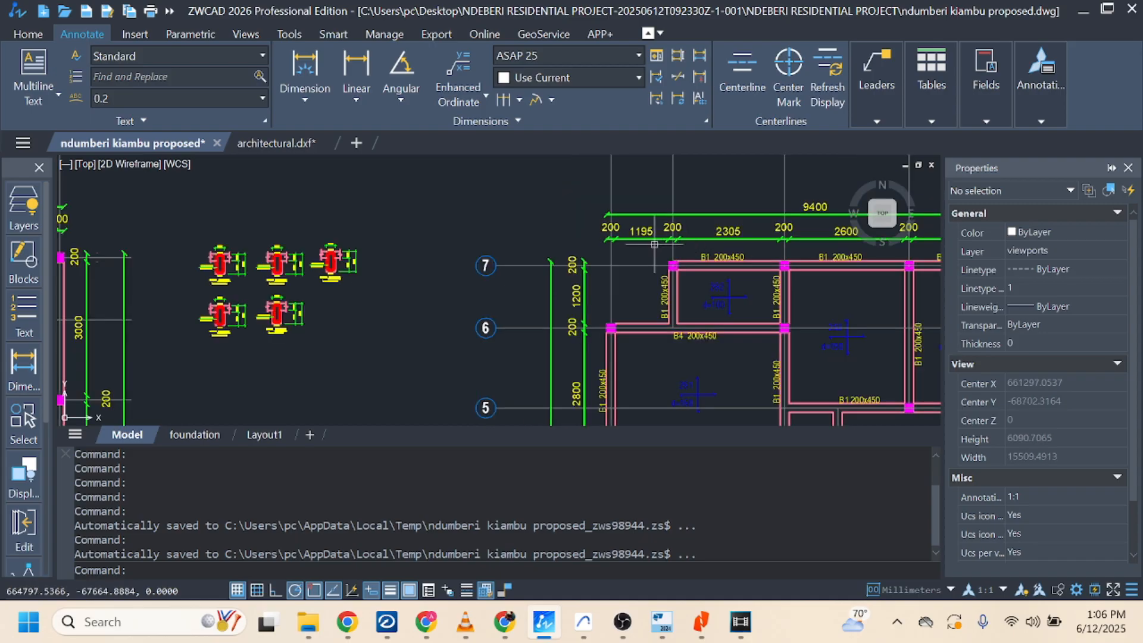
pyautogui.scroll(4, 653, 218)
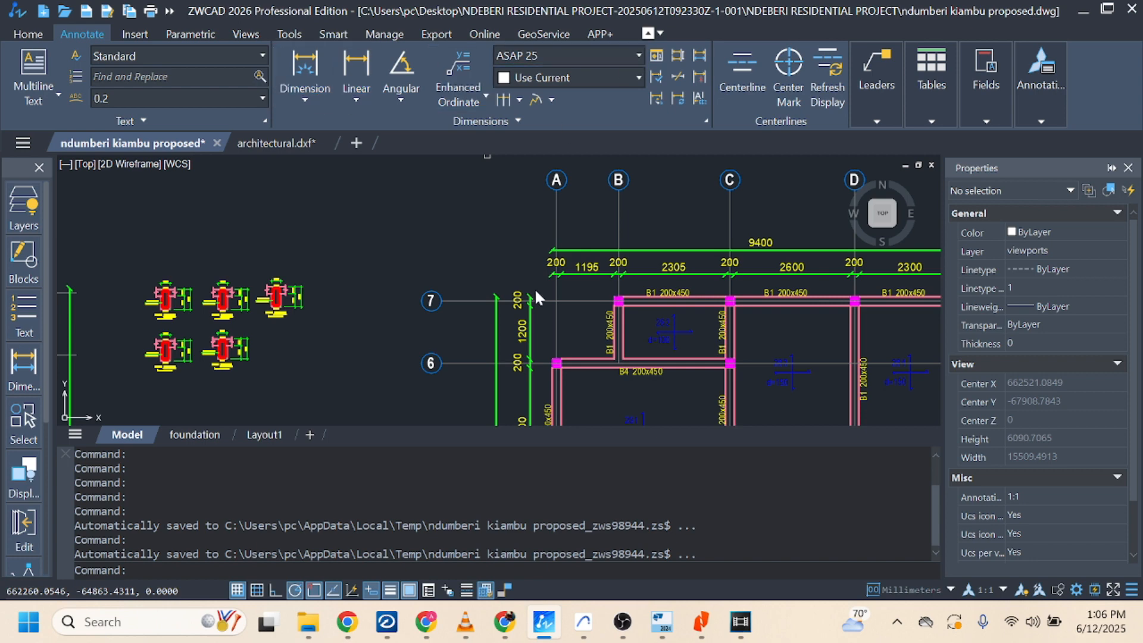
# Set the dimension style to ASAP 50 and add an aligned dimension between grid lines A and B above the second floor plan
pyautogui.click(616, 53)
pyautogui.click(551, 158)
pyautogui.click(346, 100)
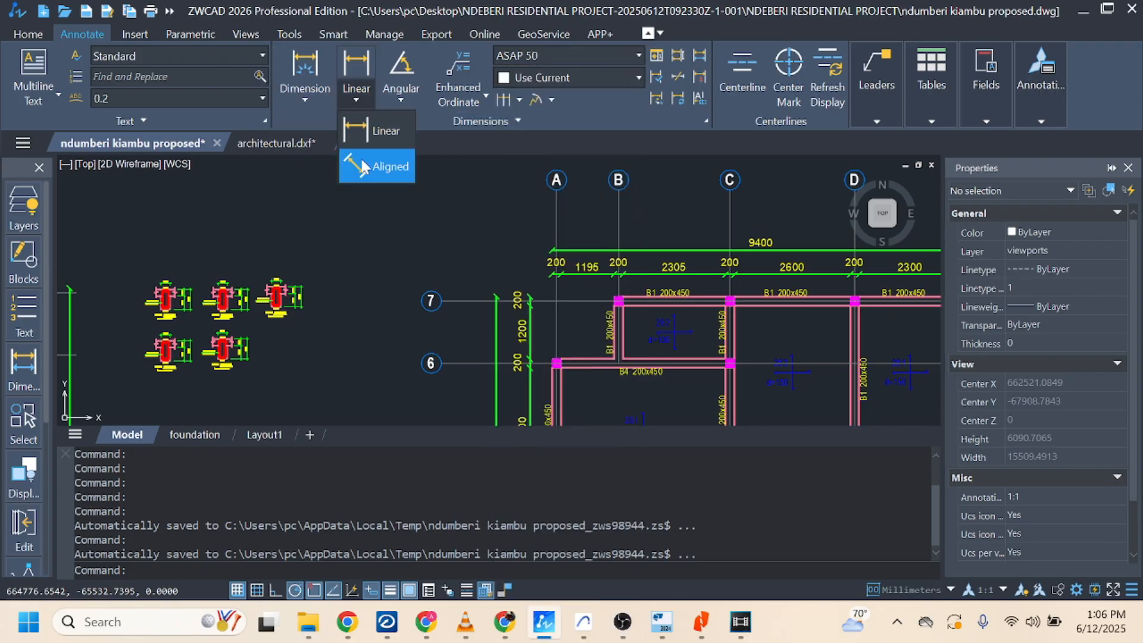
pyautogui.click(381, 166)
pyautogui.click(556, 190)
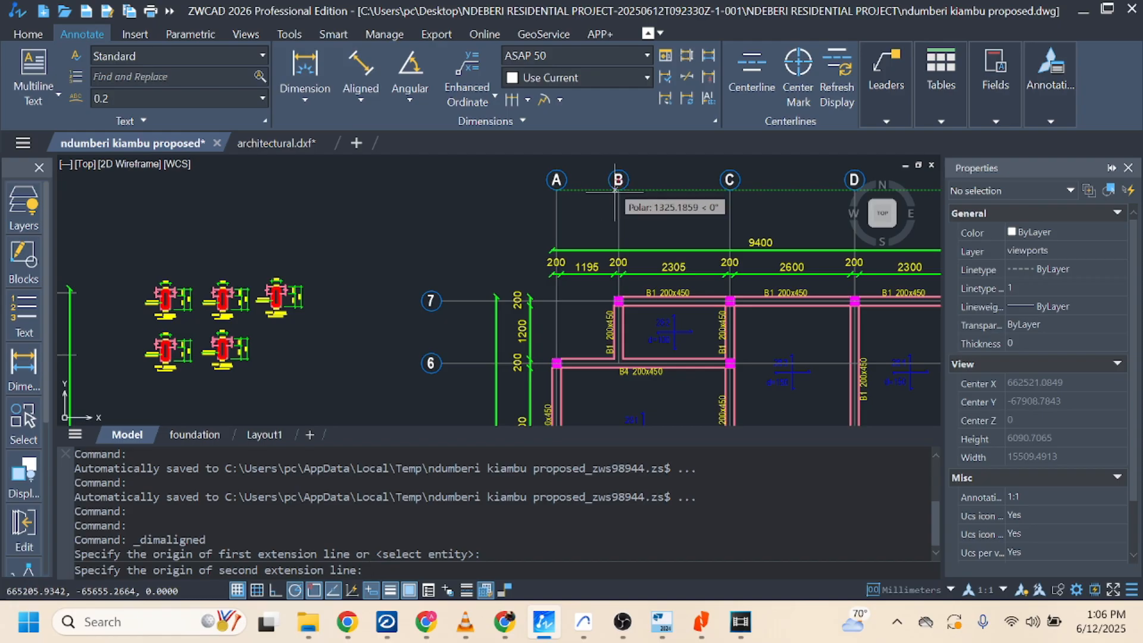
pyautogui.click(618, 190)
pyautogui.scroll(3, 584, 221)
pyautogui.scroll(-2, 588, 221)
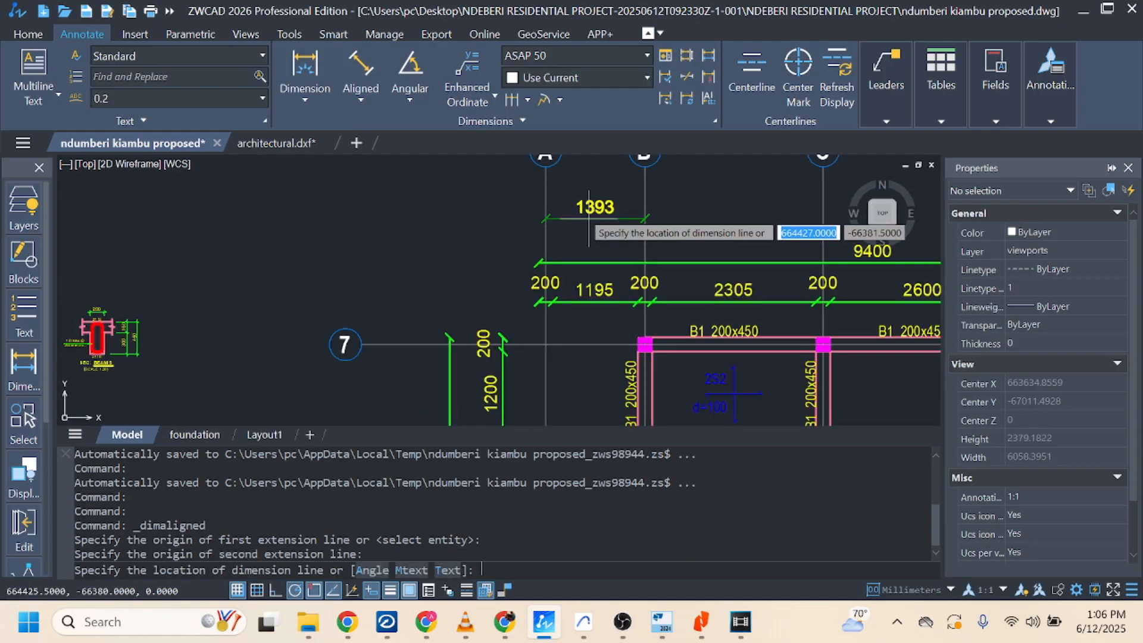
pyautogui.click(590, 196)
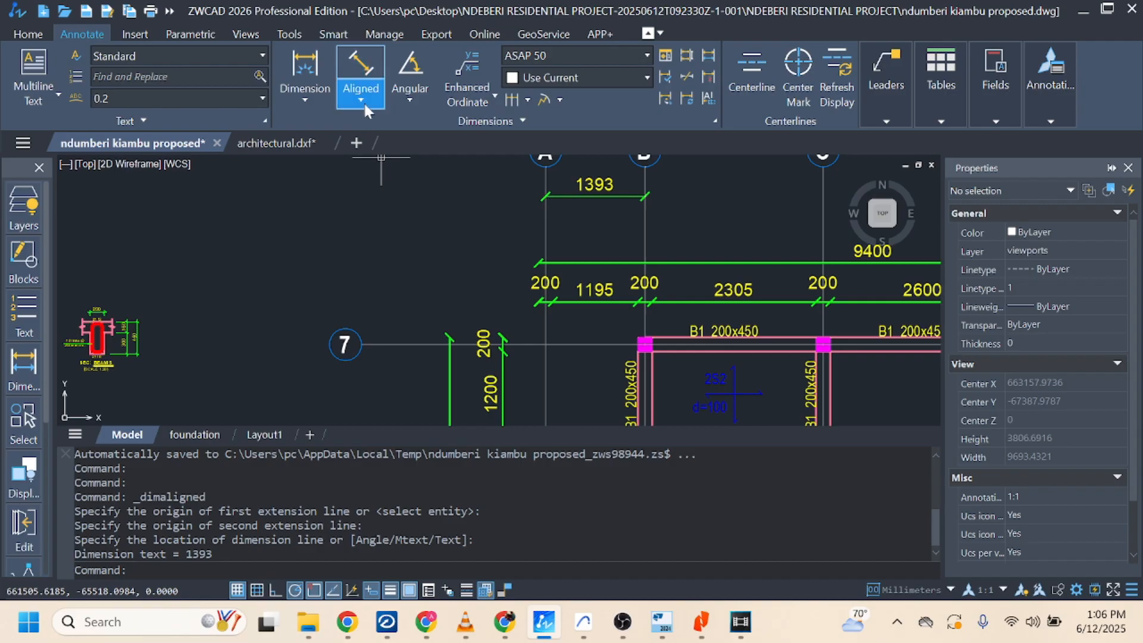
# Continue the dimension chain from grid line B to C and on to the wall centreline between C and D
pyautogui.click(511, 100)
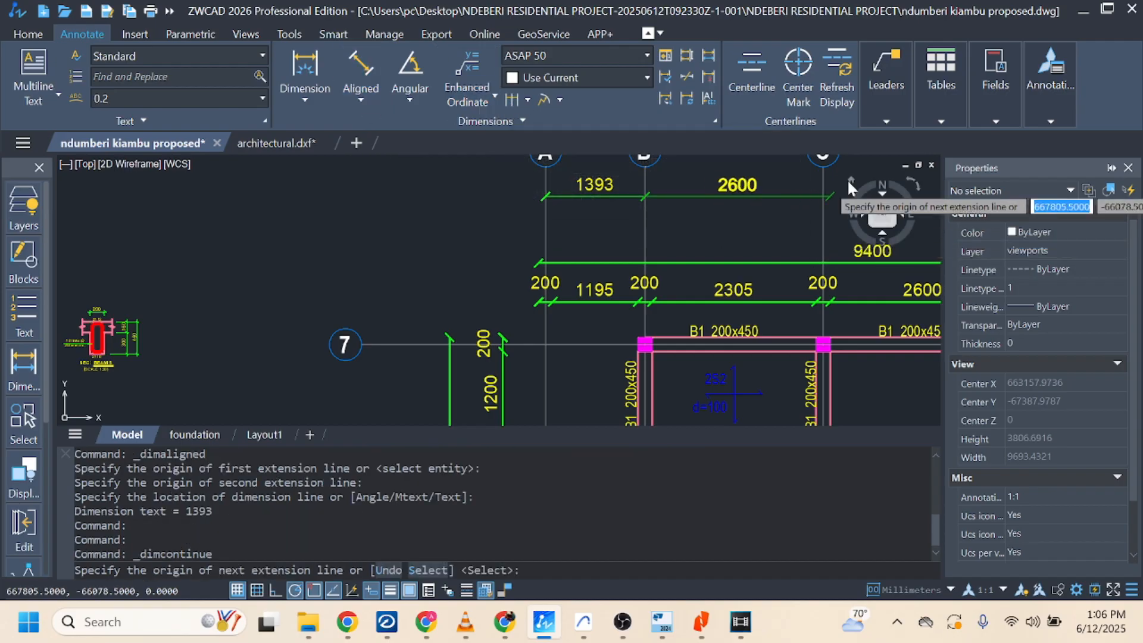
pyautogui.click(823, 172)
pyautogui.scroll(-2, 530, 248)
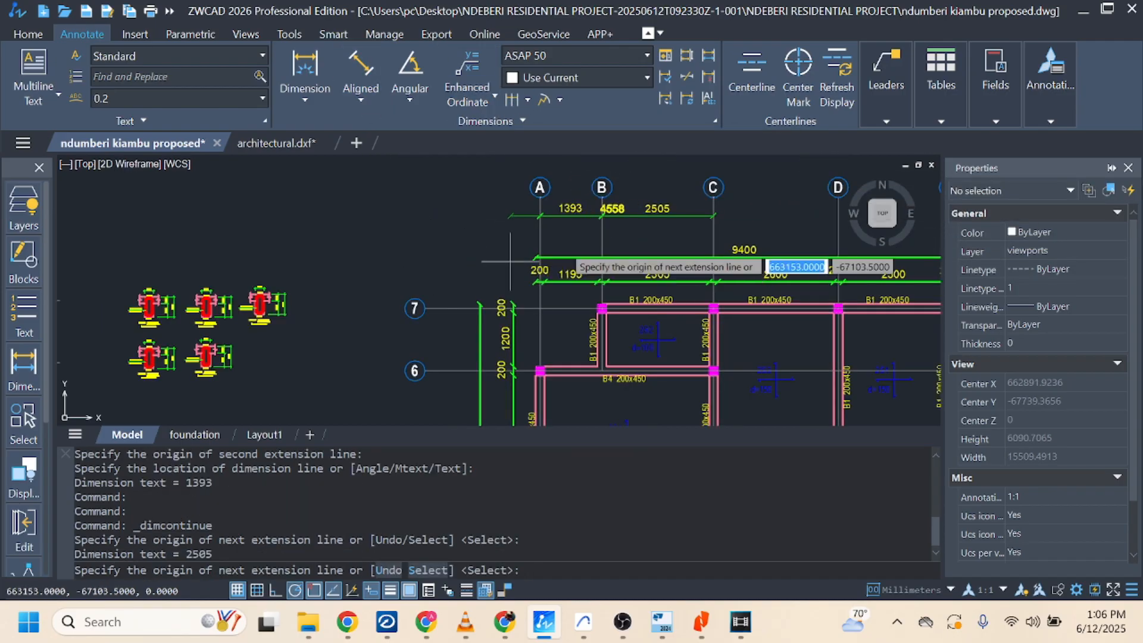
pyautogui.scroll(-4, 609, 242)
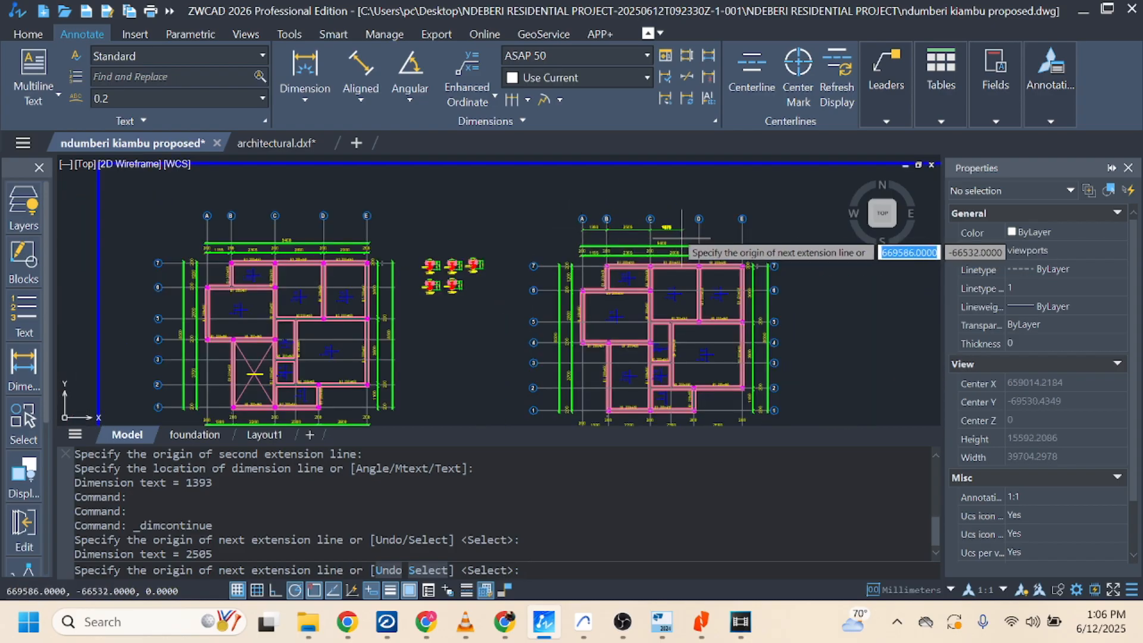
pyautogui.scroll(3, 682, 244)
pyautogui.scroll(-3, 655, 244)
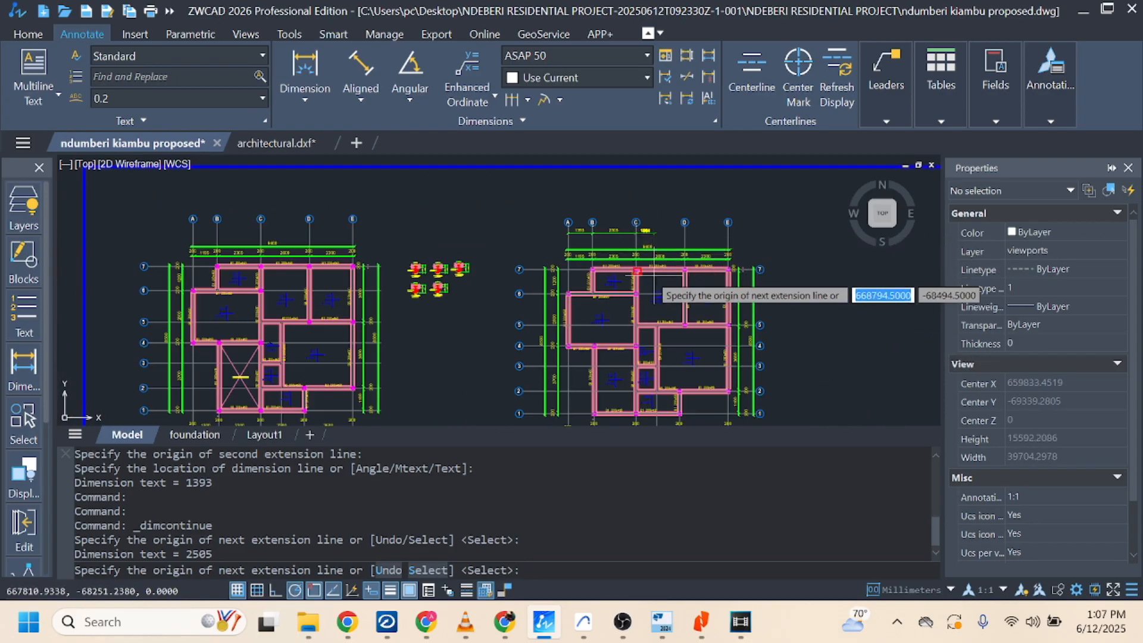
pyautogui.scroll(8, 655, 292)
pyautogui.click(628, 329)
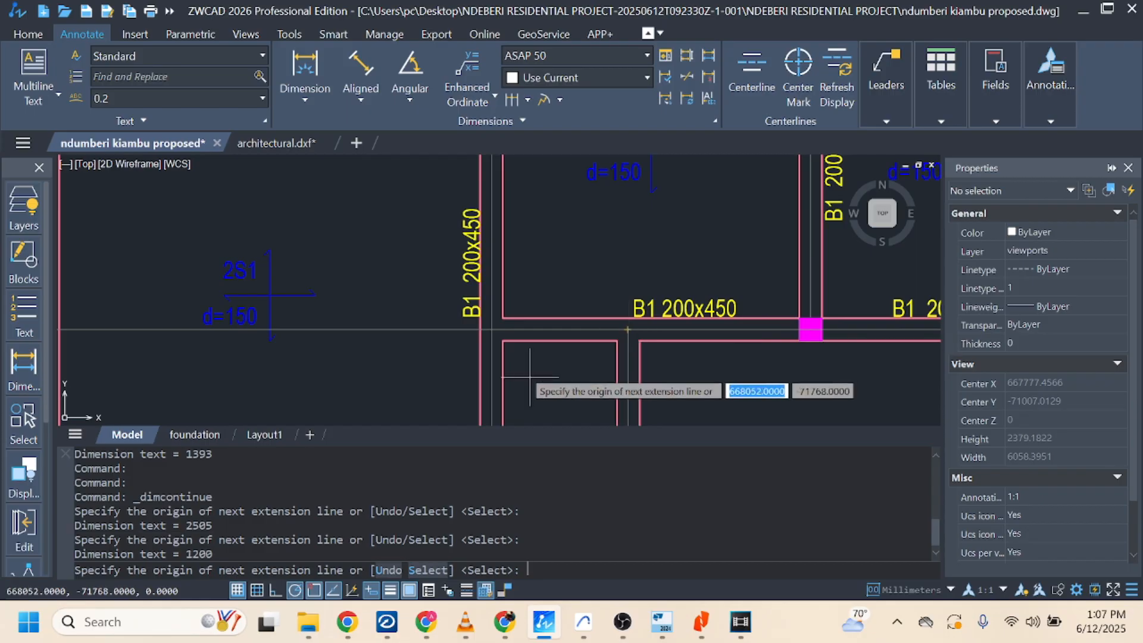
# Extend the continued dimensions from the intermediate wall centreline to grid lines D and E, and end the chain
pyautogui.scroll(-5, 530, 377)
pyautogui.scroll(10, 572, 244)
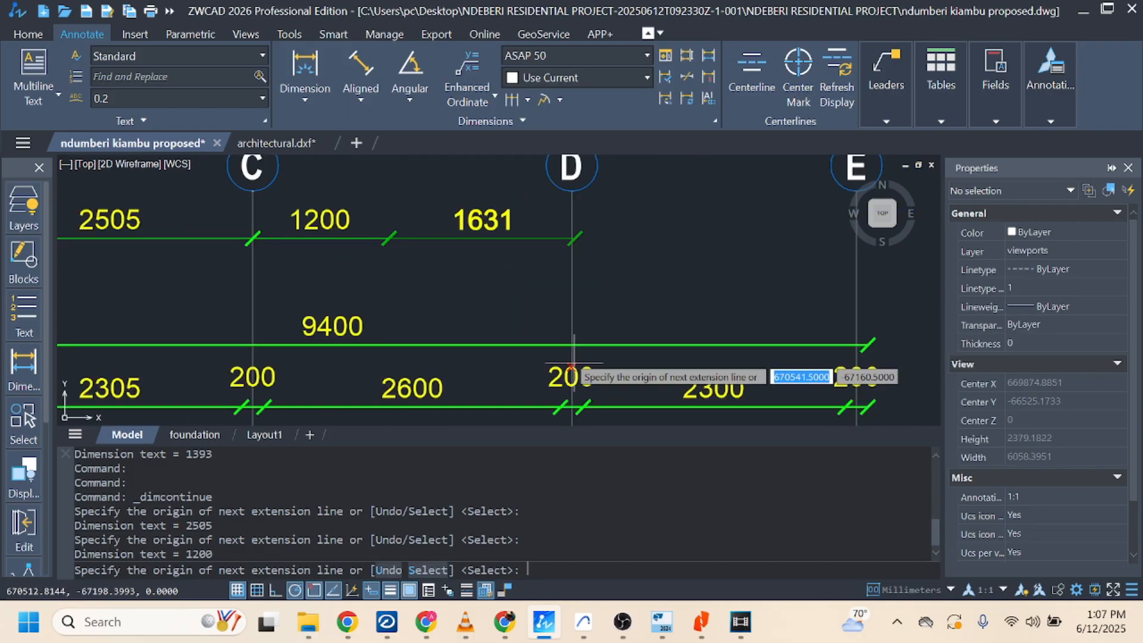
pyautogui.click(571, 366)
pyautogui.scroll(-2, 514, 250)
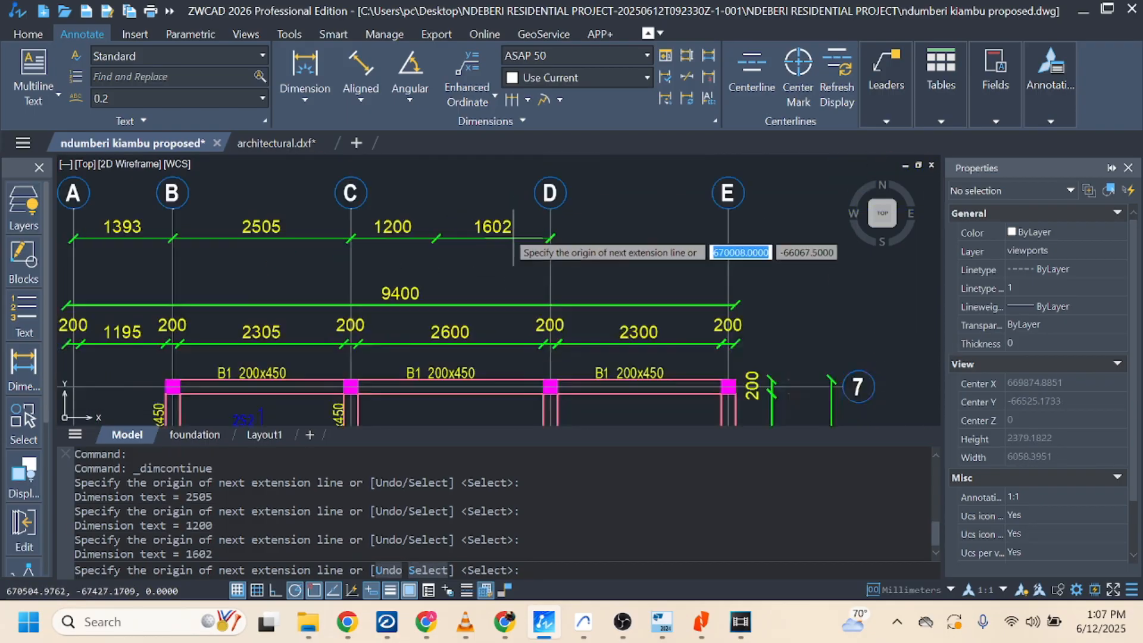
pyautogui.scroll(-4, 655, 246)
pyautogui.scroll(8, 601, 238)
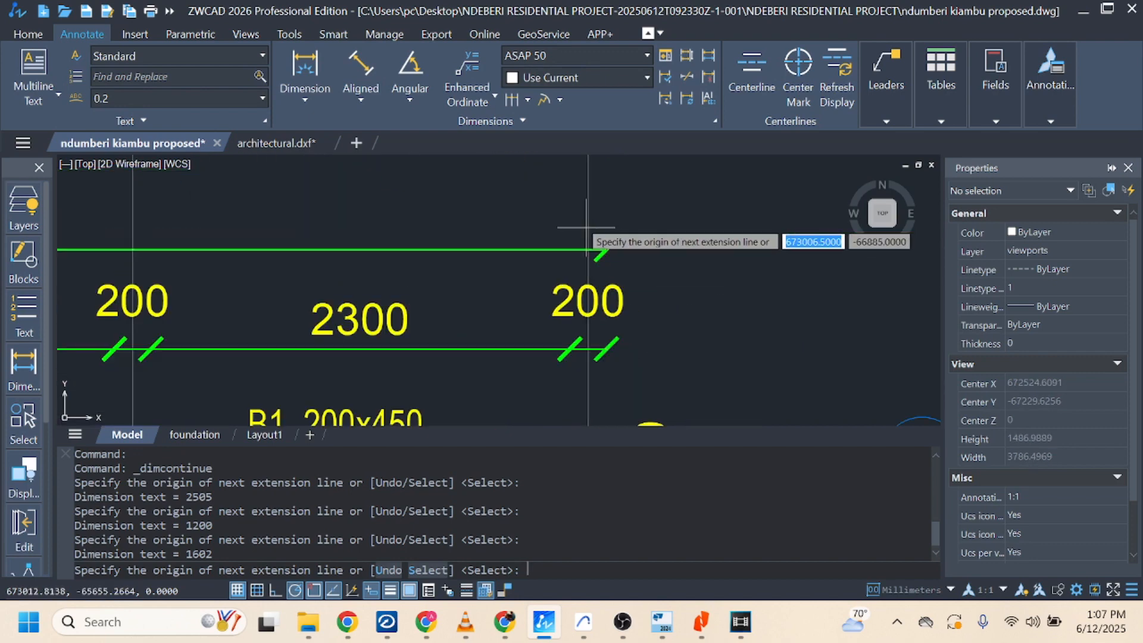
pyautogui.click(588, 256)
pyautogui.scroll(-4, 697, 301)
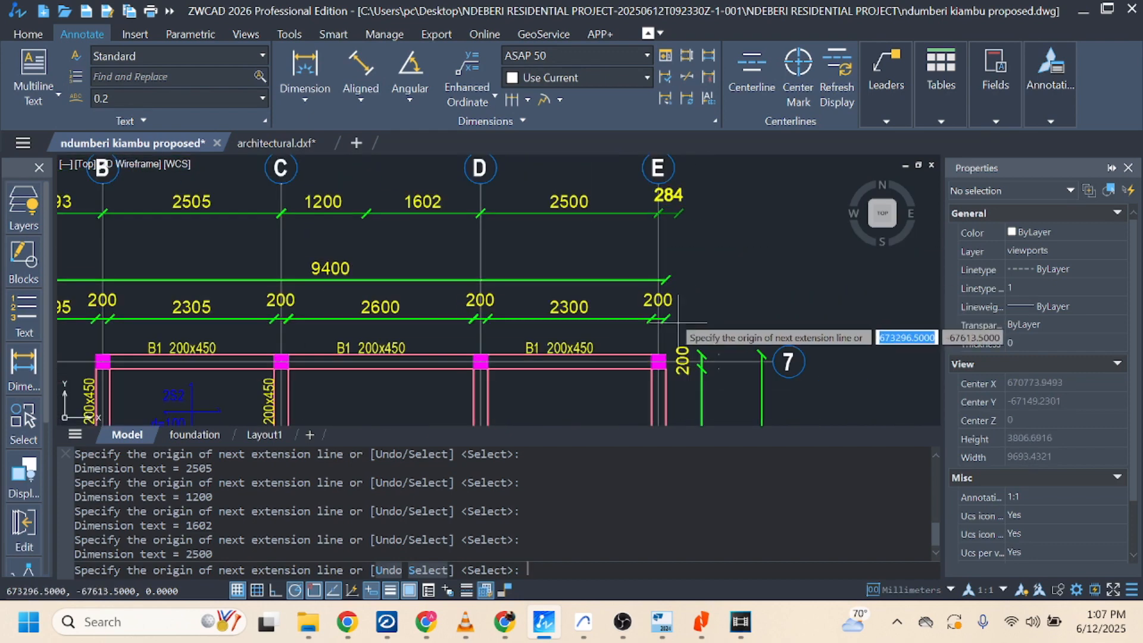
pyautogui.scroll(-4, 678, 322)
pyautogui.press('Escape')
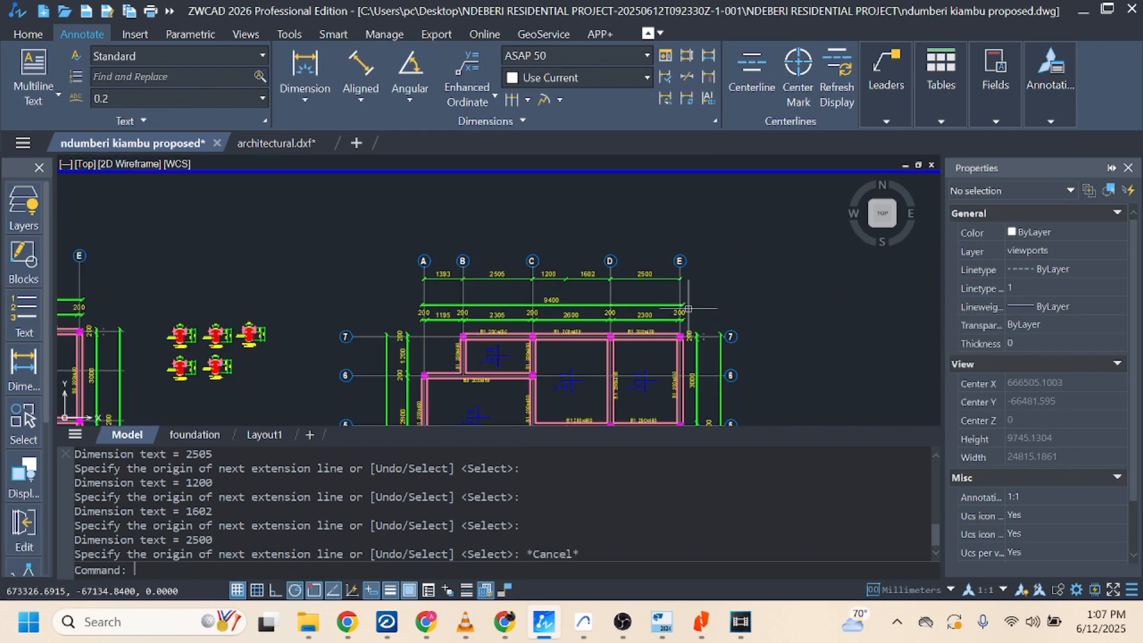
# Add an aligned dimension between grid lines 1 and 2 beside their bubbles on the plan's left side
pyautogui.scroll(-5, 516, 317)
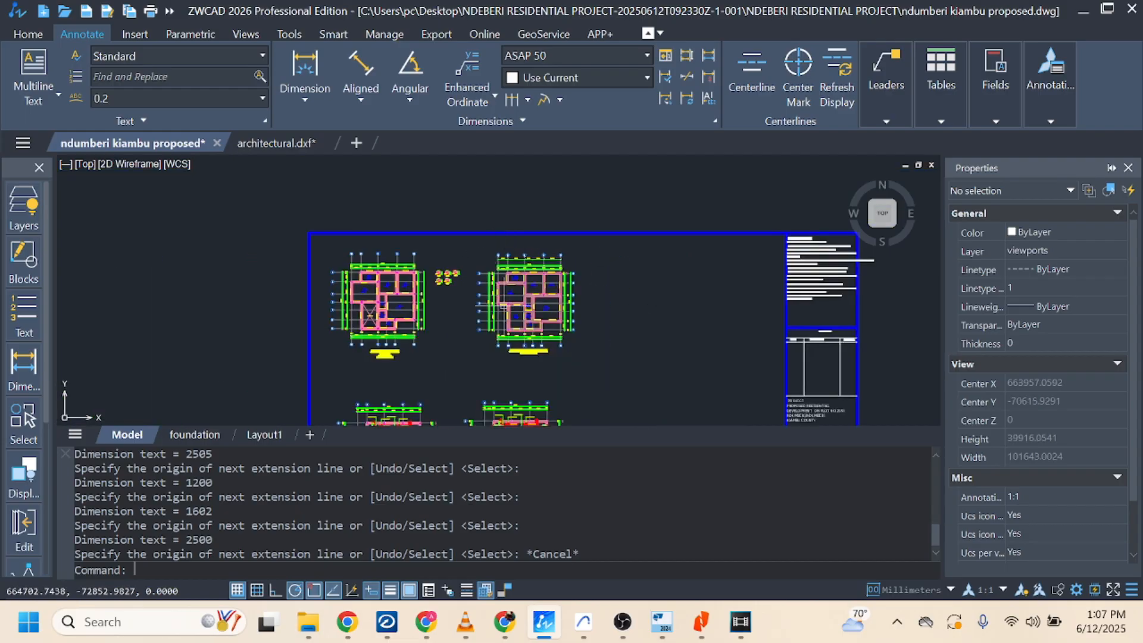
pyautogui.scroll(6, 489, 313)
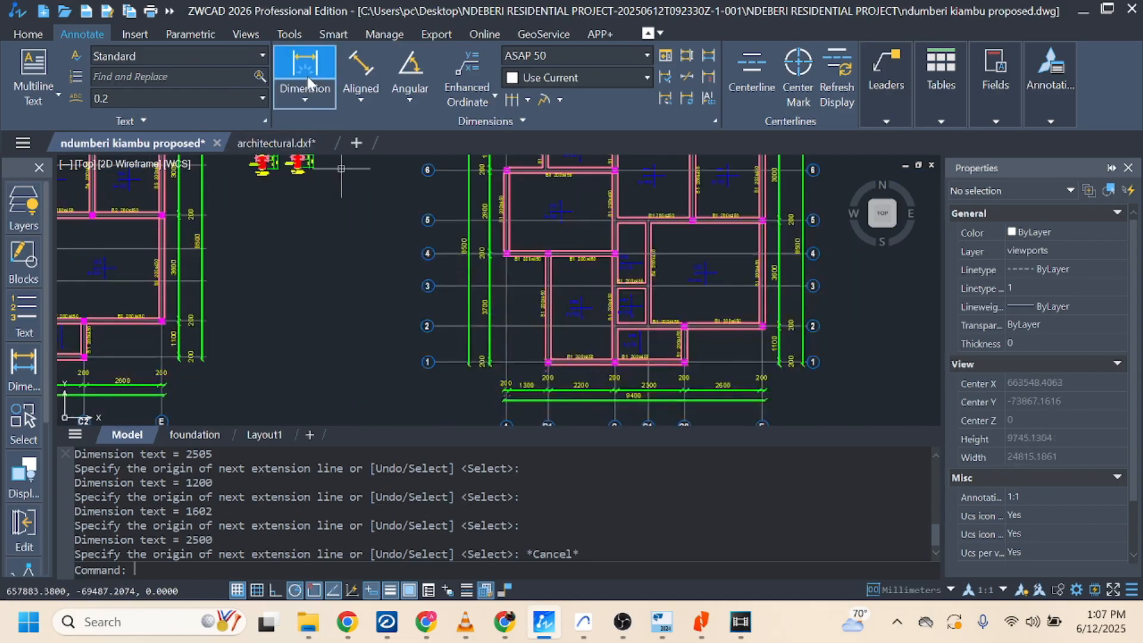
pyautogui.click(360, 75)
pyautogui.scroll(4, 427, 326)
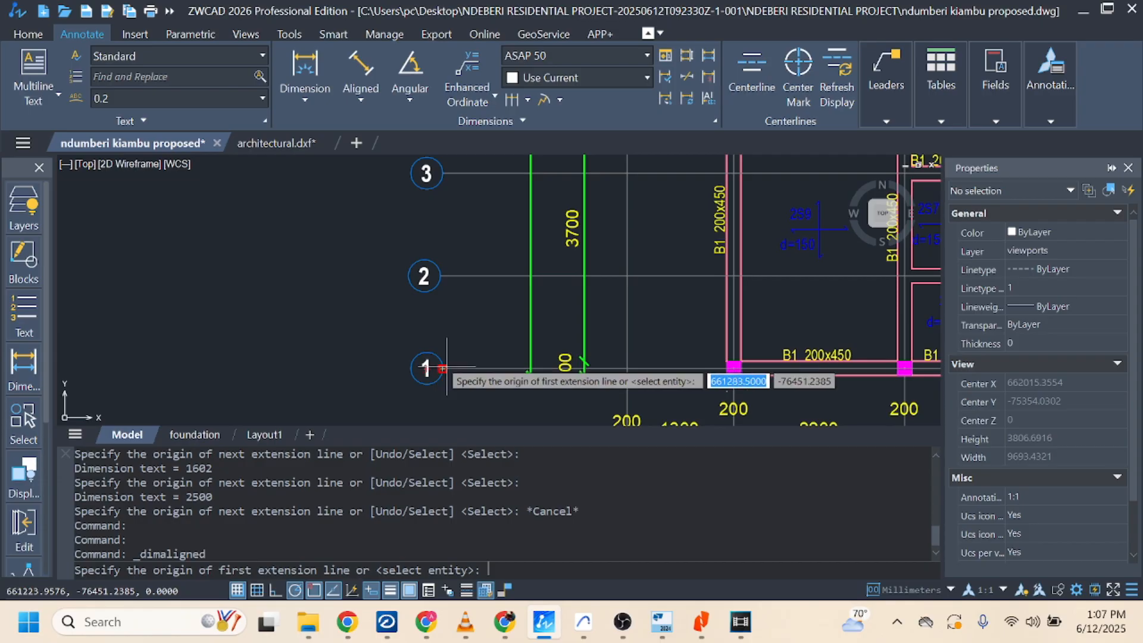
pyautogui.click(442, 368)
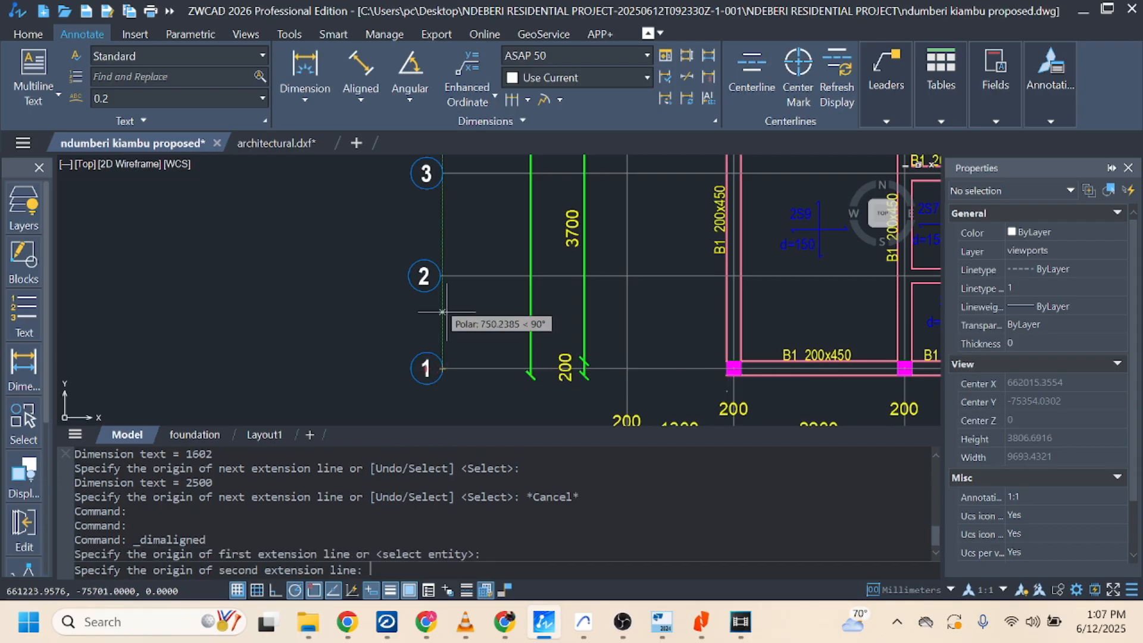
pyautogui.click(442, 276)
pyautogui.scroll(2, 468, 319)
pyautogui.click(470, 319)
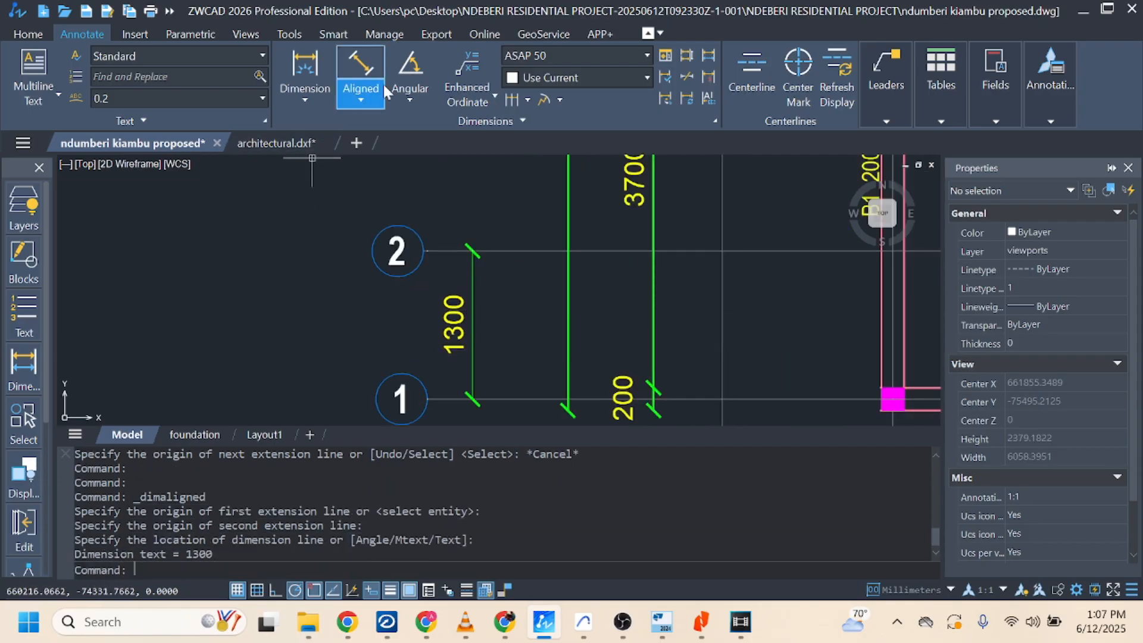
# Continue the vertical dimension chain from grid line 2 to grid lines 3 and 4
pyautogui.click(511, 100)
pyautogui.scroll(-6, 547, 313)
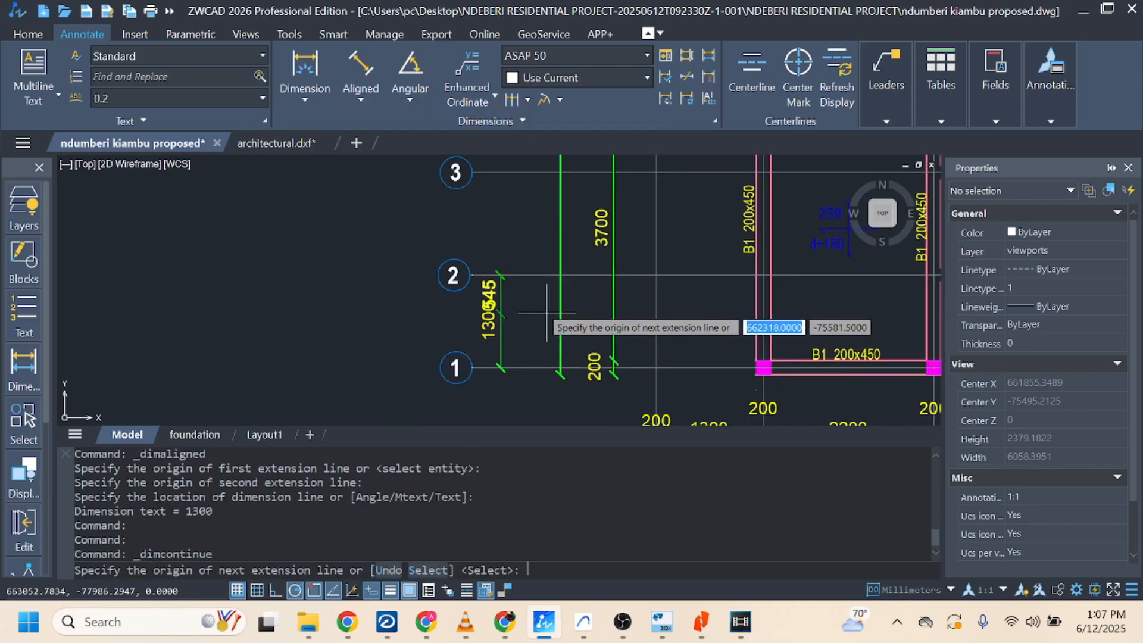
pyautogui.scroll(3, 573, 210)
pyautogui.scroll(3, 551, 308)
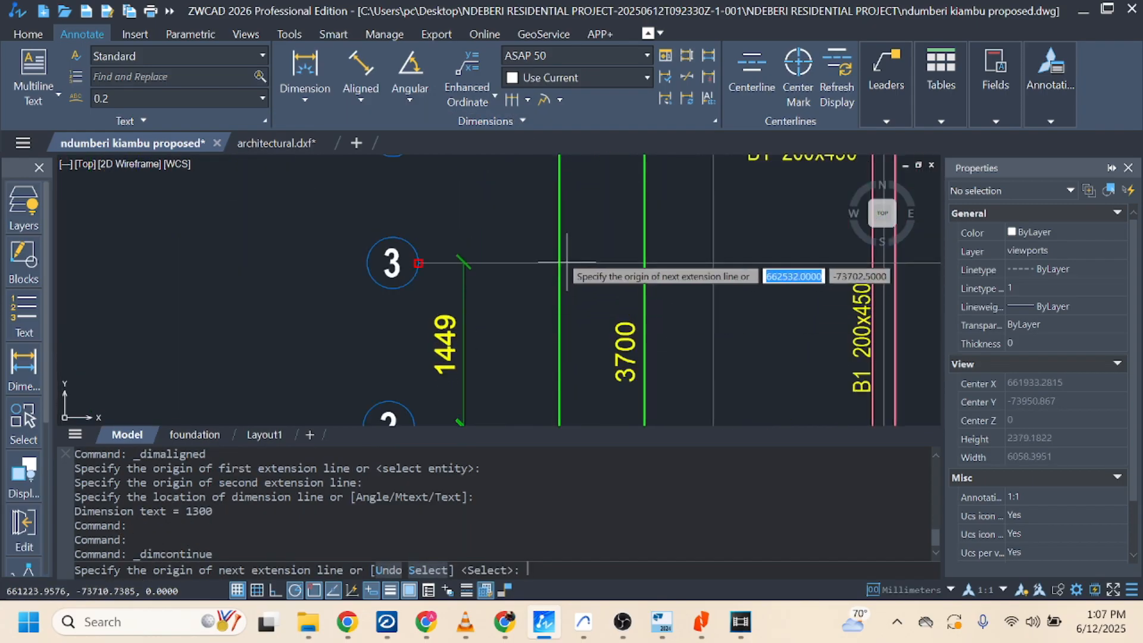
pyautogui.click(418, 263)
pyautogui.scroll(-4, 429, 256)
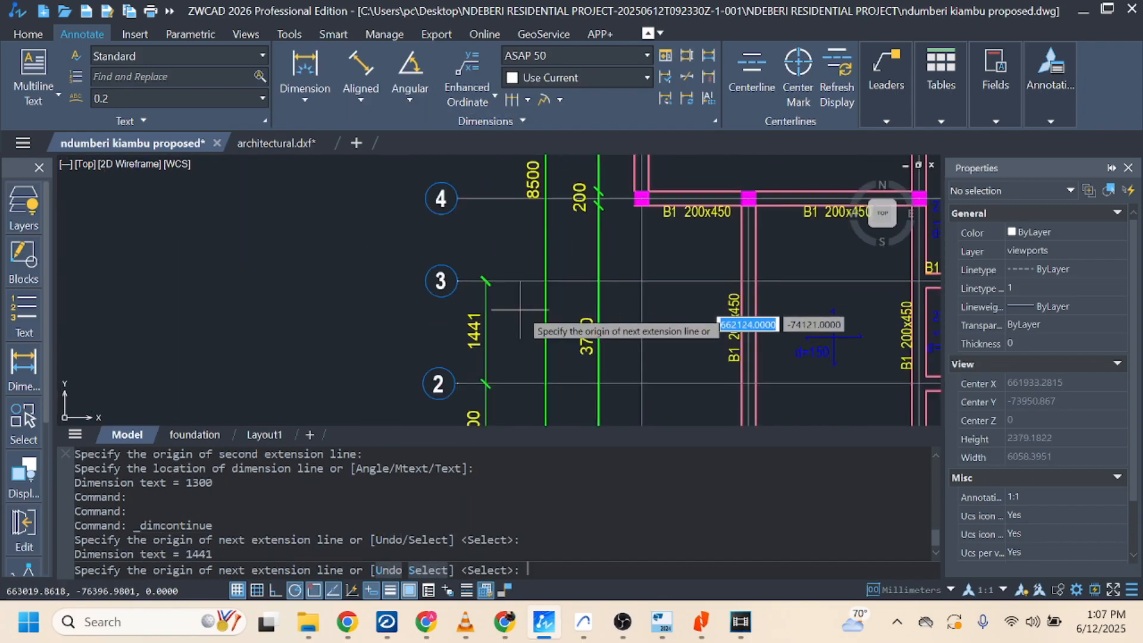
pyautogui.scroll(4, 494, 242)
pyautogui.click(494, 251)
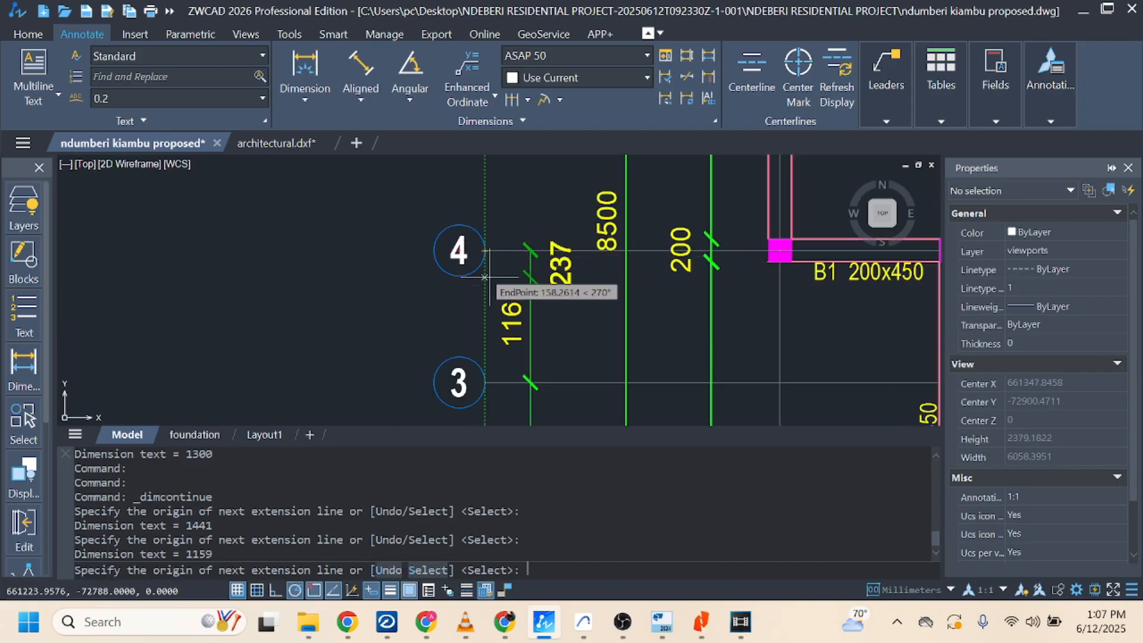
# Continue the vertical dimension chain from grid line 4 through grid lines 5, 6 and 7, and end the chain
pyautogui.scroll(-3, 507, 297)
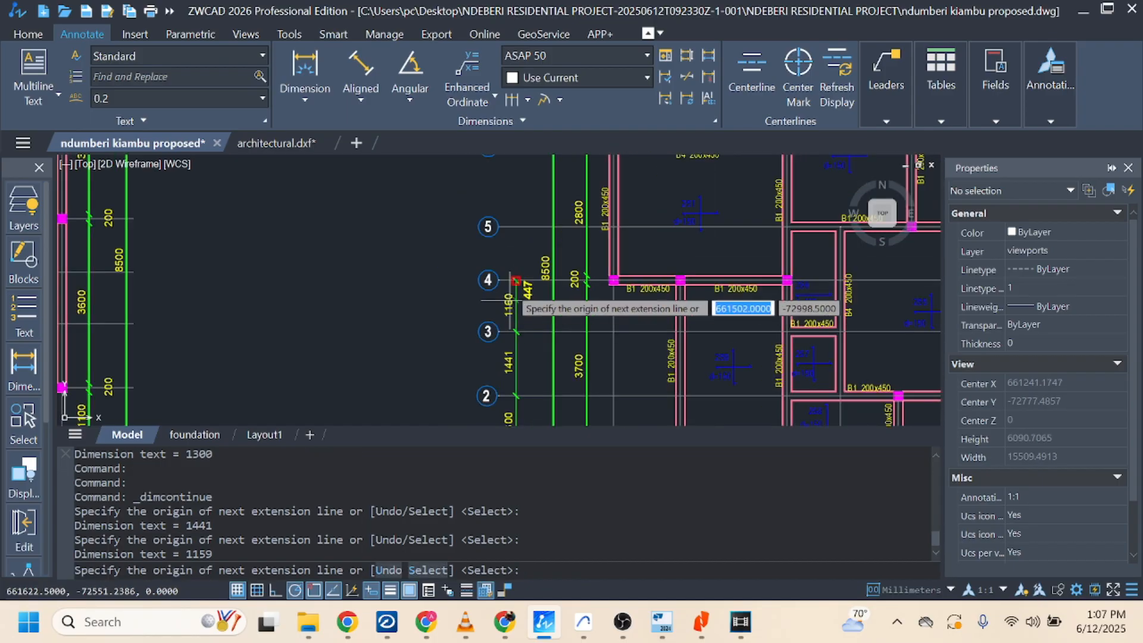
pyautogui.click(497, 227)
pyautogui.scroll(-3, 500, 232)
pyautogui.scroll(3, 506, 229)
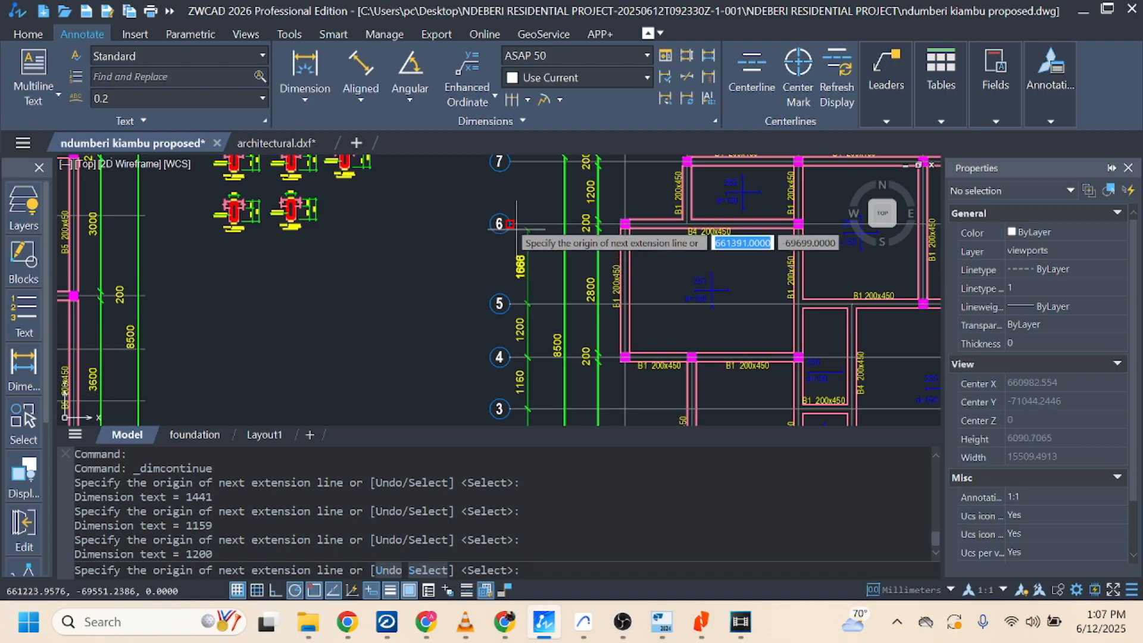
pyautogui.click(510, 224)
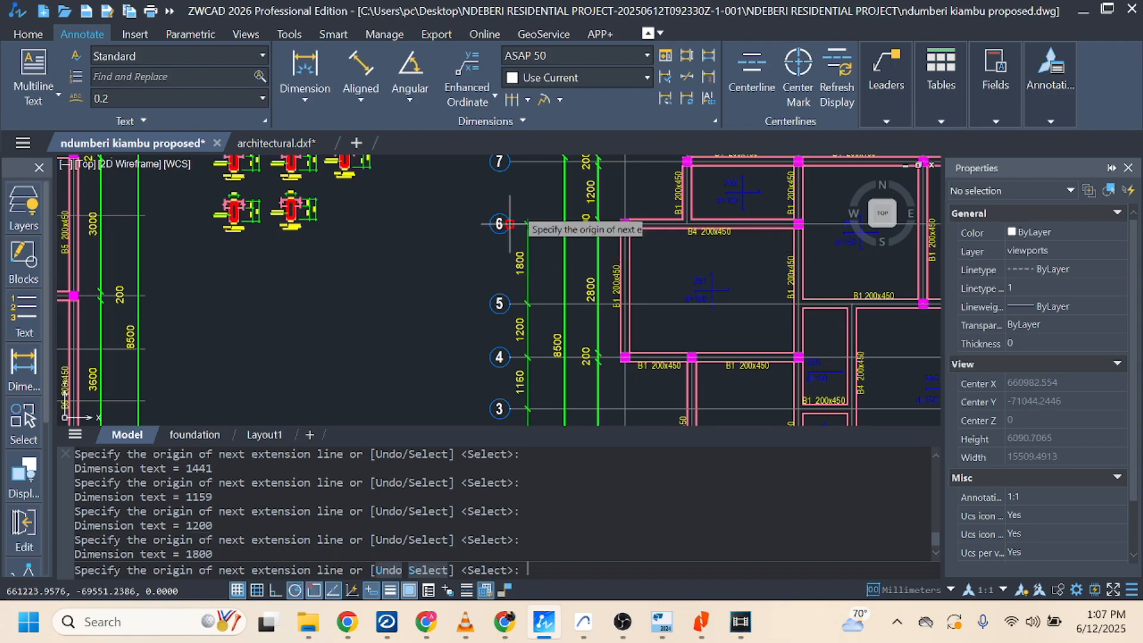
pyautogui.click(510, 160)
pyautogui.press('Escape')
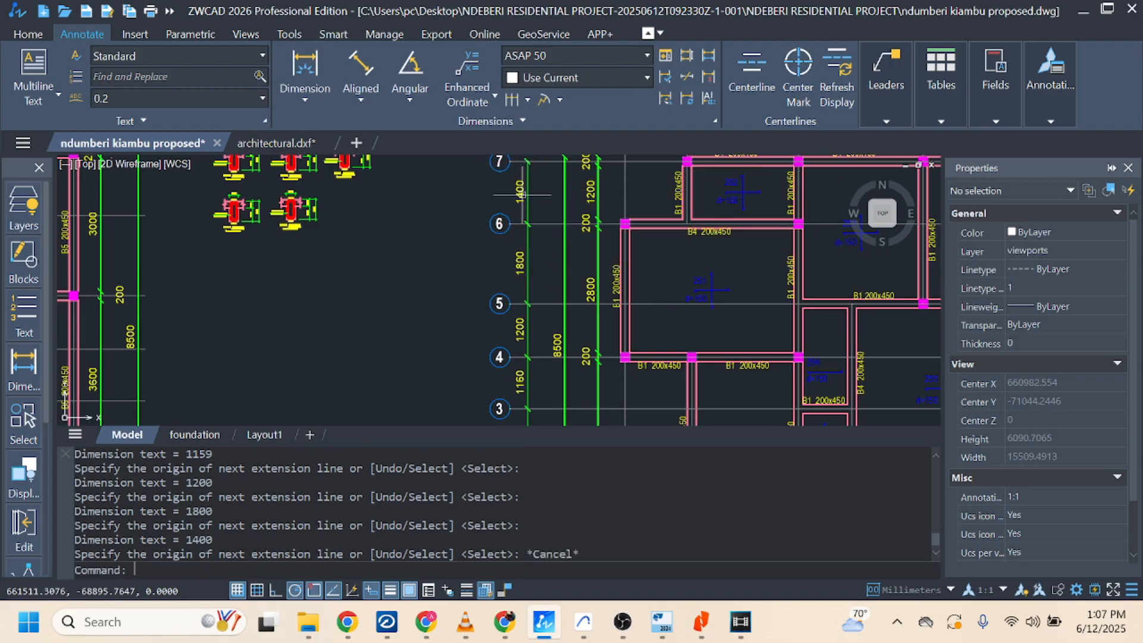
# Switch to Tekla Structural Designer, start a rectangular grid covering all levels, and set its X-direction bays to irregular
pyautogui.click(662, 622)
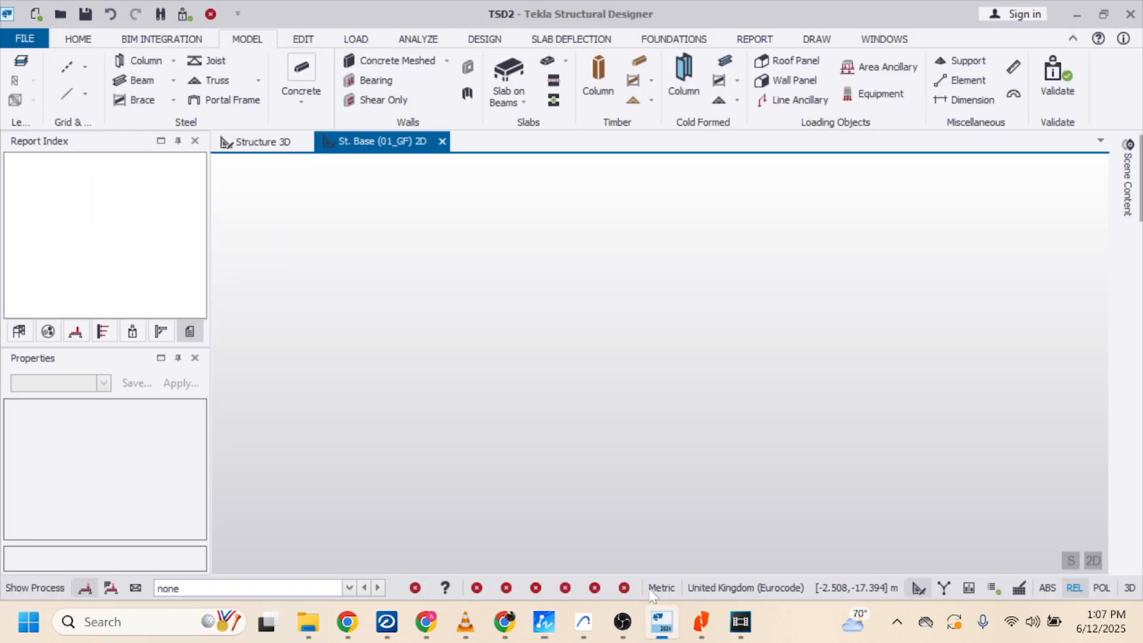
pyautogui.click(84, 65)
pyautogui.click(122, 174)
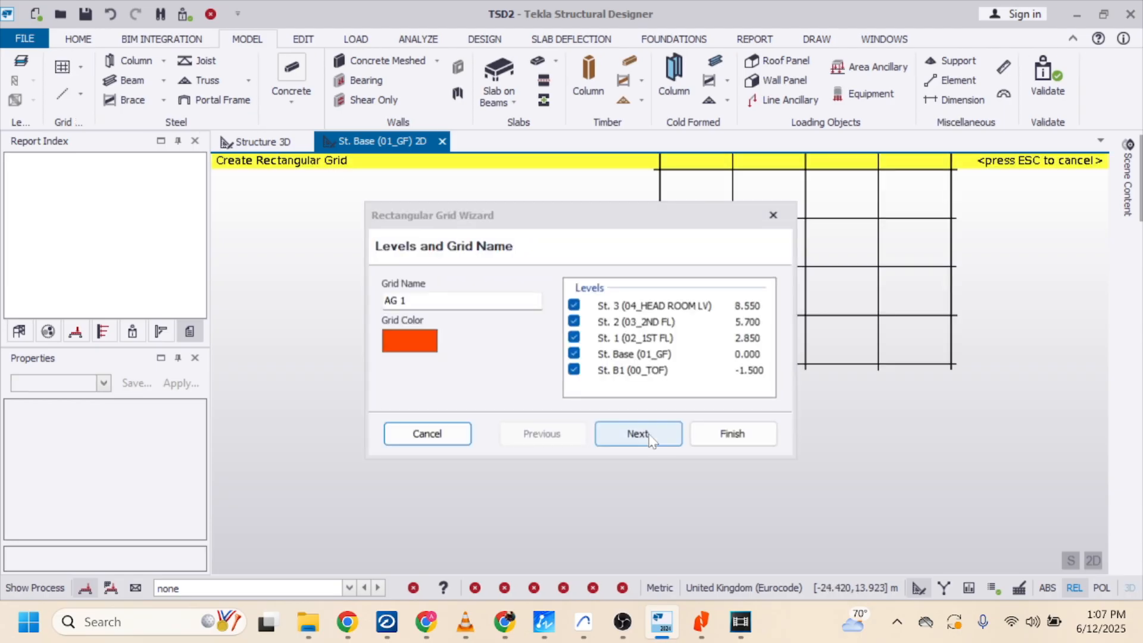
pyautogui.click(648, 438)
pyautogui.click(648, 437)
pyautogui.click(647, 437)
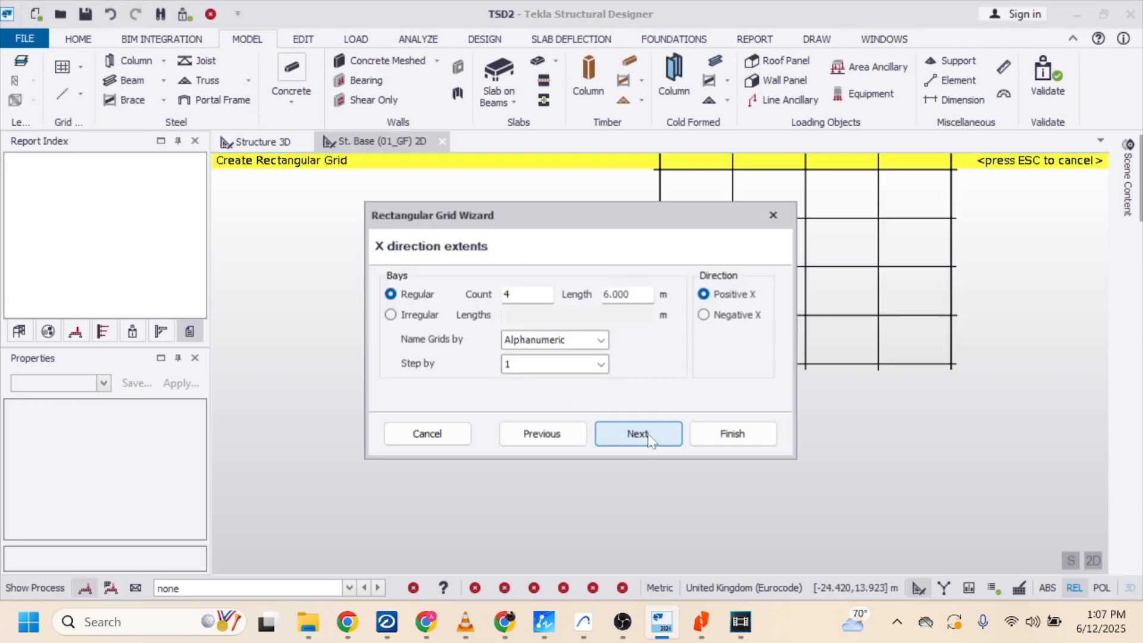
pyautogui.click(391, 316)
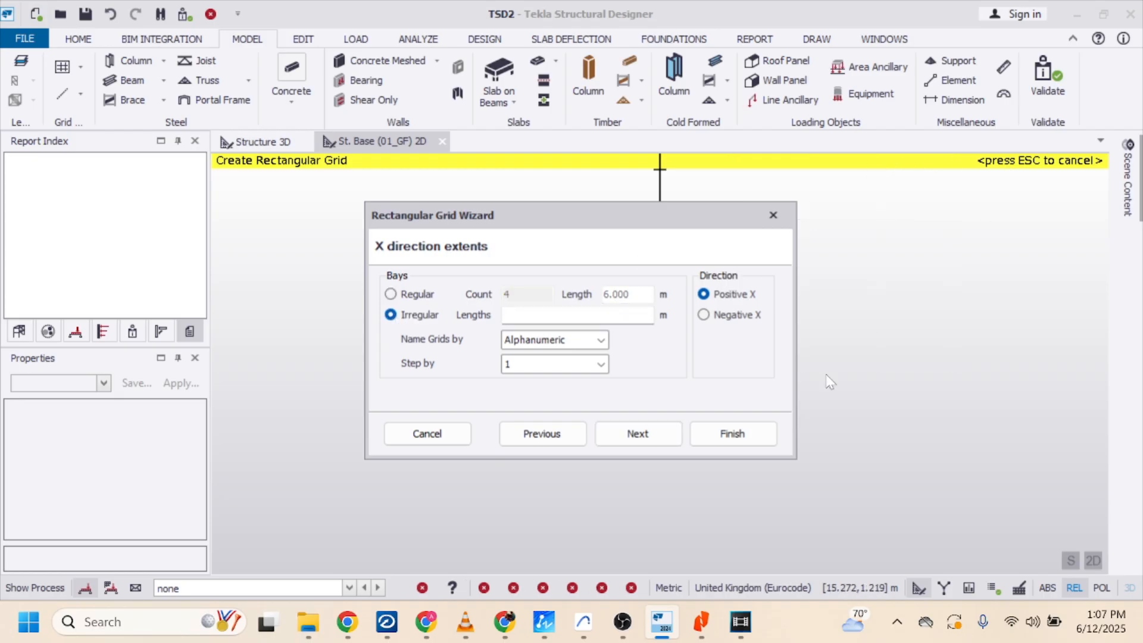
# Switch to the ZWCAD plan and record its A to E grid spacings in a new Notepad document as 1.393,2.505,1.2,1.6,2.5
pyautogui.moveTo(543, 622)
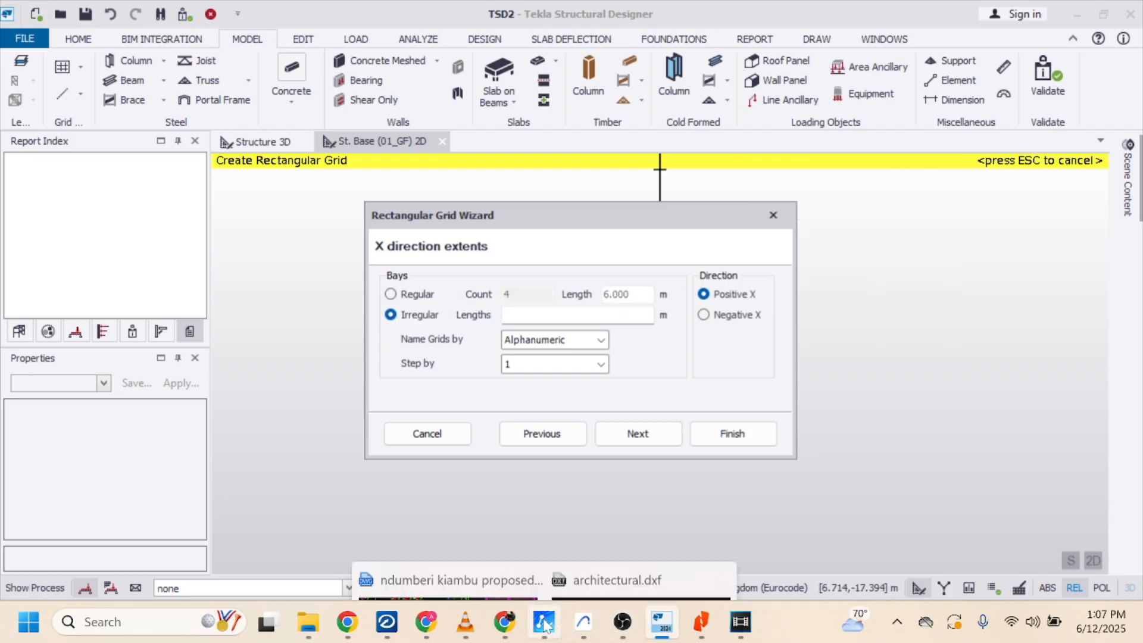
pyautogui.click(441, 575)
pyautogui.scroll(5, 505, 354)
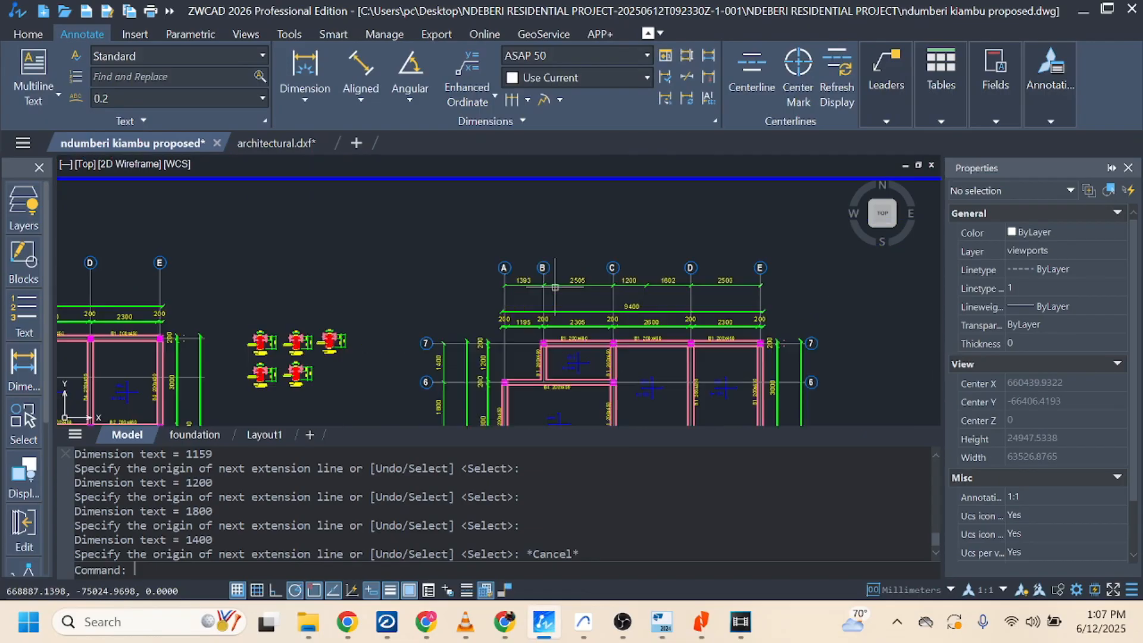
pyautogui.click(148, 621)
pyautogui.write('NOTE')
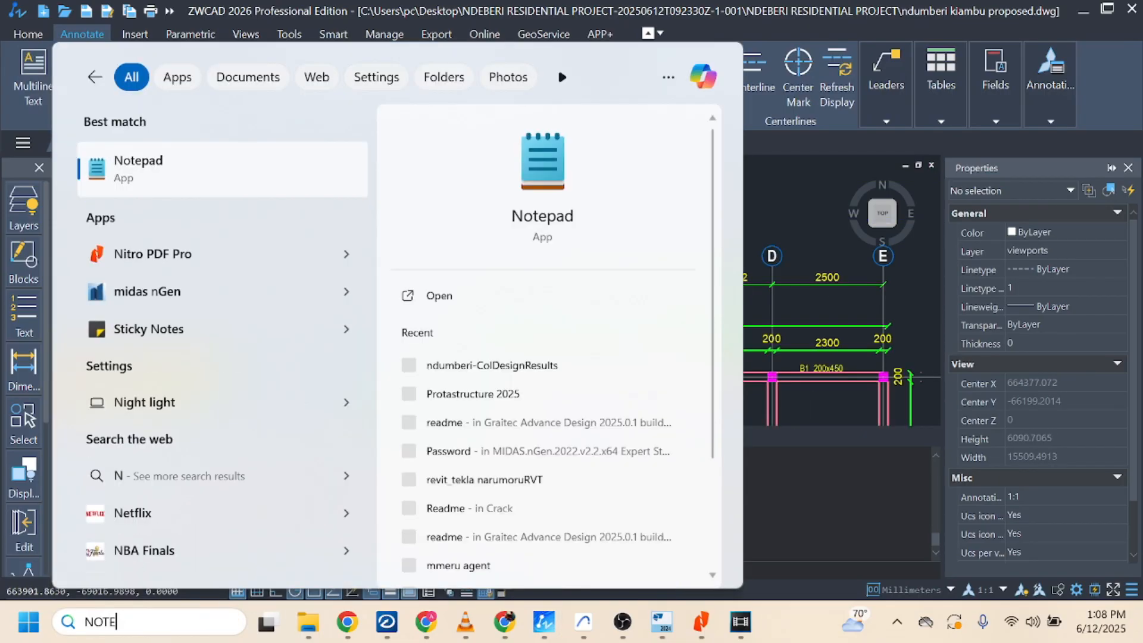
pyautogui.click(467, 301)
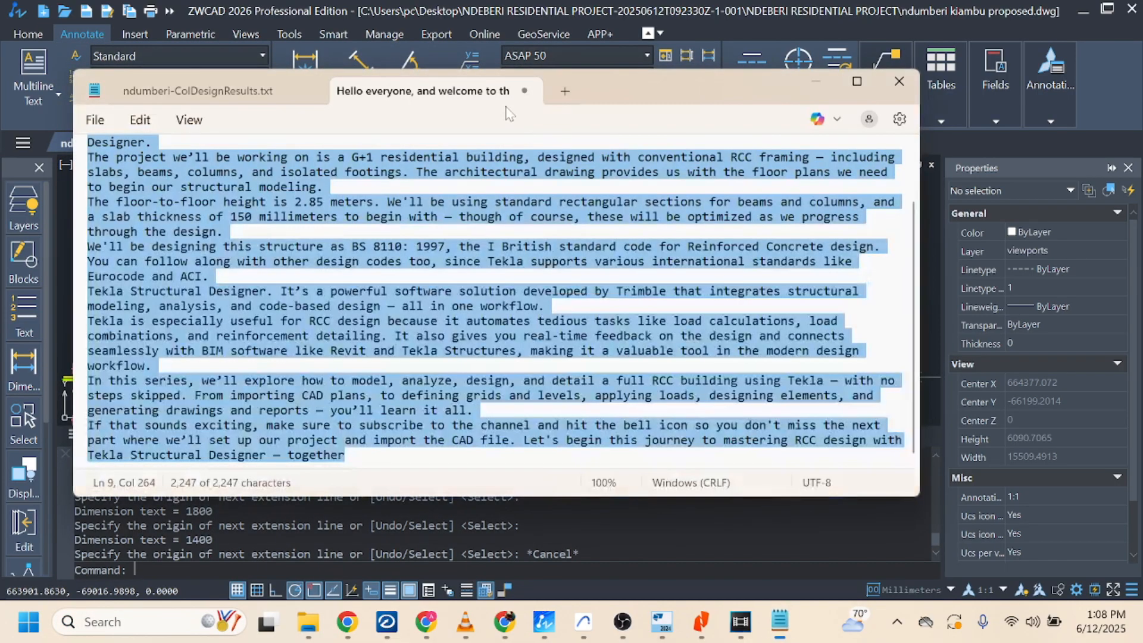
pyautogui.click(567, 93)
pyautogui.moveTo(774, 88)
pyautogui.mouseDown()
pyautogui.moveTo(815, 189)
pyautogui.moveTo(1000, 338)
pyautogui.mouseUp()
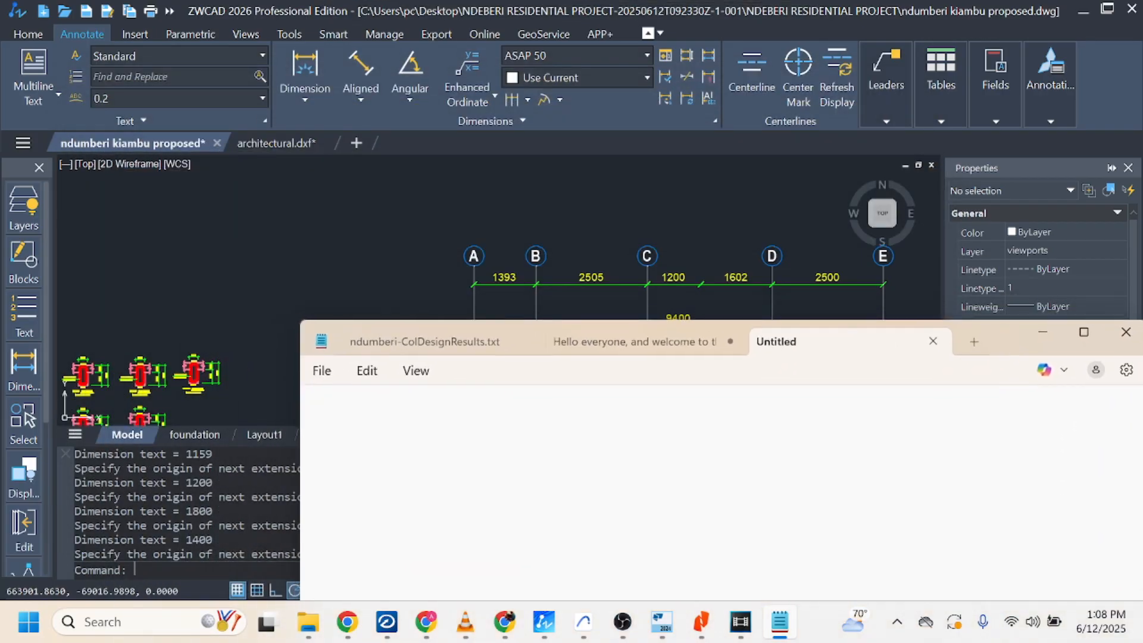
pyautogui.write('1.393,2.505,1.2,1.6,2.5')
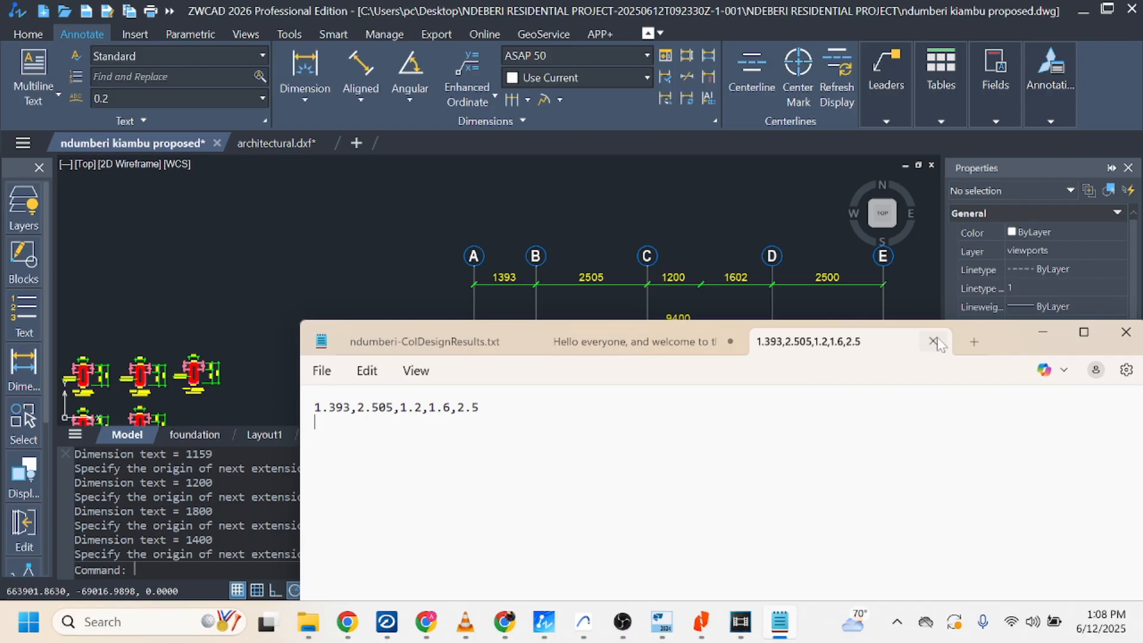
# Start a second line in the note with the plan's spacings between grid lines 1 and 4: 1.3,1.44,1.16
pyautogui.moveTo(1001, 340)
pyautogui.mouseDown()
pyautogui.moveTo(538, 347)
pyautogui.moveTo(653, 263)
pyautogui.moveTo(409, 271)
pyautogui.mouseUp()
pyautogui.scroll(-5, 795, 290)
pyautogui.scroll(5, 787, 301)
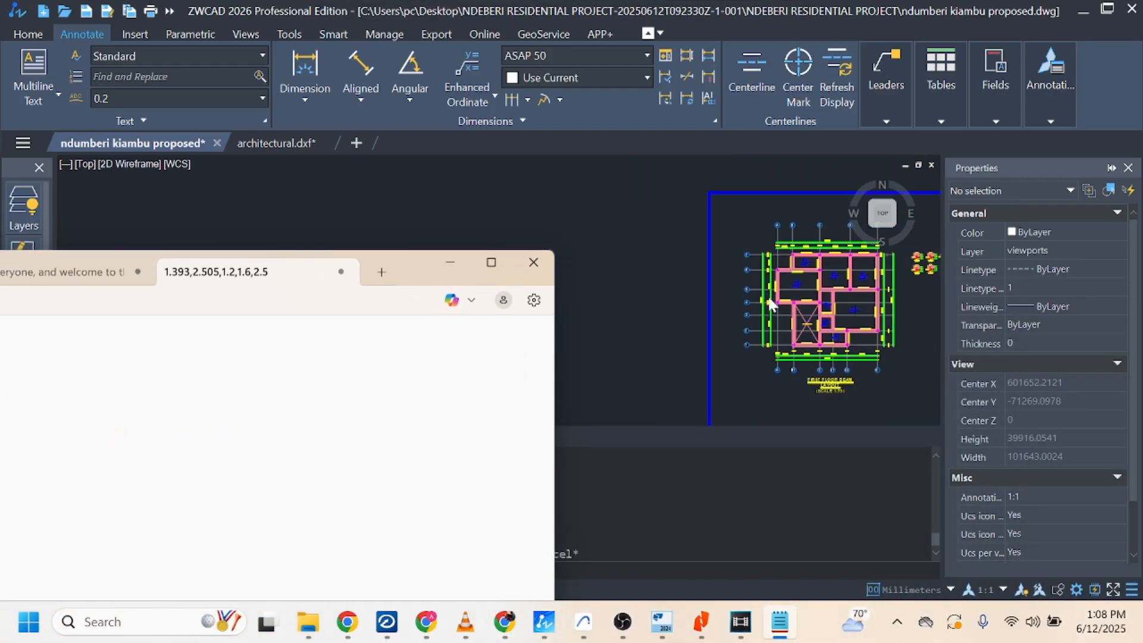
pyautogui.scroll(3, 756, 357)
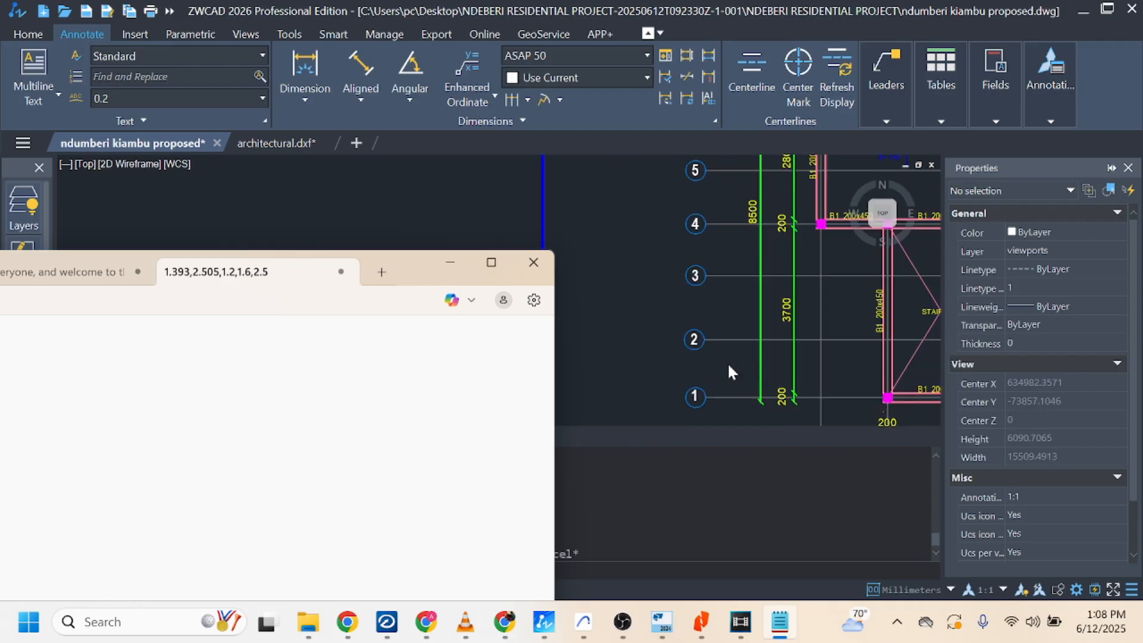
pyautogui.scroll(-7, 654, 328)
pyautogui.scroll(10, 799, 365)
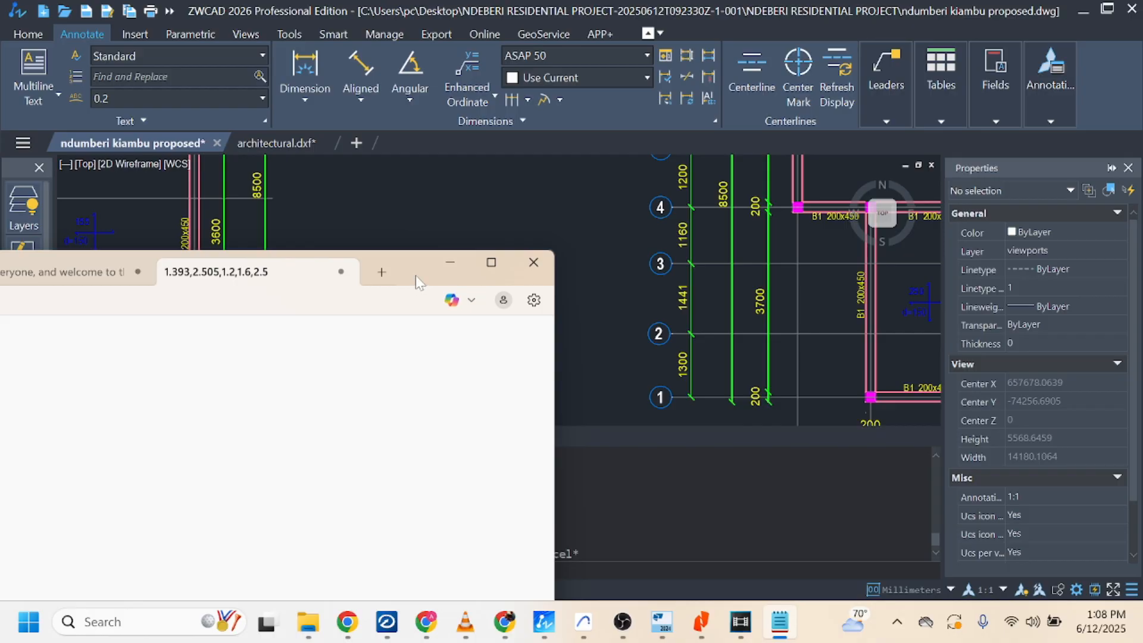
pyautogui.moveTo(415, 275); pyautogui.dragTo(804, 293)
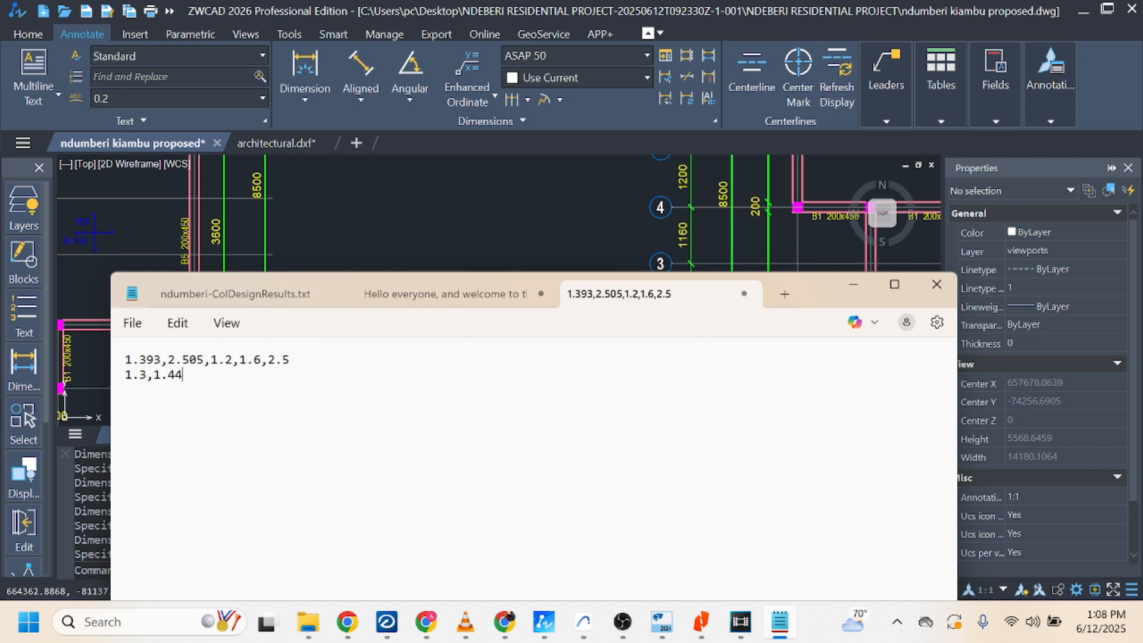
pyautogui.moveTo(811, 301)
pyautogui.mouseDown()
pyautogui.moveTo(752, 428)
pyautogui.moveTo(786, 407)
pyautogui.moveTo(812, 351)
pyautogui.mouseUp()
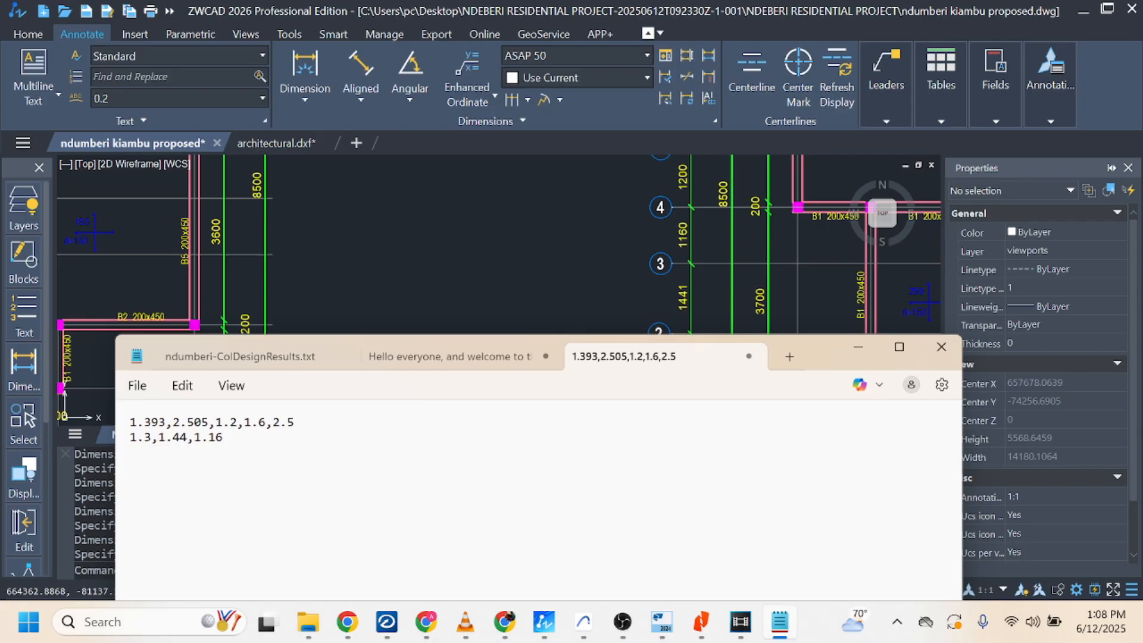
# Complete the note's second line with the spacings between grid lines 4 and 7: 1.2,1.8,1.4
pyautogui.scroll(-6, 672, 232)
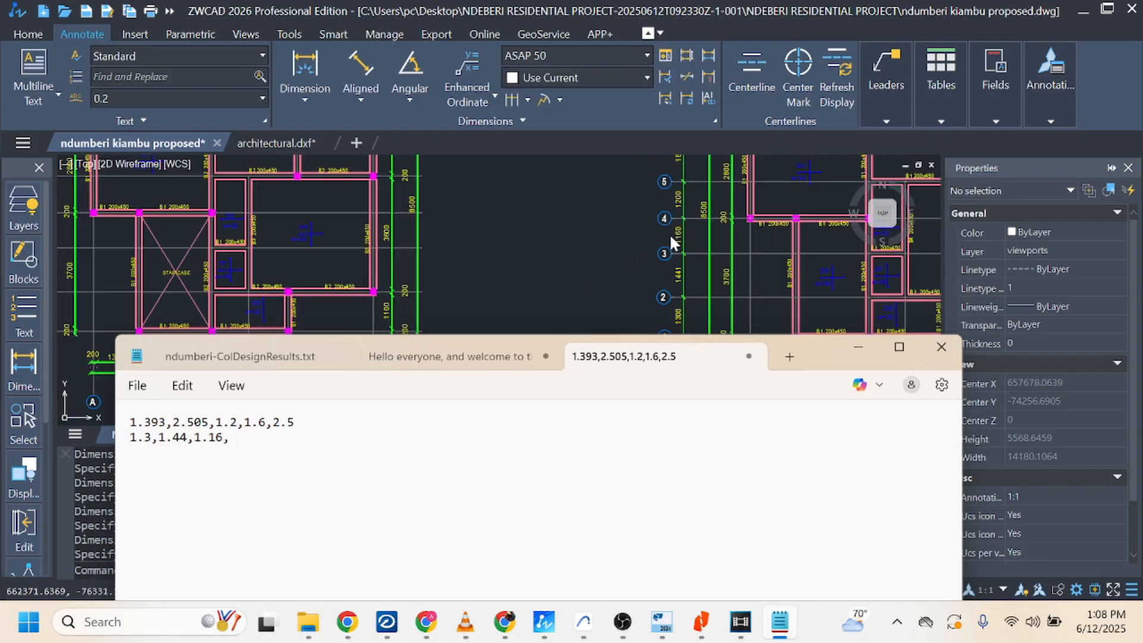
pyautogui.scroll(6, 686, 225)
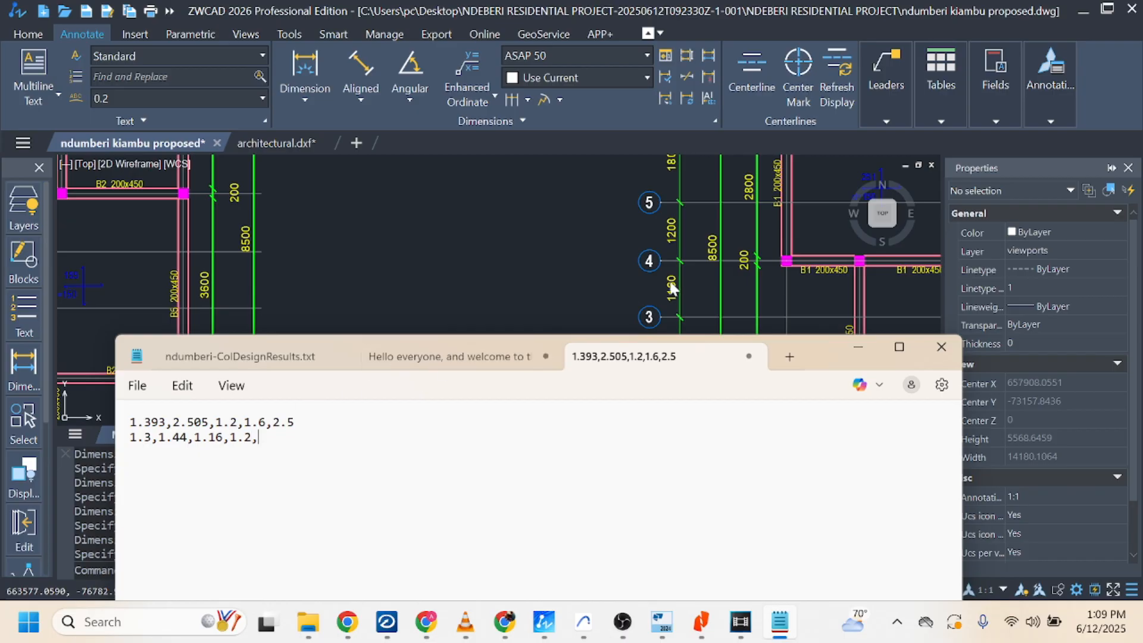
pyautogui.scroll(-5, 672, 290)
pyautogui.scroll(7, 681, 194)
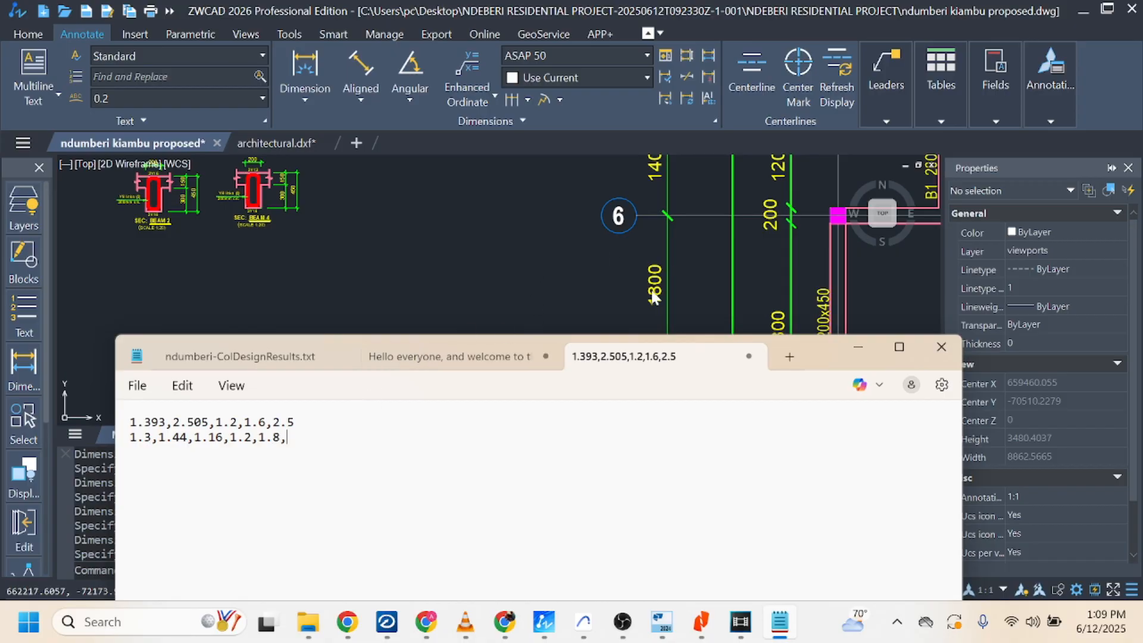
pyautogui.scroll(-4, 653, 296)
pyautogui.scroll(4, 664, 231)
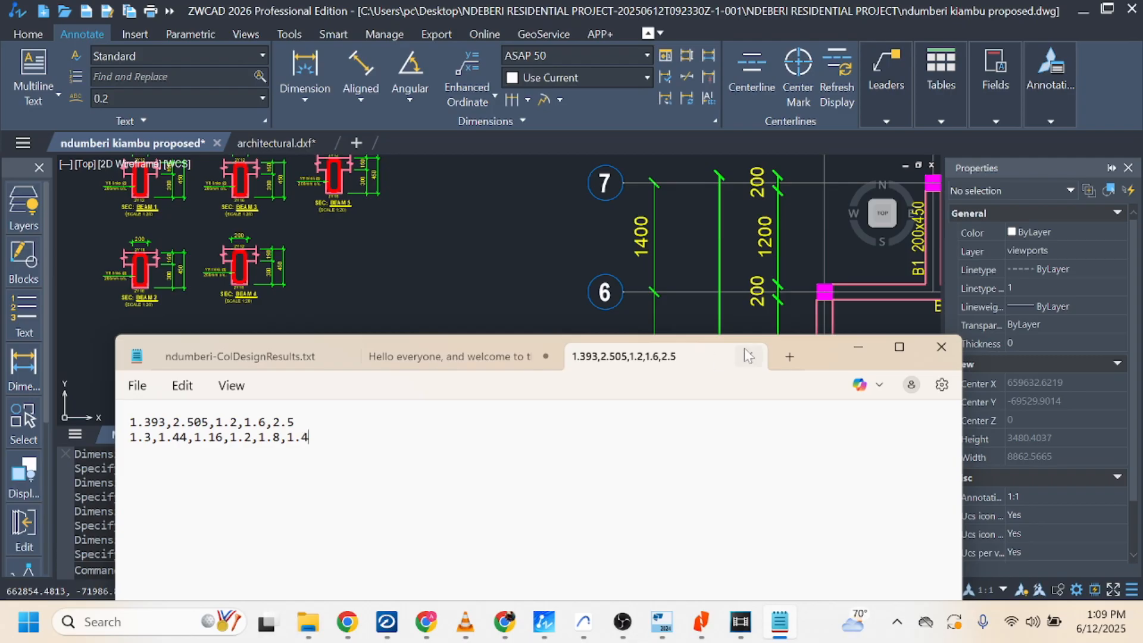
# Return to the Tekla grid wizard, copy the noted lengths 1.393,2.505,1.2,1.6,2.5 into the X direction, and proceed to the Y-direction extents
pyautogui.rightClick(991, 102)
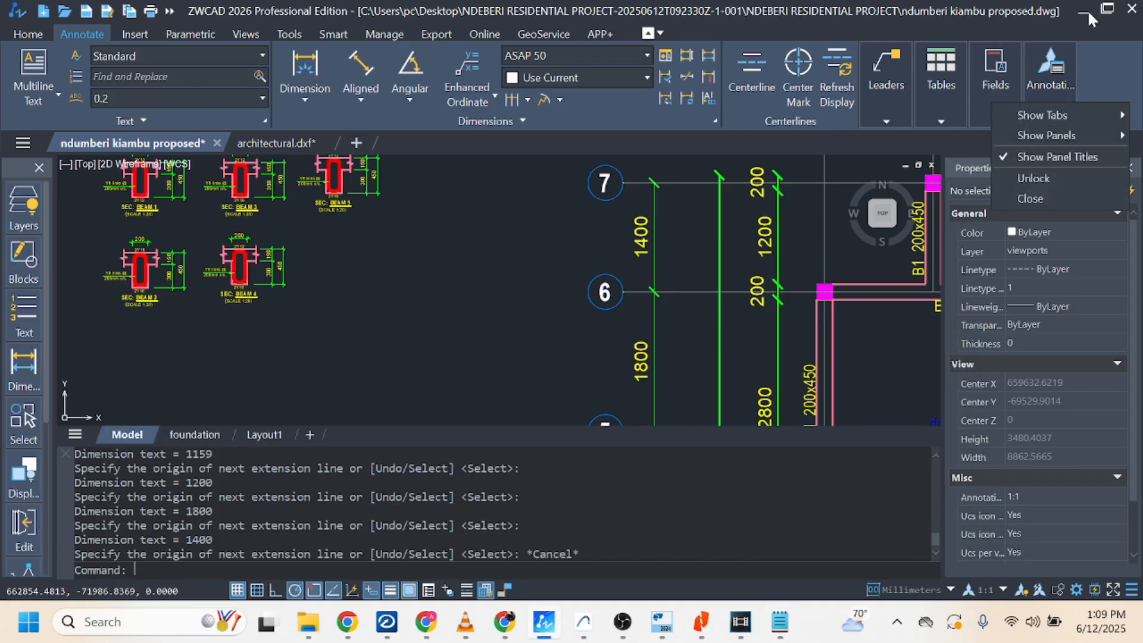
pyautogui.click(1087, 12)
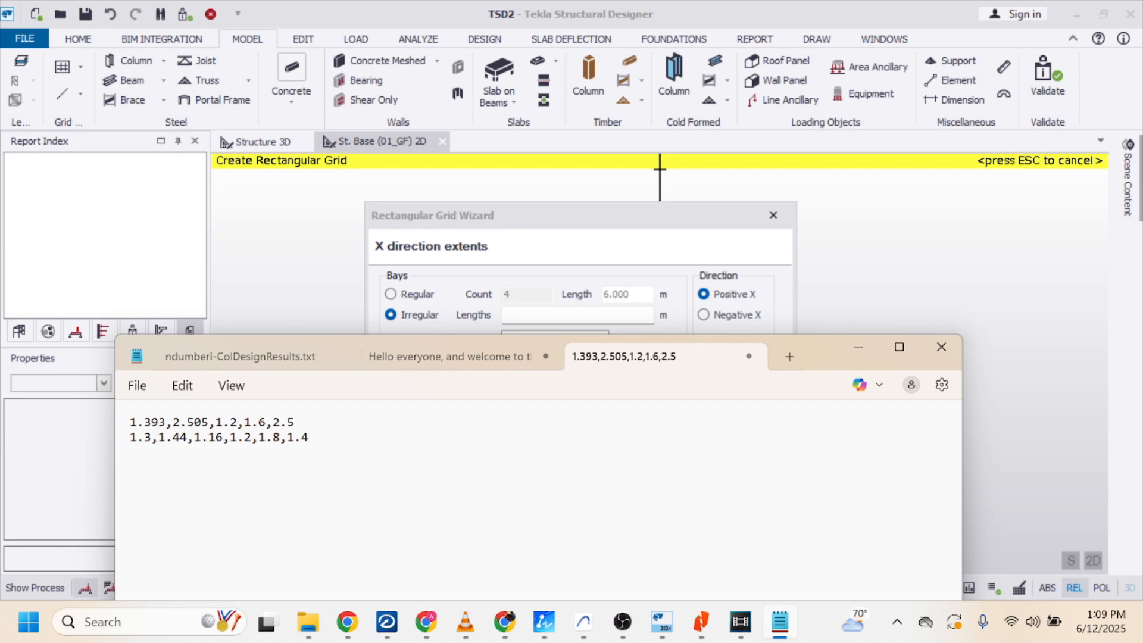
pyautogui.moveTo(294, 422); pyautogui.dragTo(144, 422)
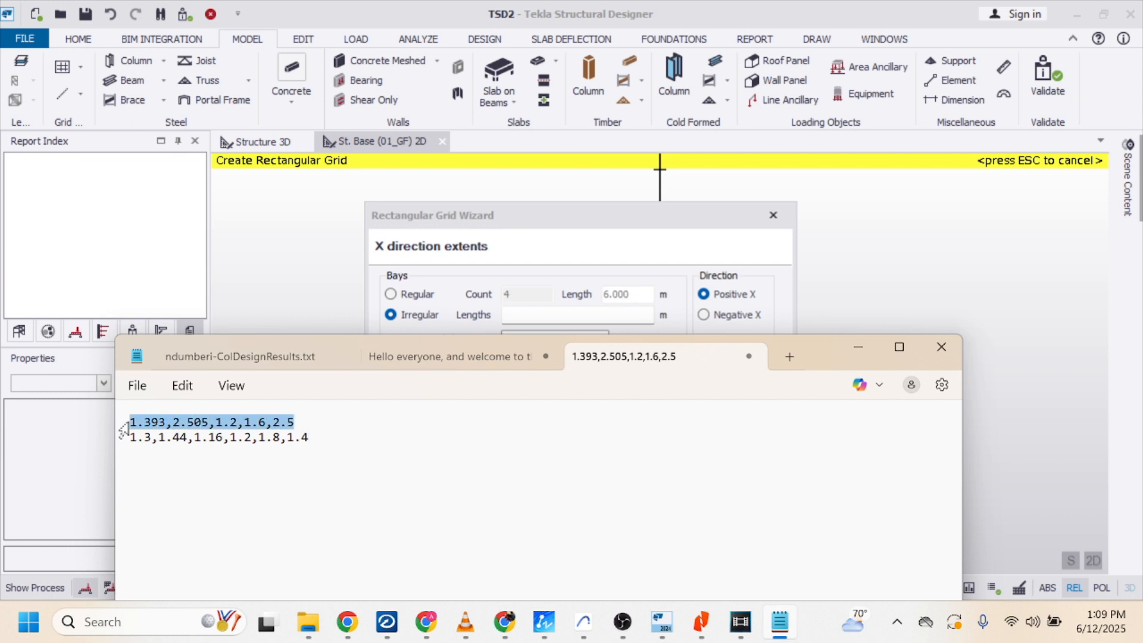
pyautogui.click(609, 204)
pyautogui.click(634, 433)
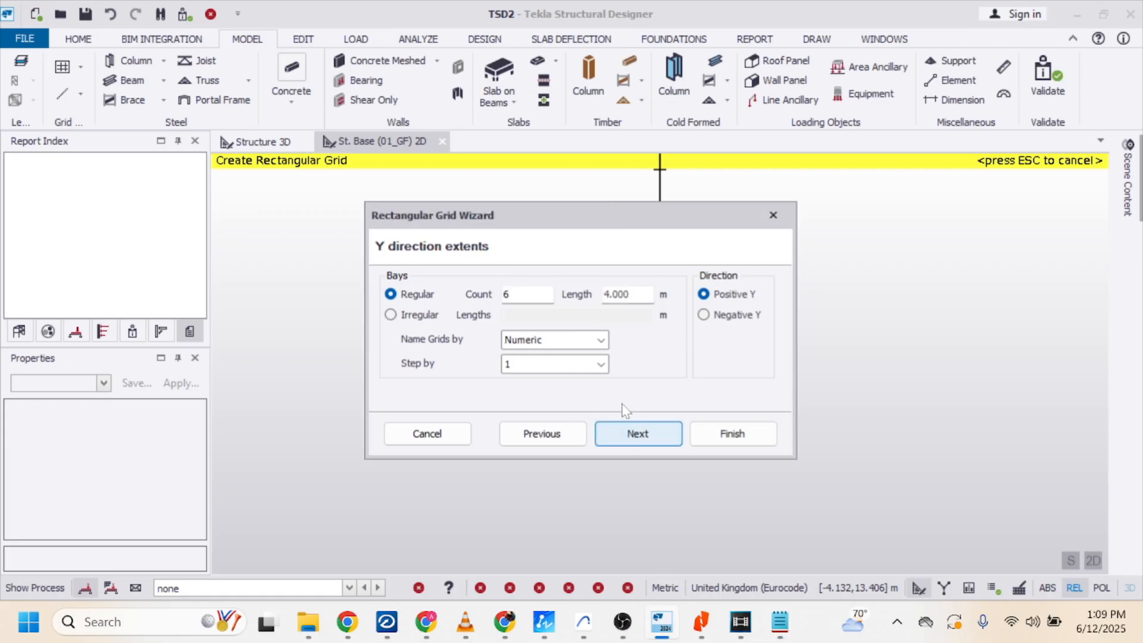
pyautogui.click(518, 433)
pyautogui.write('1.393,2.505,1.2,1.6,2.5')
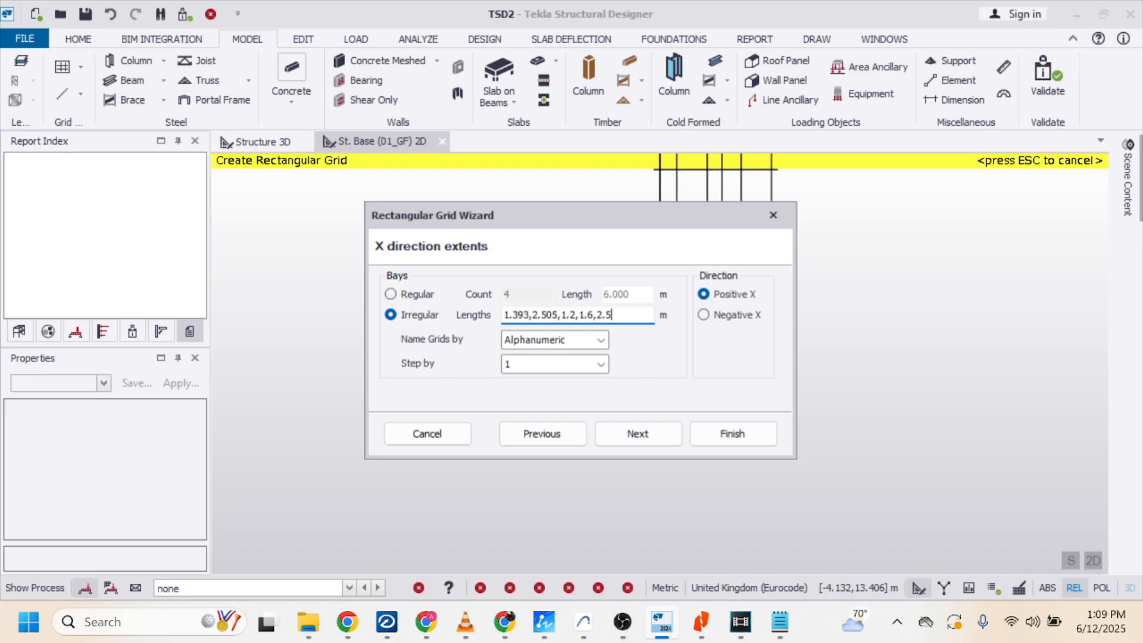
pyautogui.click(638, 433)
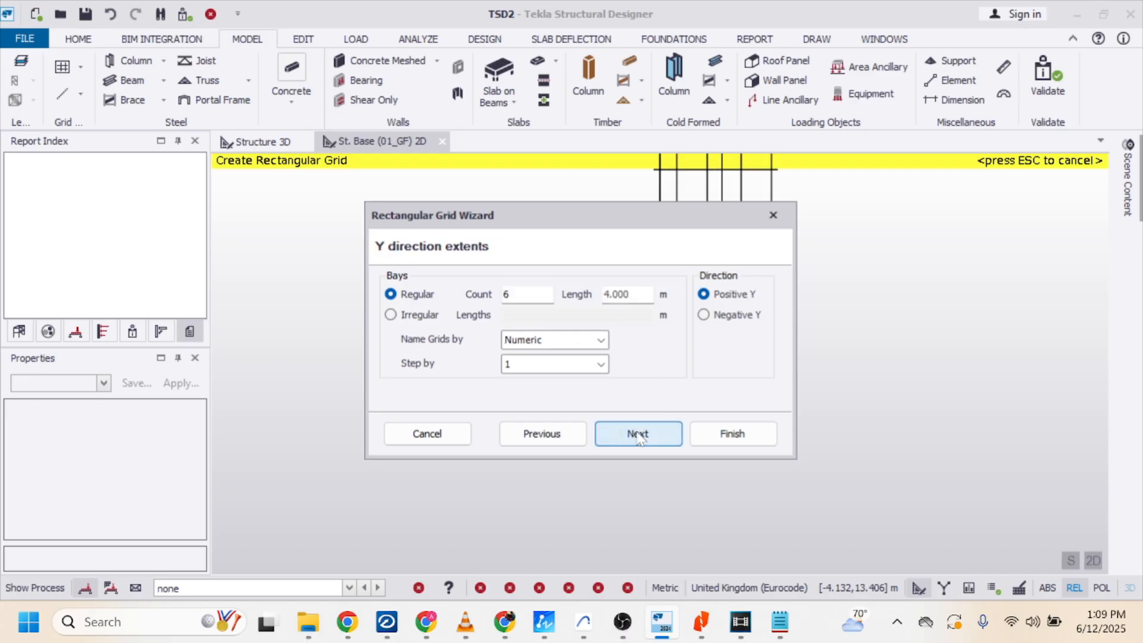
# Set the Y-direction bays to irregular with the noted lengths 1.3,1.44,1.16,1.2,1.8,1.4, and proceed to the grid rotation
pyautogui.click(390, 315)
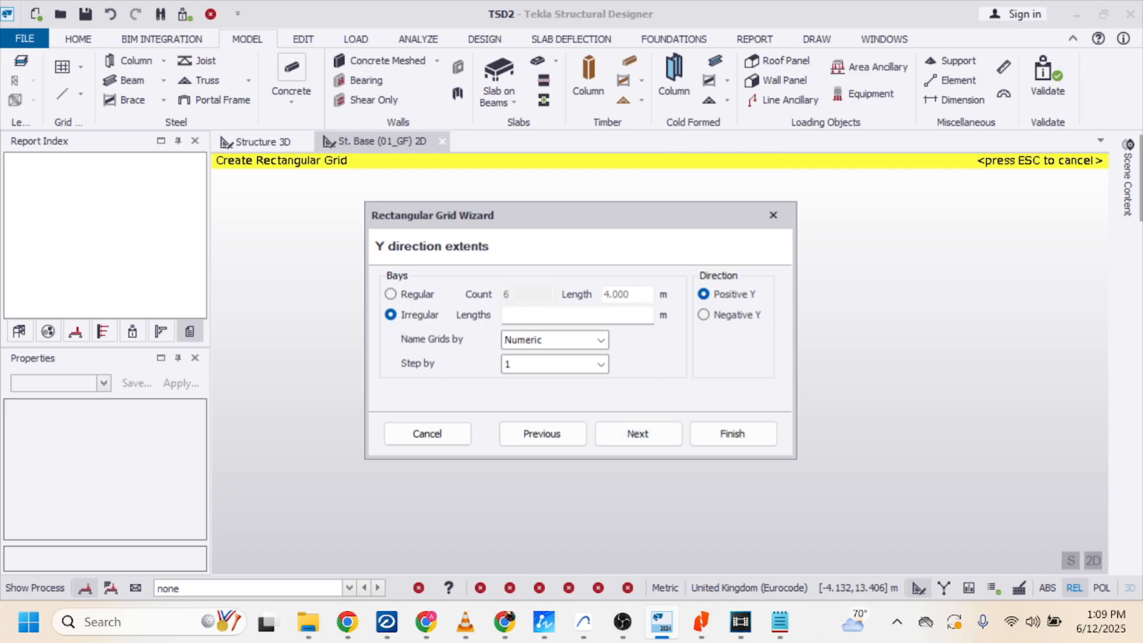
pyautogui.click(560, 315)
pyautogui.click(780, 622)
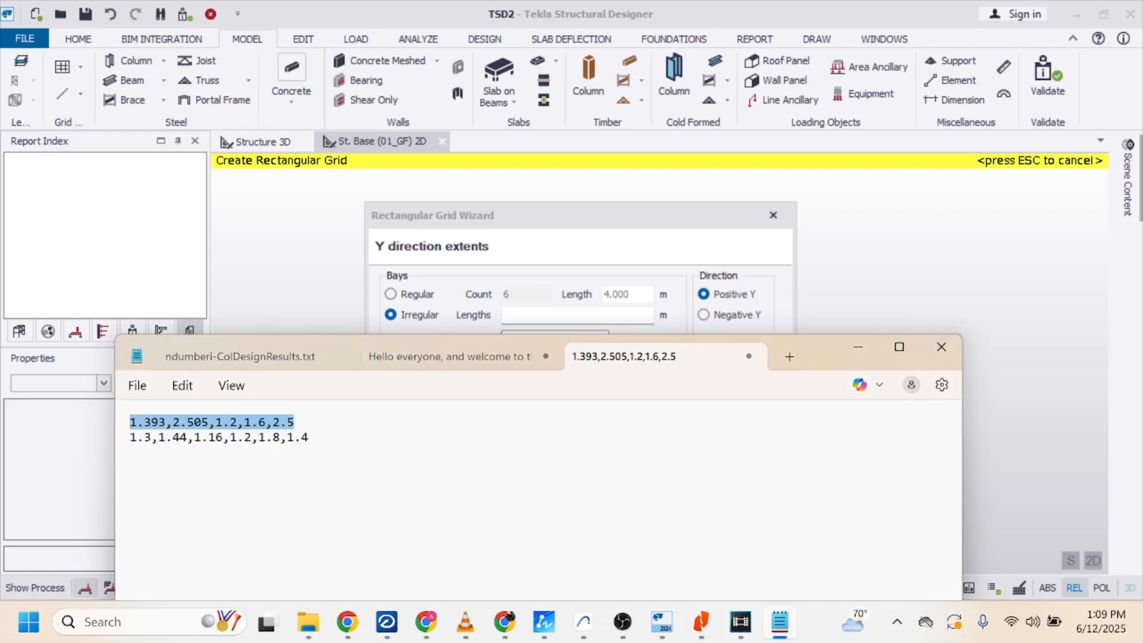
pyautogui.moveTo(308, 437); pyautogui.dragTo(130, 438)
pyautogui.hotkey('ctrl', 'c')
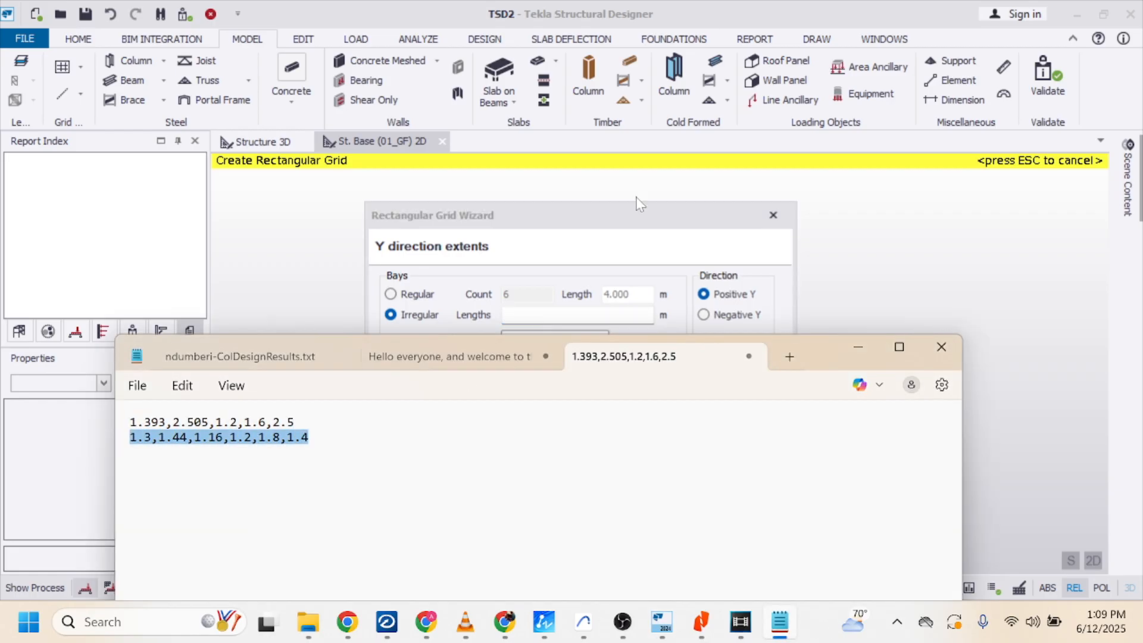
pyautogui.click(633, 211)
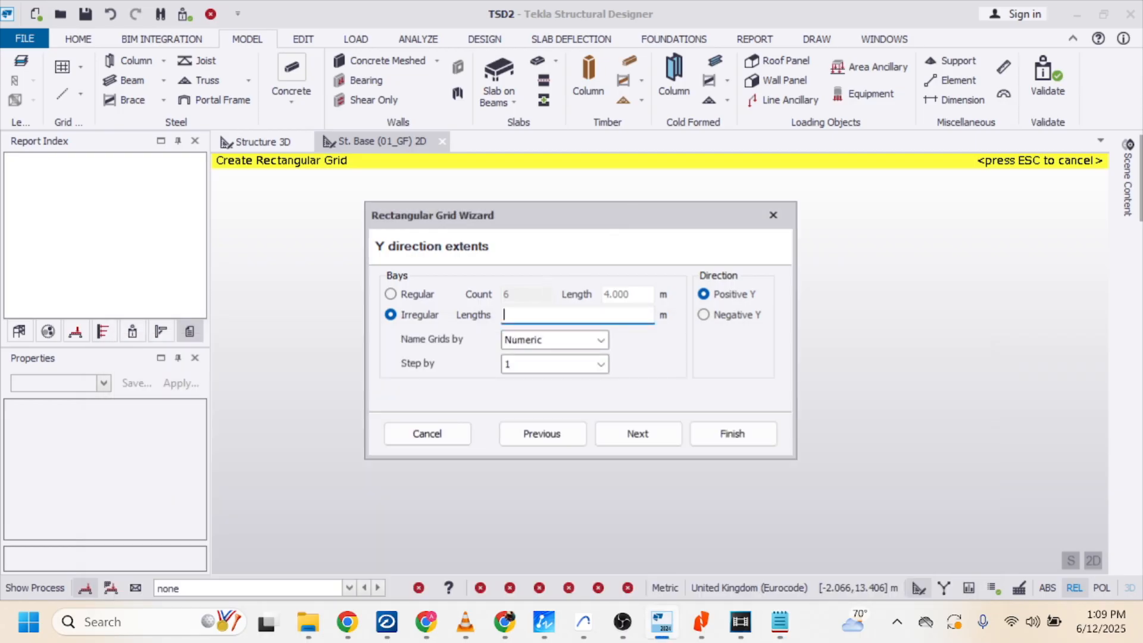
pyautogui.hotkey('ctrl', 'v')
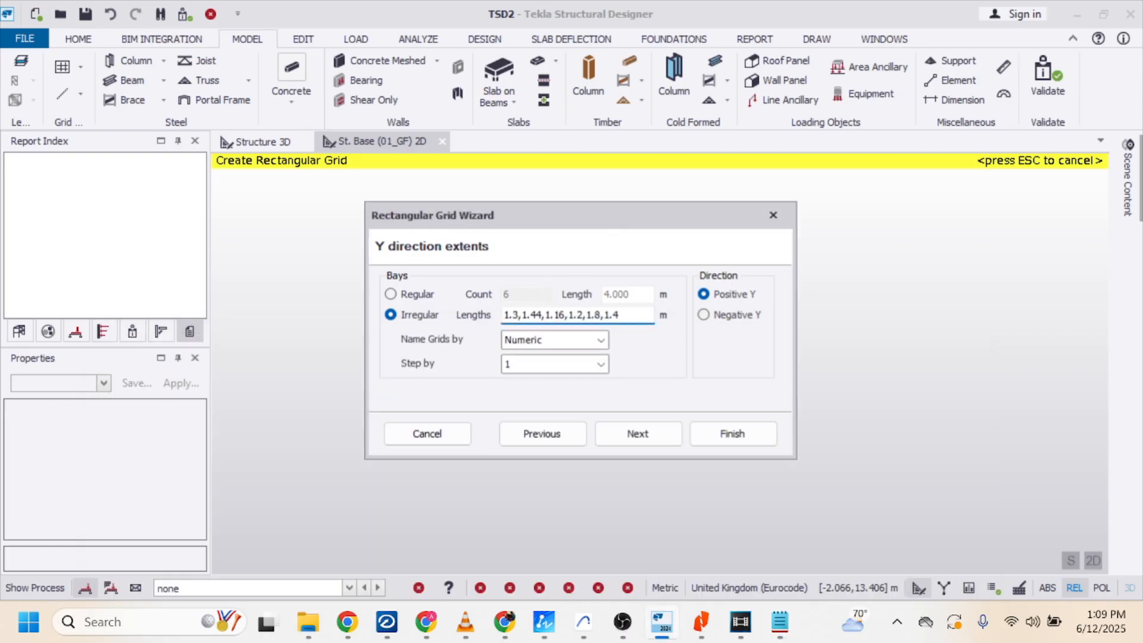
pyautogui.click(659, 433)
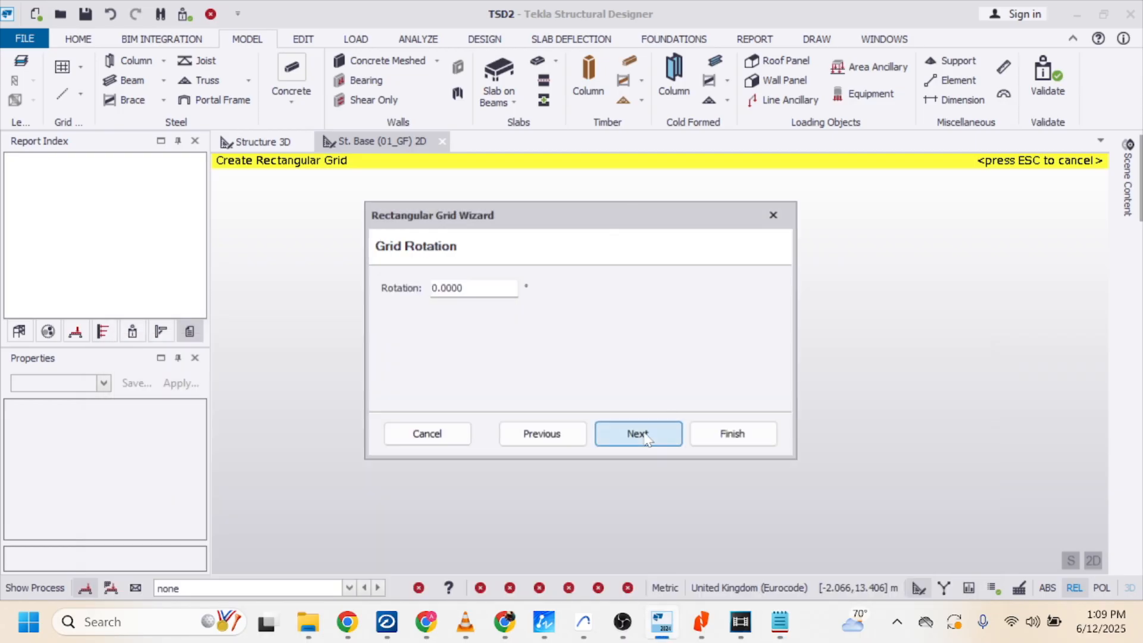
# Create the rectangular grid on the St. Base (01_GF) plan with the rotation kept at 0°
pyautogui.click(731, 433)
pyautogui.hotkey('alt', 'Tab')
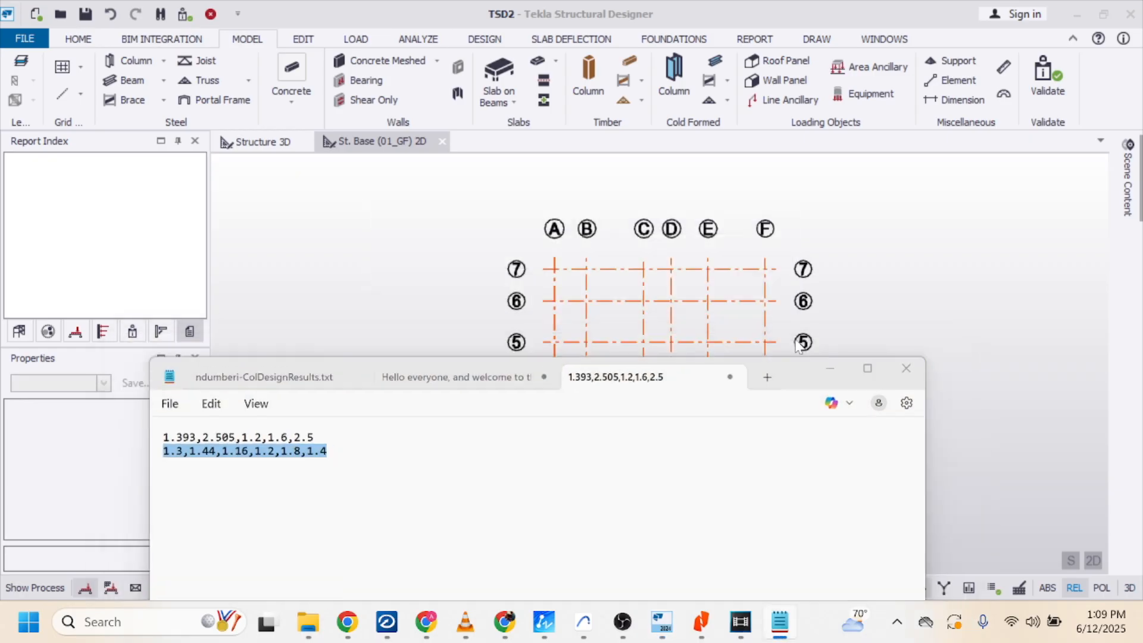
pyautogui.click(858, 347)
pyautogui.moveTo(690, 433)
pyautogui.scroll(1, 676, 405)
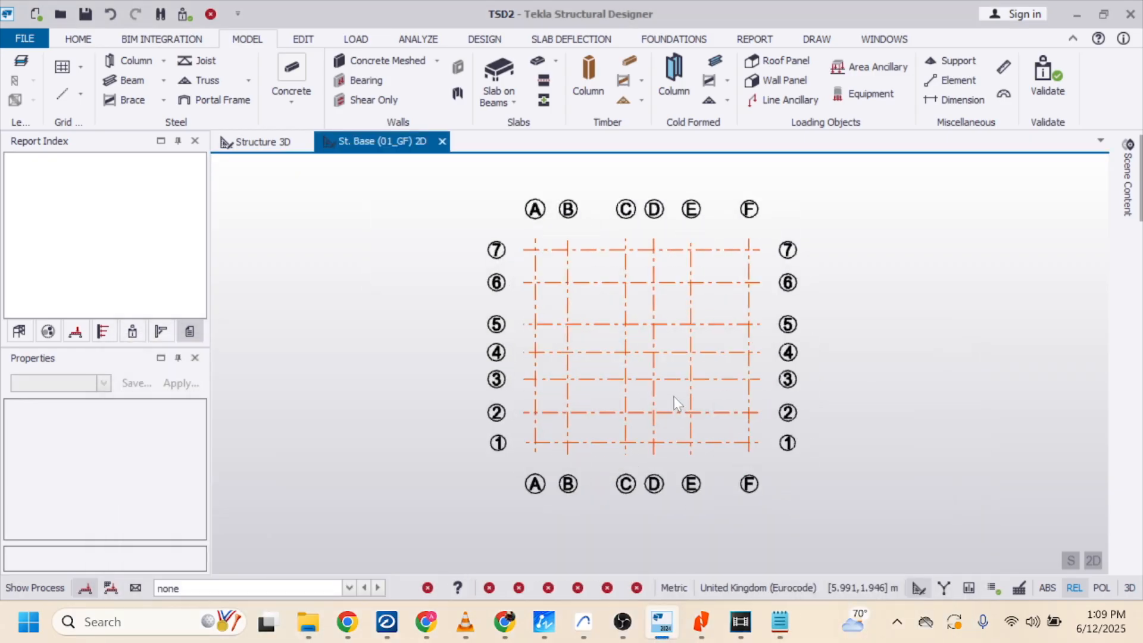
# Switch to the ZWCAD drawing and examine the column positions along grid lines 7 and 6 of the dimensioned plan
pyautogui.click(661, 629)
pyautogui.click(660, 630)
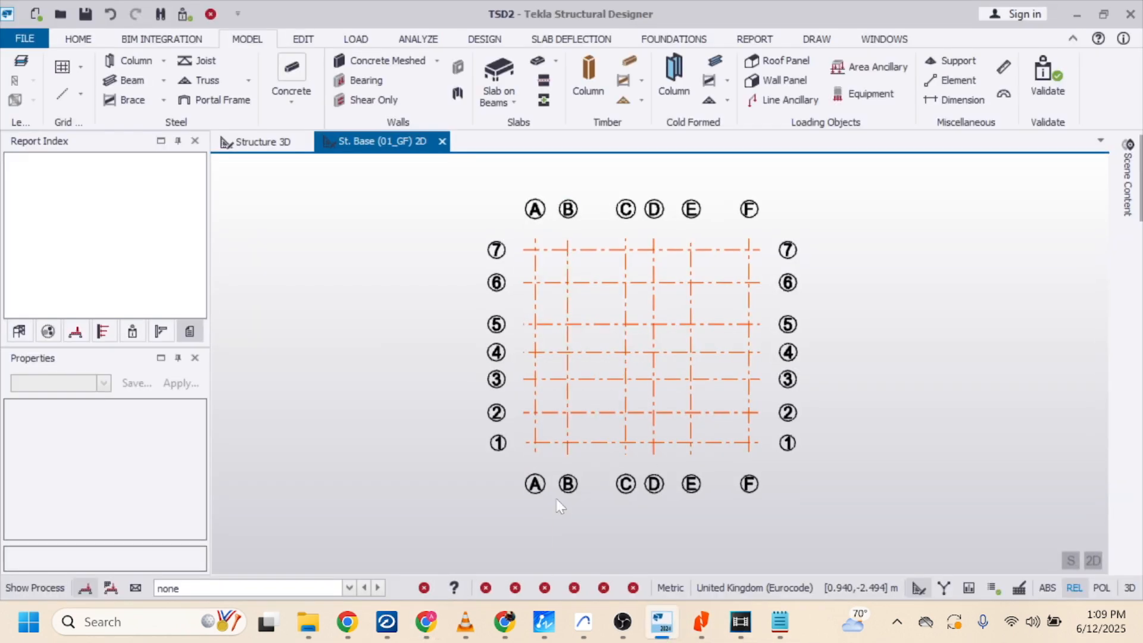
pyautogui.click(549, 619)
pyautogui.scroll(-3, 445, 223)
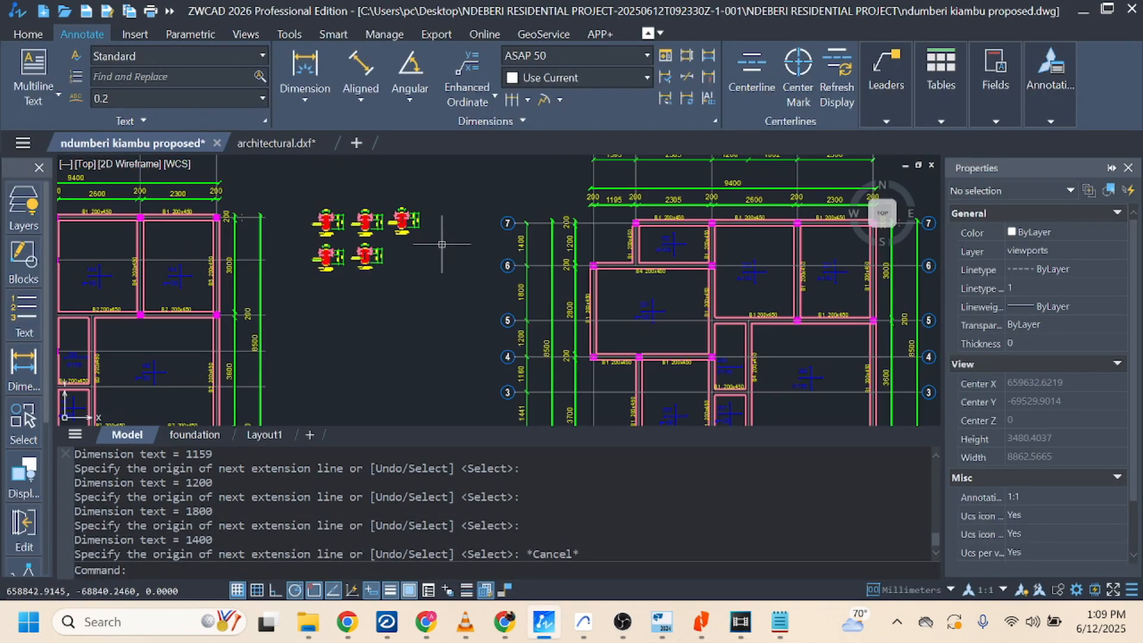
pyautogui.scroll(2, 580, 235)
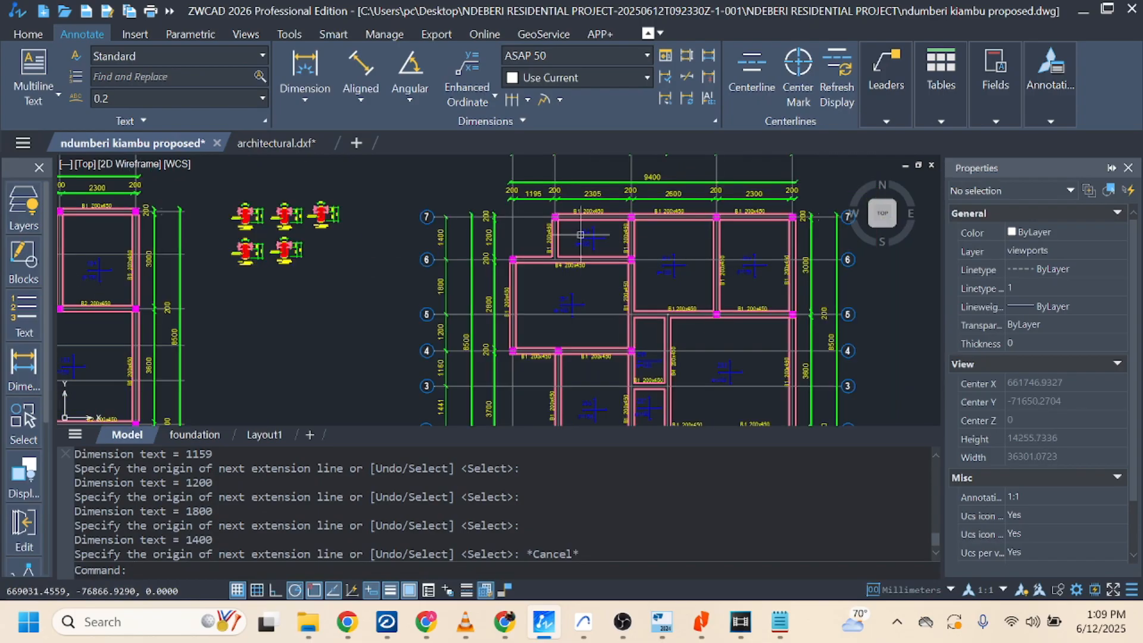
pyautogui.scroll(3, 571, 230)
pyautogui.scroll(-8, 463, 250)
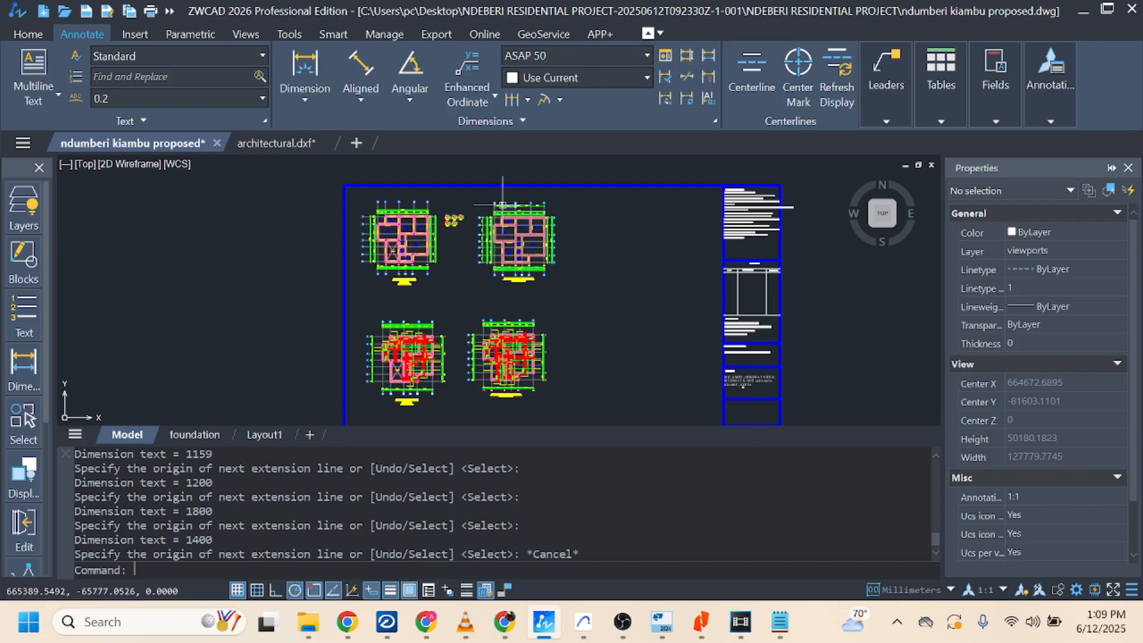
pyautogui.scroll(8, 437, 230)
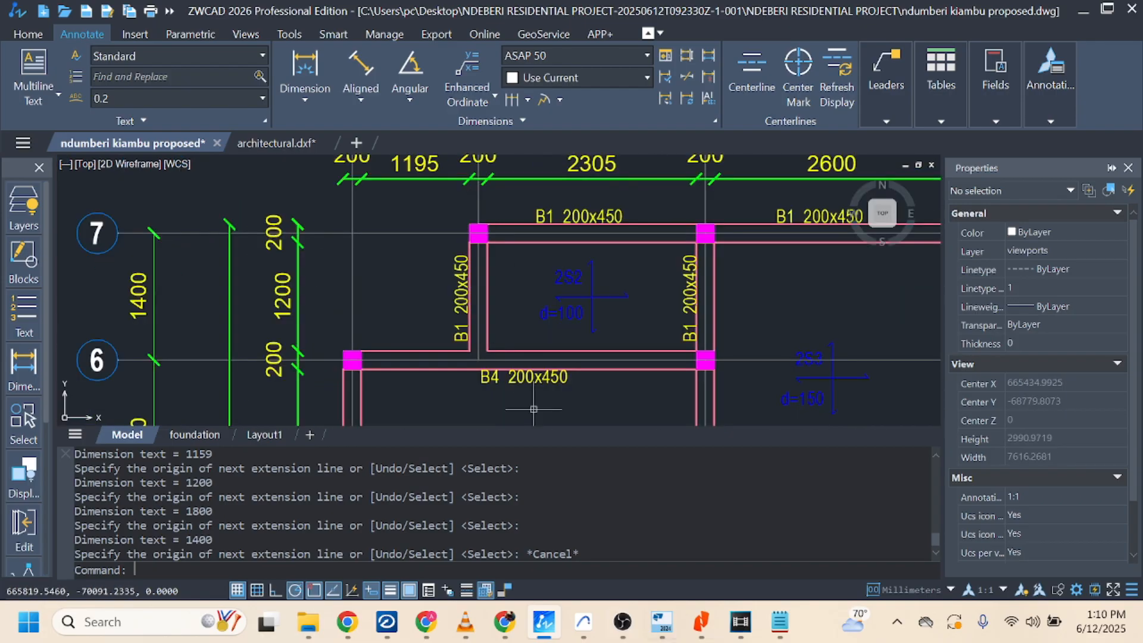
# Return to Tekla Structural Designer, start a cast-in-place concrete column, and set its top level to St. 2 (03_2ND FL)
pyautogui.click(662, 622)
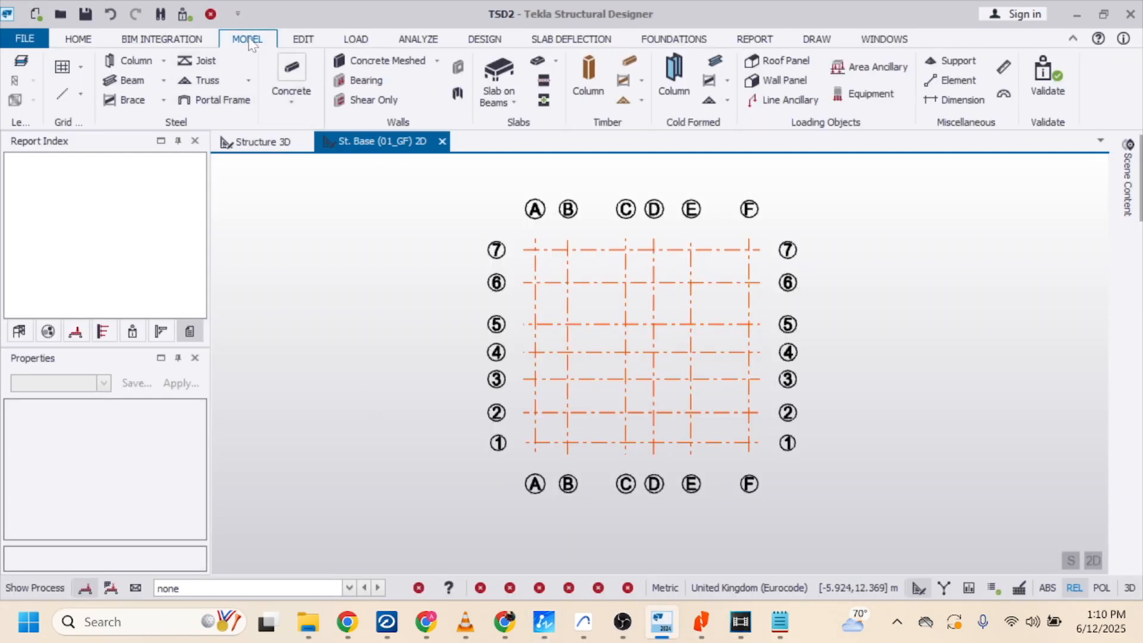
pyautogui.click(298, 106)
pyautogui.click(286, 154)
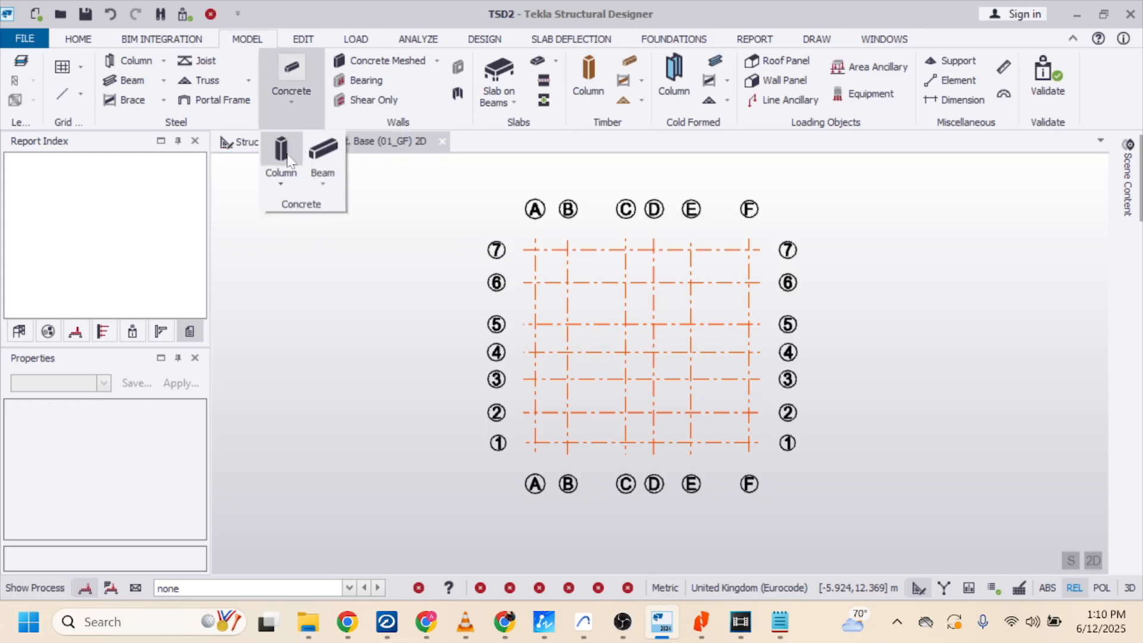
pyautogui.scroll(-1, 202, 448)
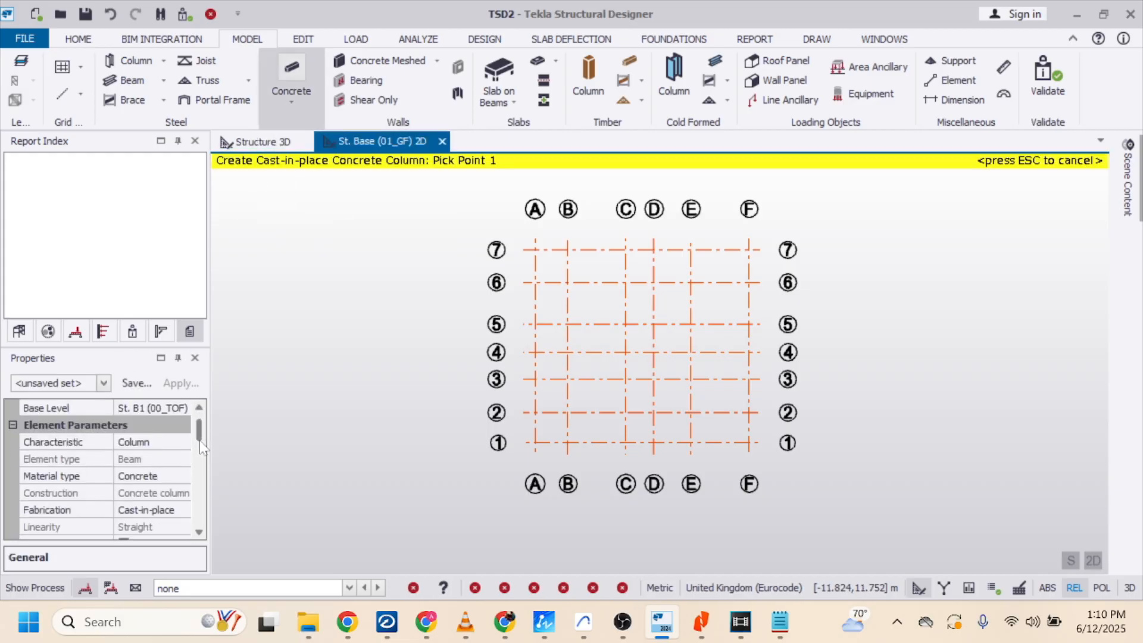
pyautogui.scroll(1, 202, 448)
pyautogui.click(189, 429)
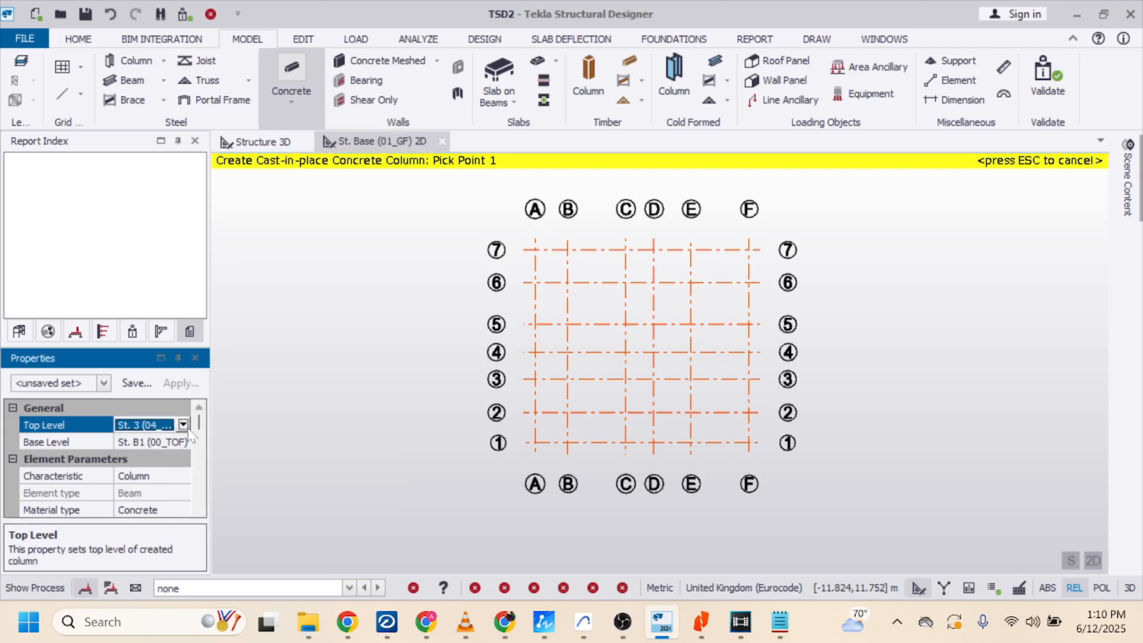
pyautogui.click(183, 424)
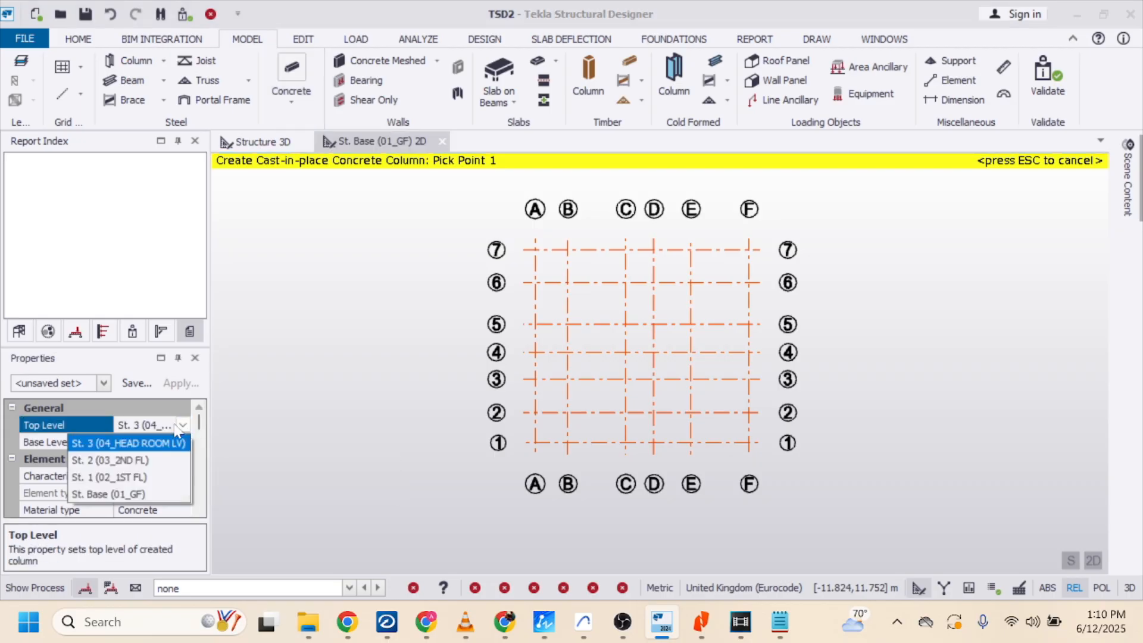
pyautogui.click(132, 461)
# Set the column section to rectangular, 200 mm breadth by 200 mm depth, and save the properties as a set named 200X200 COL
pyautogui.moveTo(199, 428); pyautogui.dragTo(200, 442)
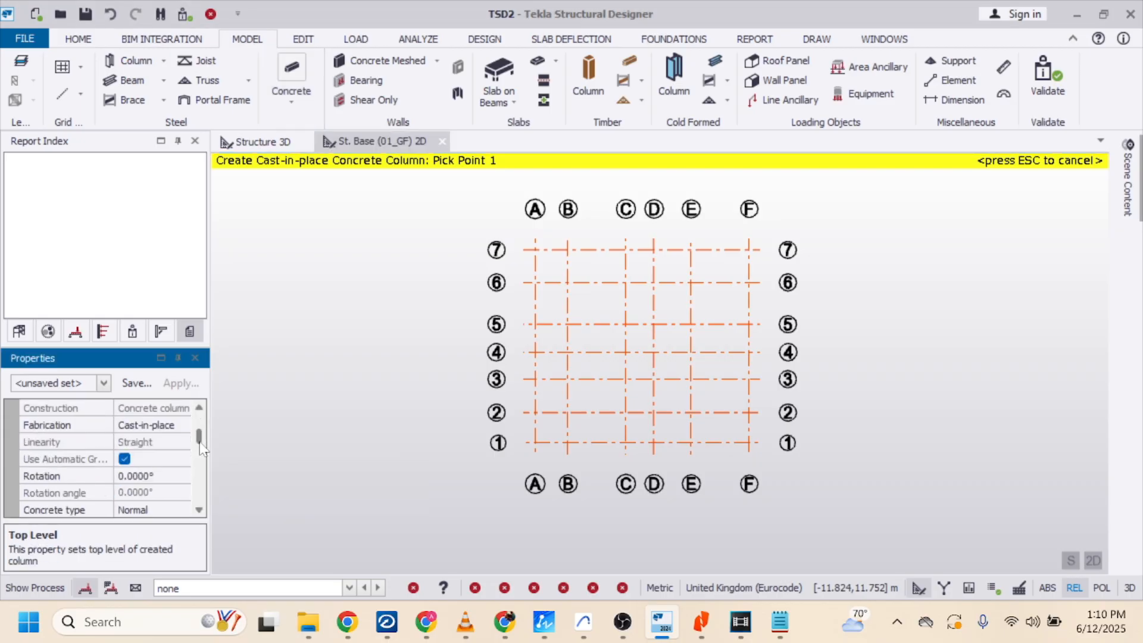
pyautogui.scroll(-3, 194, 455)
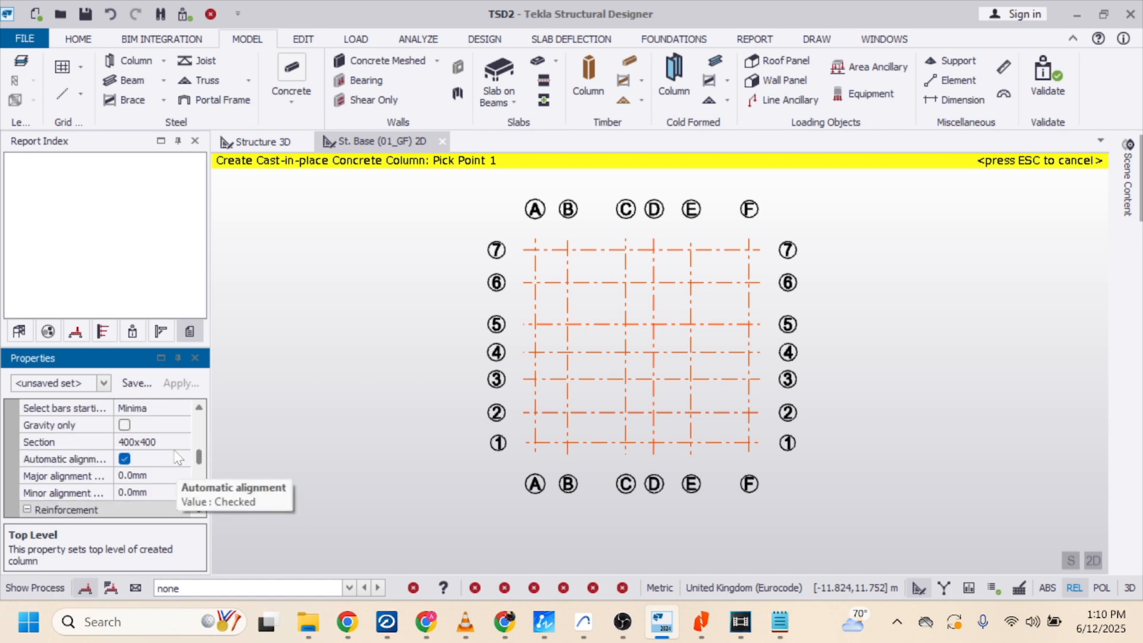
pyautogui.click(169, 445)
pyautogui.click(183, 442)
pyautogui.click(153, 476)
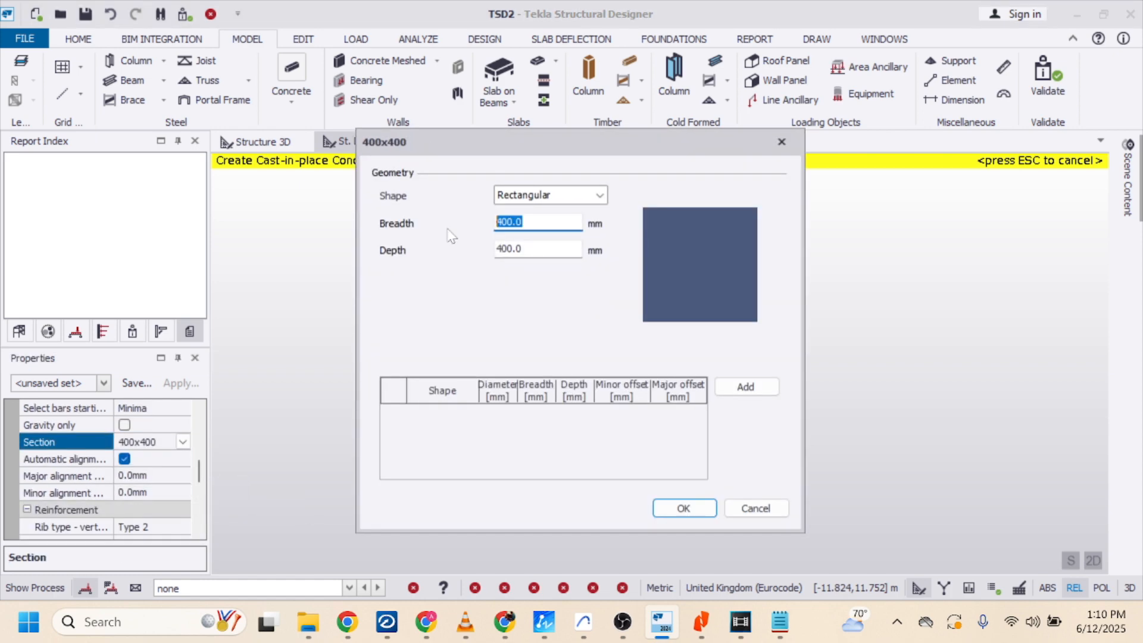
pyautogui.write('200')
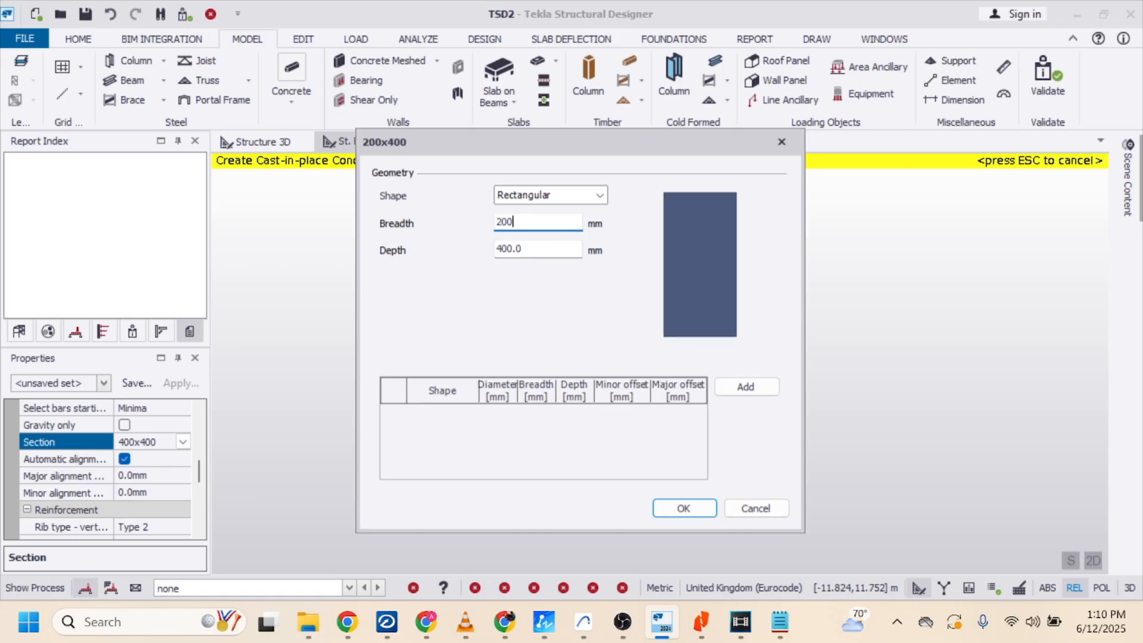
pyautogui.press('Tab')
pyautogui.write('200')
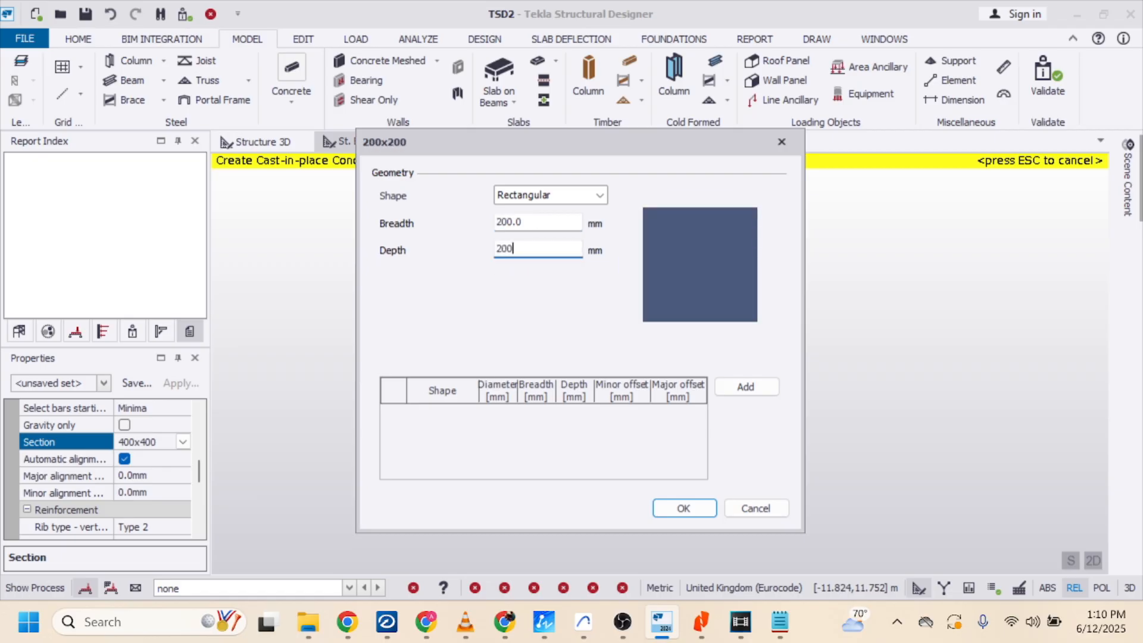
pyautogui.click(686, 509)
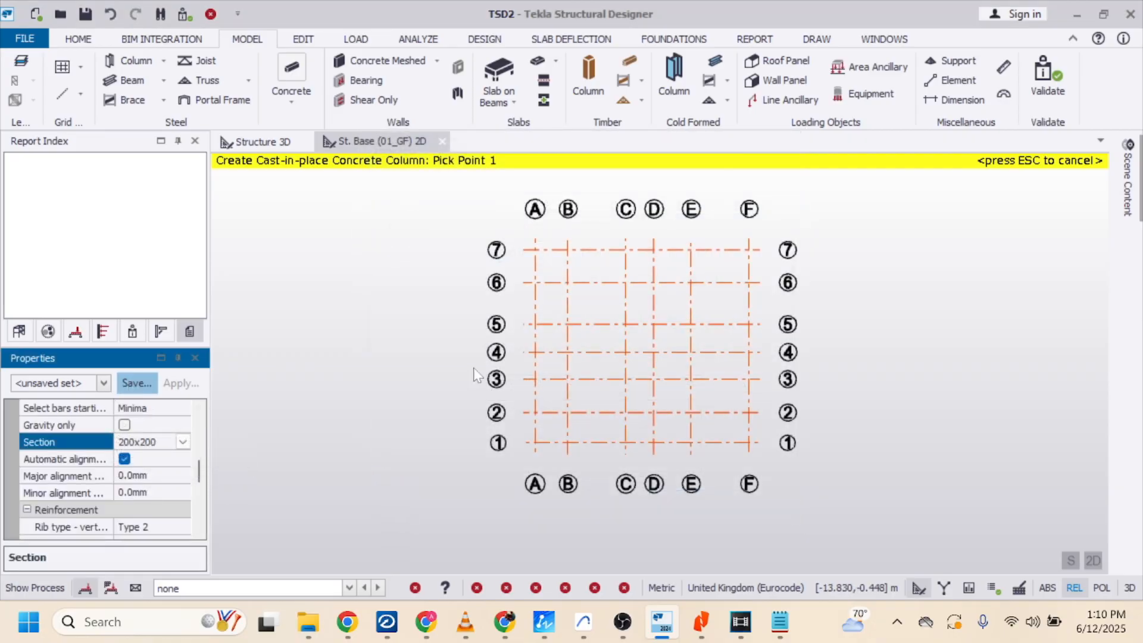
pyautogui.write('200X200 COL')
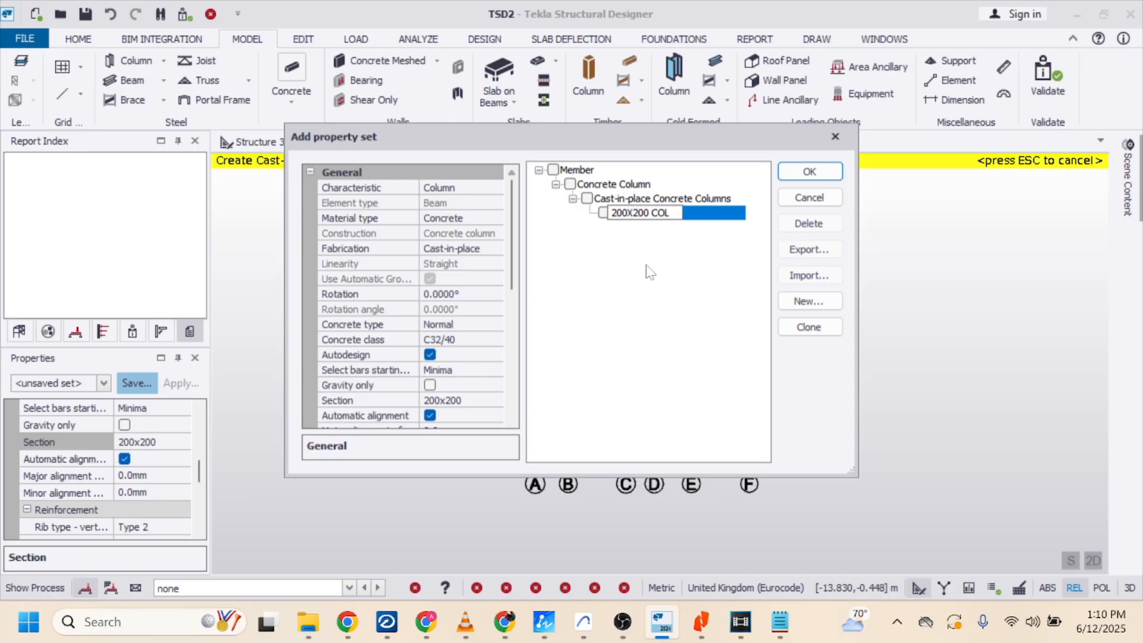
pyautogui.click(809, 172)
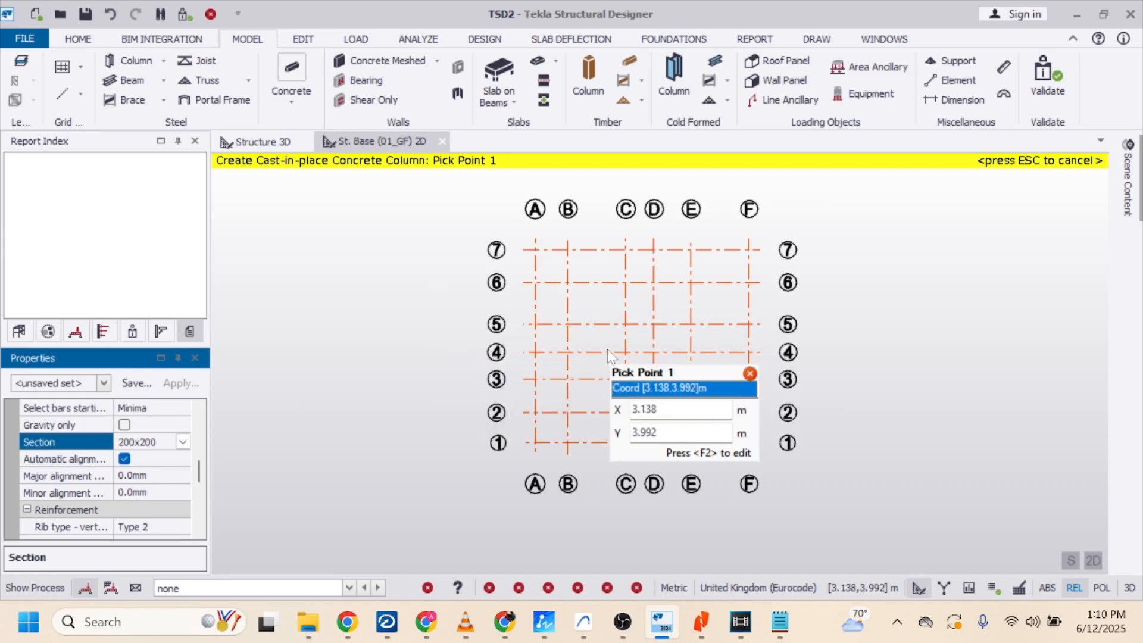
# Place 200x200 concrete columns on grid line 7 at grid lines B, C, E and F, following the ZWCAD plan
pyautogui.moveTo(200, 476)
pyautogui.mouseDown()
pyautogui.moveTo(201, 488)
pyautogui.moveTo(196, 479)
pyautogui.mouseUp()
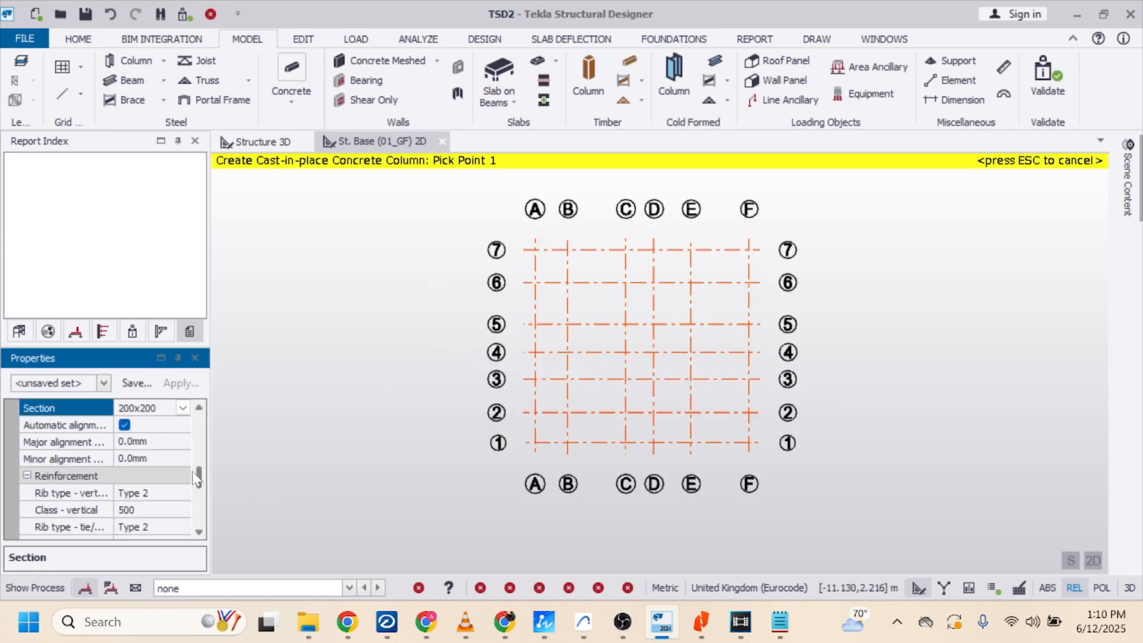
pyautogui.click(136, 426)
pyautogui.click(572, 260)
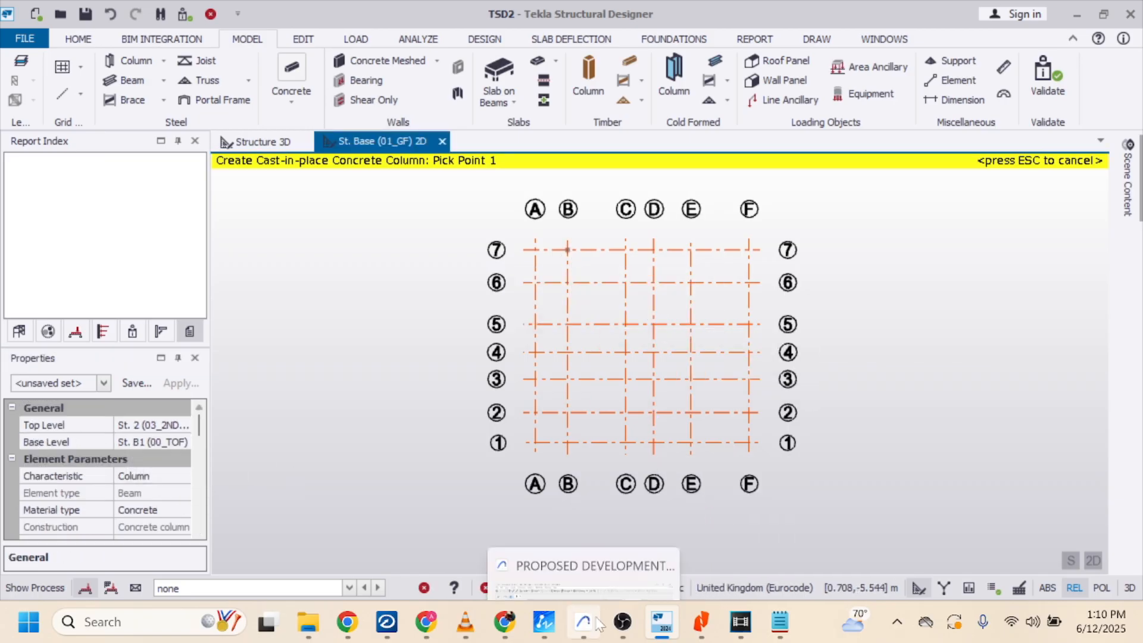
pyautogui.click(543, 622)
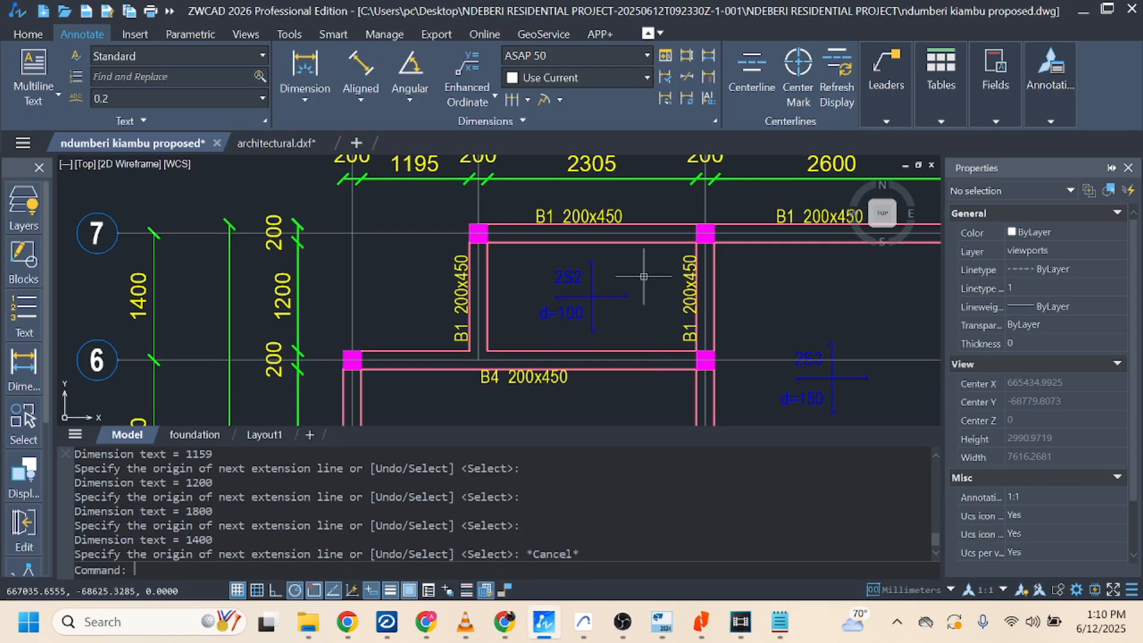
pyautogui.scroll(-4, 644, 276)
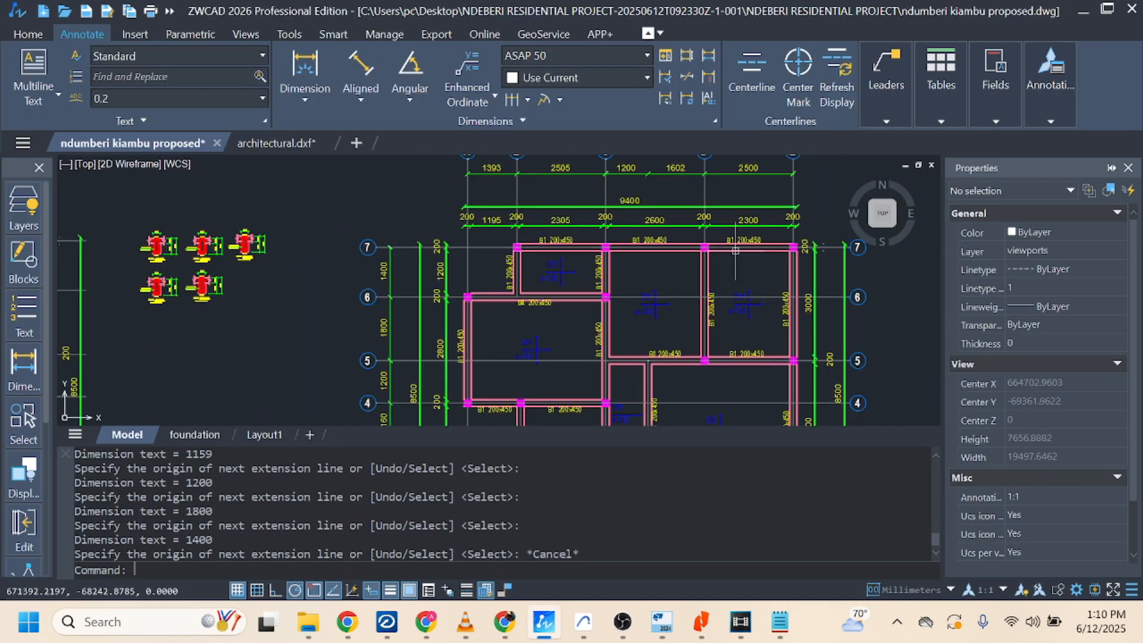
pyautogui.moveTo(556, 607)
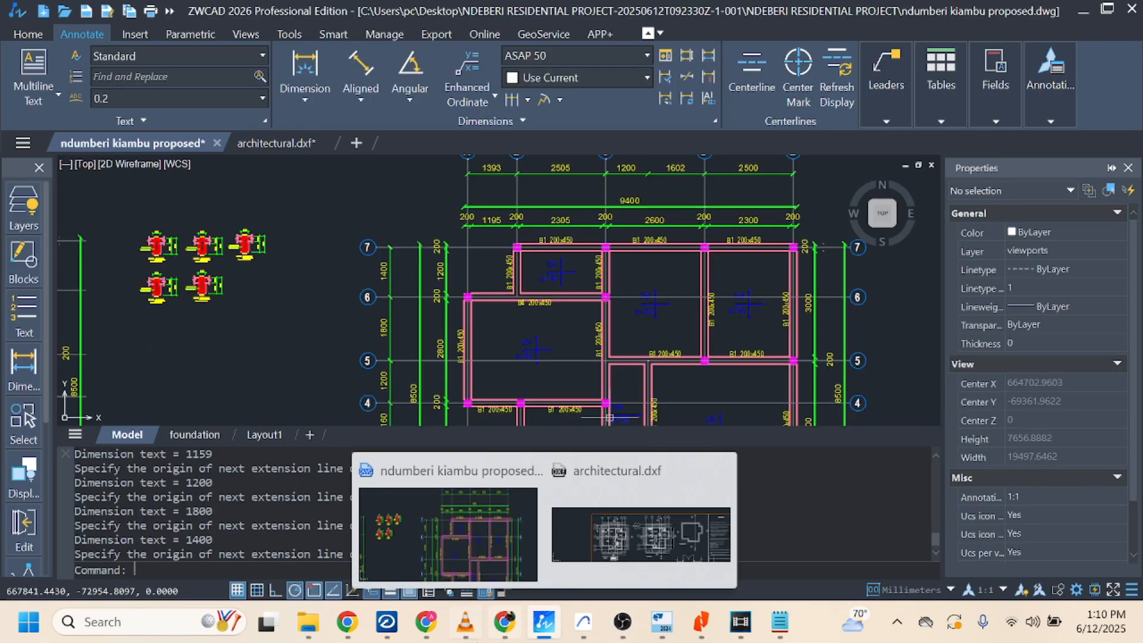
pyautogui.click(583, 626)
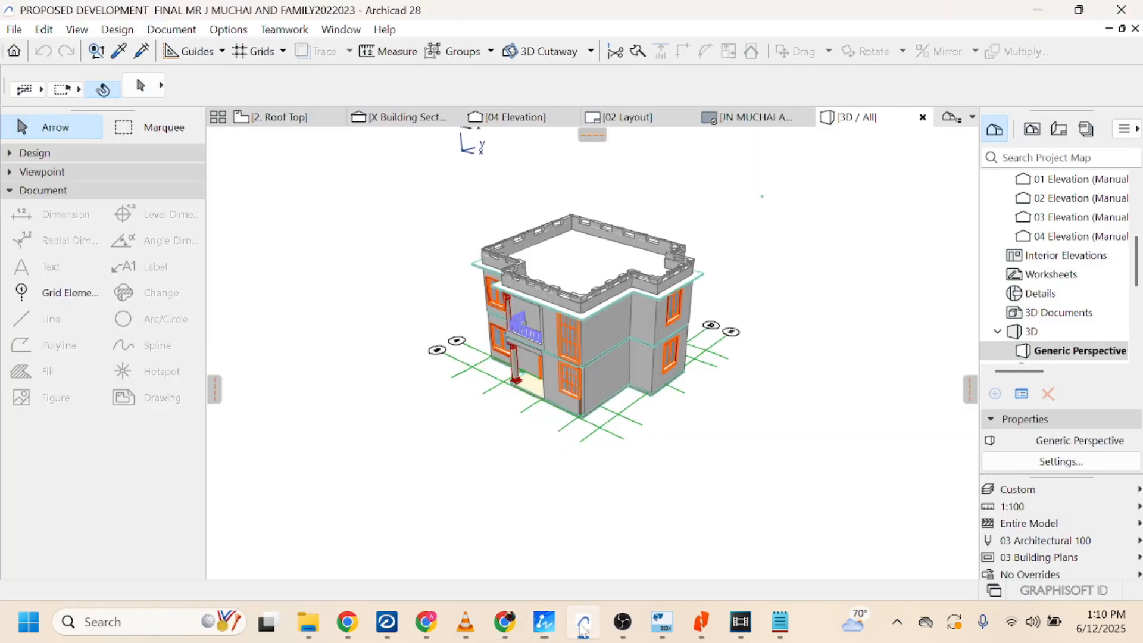
pyautogui.moveTo(673, 619)
pyautogui.click(661, 530)
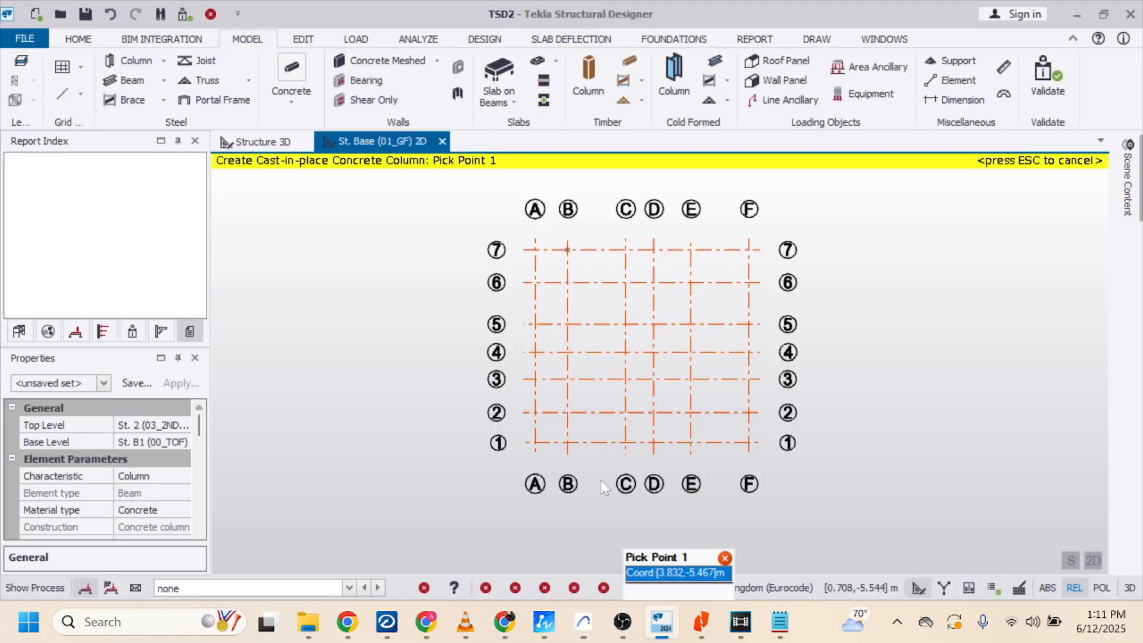
pyautogui.click(628, 252)
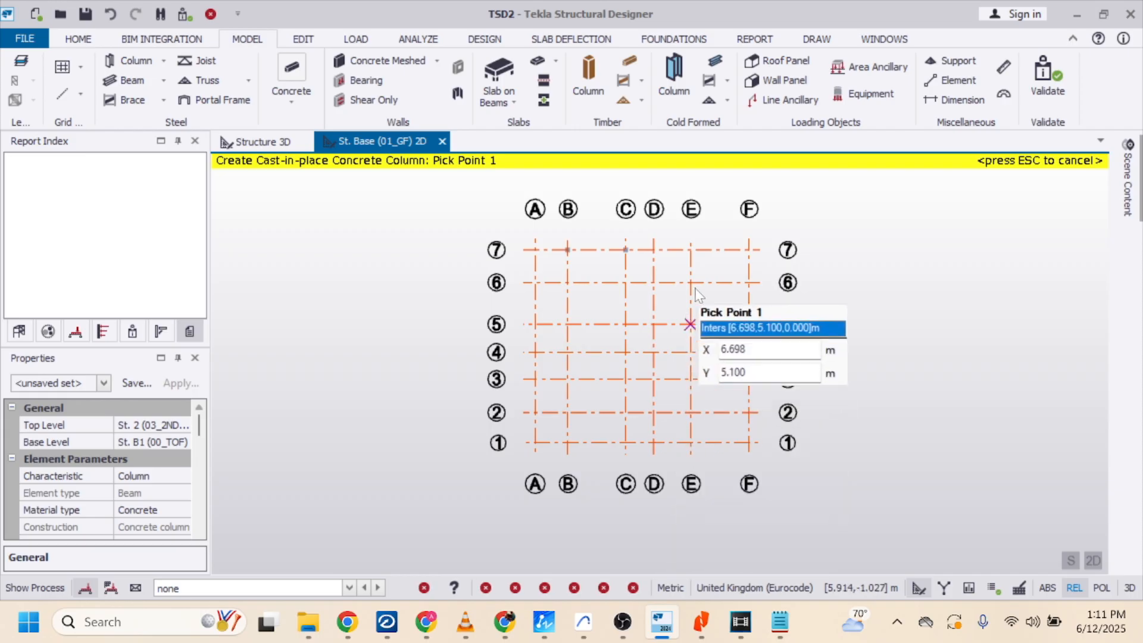
pyautogui.click(692, 249)
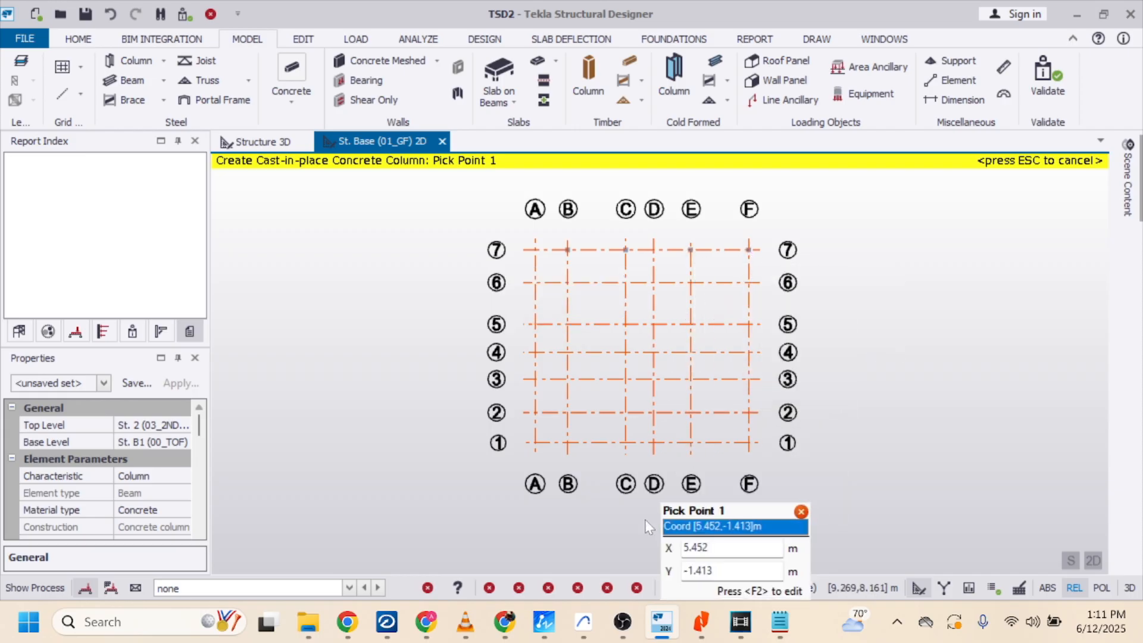
# Check grid line 6 on the ZWCAD plan and place matching columns in Tekla Structural Designer at A6 and C6
pyautogui.click(575, 626)
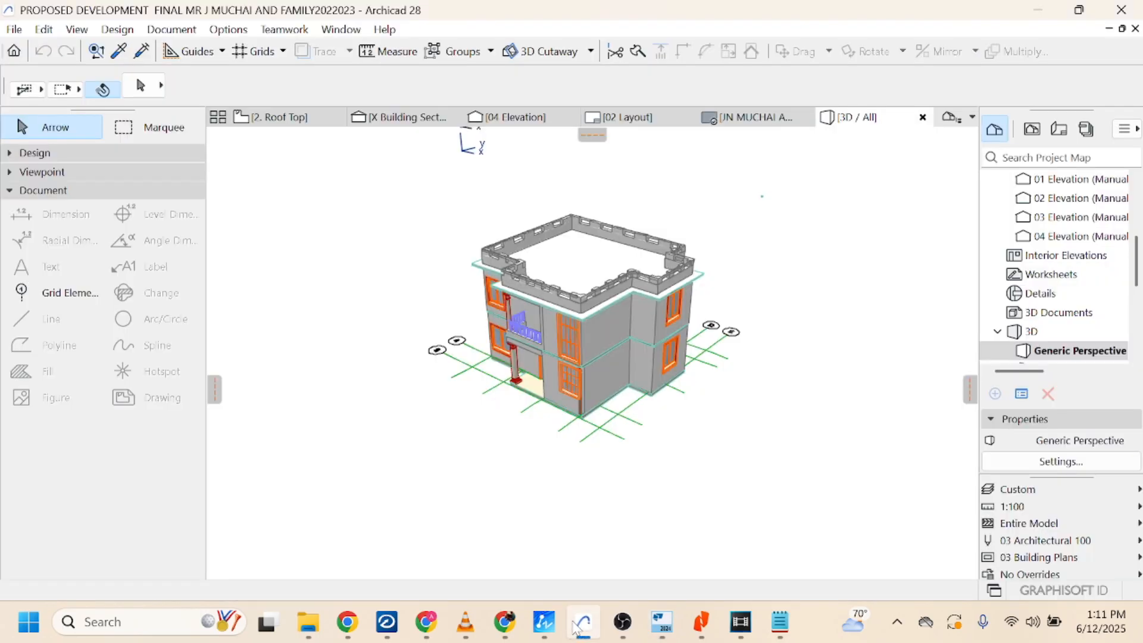
pyautogui.click(546, 633)
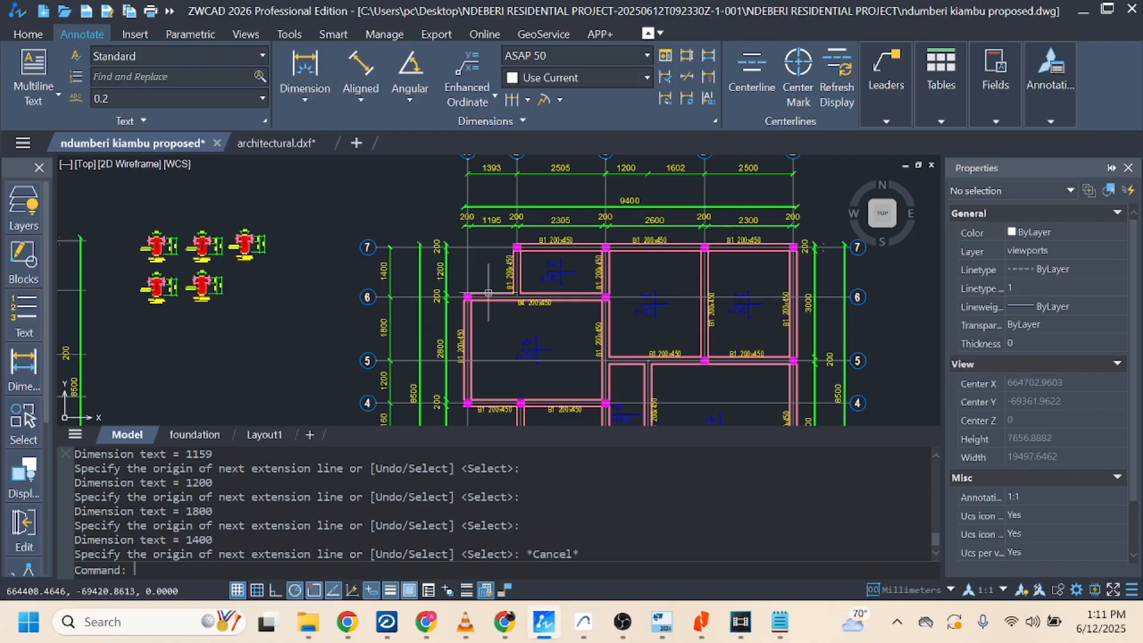
pyautogui.click(658, 618)
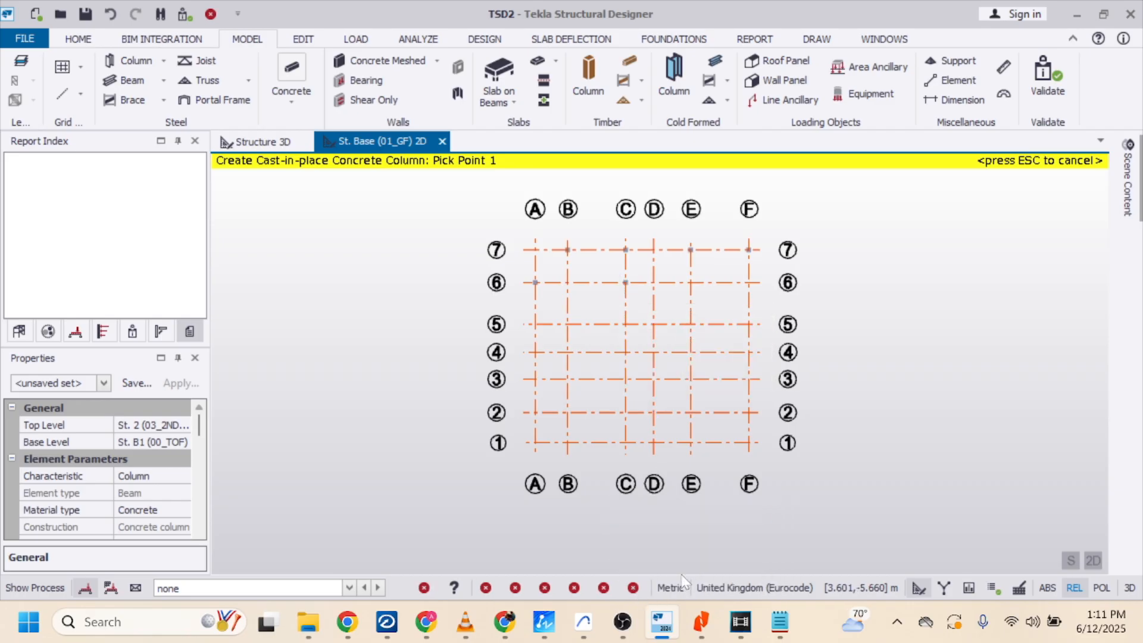
# Check grid line 4 on the ZWCAD plan and place matching concrete columns in Tekla Structural Designer at A4 and C4
pyautogui.moveTo(646, 629)
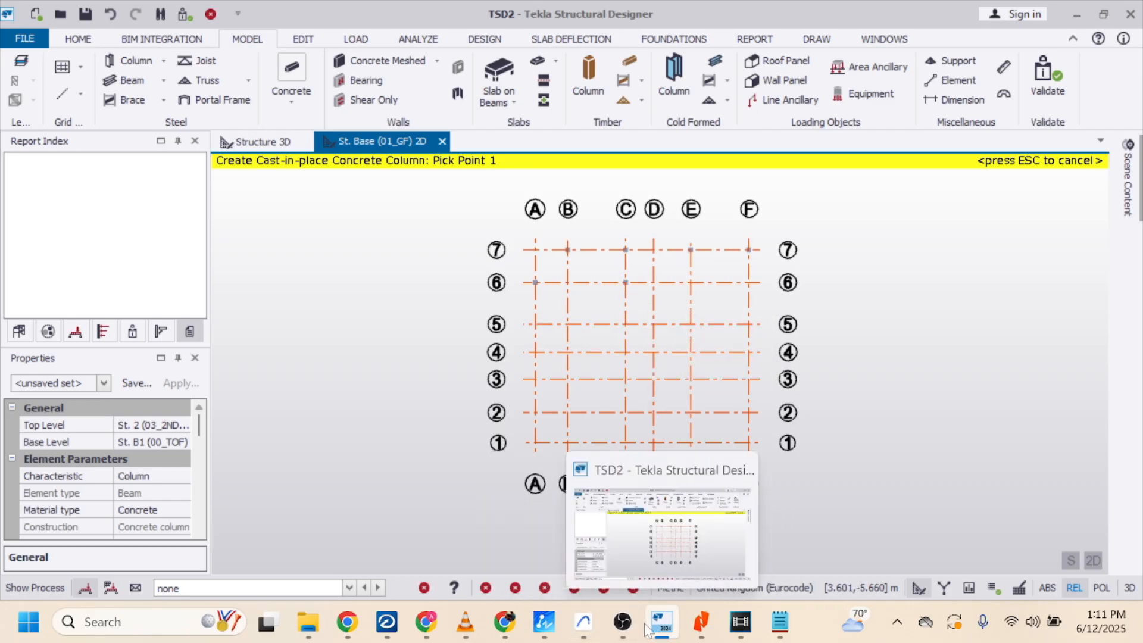
pyautogui.click(545, 630)
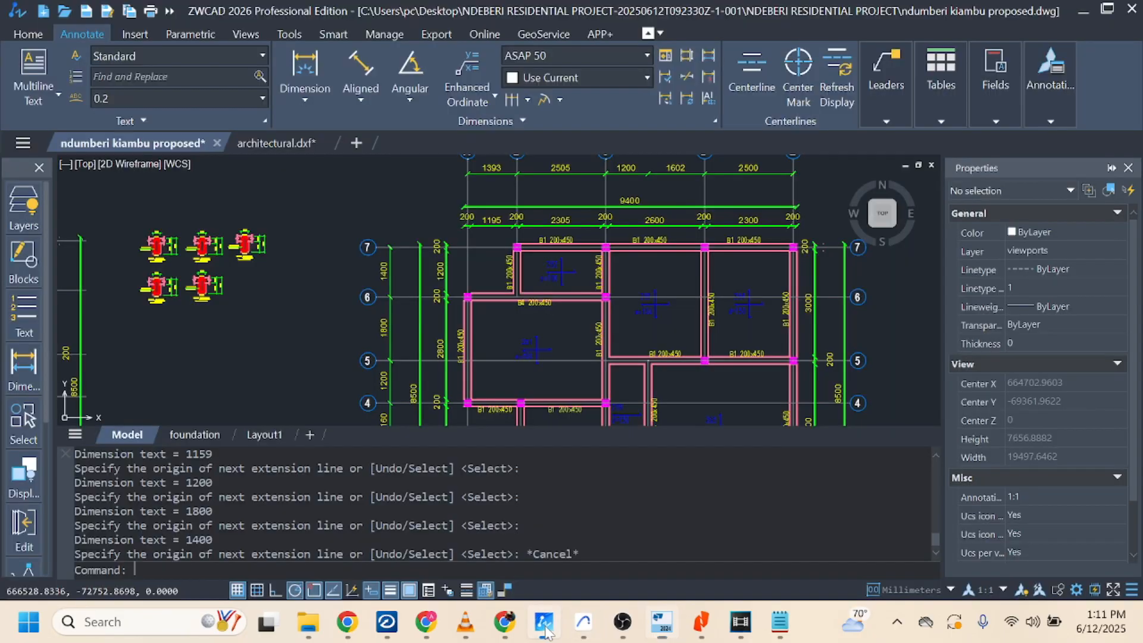
pyautogui.scroll(-3, 569, 352)
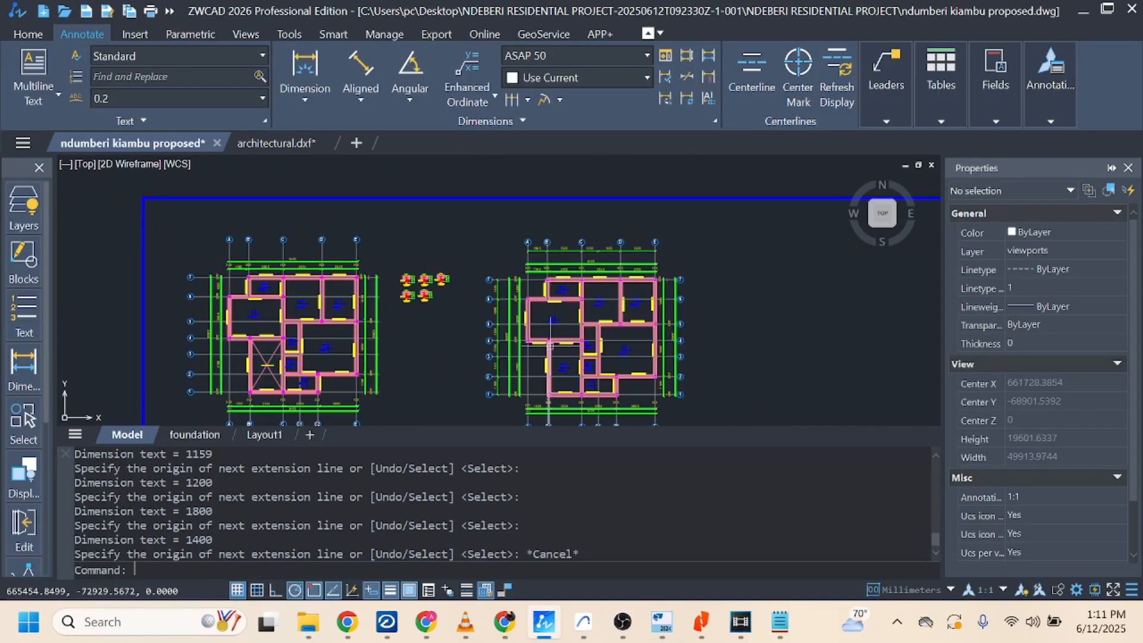
pyautogui.scroll(2, 549, 346)
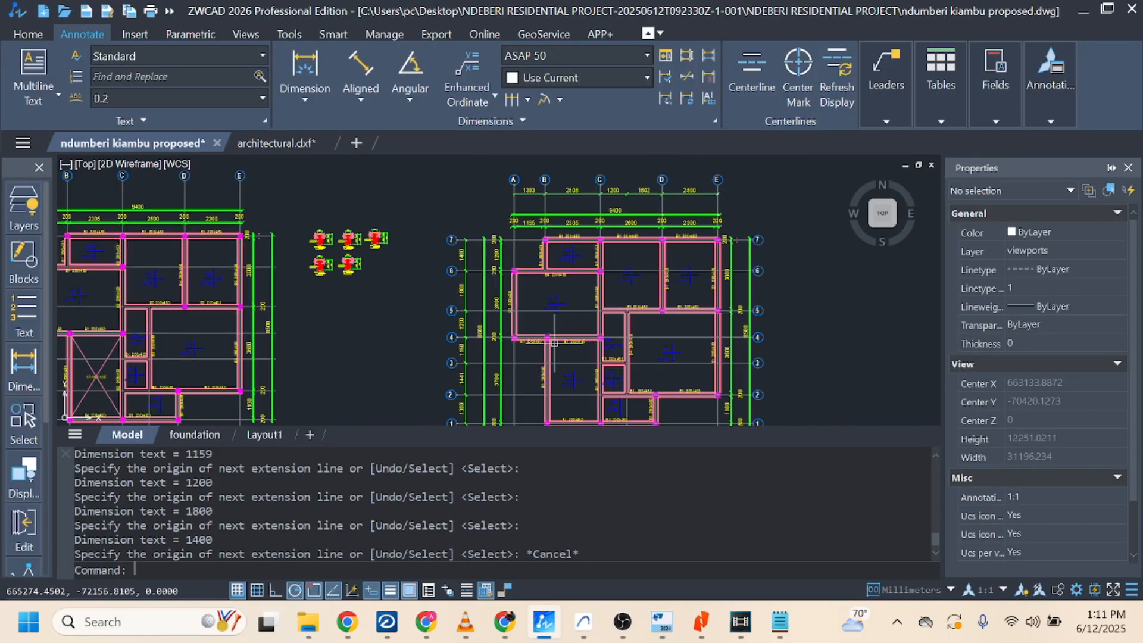
pyautogui.click(662, 623)
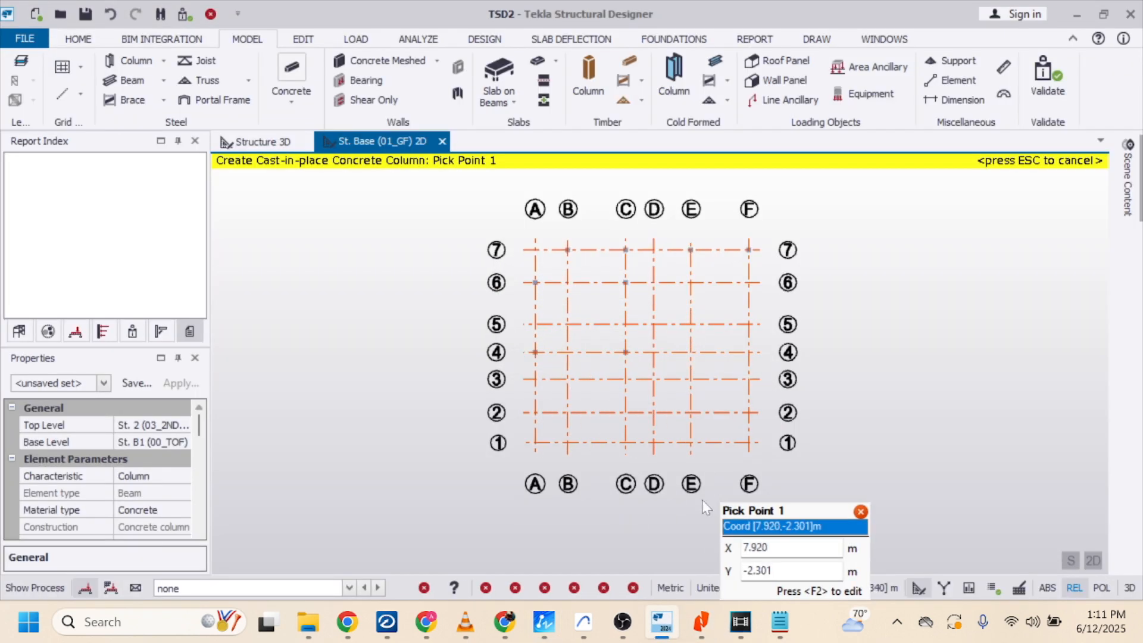
# Compare with the ZWCAD plan and place columns in Tekla Structural Designer at B4, B1 and C1
pyautogui.click(659, 625)
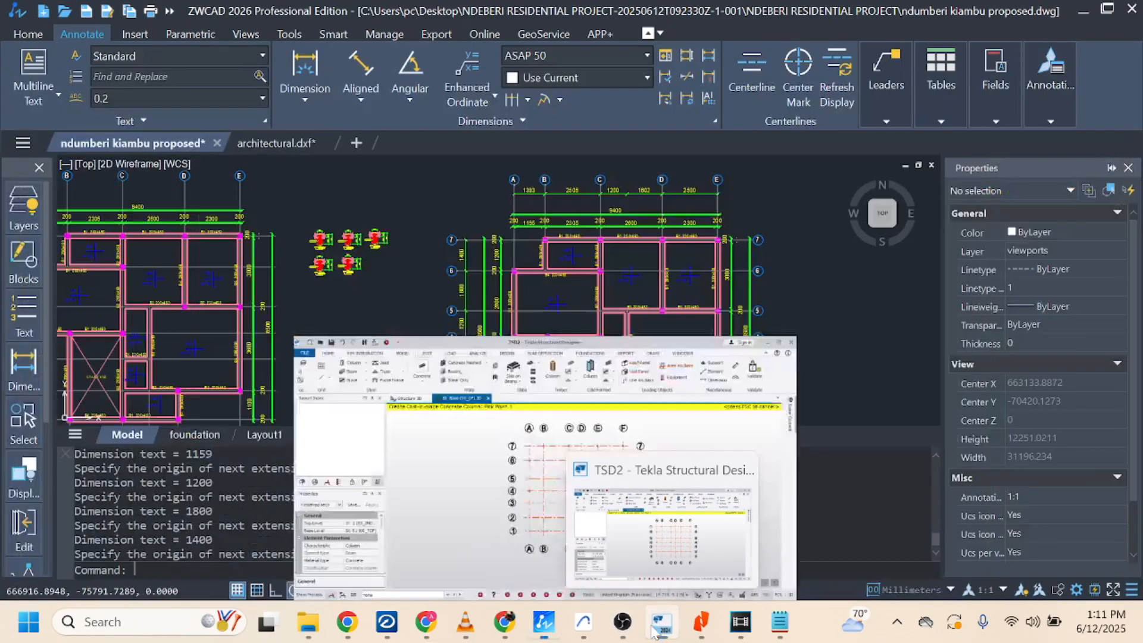
pyautogui.click(655, 631)
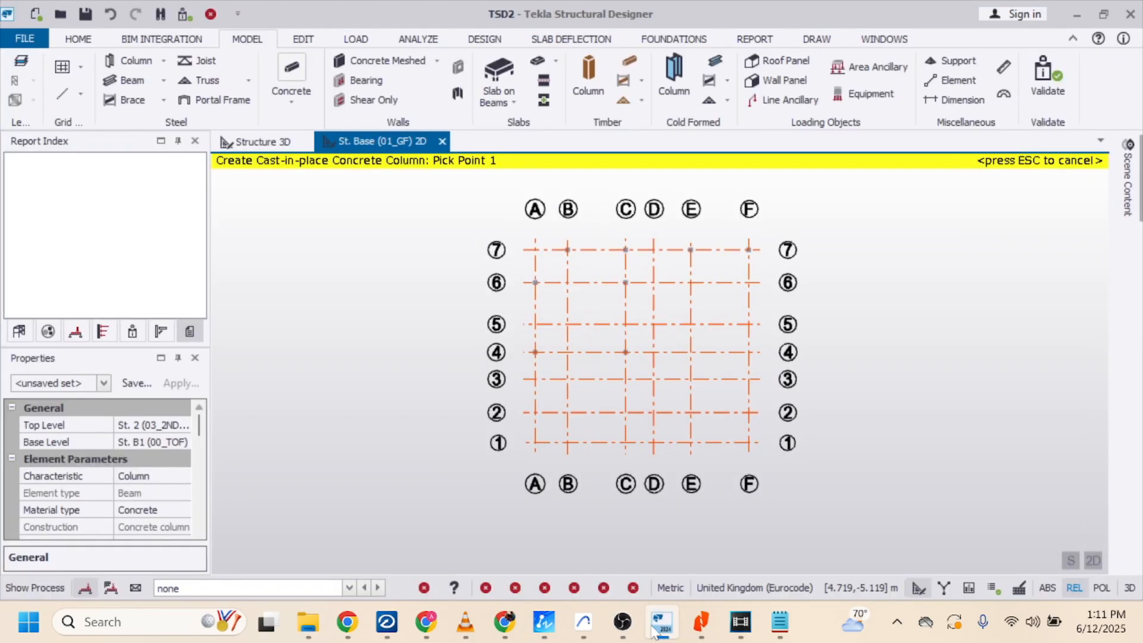
pyautogui.click(655, 632)
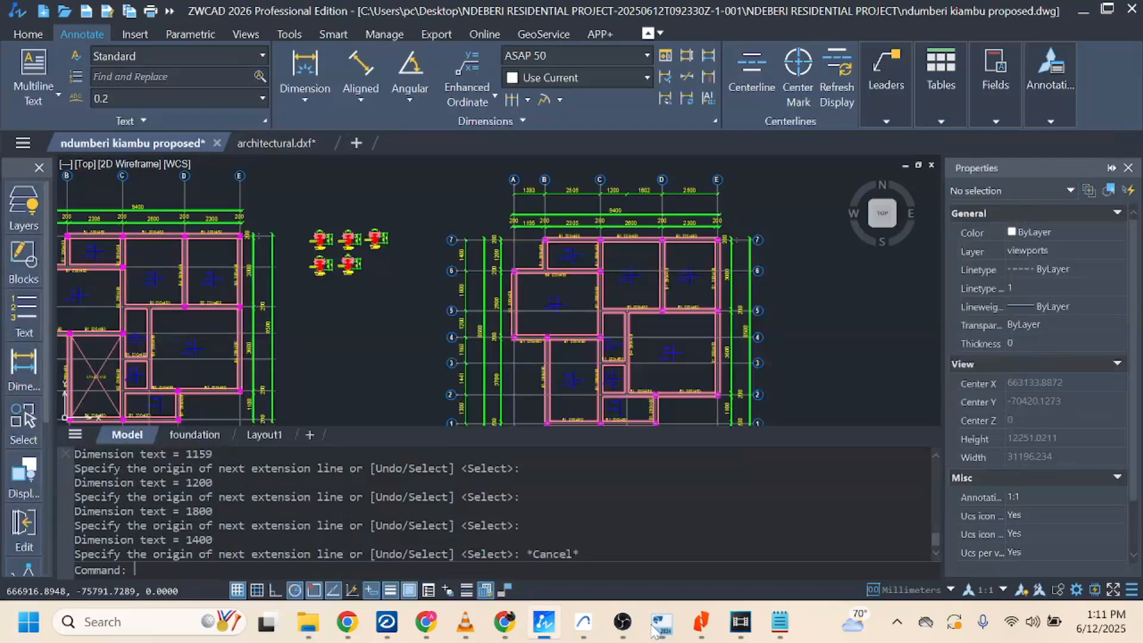
pyautogui.click(656, 632)
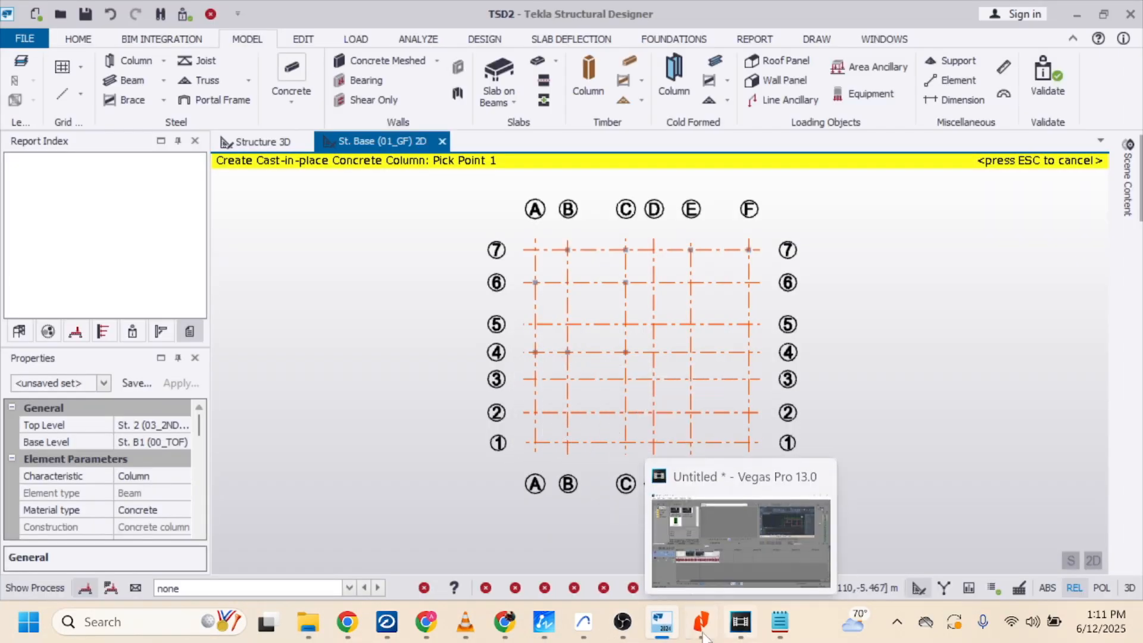
pyautogui.click(665, 632)
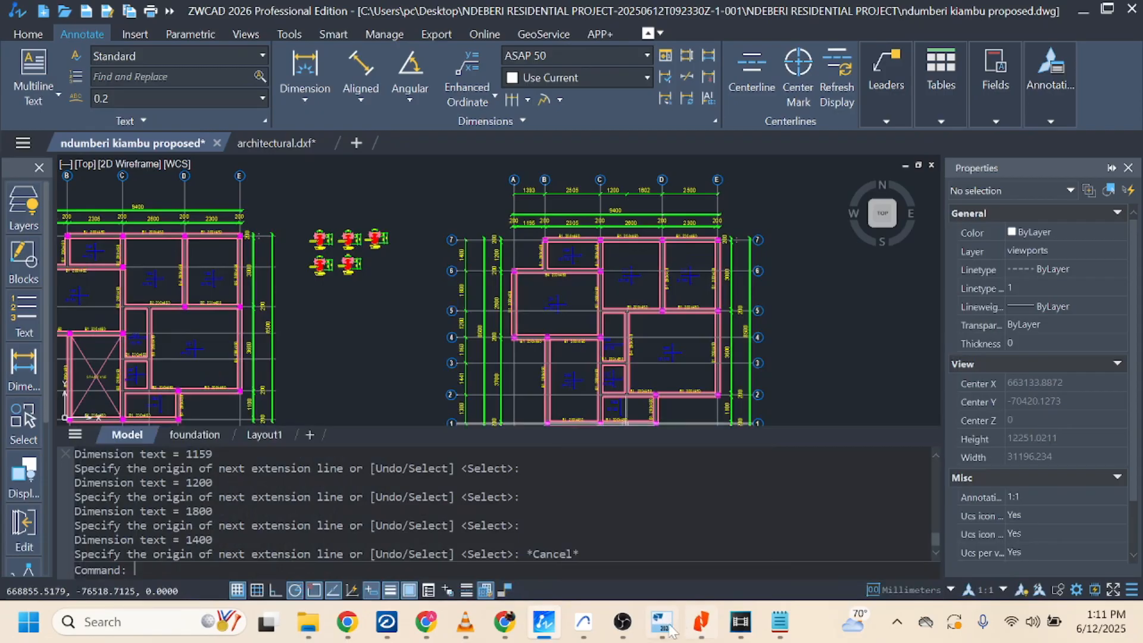
pyautogui.click(668, 630)
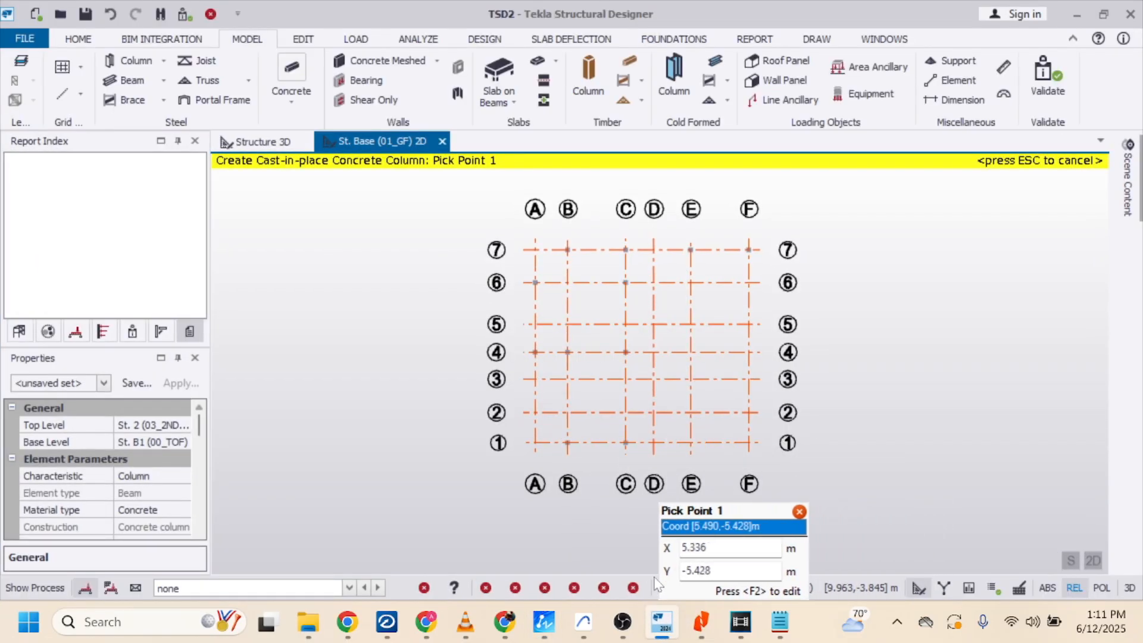
# Check grid line 5 on the ZWCAD second floor beam layout and place columns in Tekla Structural Designer at E5 and F5
pyautogui.moveTo(552, 625)
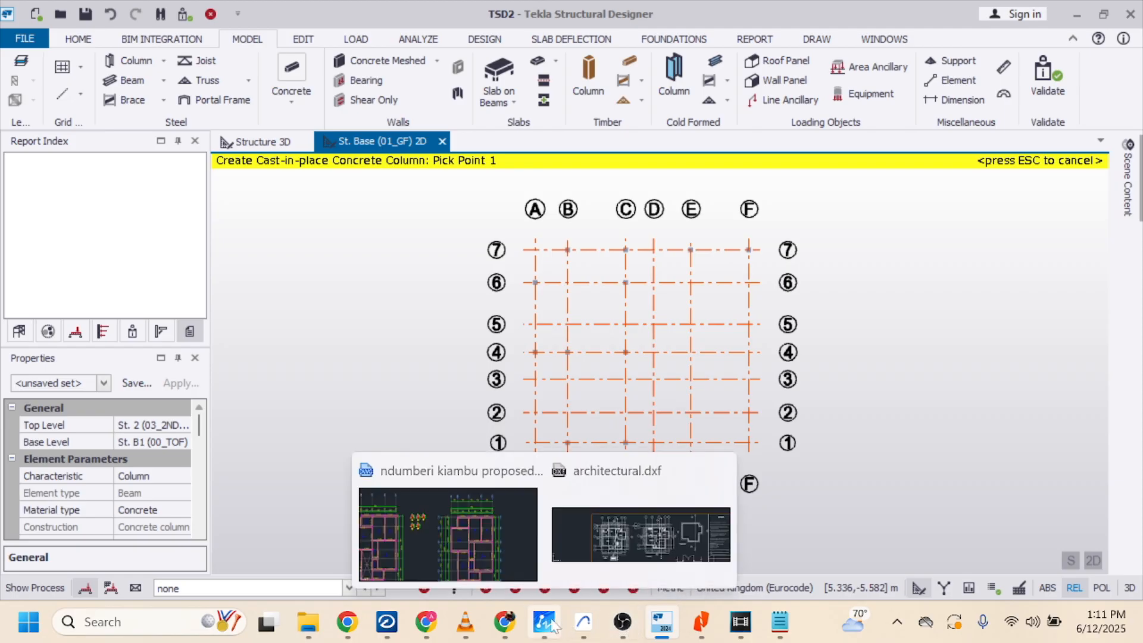
pyautogui.click(447, 534)
pyautogui.scroll(-2, 672, 310)
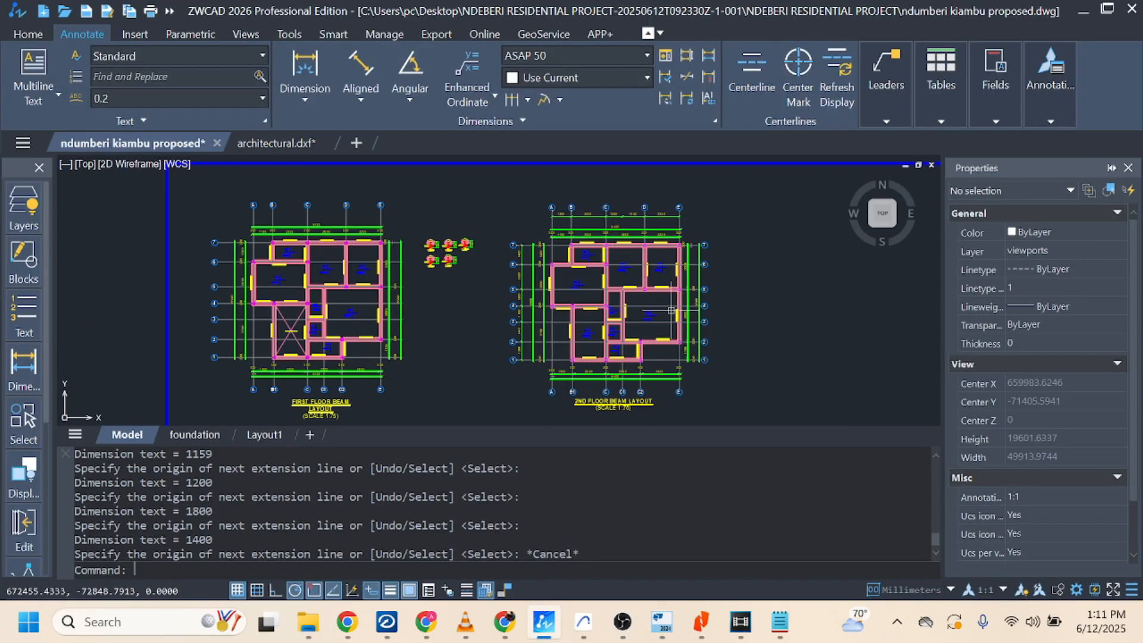
pyautogui.scroll(2, 663, 275)
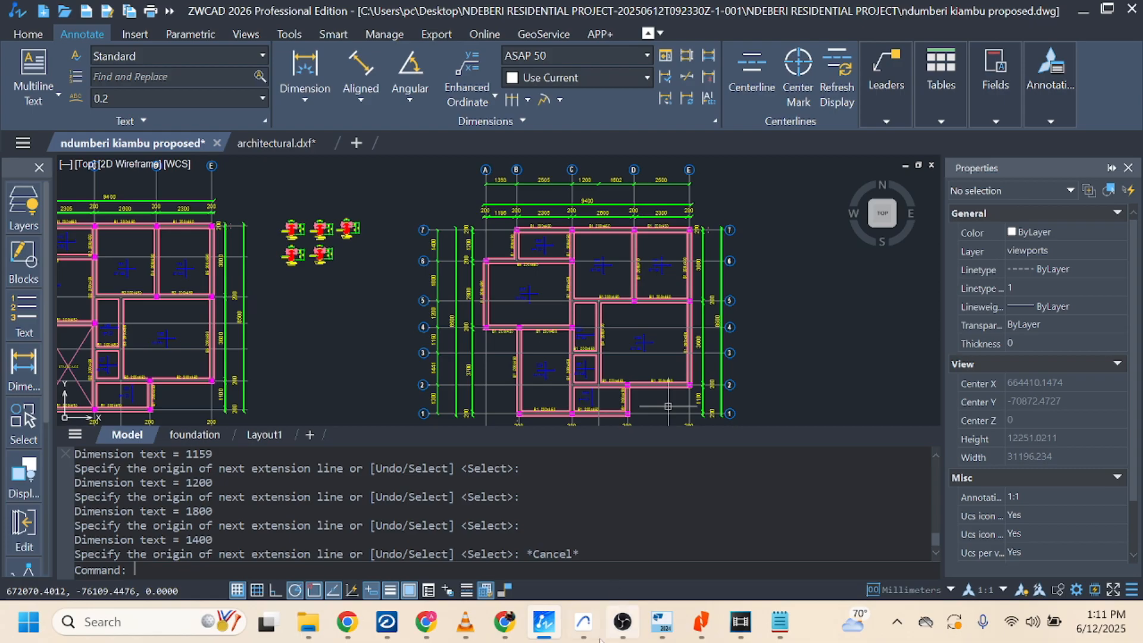
pyautogui.moveTo(539, 633)
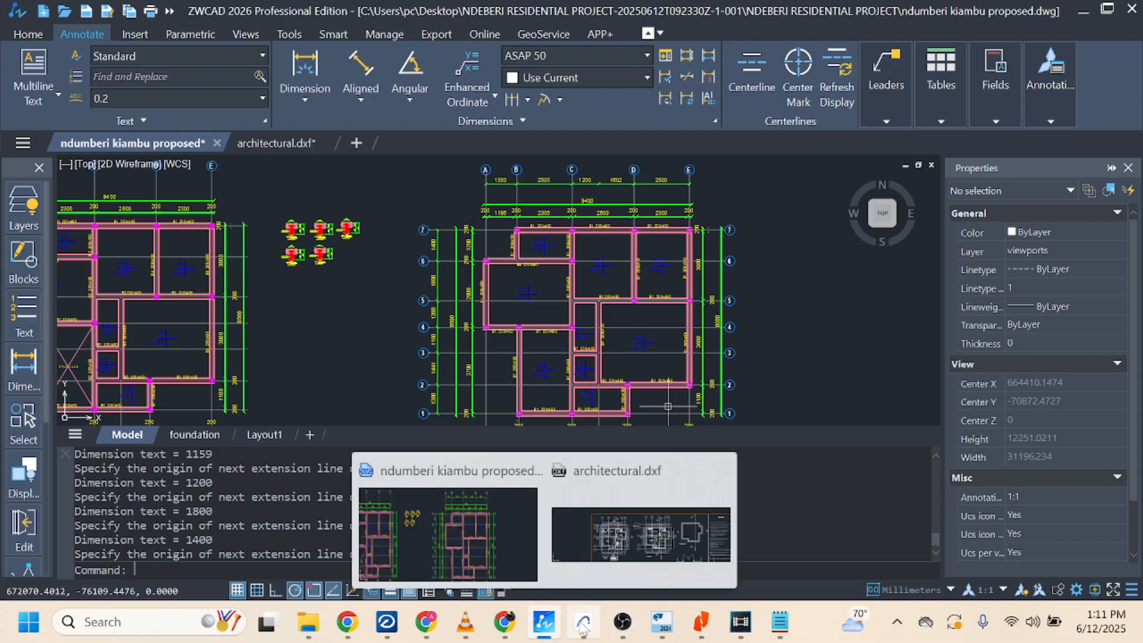
pyautogui.click(662, 622)
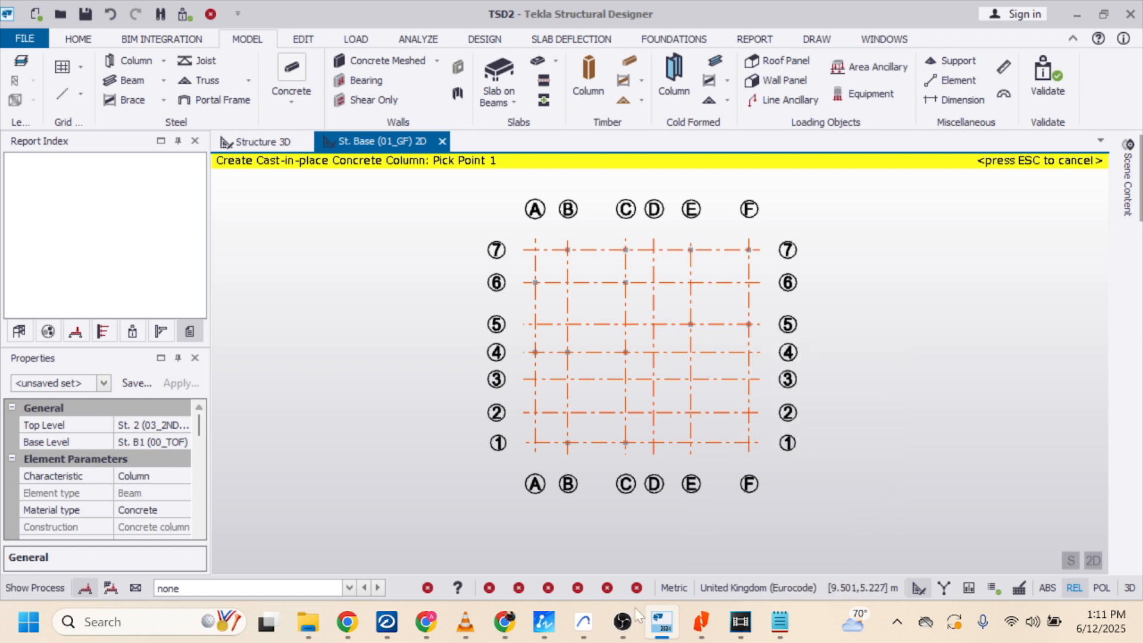
# Examine grid lines 1 and 2 on the ZWCAD plan and place columns in Tekla Structural Designer at F1 and F2
pyautogui.moveTo(582, 634)
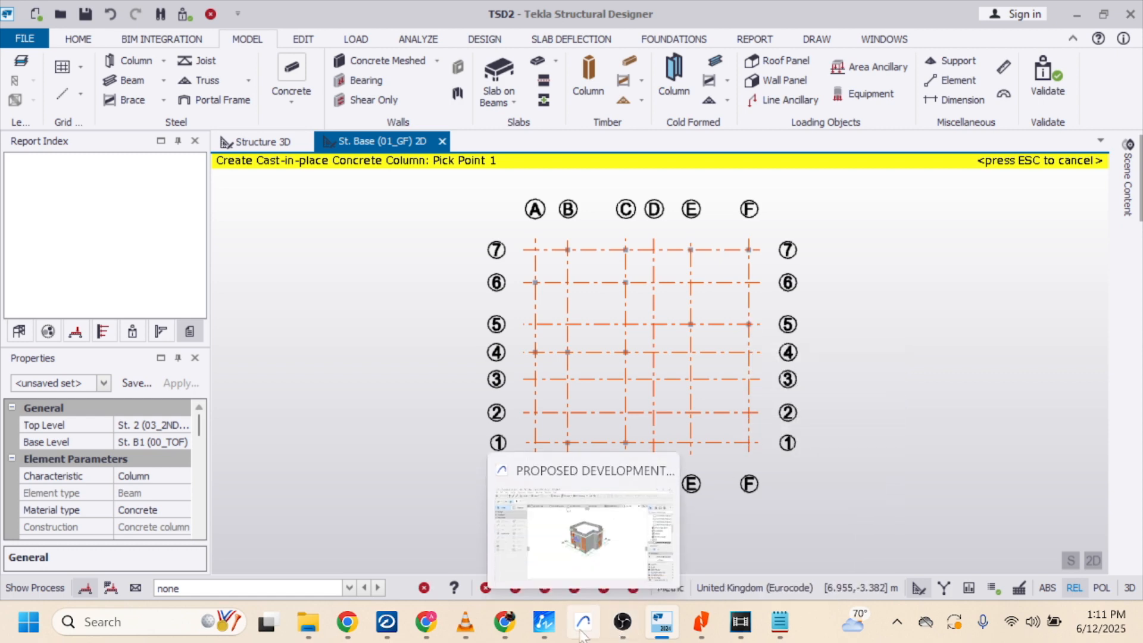
pyautogui.click(545, 629)
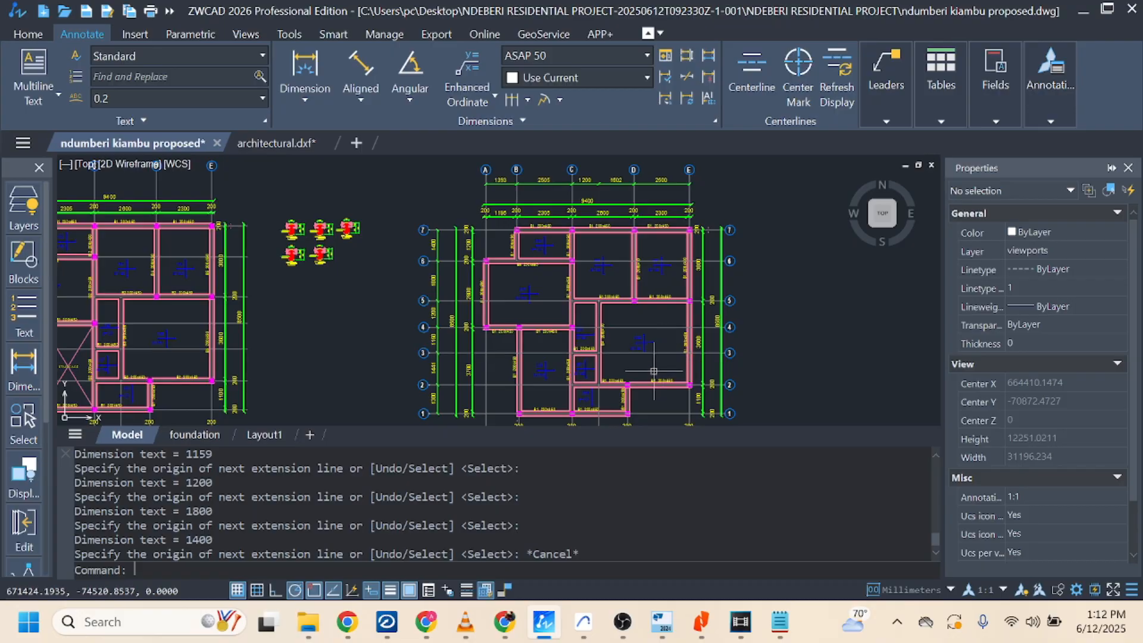
pyautogui.scroll(-2, 637, 367)
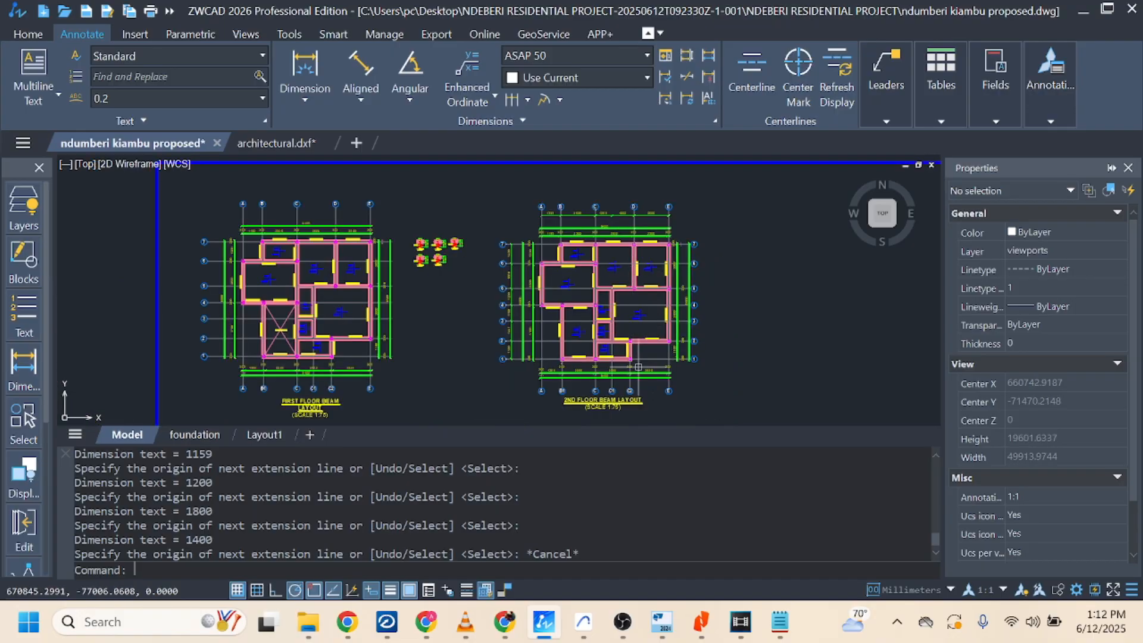
pyautogui.scroll(3, 631, 384)
pyautogui.scroll(-3, 660, 391)
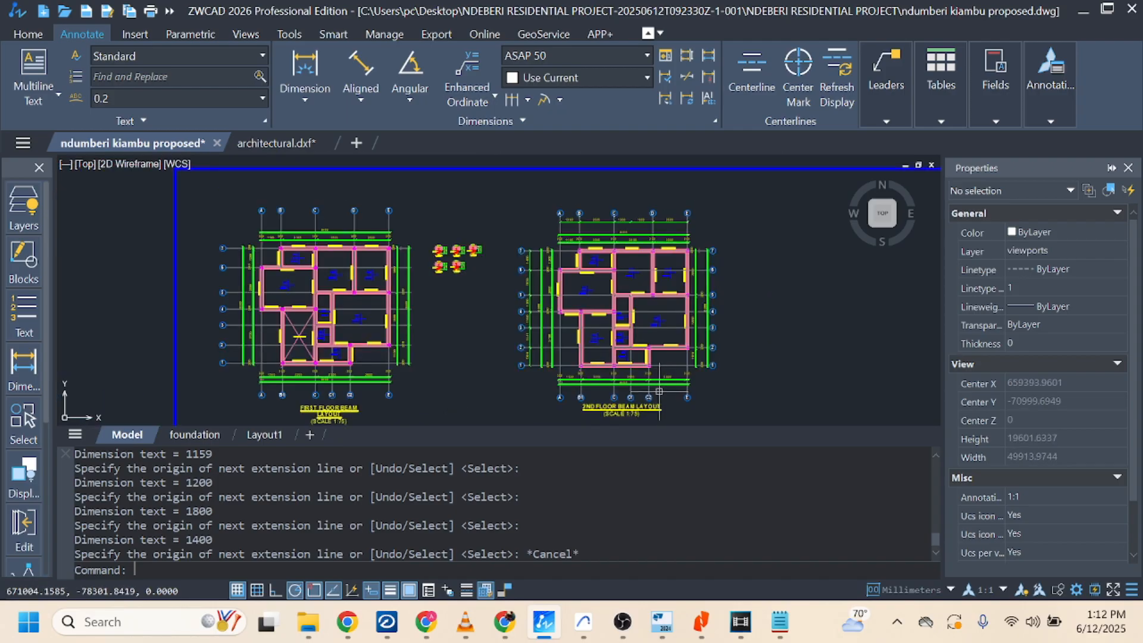
pyautogui.scroll(2, 646, 369)
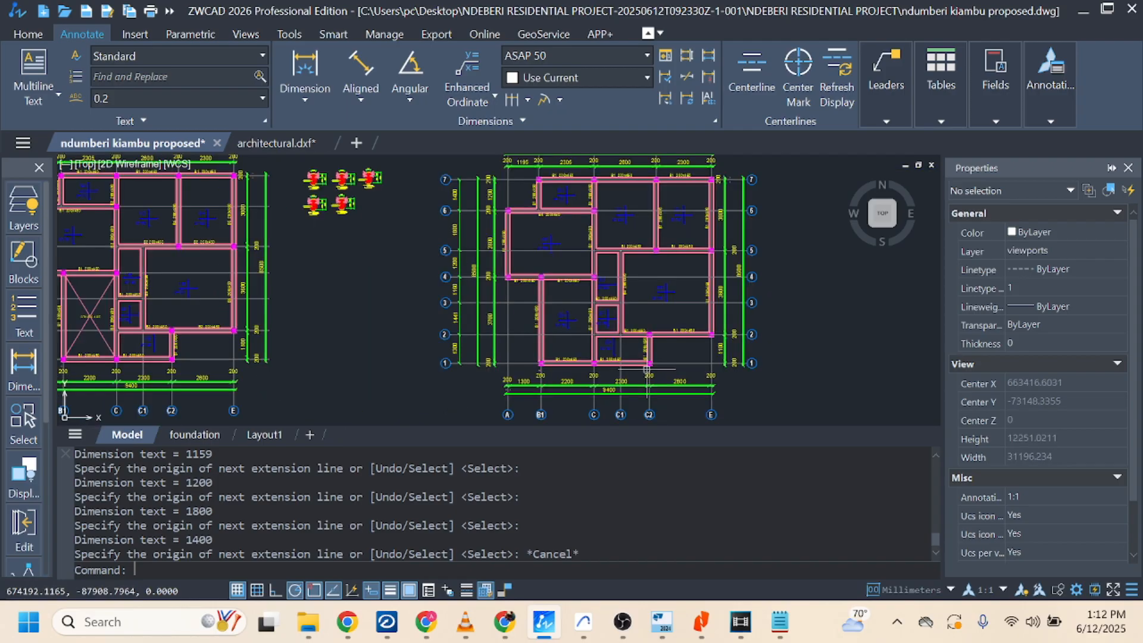
pyautogui.click(663, 621)
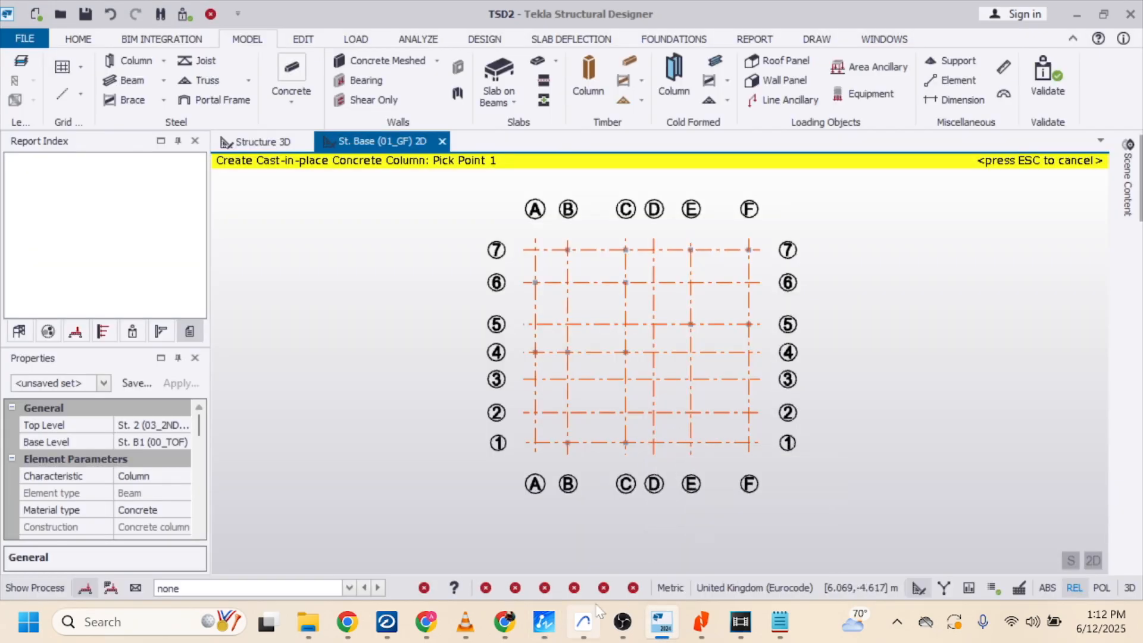
pyautogui.click(544, 625)
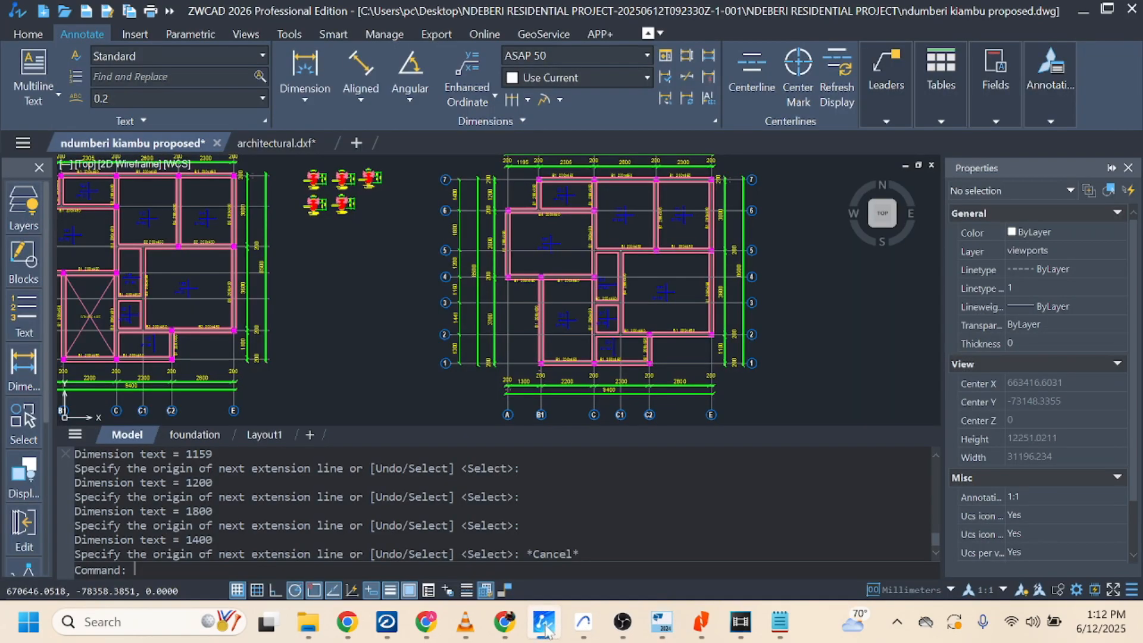
pyautogui.click(545, 625)
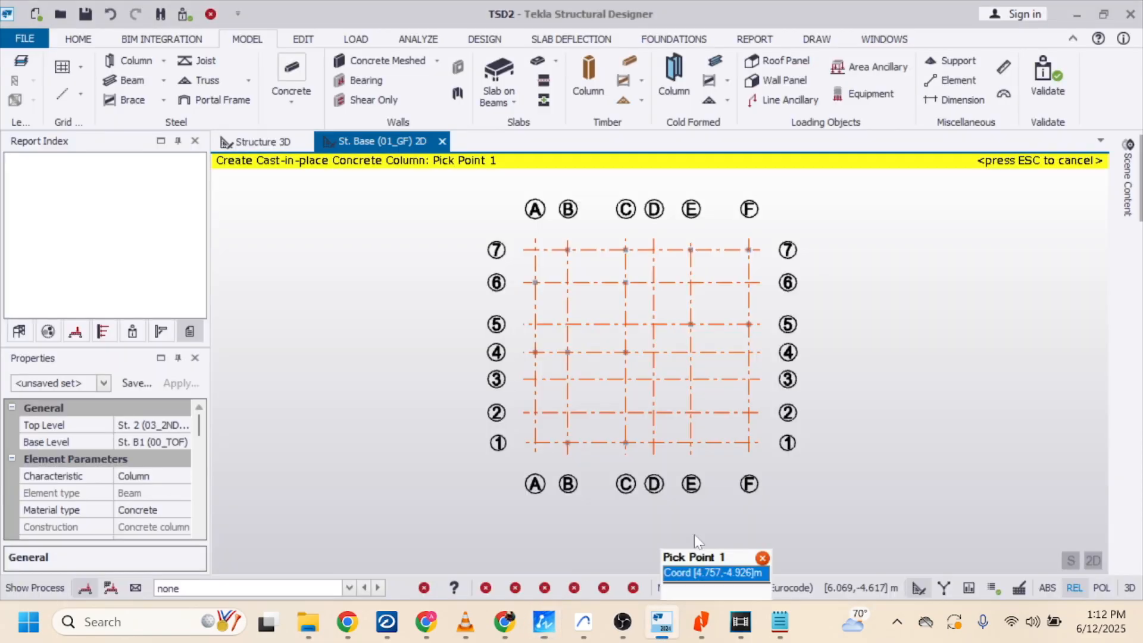
pyautogui.click(543, 625)
pyautogui.click(543, 625)
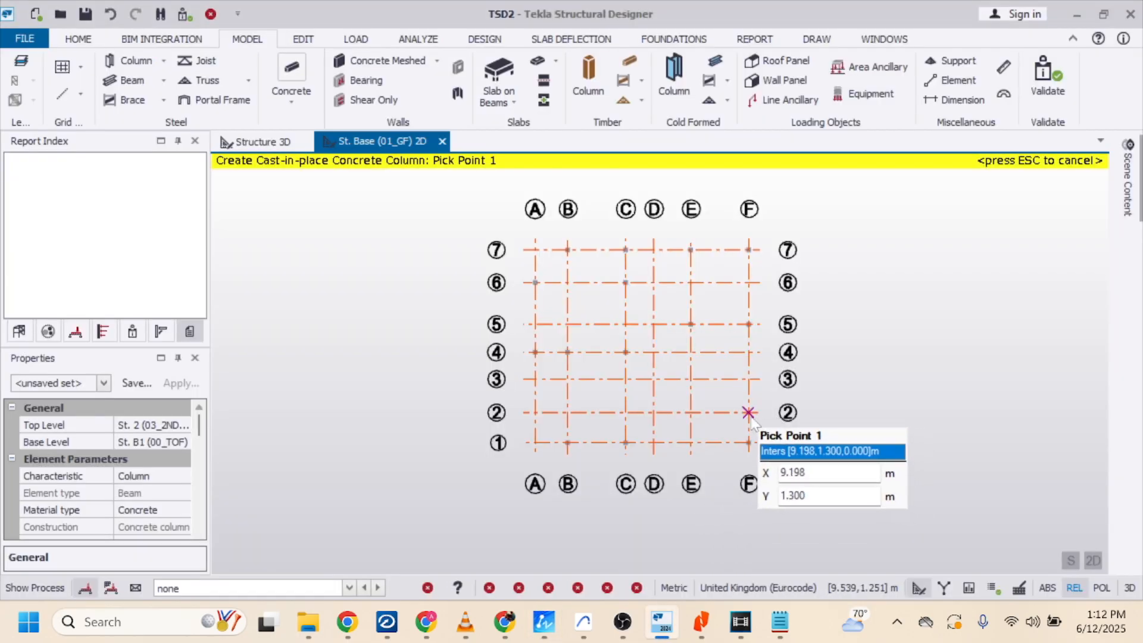
# Recheck the ZWCAD plan along grid line 2 and place a column in Tekla Structural Designer at E2
pyautogui.click(544, 624)
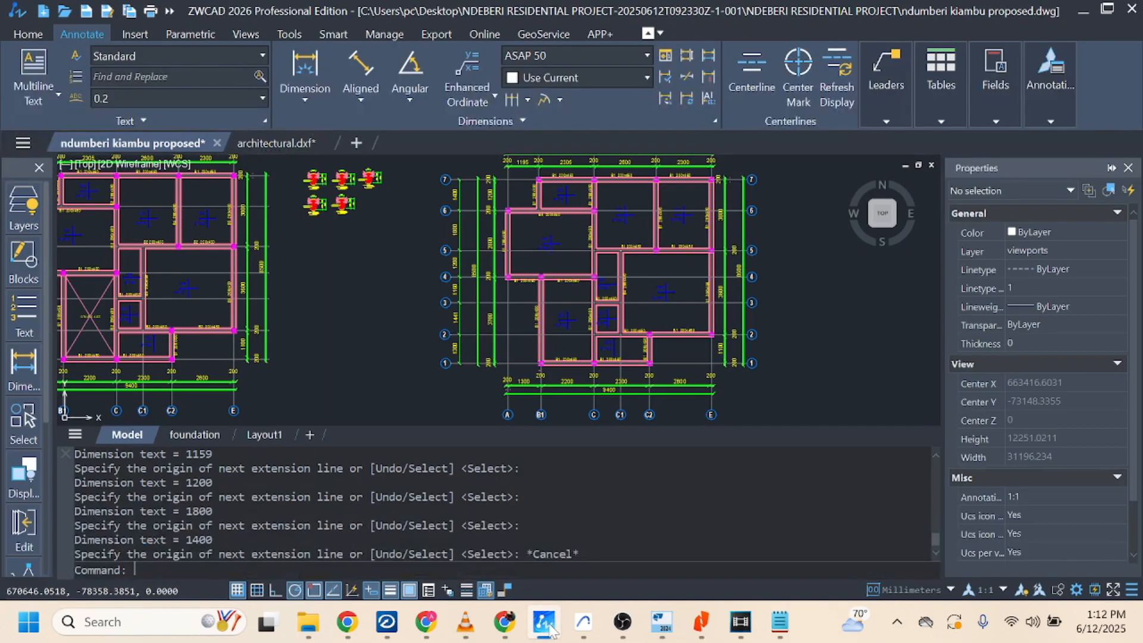
pyautogui.click(545, 625)
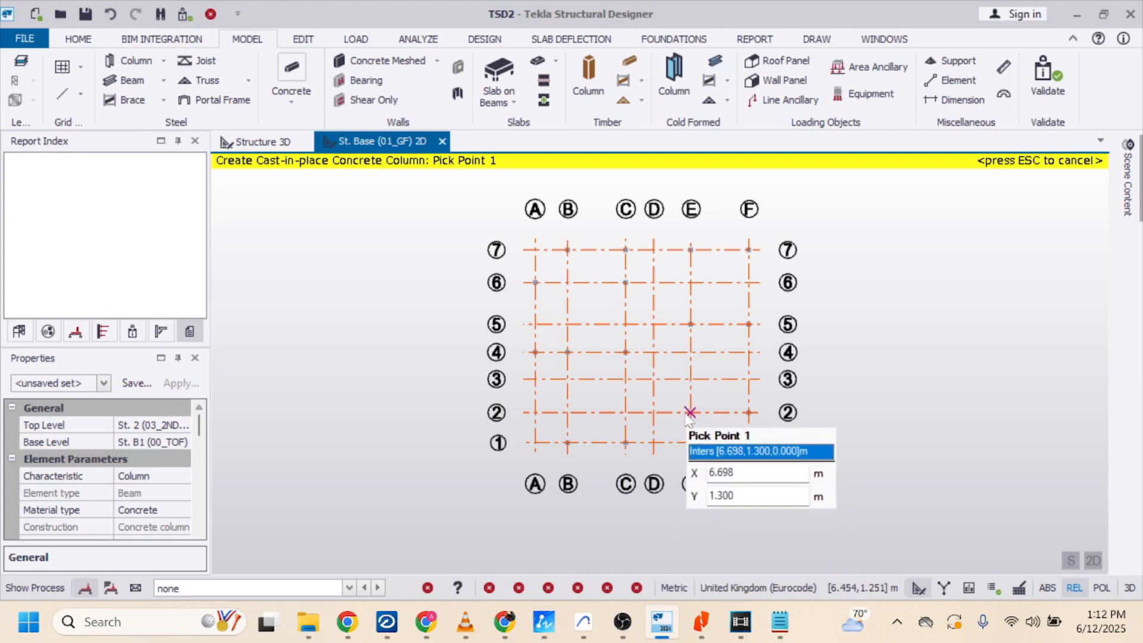
pyautogui.click(574, 624)
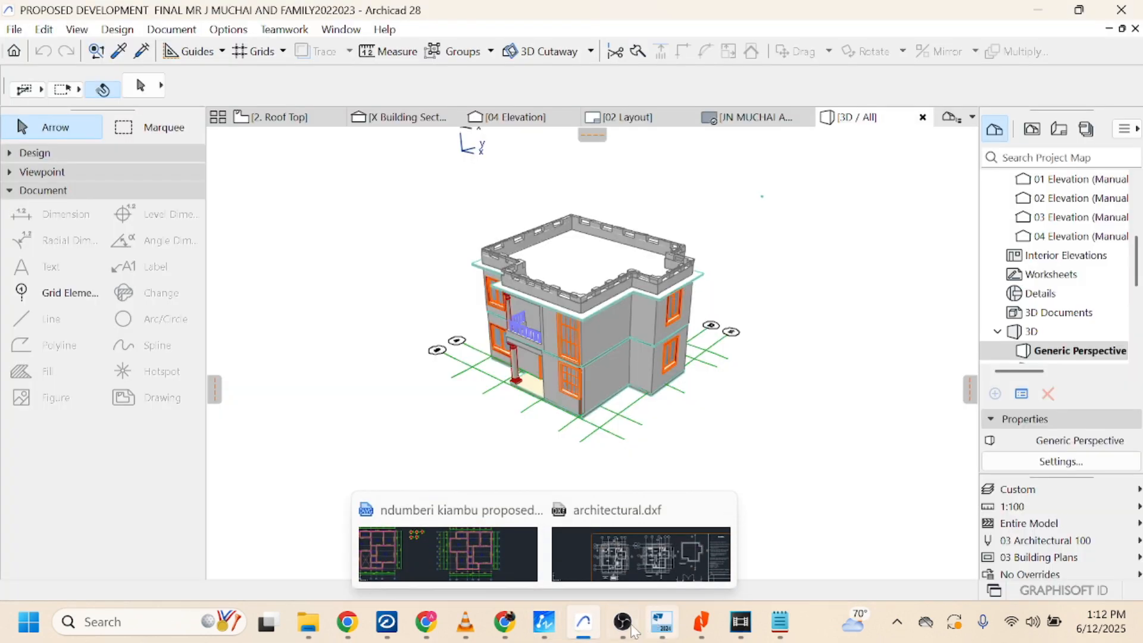
pyautogui.moveTo(669, 625)
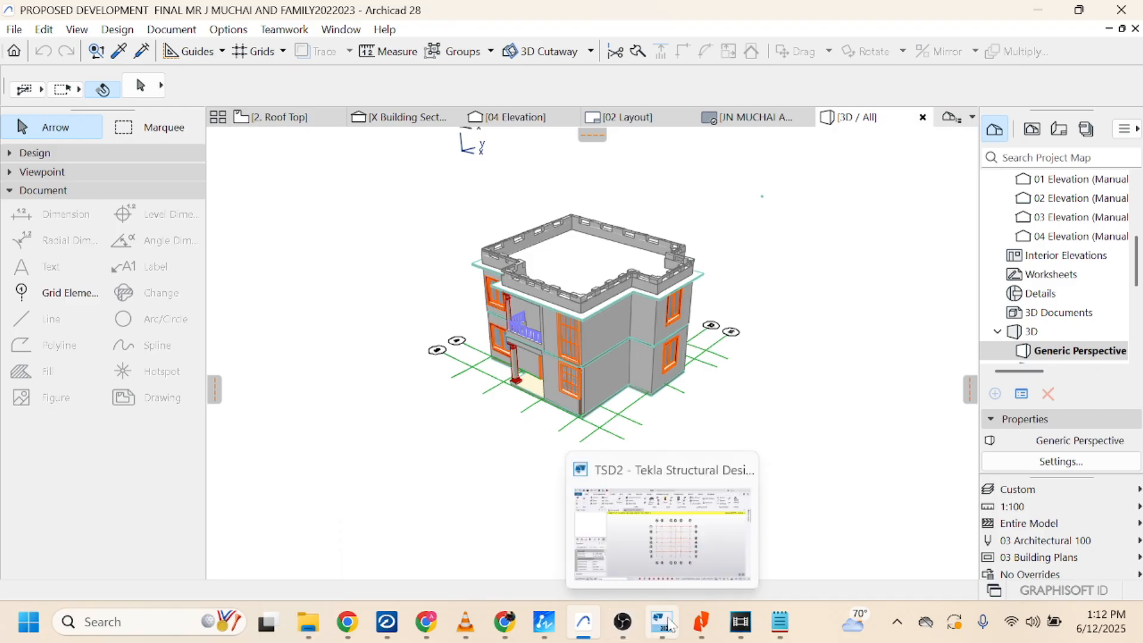
pyautogui.click(544, 622)
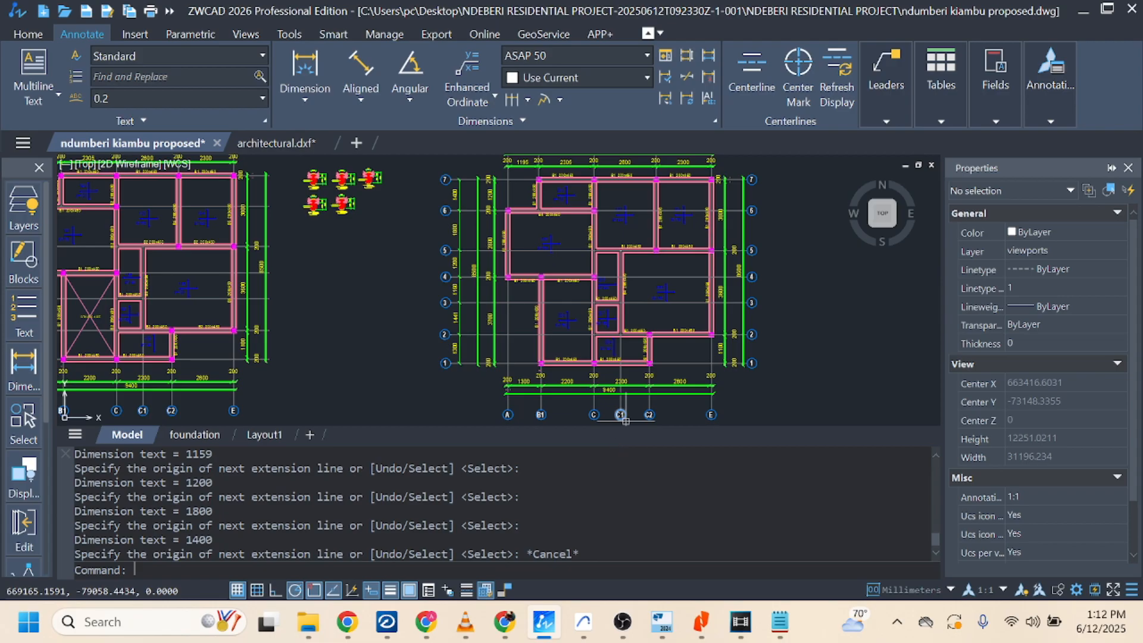
pyautogui.moveTo(578, 628)
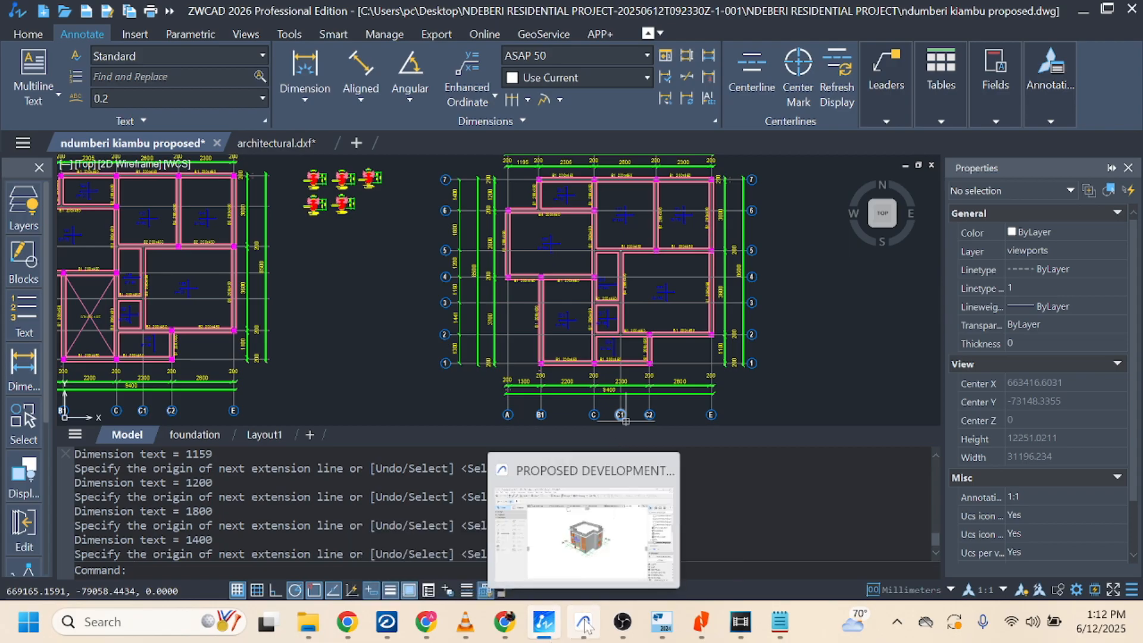
pyautogui.click(662, 622)
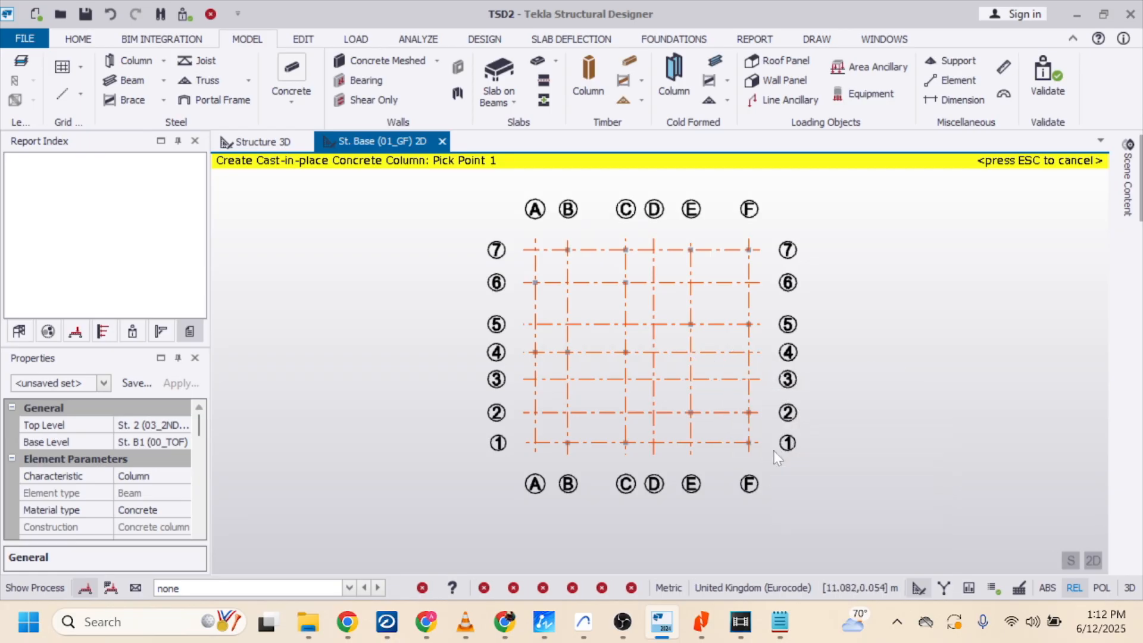
# End column placement and delete the column at grid intersection F1
pyautogui.press('Escape')
pyautogui.scroll(2, 740, 443)
pyautogui.moveTo(734, 427); pyautogui.dragTo(771, 462)
pyautogui.press('Delete')
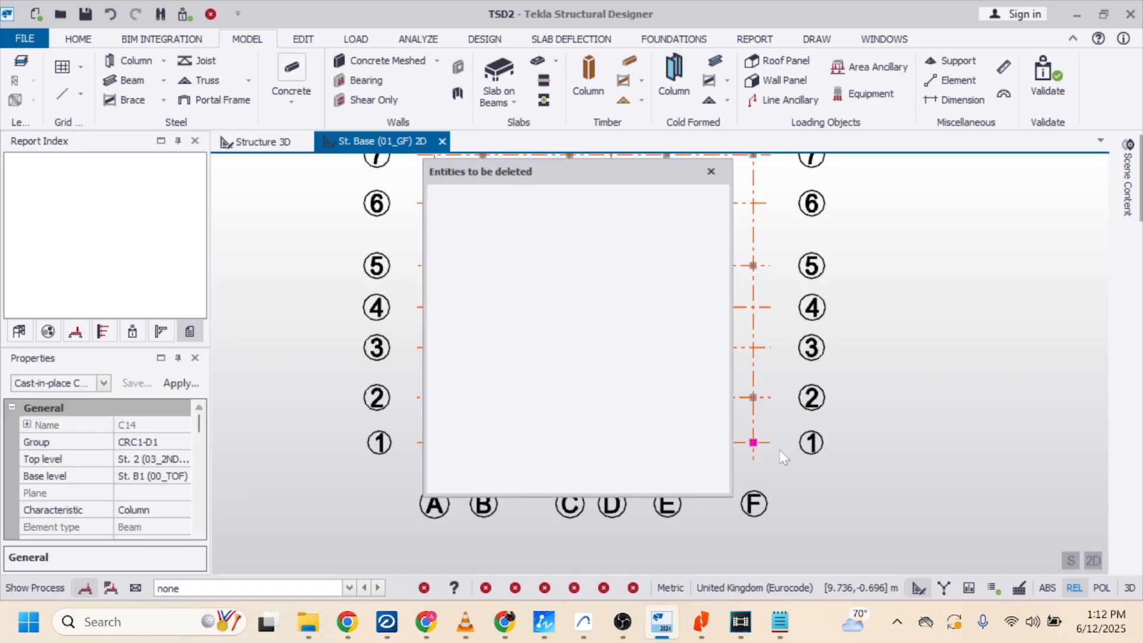
pyautogui.click(708, 206)
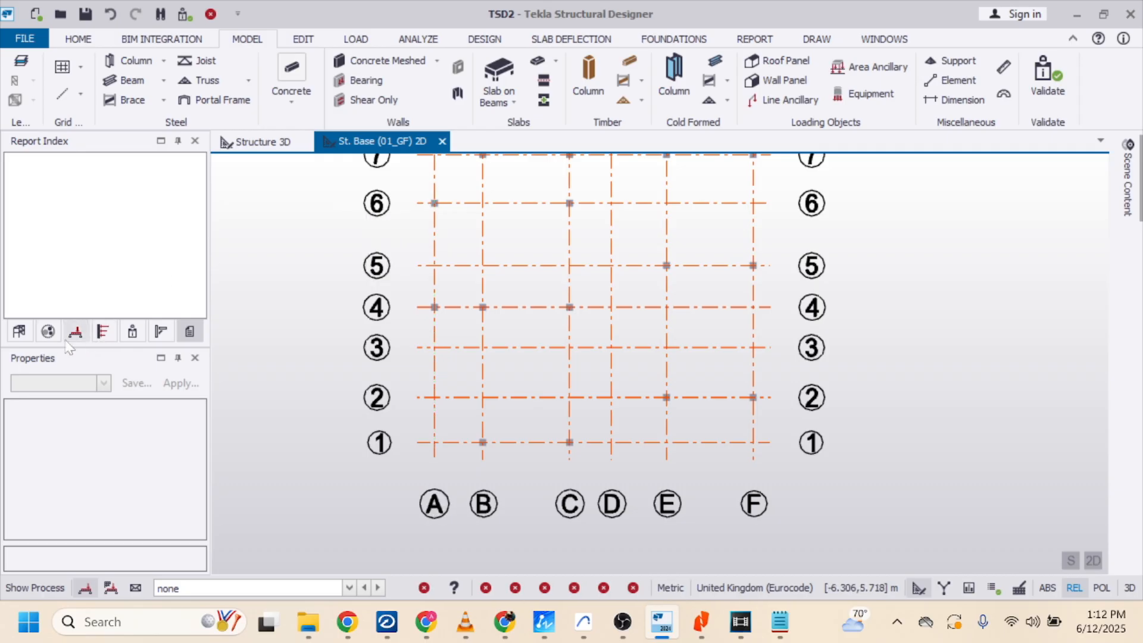
# Open the 2D view of the first floor level, St. 1 (02_1ST FL)
pyautogui.click(19, 331)
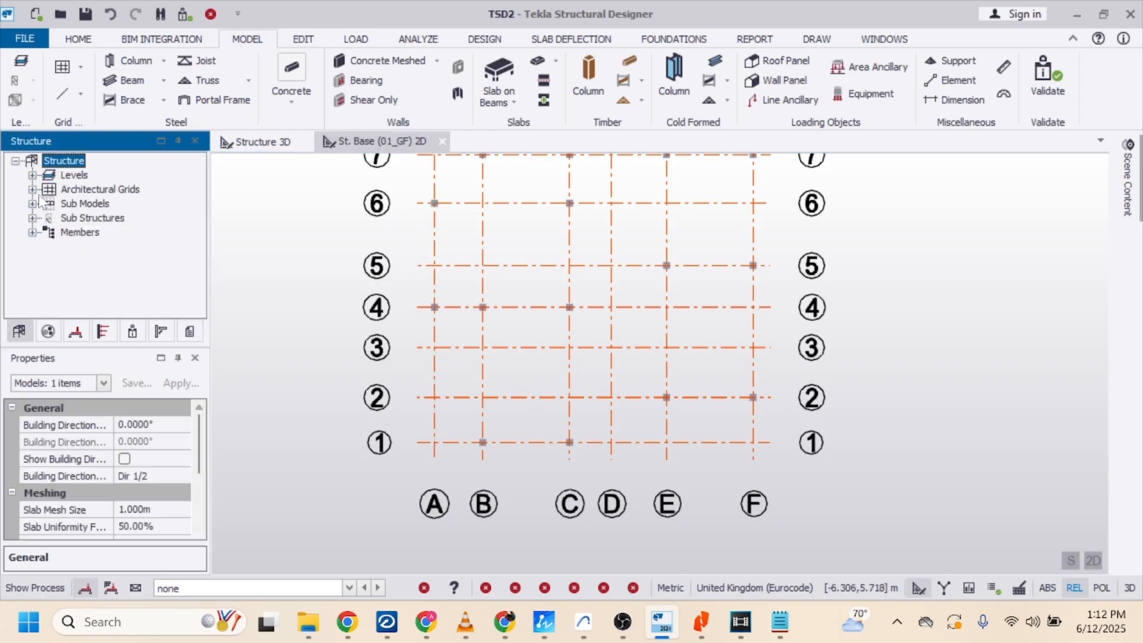
pyautogui.click(32, 175)
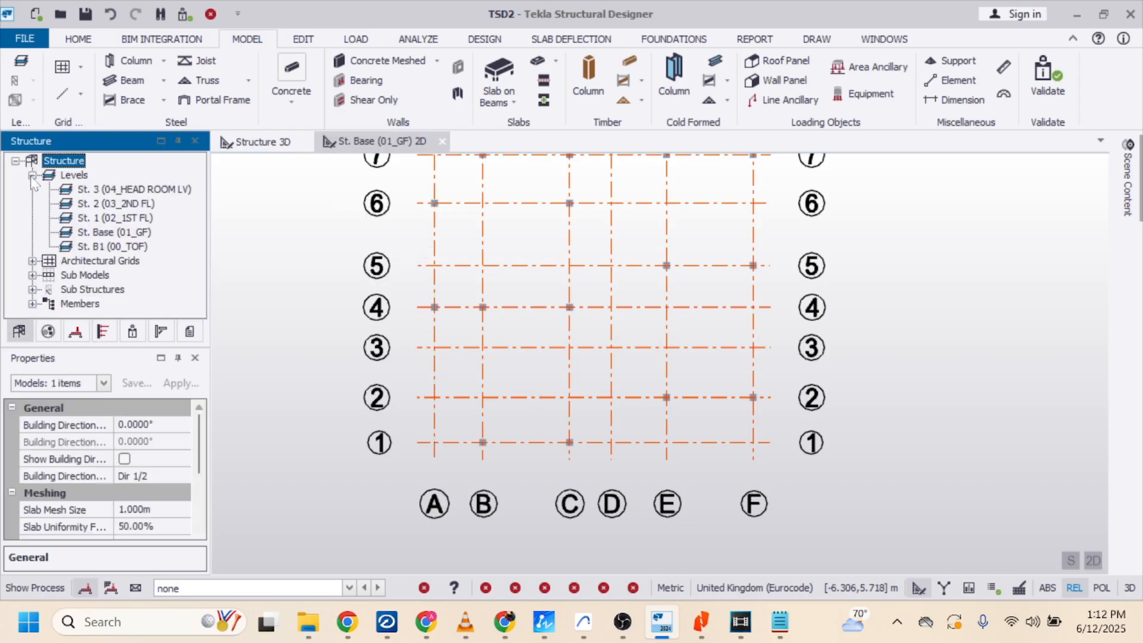
pyautogui.doubleClick(122, 218)
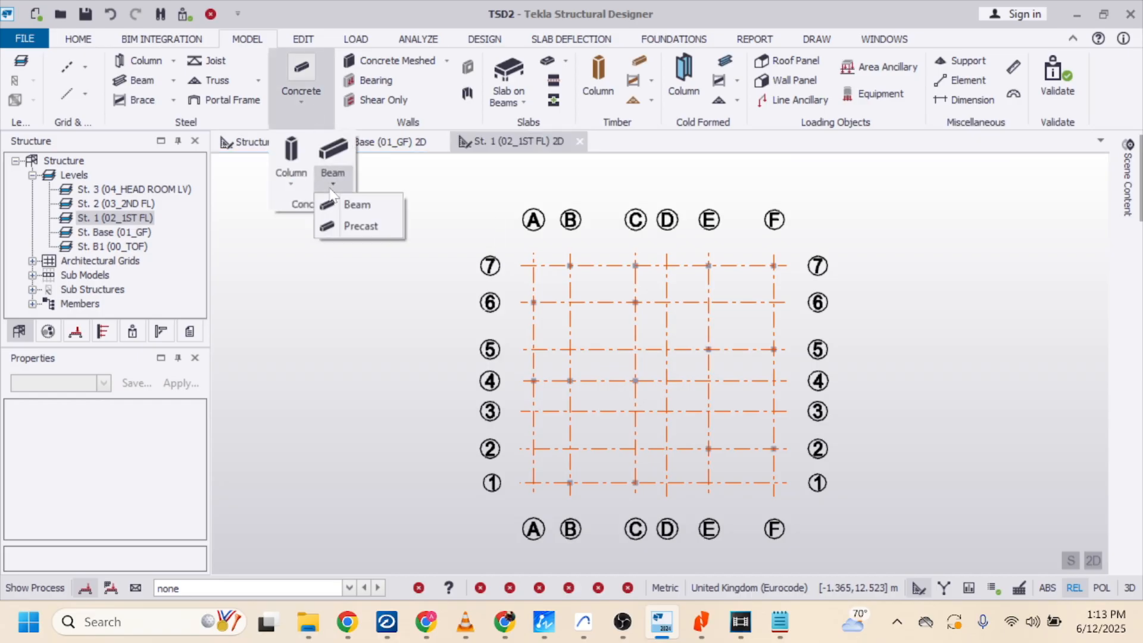
# Start a cast-in-place concrete beam and set its concrete class to C20/25
pyautogui.click(344, 204)
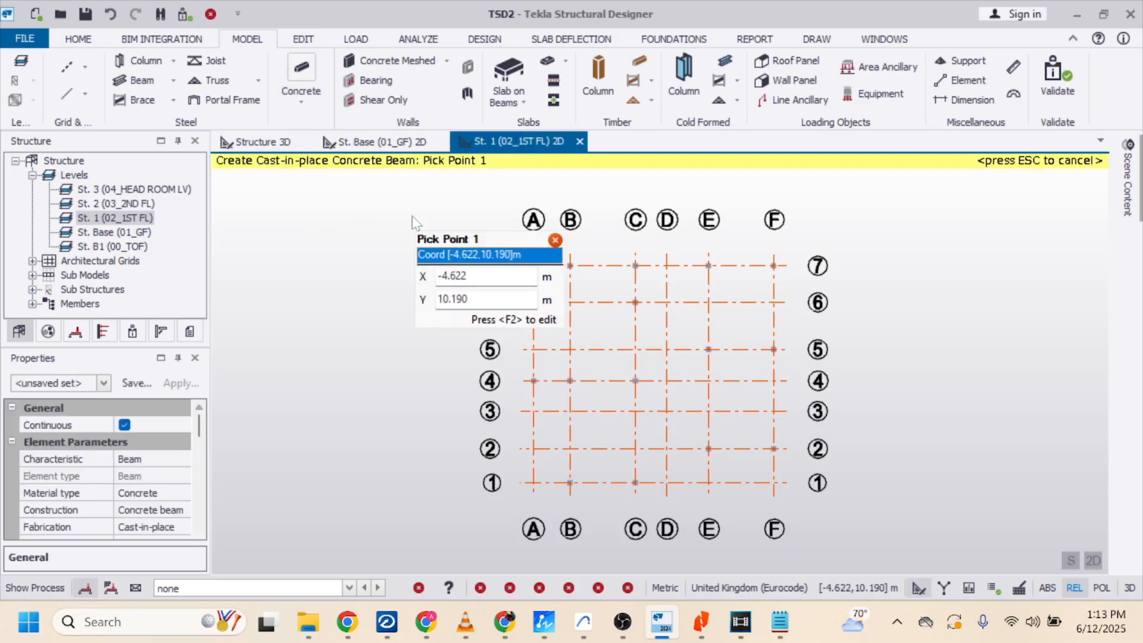
pyautogui.moveTo(200, 432); pyautogui.dragTo(199, 461)
pyautogui.scroll(-1, 161, 494)
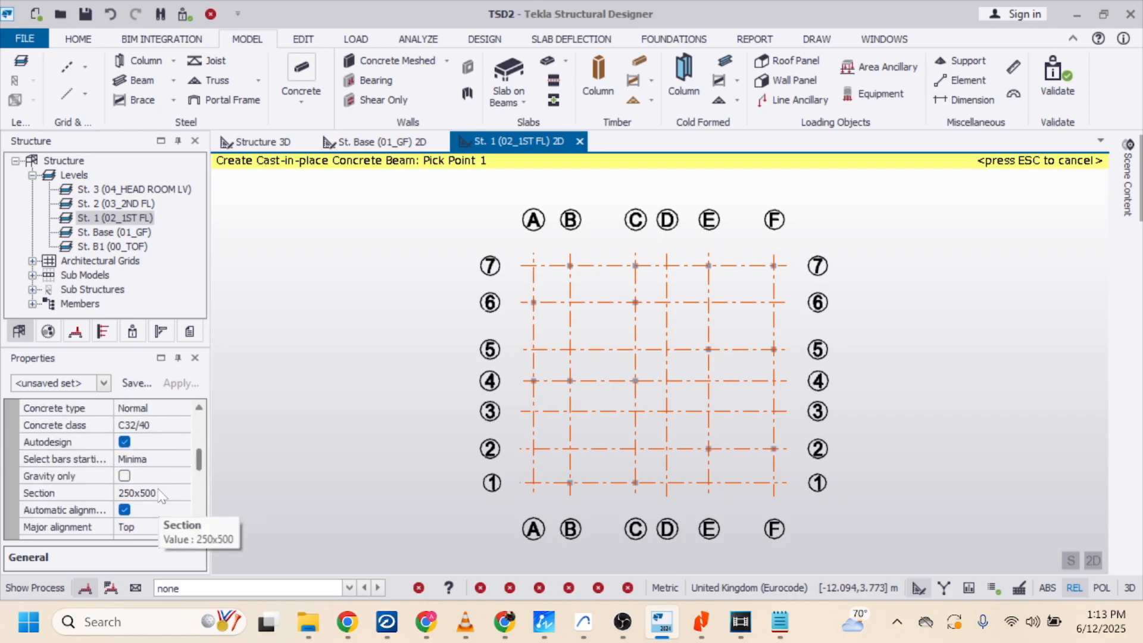
pyautogui.click(177, 430)
pyautogui.click(183, 425)
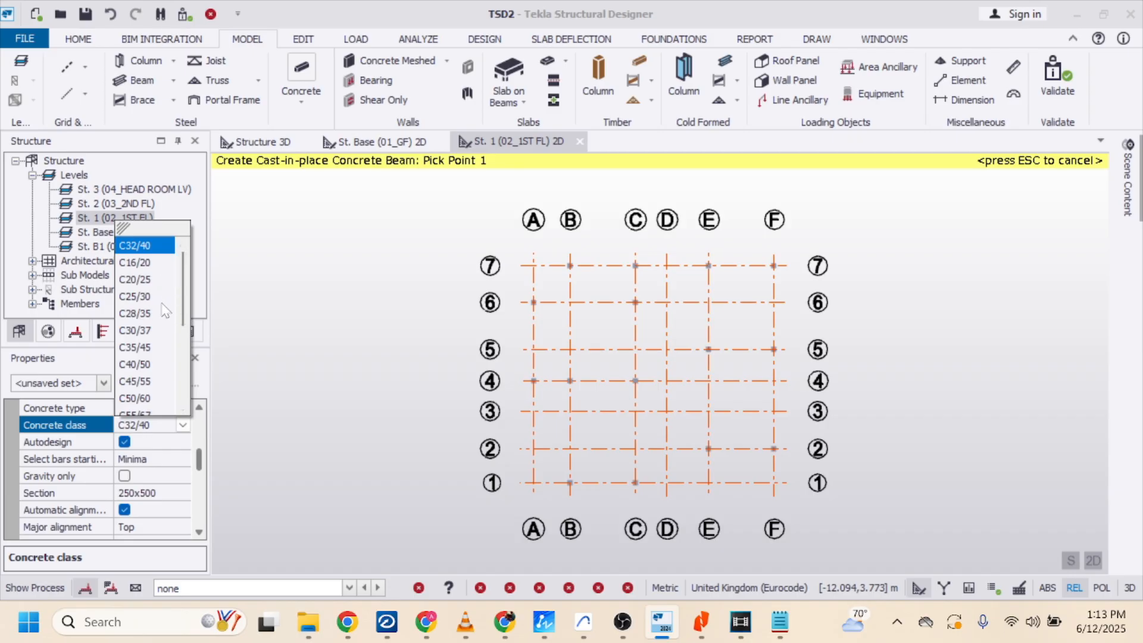
pyautogui.click(147, 279)
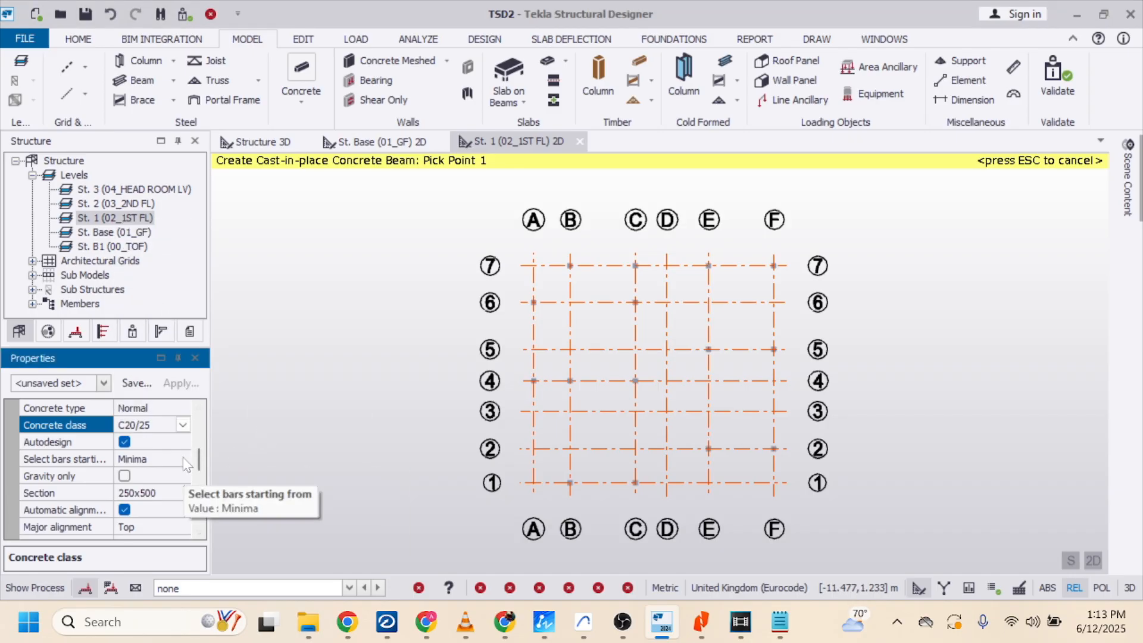
# Set the beam's rectangular section to 200 mm breadth and 450 mm depth
pyautogui.moveTo(199, 464); pyautogui.dragTo(198, 469)
pyautogui.click(168, 477)
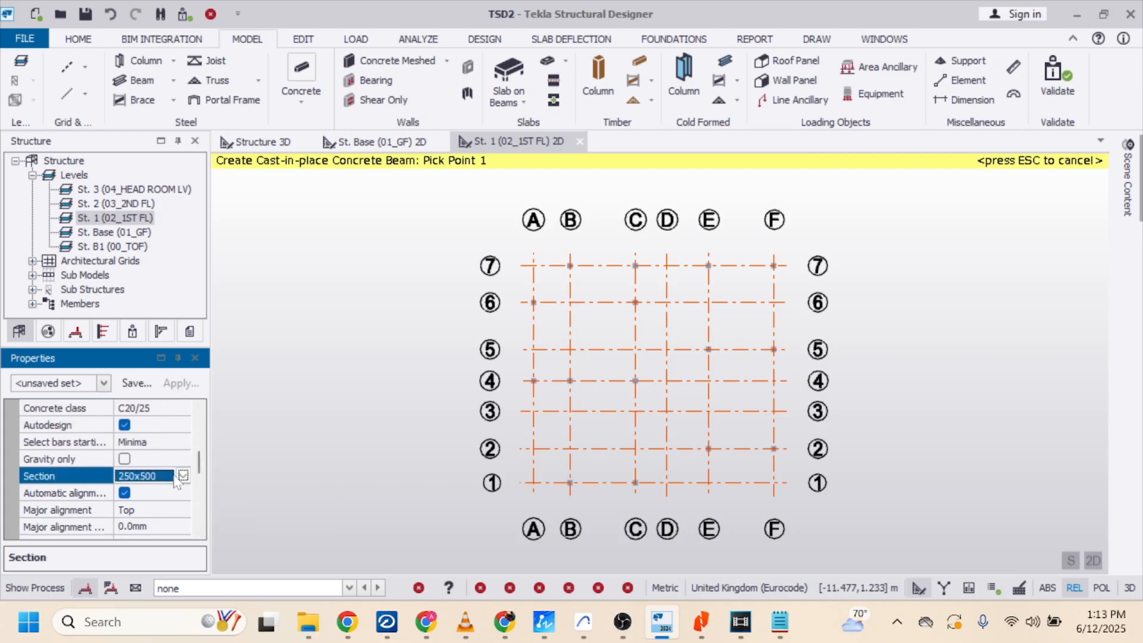
pyautogui.click(183, 476)
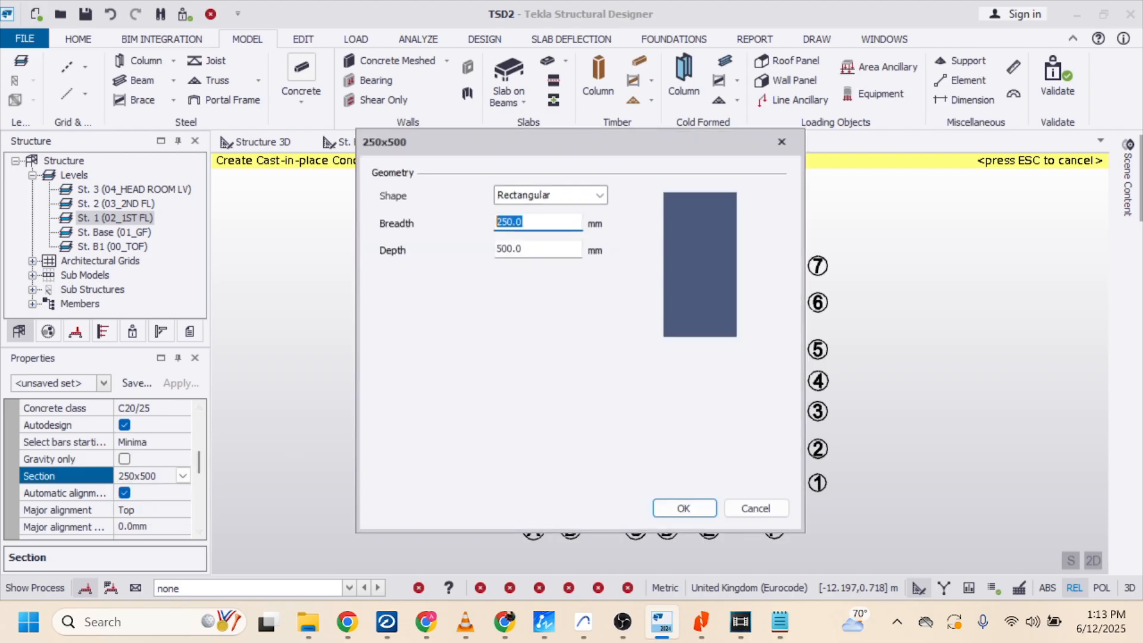
pyautogui.write('200')
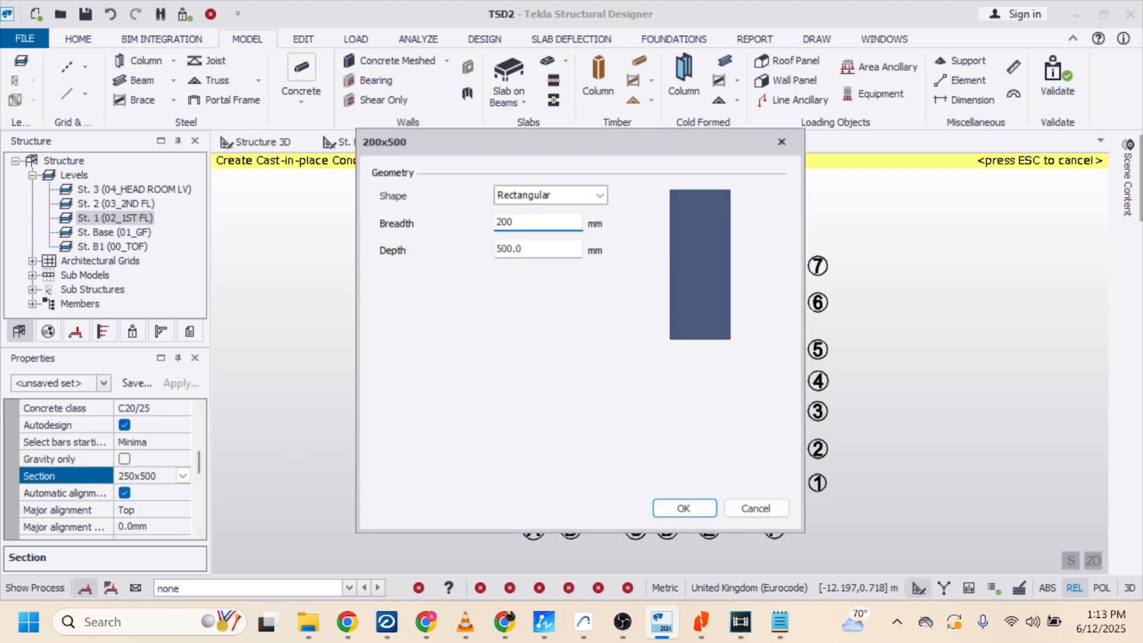
pyautogui.write('450')
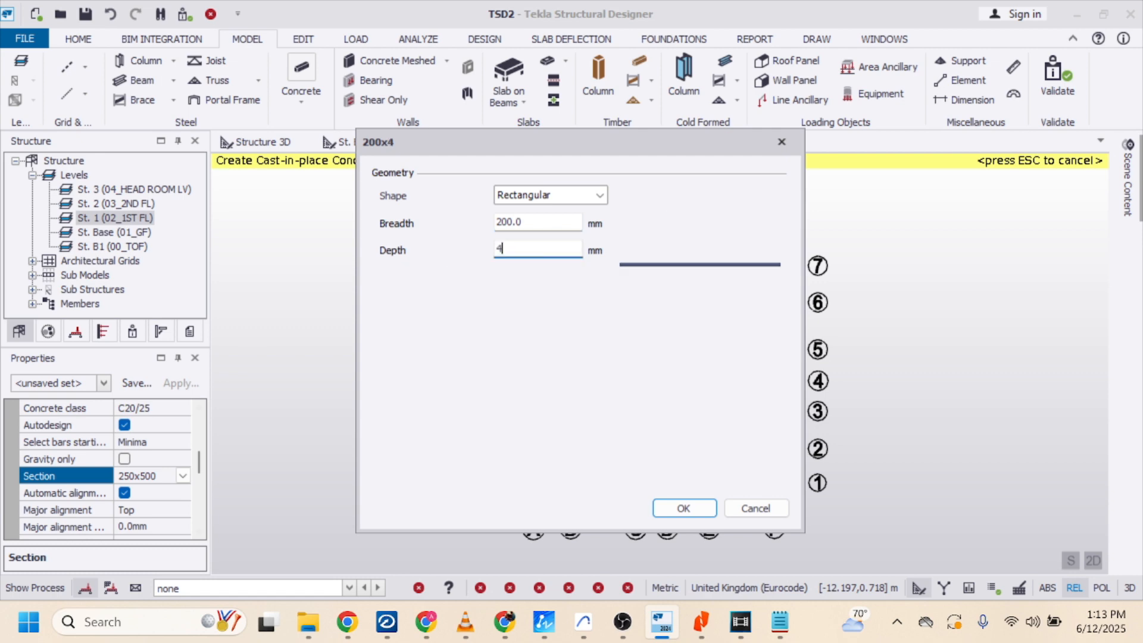
pyautogui.click(685, 507)
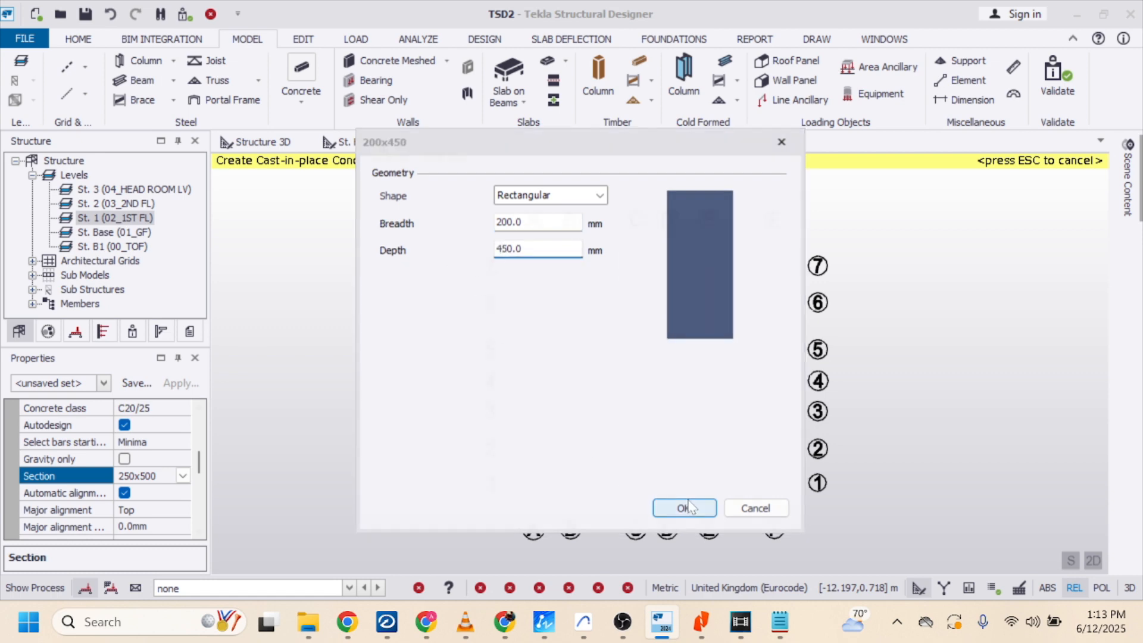
# Switch to ZWCAD to examine the beam section details, and return to Tekla Structural Designer
pyautogui.click(544, 630)
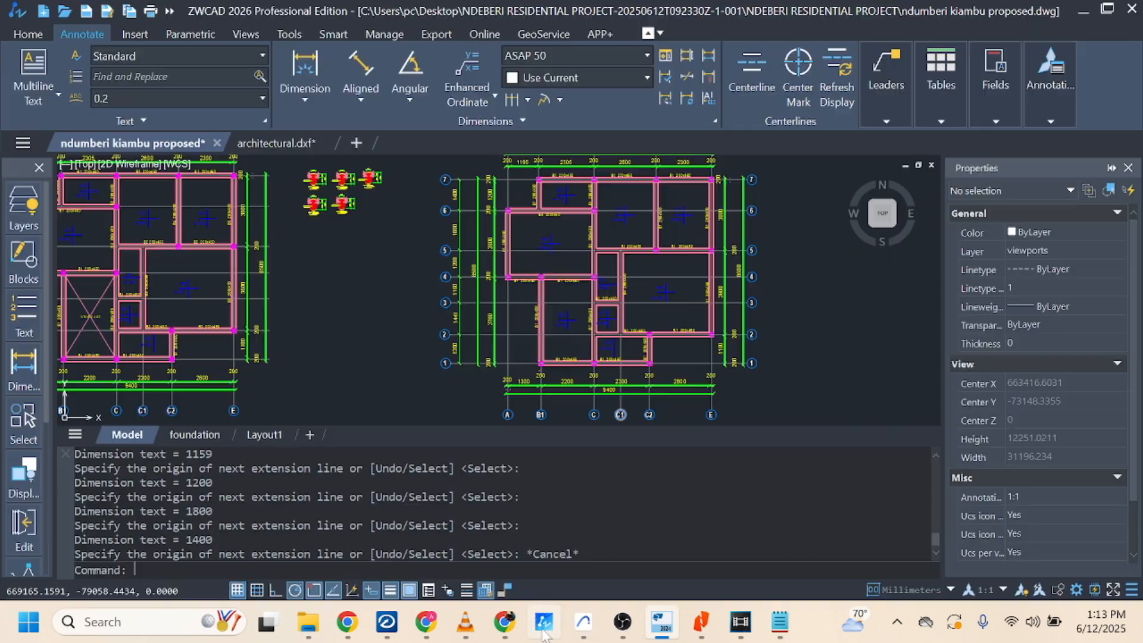
pyautogui.scroll(-5, 595, 291)
pyautogui.scroll(5, 864, 286)
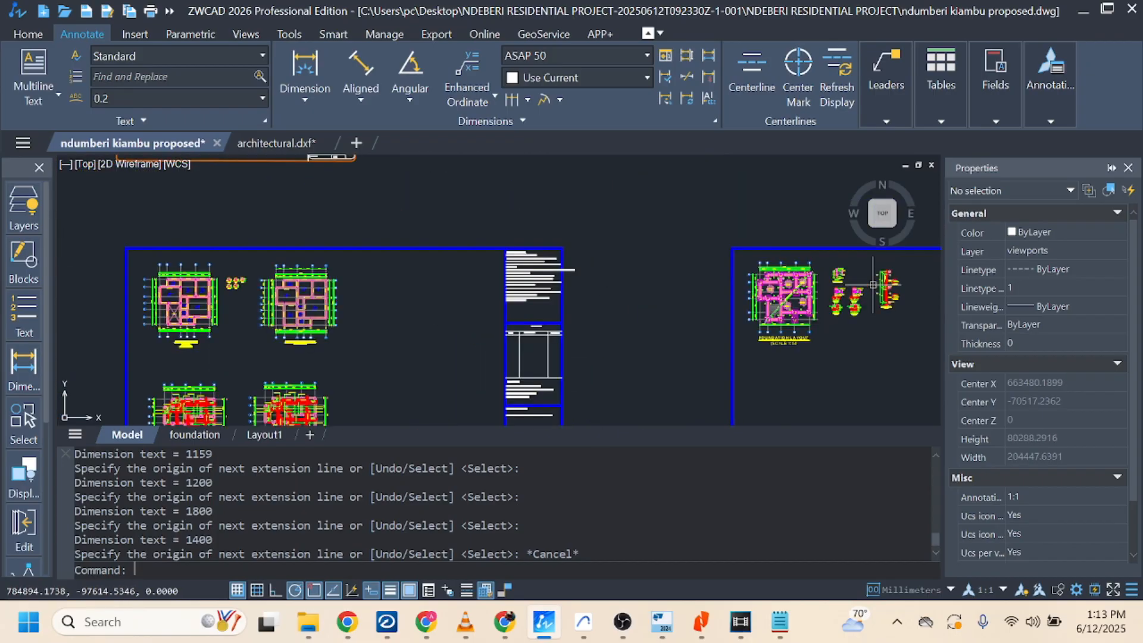
pyautogui.scroll(-5, 714, 306)
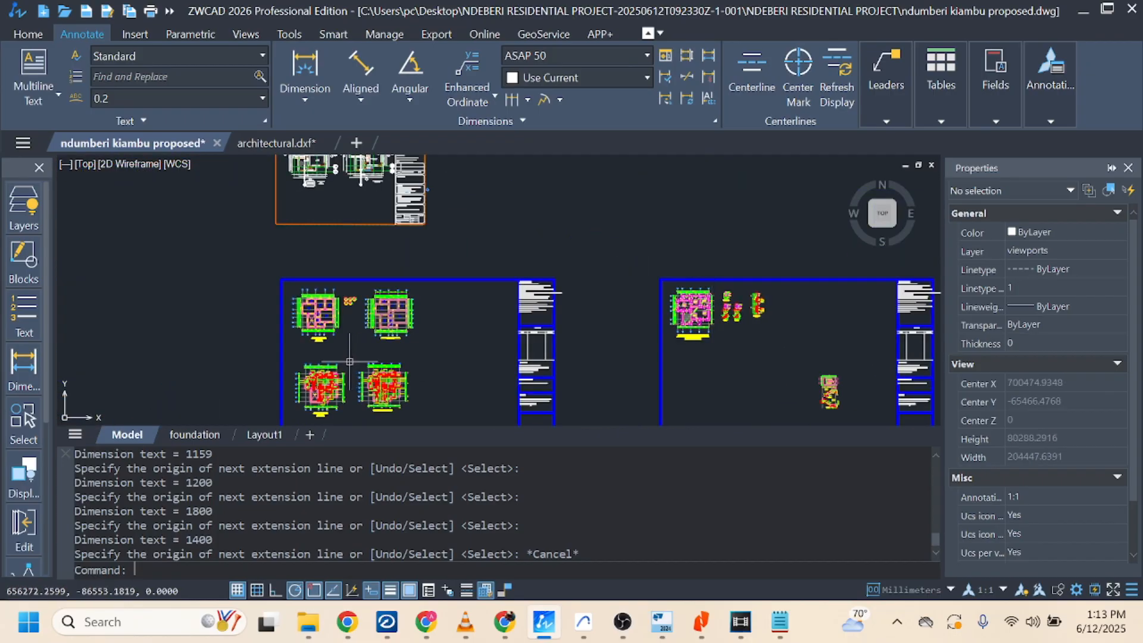
pyautogui.scroll(5, 350, 361)
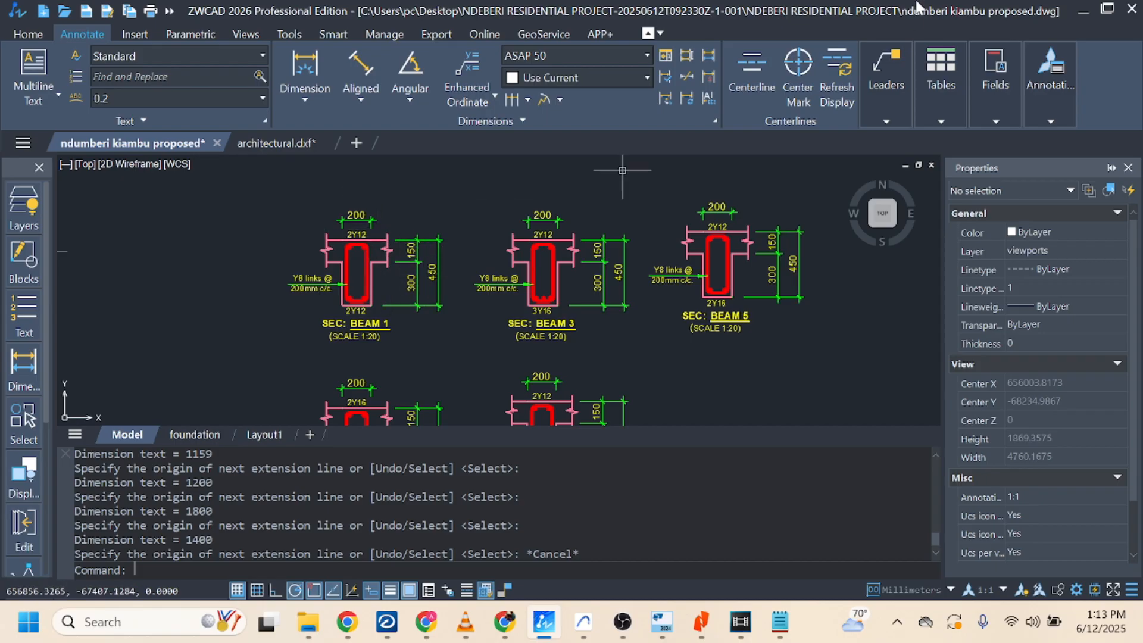
pyautogui.click(1082, 11)
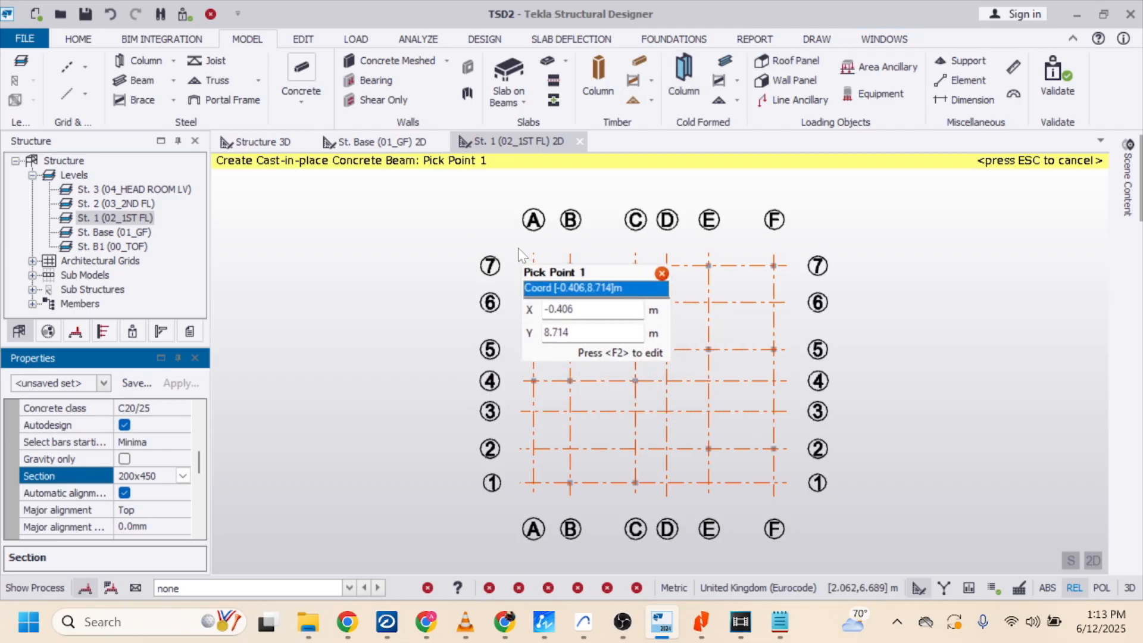
# Create beams between all first floor columns at once, and add a beam along grid line 2 from E to C
pyautogui.moveTo(506, 238); pyautogui.dragTo(797, 511)
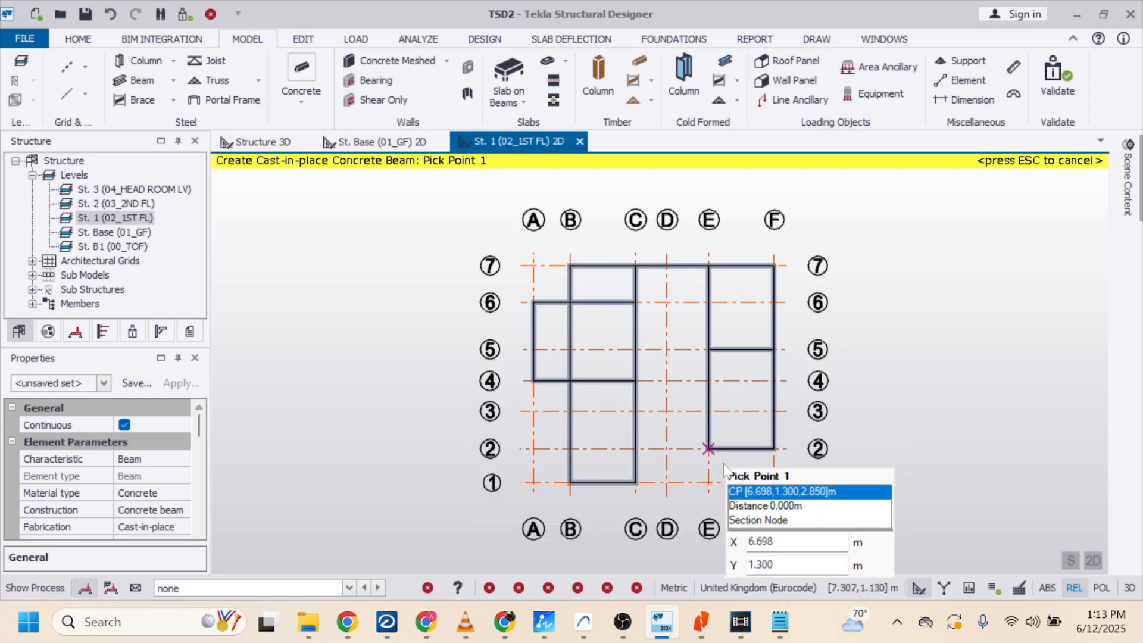
pyautogui.scroll(1, 708, 483)
pyautogui.scroll(1, 709, 482)
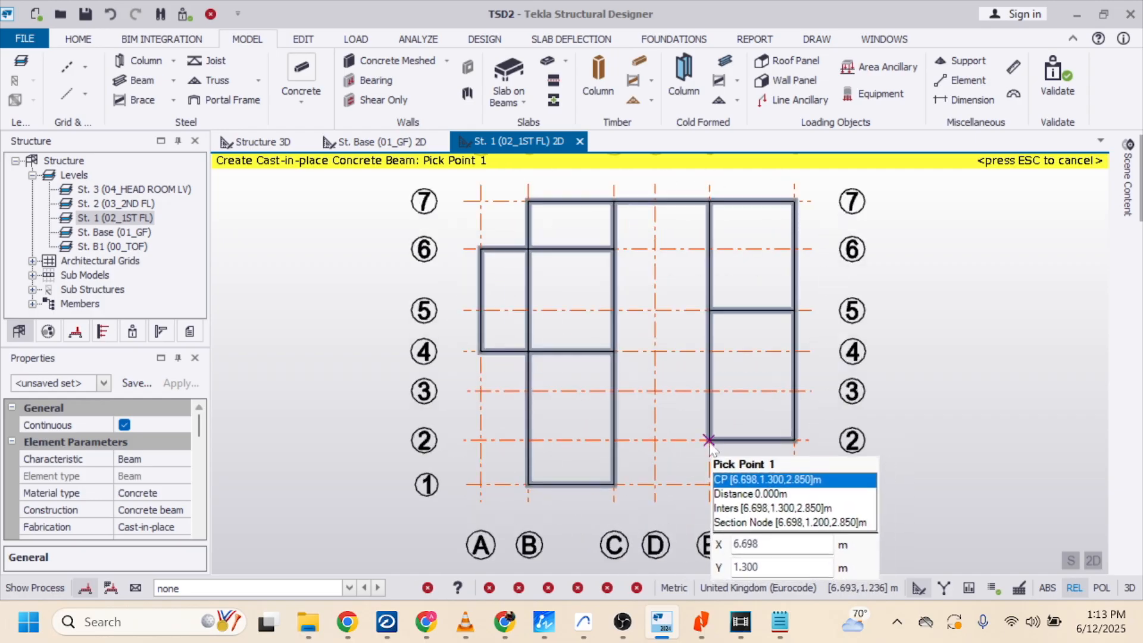
pyautogui.click(708, 445)
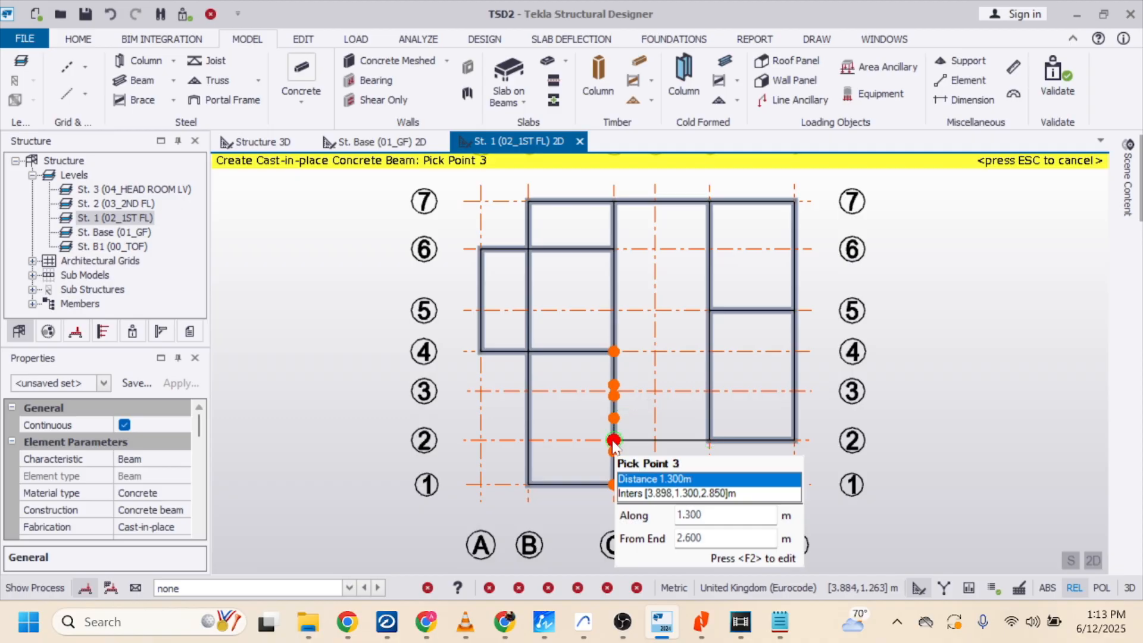
pyautogui.click(614, 441)
pyautogui.press('Escape')
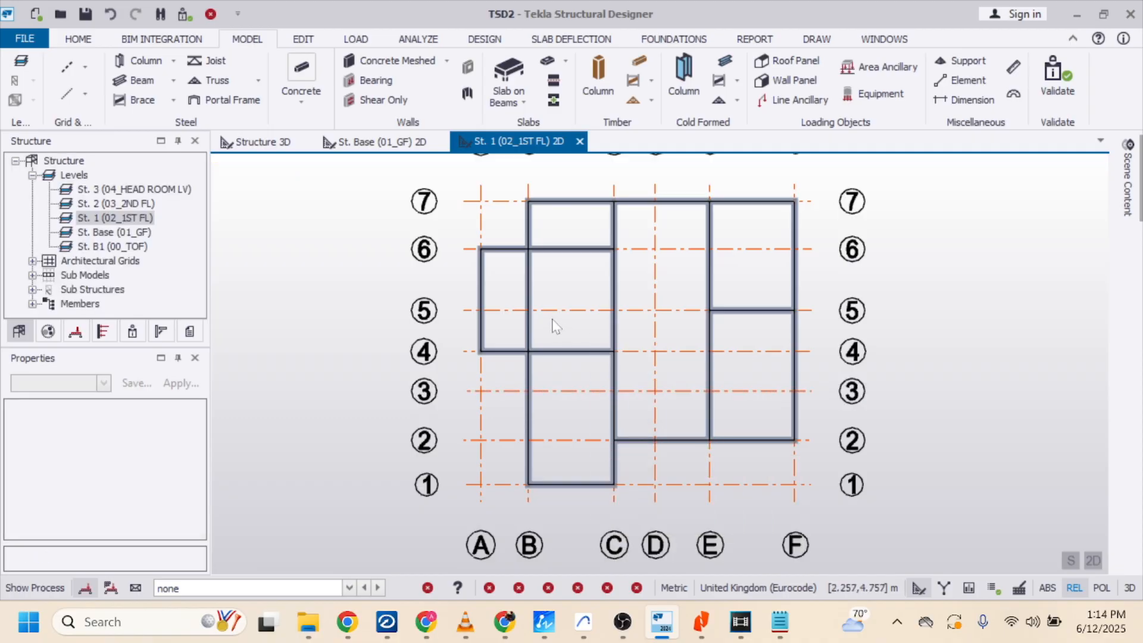
# Split the concrete beam on grid line B at its intersection with grid line 4
pyautogui.click(525, 332)
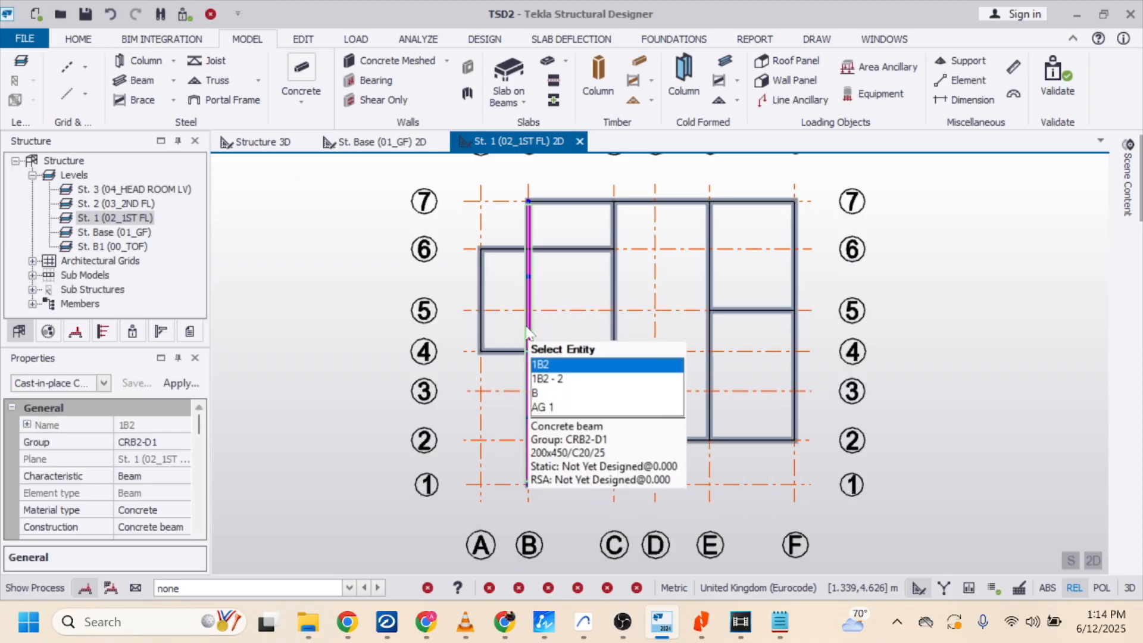
pyautogui.click(308, 42)
pyautogui.click(282, 70)
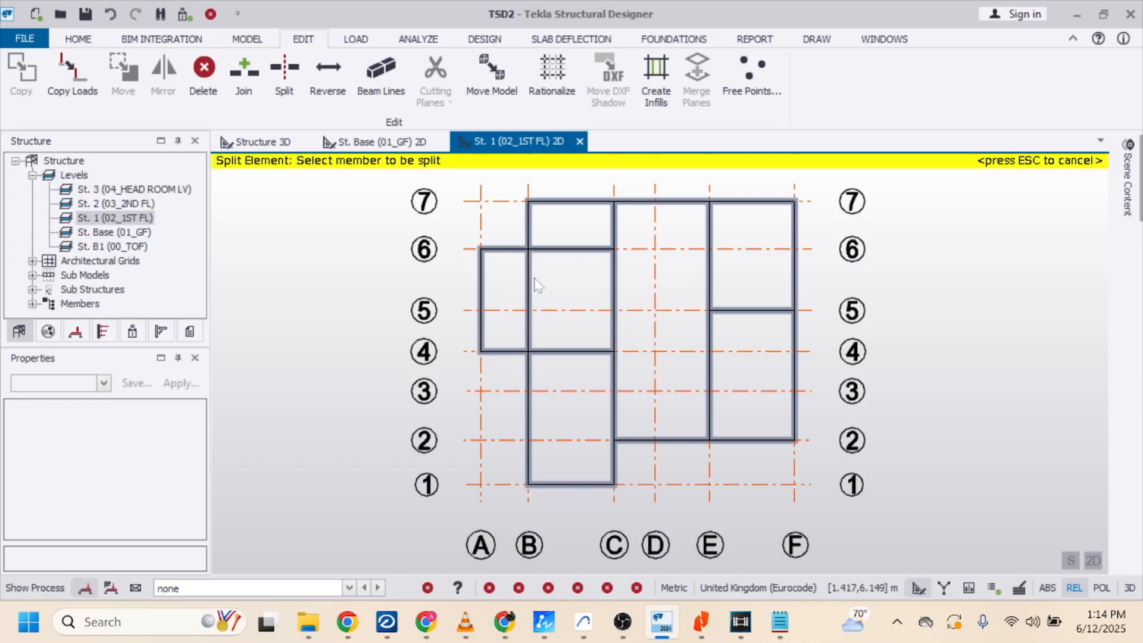
pyautogui.click(527, 325)
pyautogui.click(548, 342)
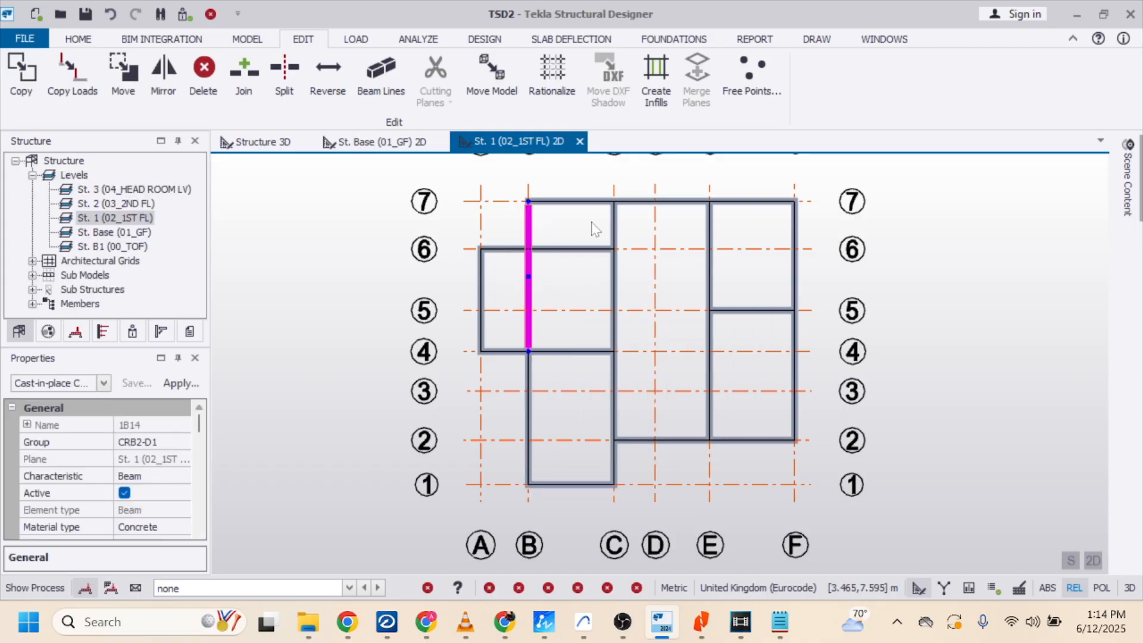
# Delete the part of the grid line B beam between grid lines 4 and 7
pyautogui.click(284, 71)
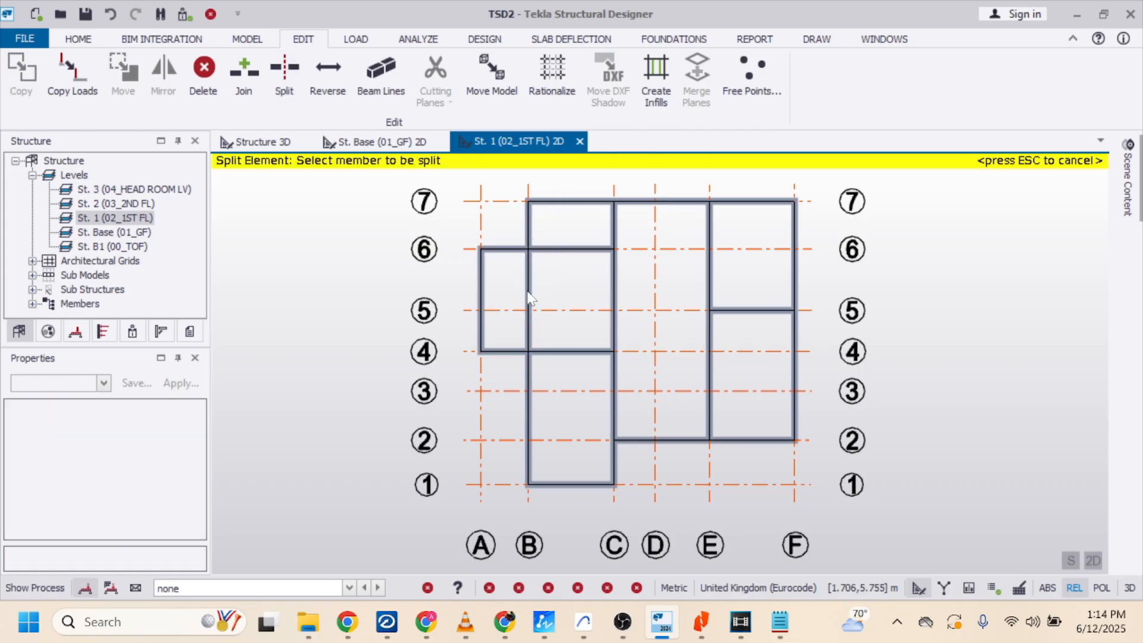
pyautogui.press('Escape')
pyautogui.click(528, 321)
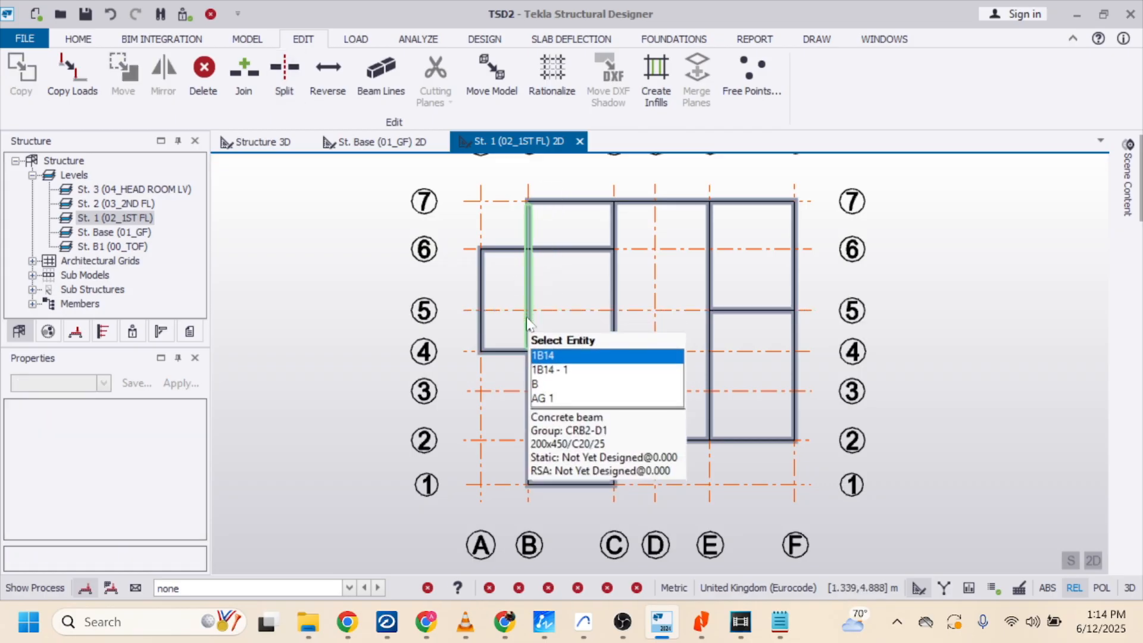
pyautogui.press('Delete')
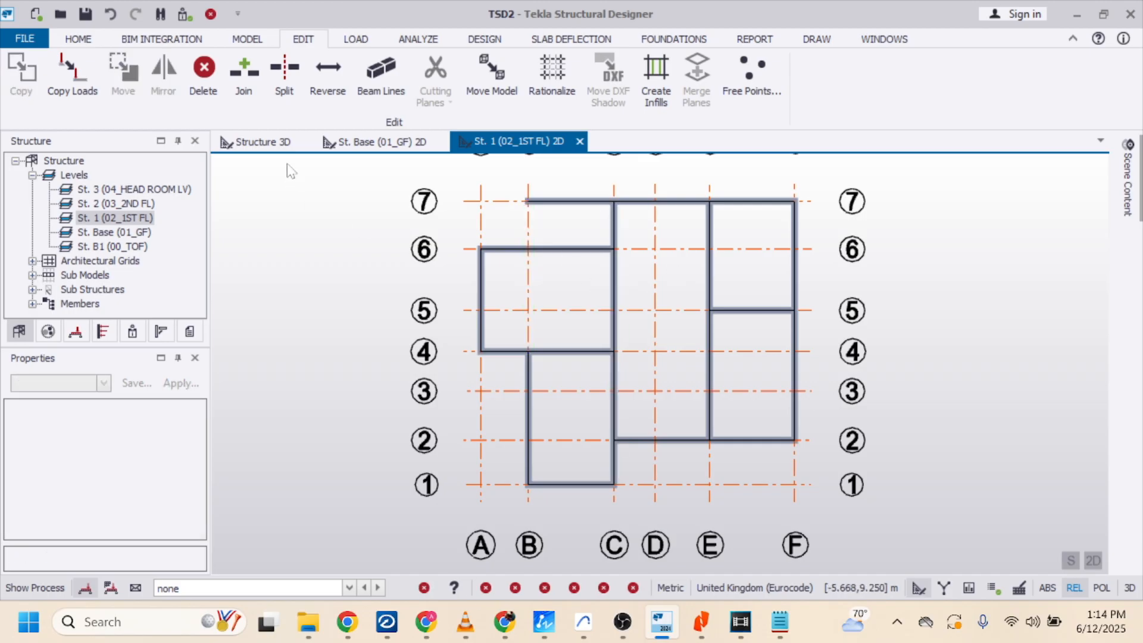
# Add a concrete beam on grid line B between grid lines 7 and 6
pyautogui.click(247, 40)
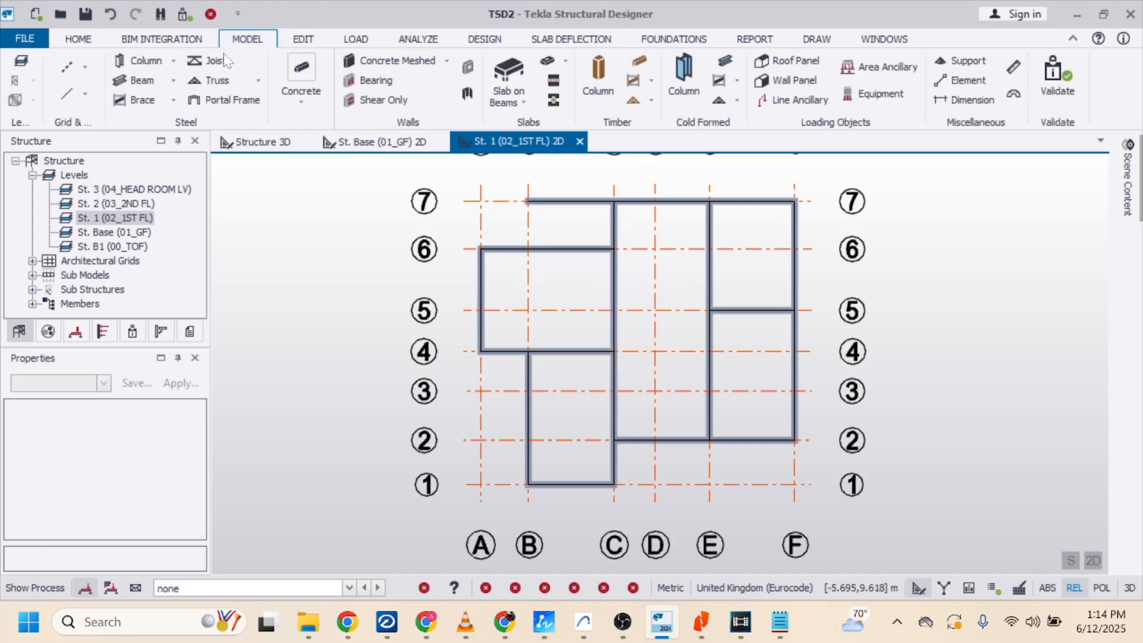
pyautogui.click(301, 99)
pyautogui.click(331, 168)
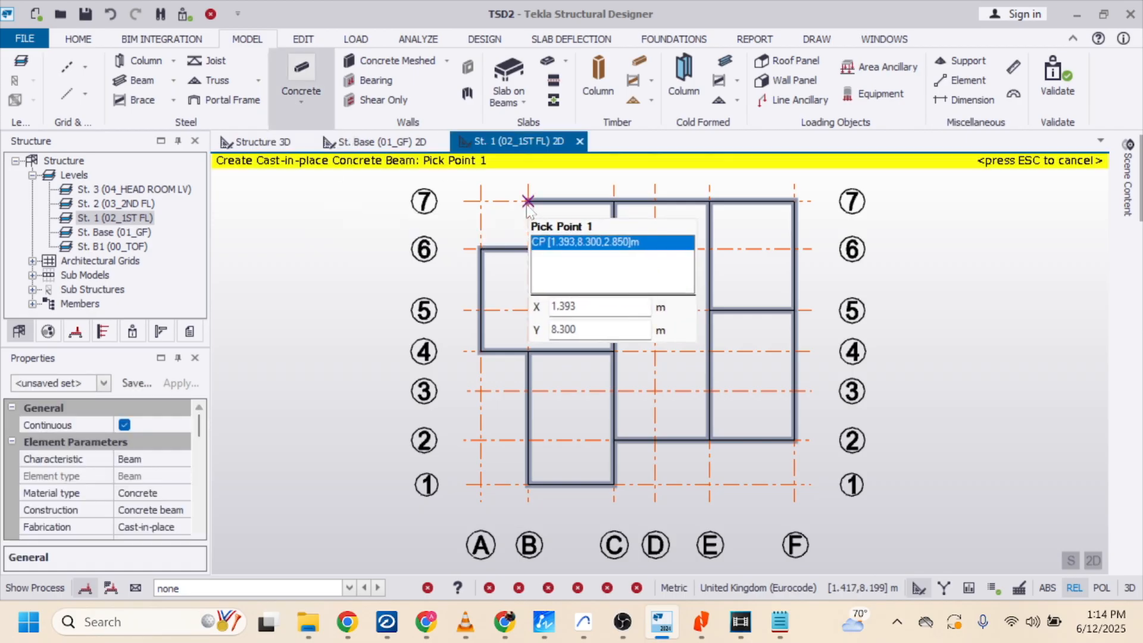
pyautogui.click(528, 202)
pyautogui.press('Escape')
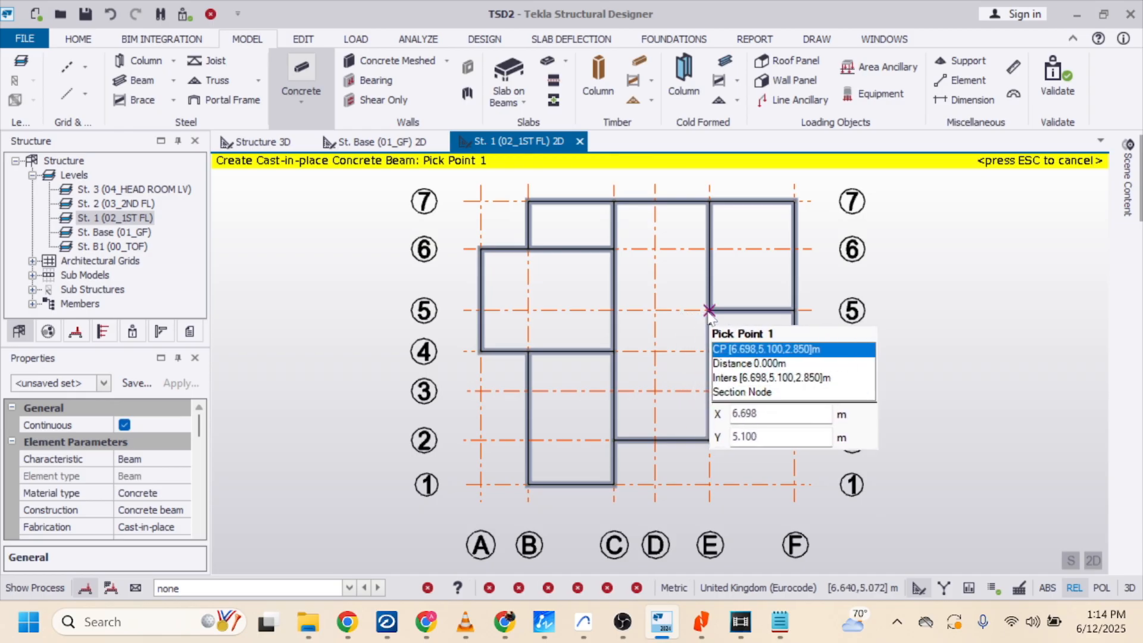
# Add a concrete beam along grid line 5 from grid line E to the beam on grid line C
pyautogui.click(709, 310)
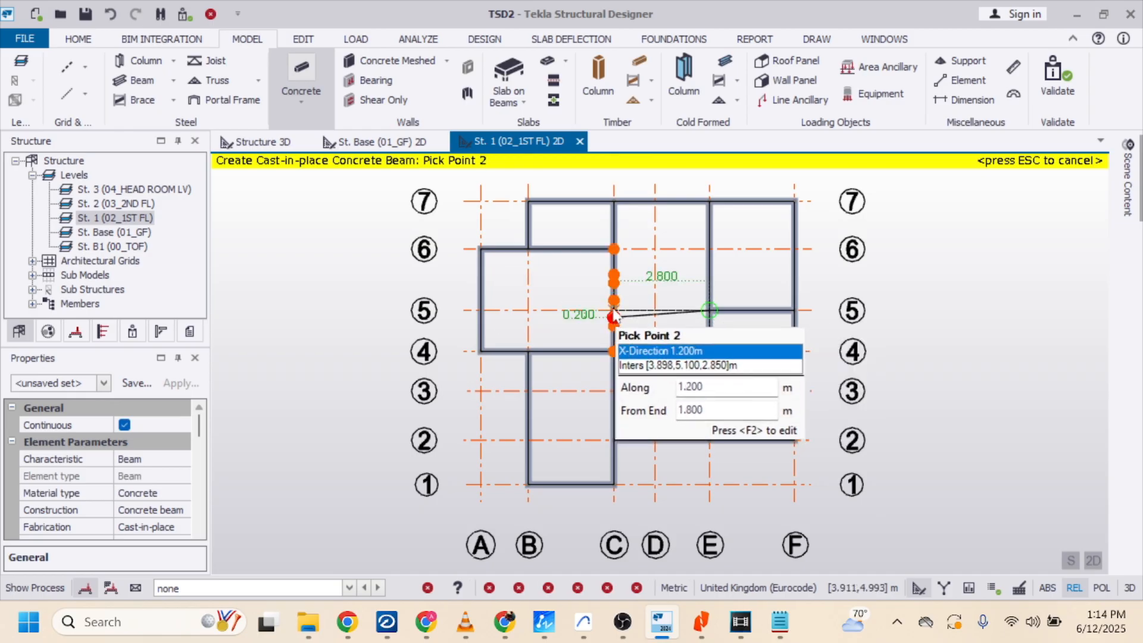
pyautogui.scroll(3, 614, 317)
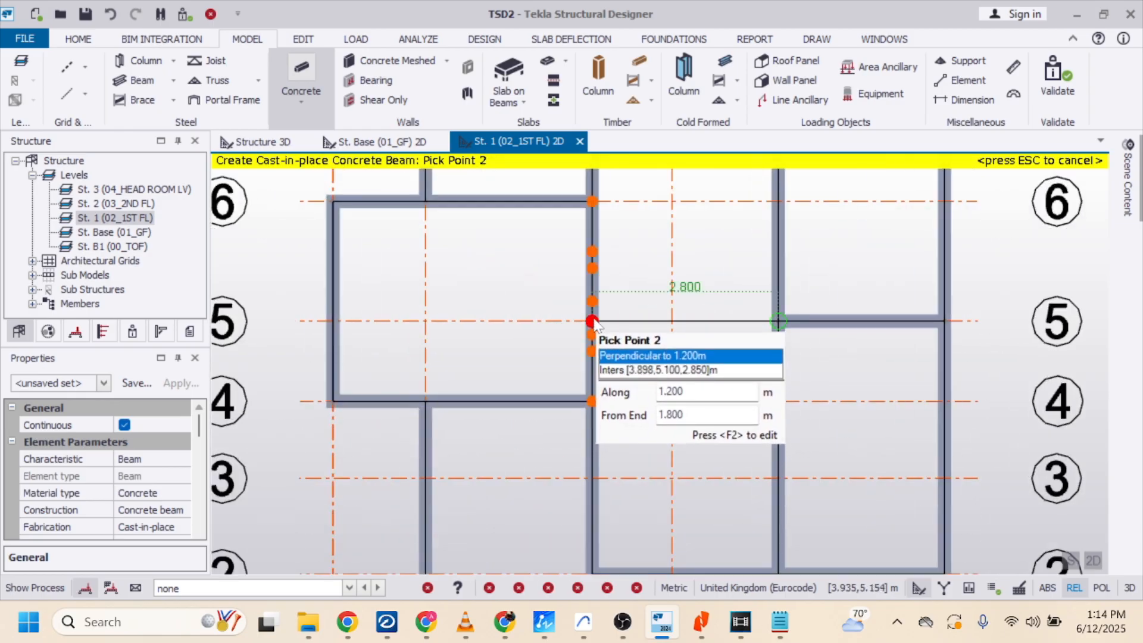
pyautogui.click(592, 322)
pyautogui.press('Escape')
pyautogui.scroll(-2, 690, 286)
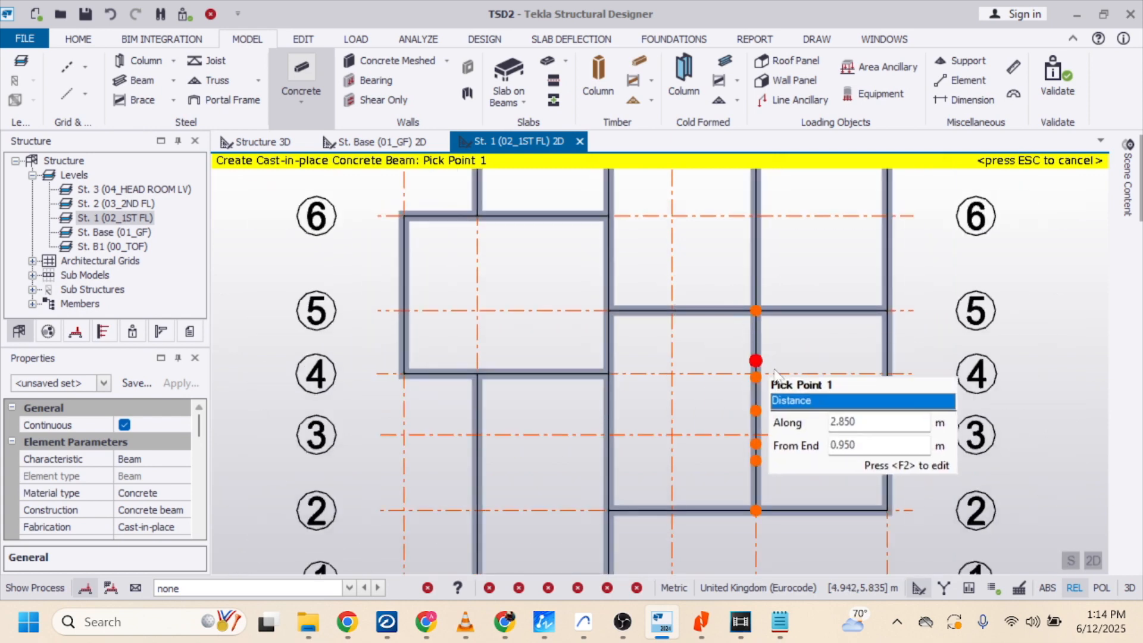
pyautogui.scroll(-1, 785, 382)
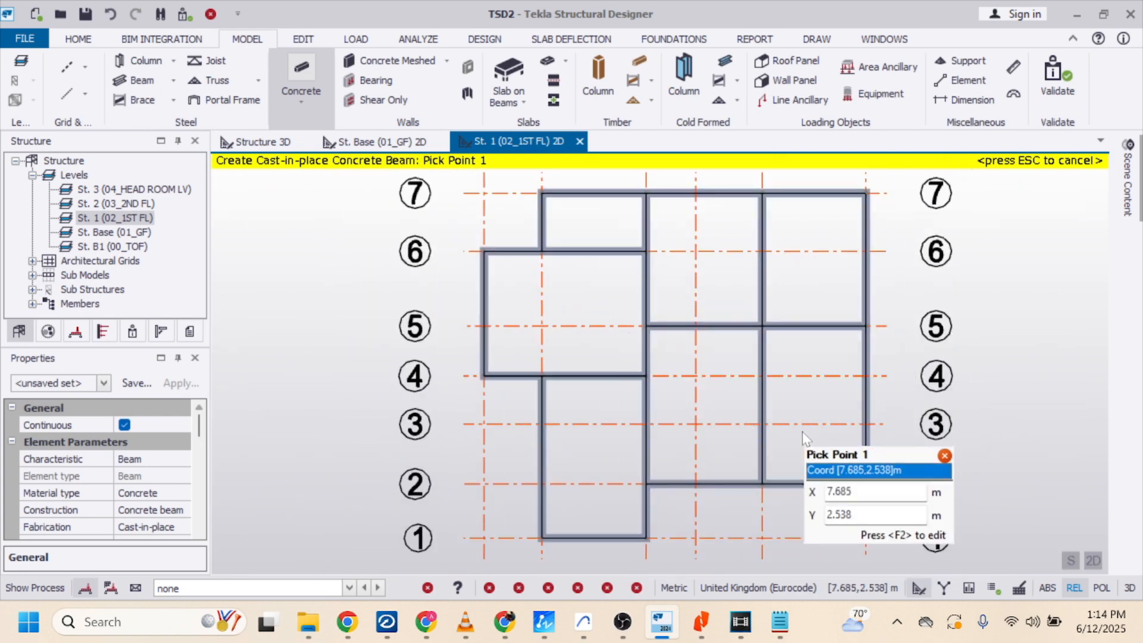
# Check the beam layout drawing in ZWCAD, and in the structural model delete the grid line 2 beam between grid lines C and E
pyautogui.click(553, 626)
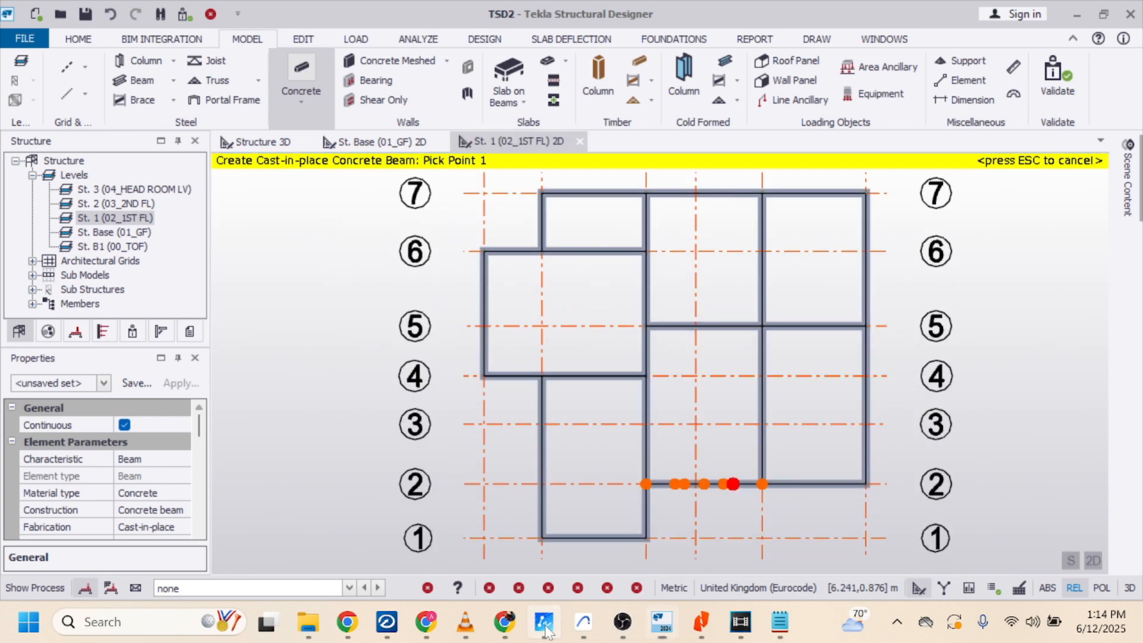
pyautogui.scroll(-4, 702, 285)
pyautogui.scroll(-4, 702, 285)
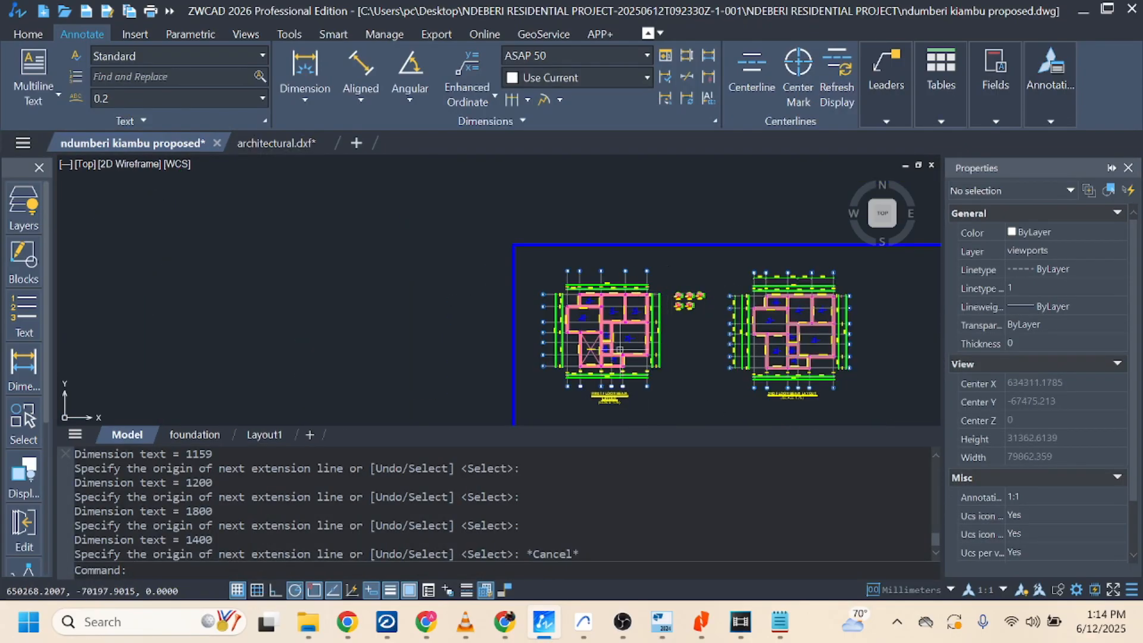
pyautogui.scroll(4, 612, 362)
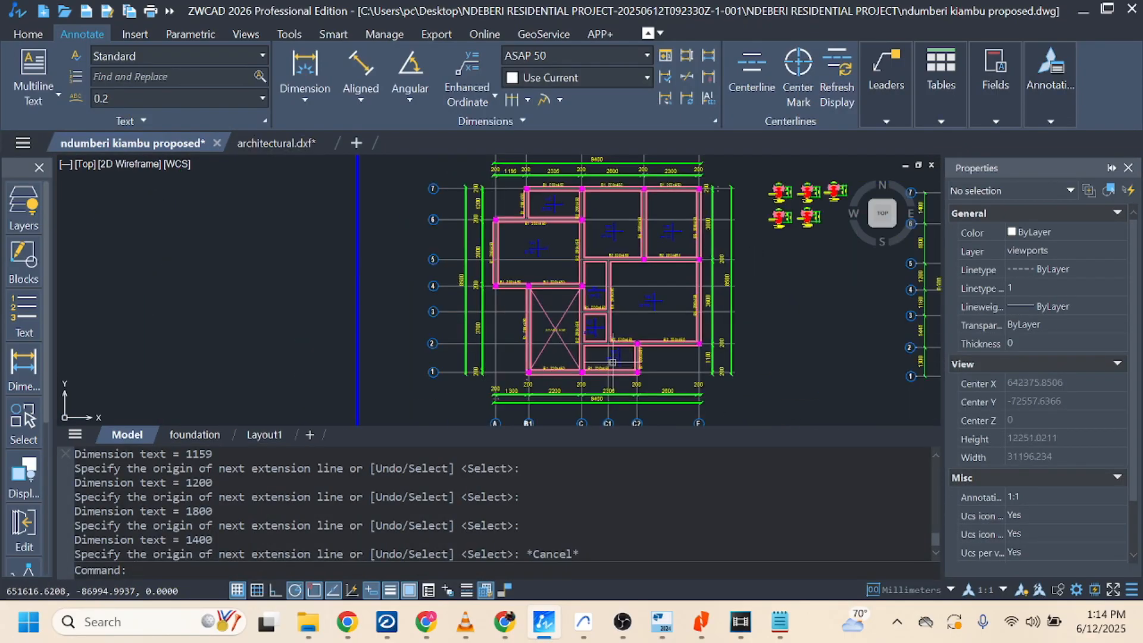
pyautogui.click(657, 622)
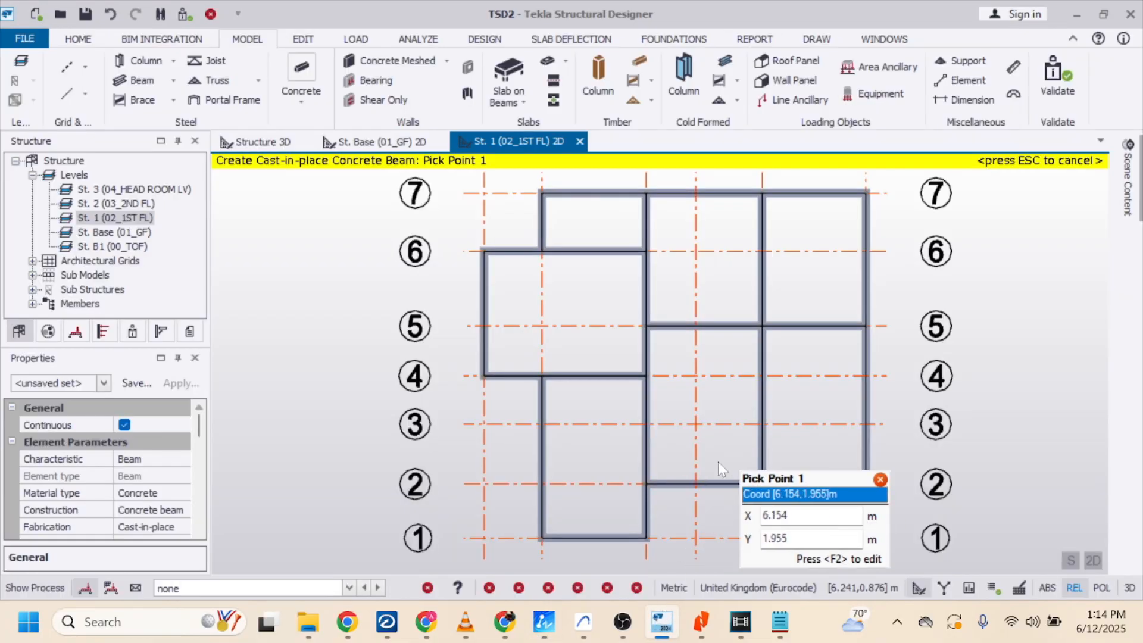
pyautogui.press('Escape')
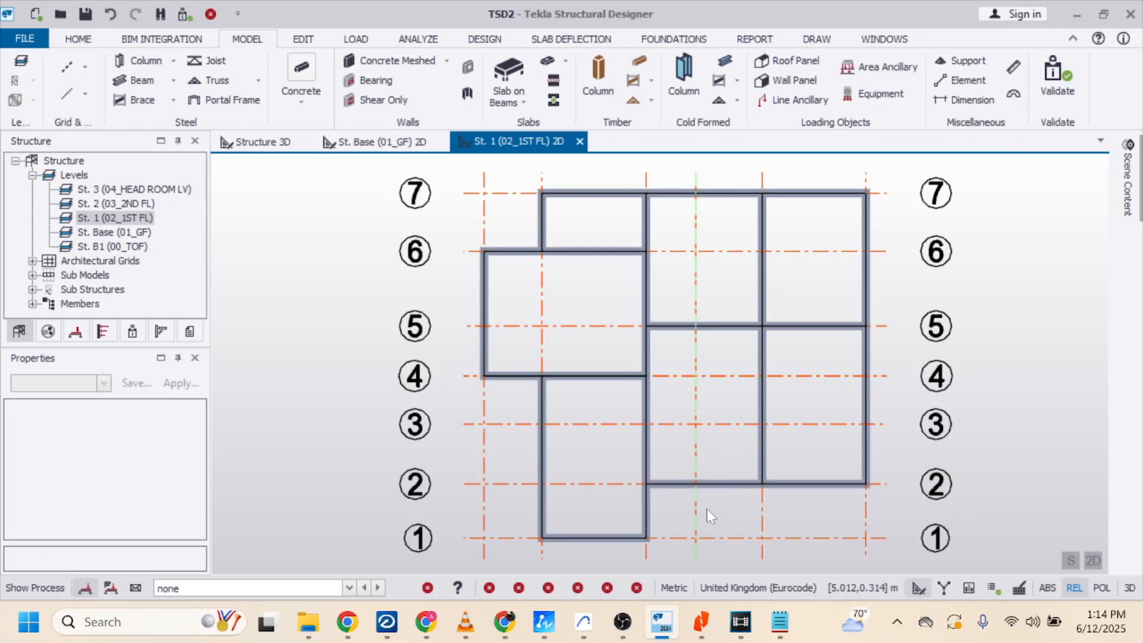
pyautogui.click(725, 486)
pyautogui.press('Delete')
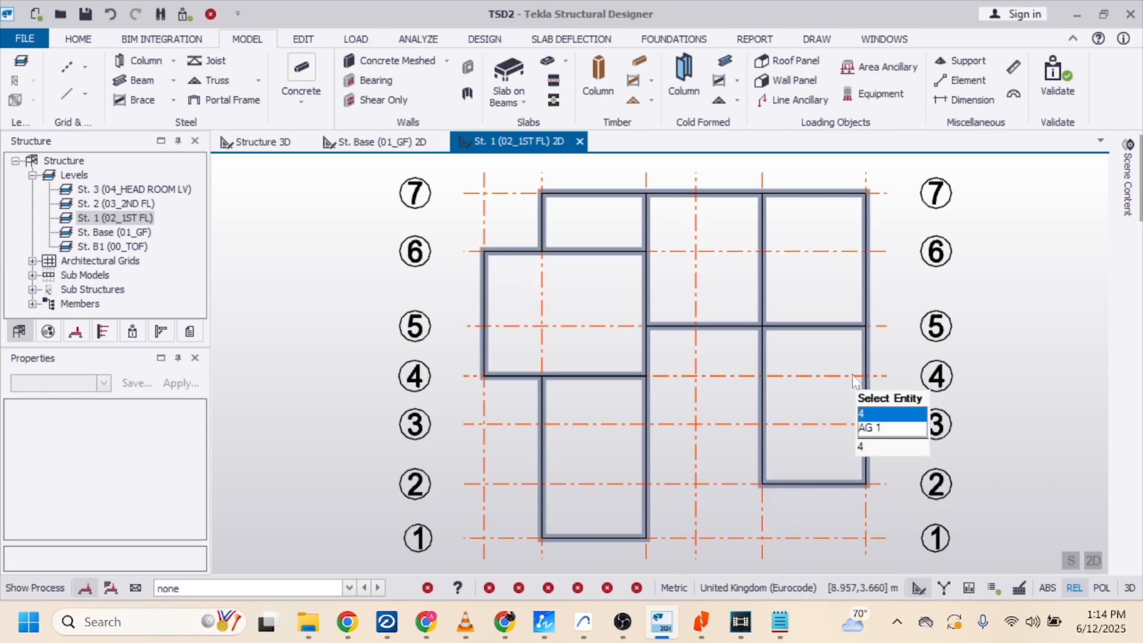
# Add a concrete beam on grid line 3 from grid line D to the beam on grid line C
pyautogui.click(306, 98)
pyautogui.click(330, 154)
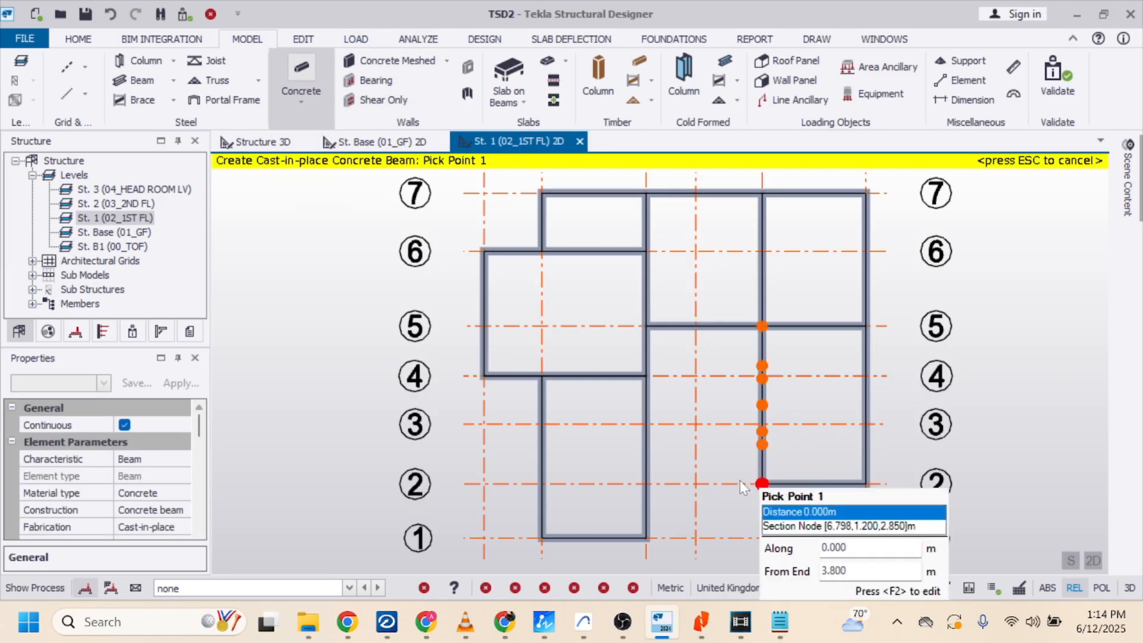
pyautogui.click(695, 424)
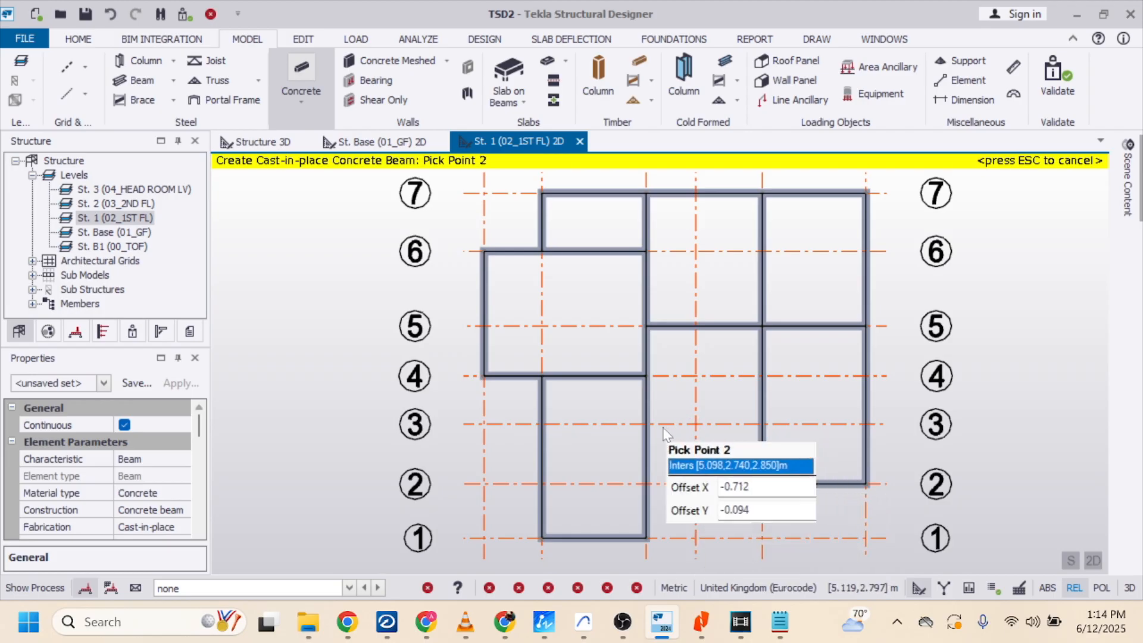
pyautogui.scroll(3, 647, 427)
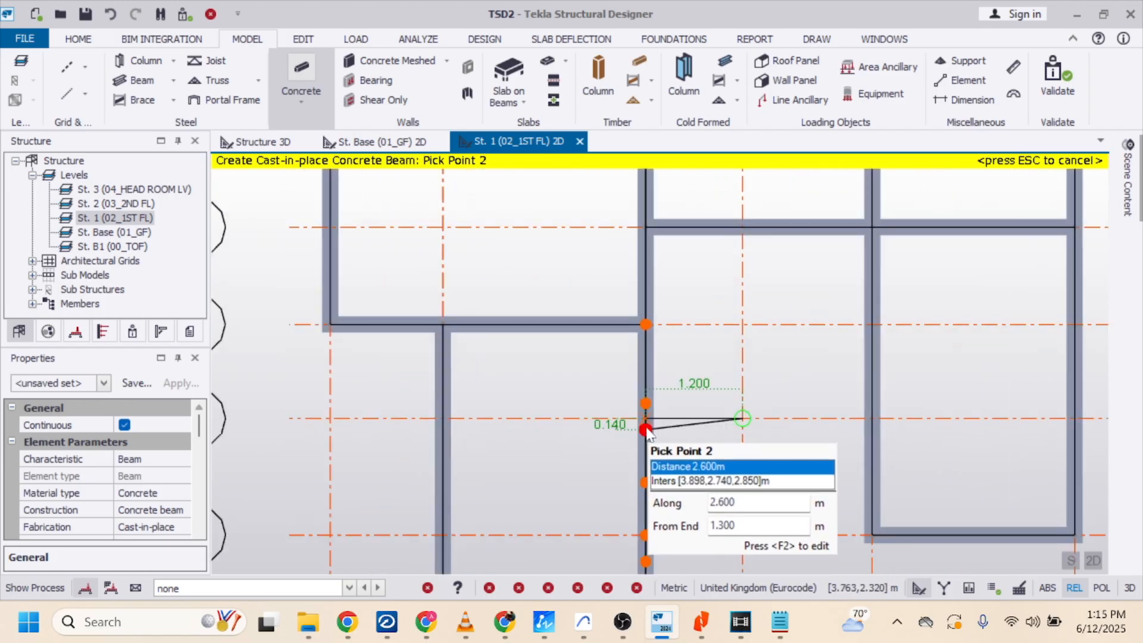
pyautogui.click(646, 420)
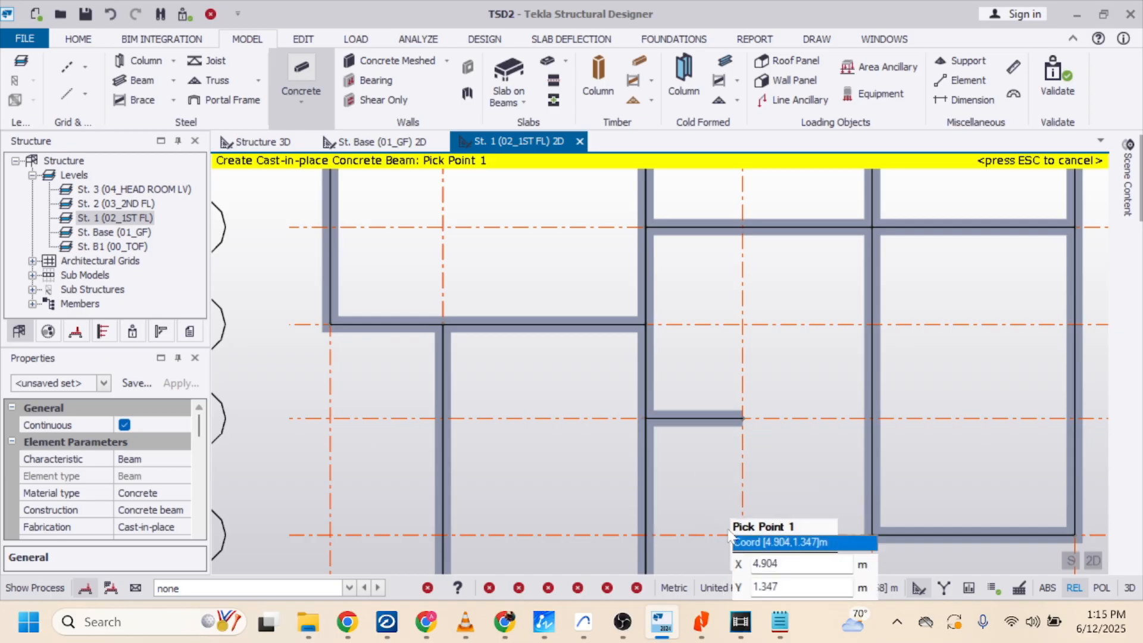
# Add a concrete beam on grid line D from grid line 2 to the beam on grid line 5
pyautogui.click(742, 534)
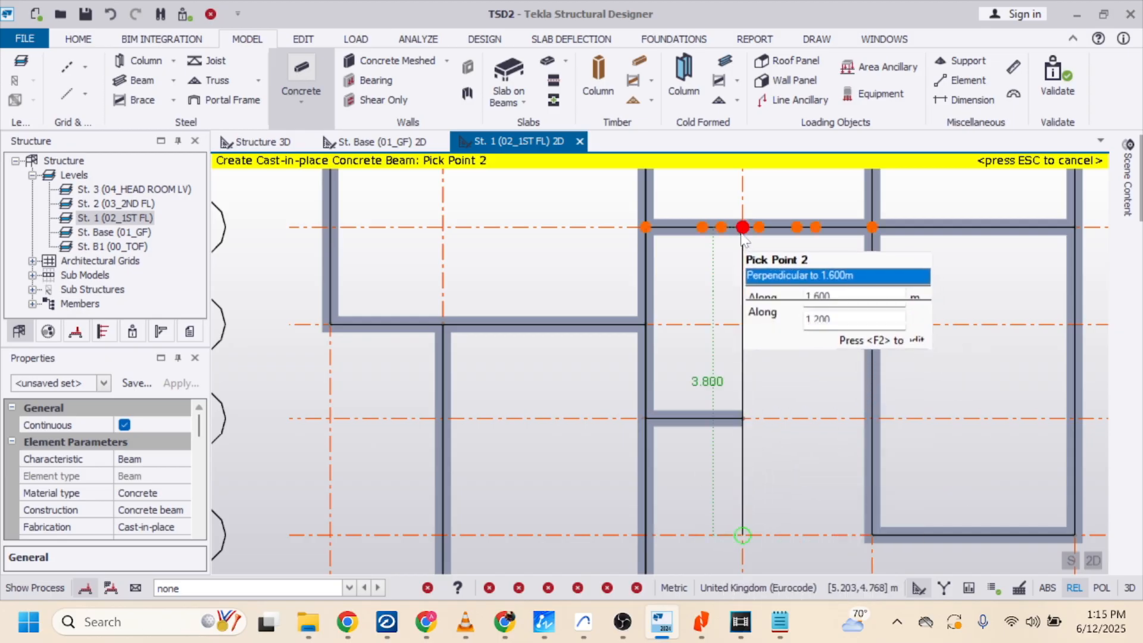
pyautogui.click(742, 226)
pyautogui.press('Escape')
pyautogui.scroll(-2, 811, 280)
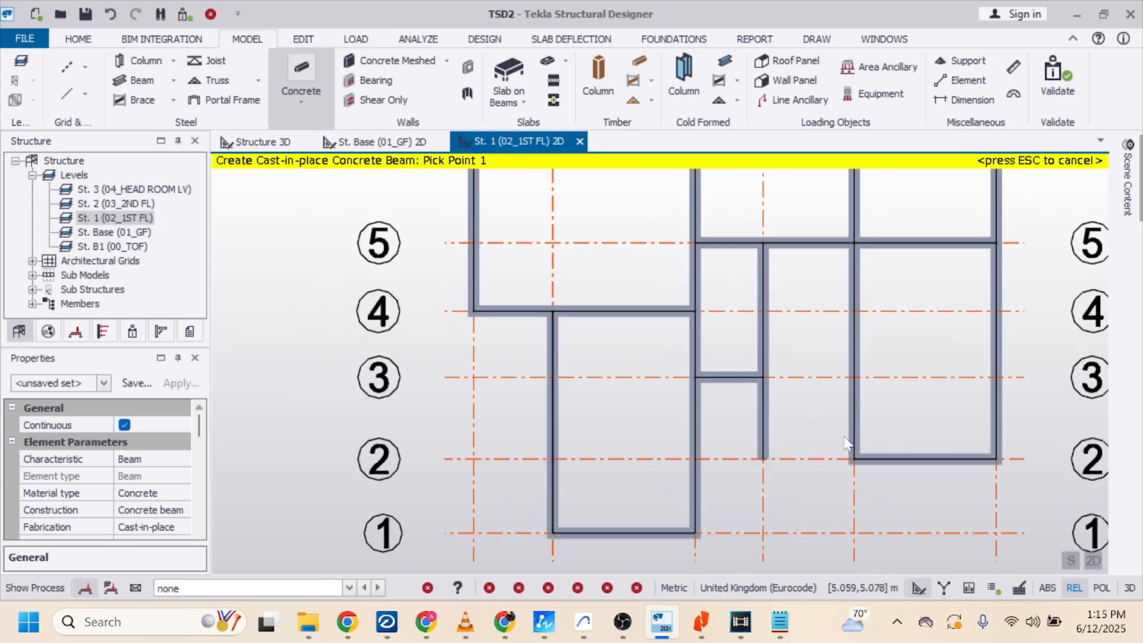
# Add a concrete beam on grid line 2 from grid line E to the beam on grid line C
pyautogui.click(854, 459)
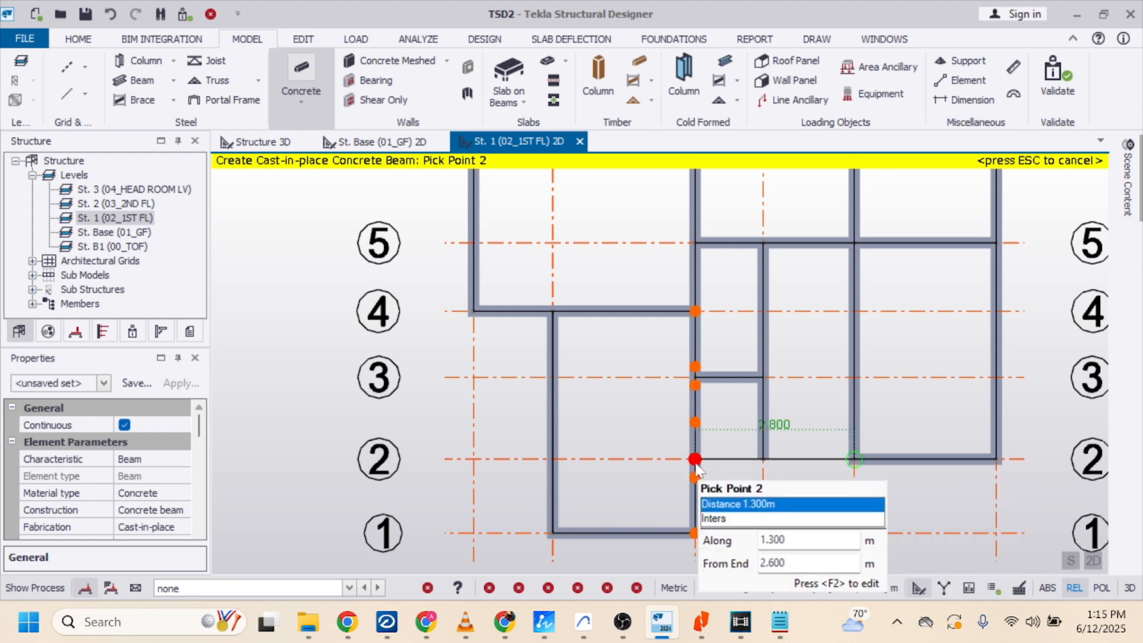
pyautogui.click(695, 459)
pyautogui.press('Escape')
pyautogui.scroll(-3, 667, 459)
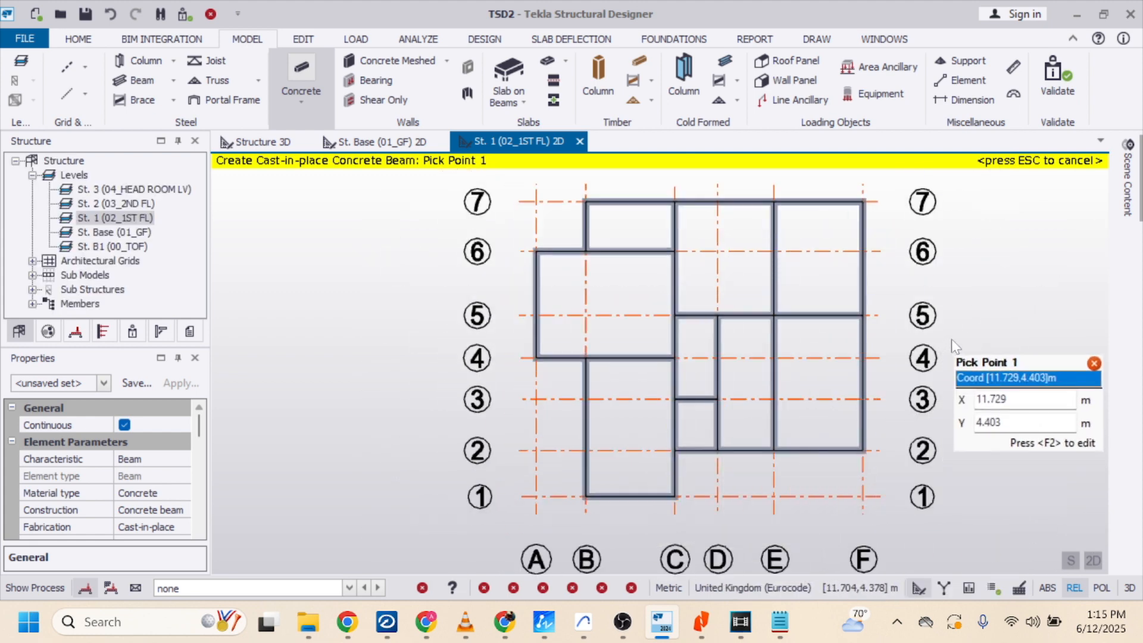
# In the 3D structure view, set the construction level source of 03_2ND FL to level 1 to copy the first floor beams
pyautogui.click(284, 143)
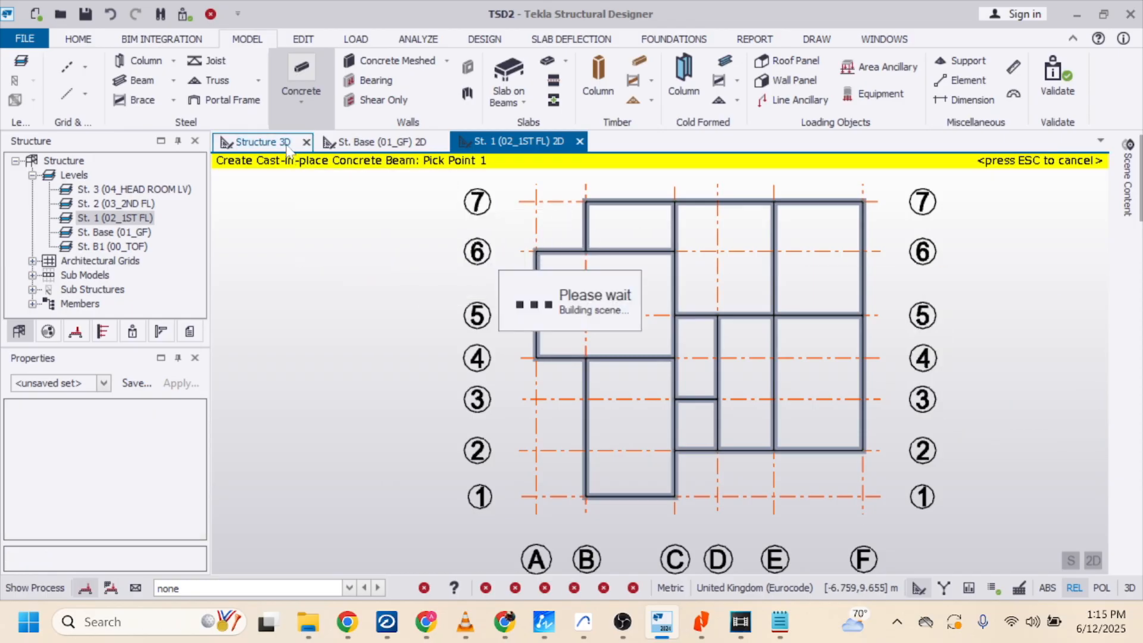
pyautogui.scroll(2, 824, 268)
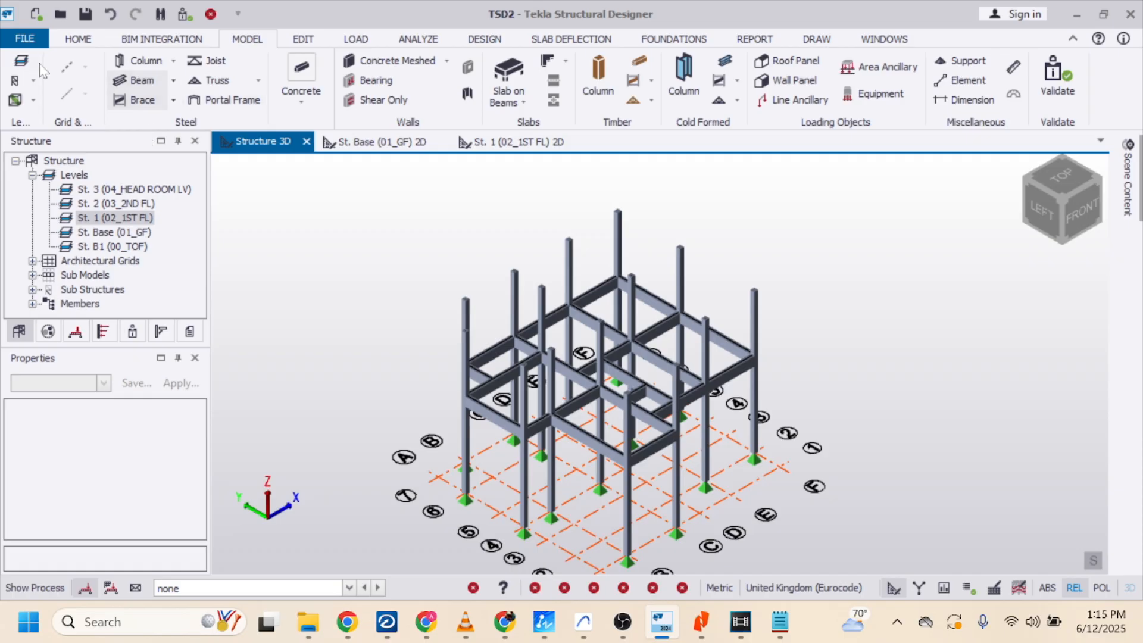
pyautogui.click(22, 62)
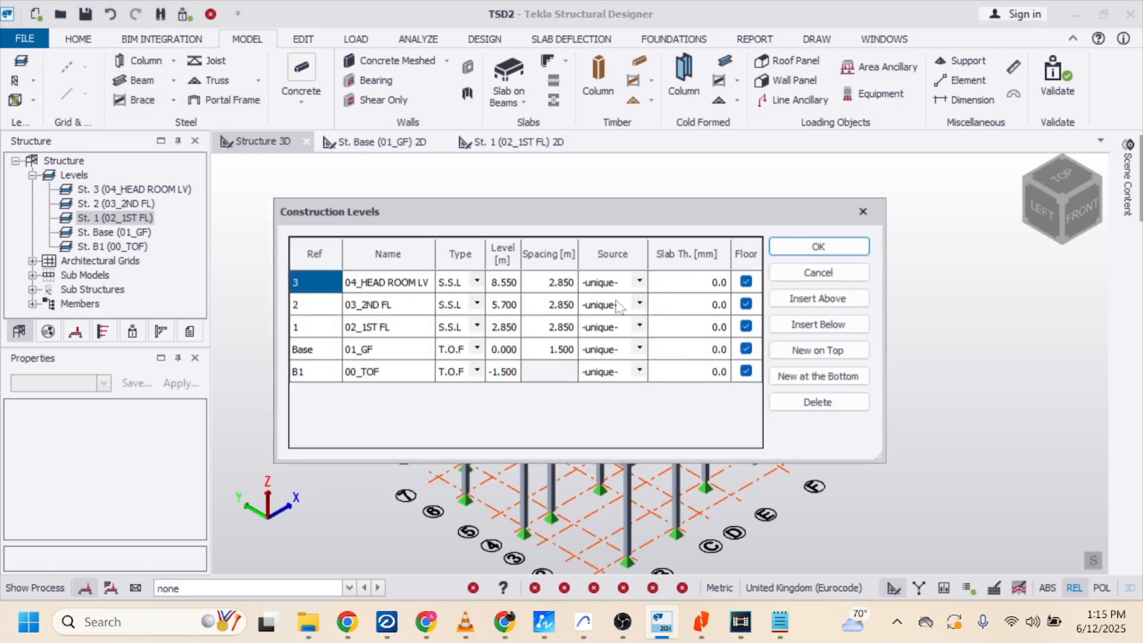
pyautogui.click(639, 304)
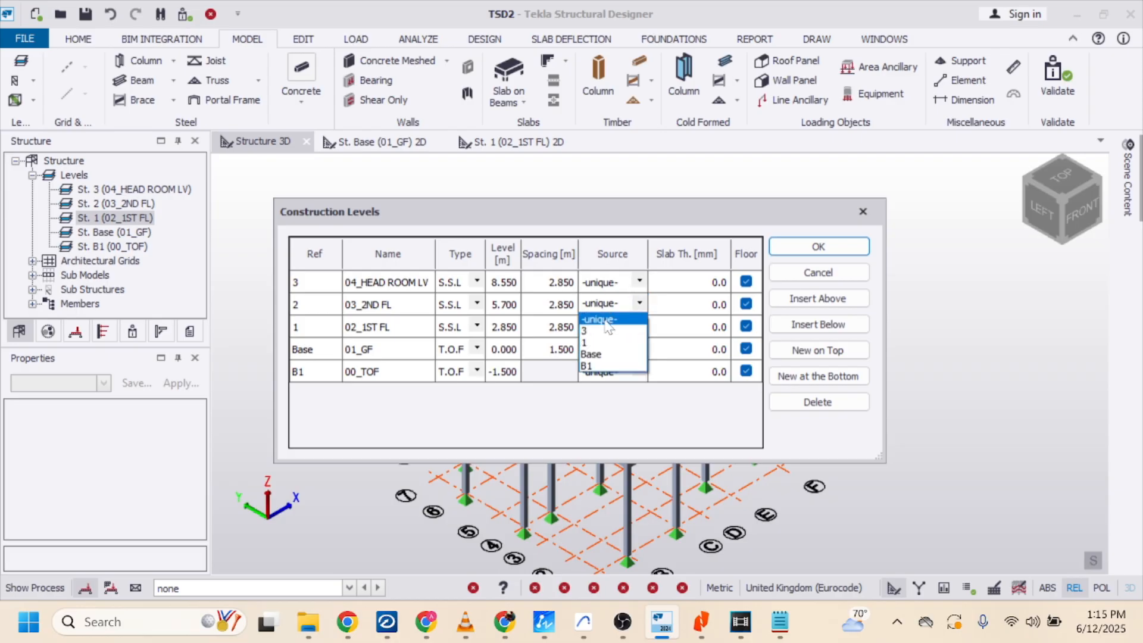
pyautogui.click(595, 343)
pyautogui.click(803, 253)
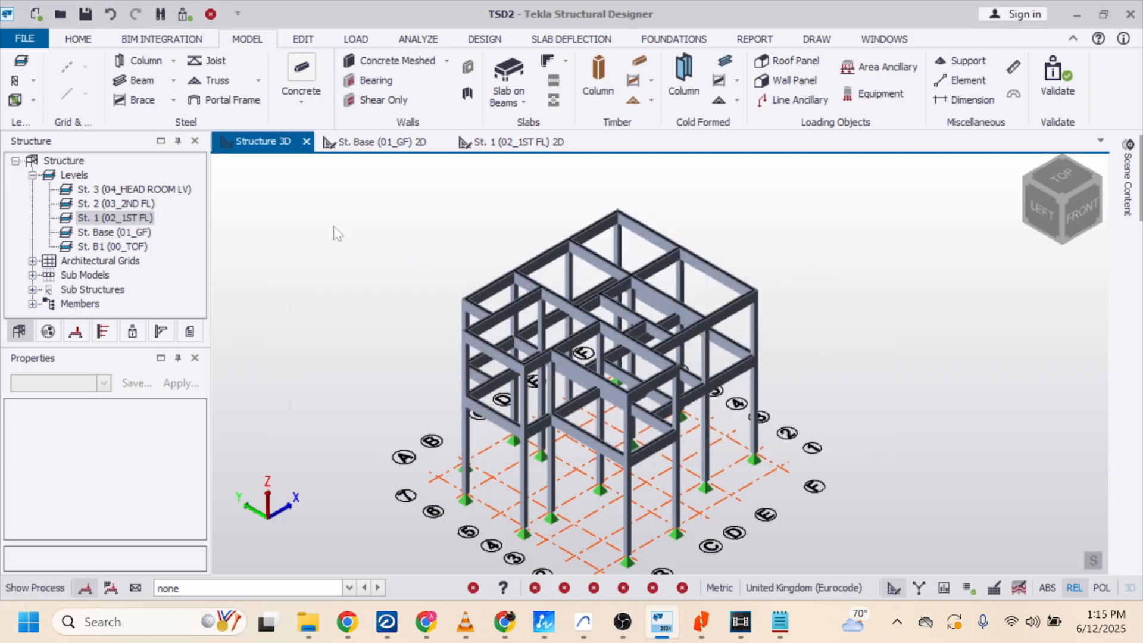
# Set the construction level source of 03_2ND FL to -unique-
pyautogui.click(22, 64)
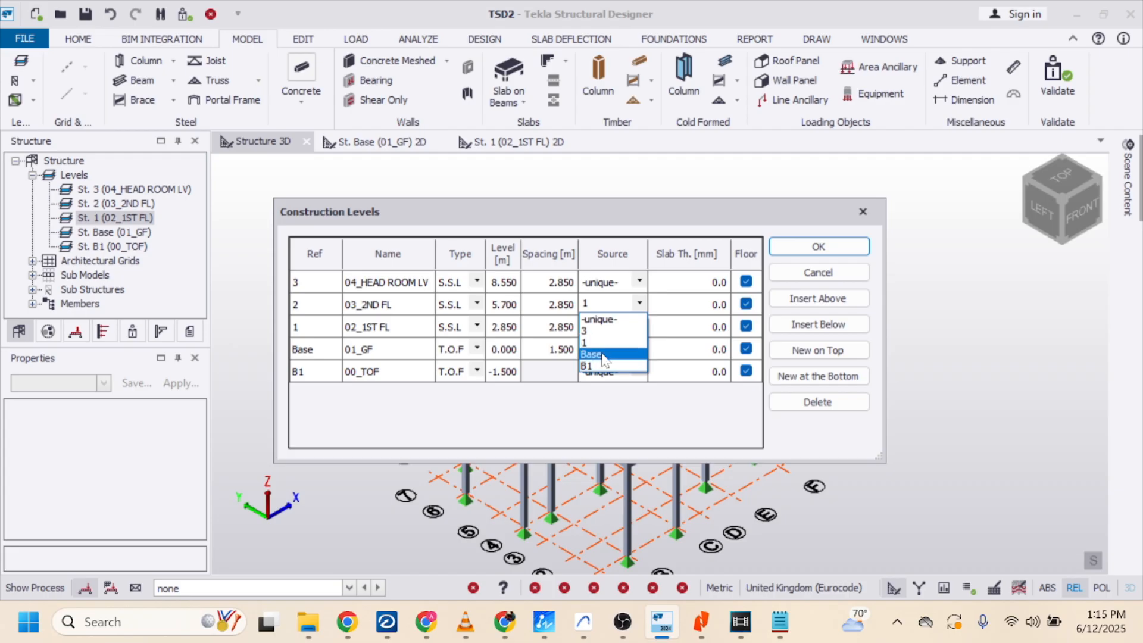
pyautogui.click(619, 322)
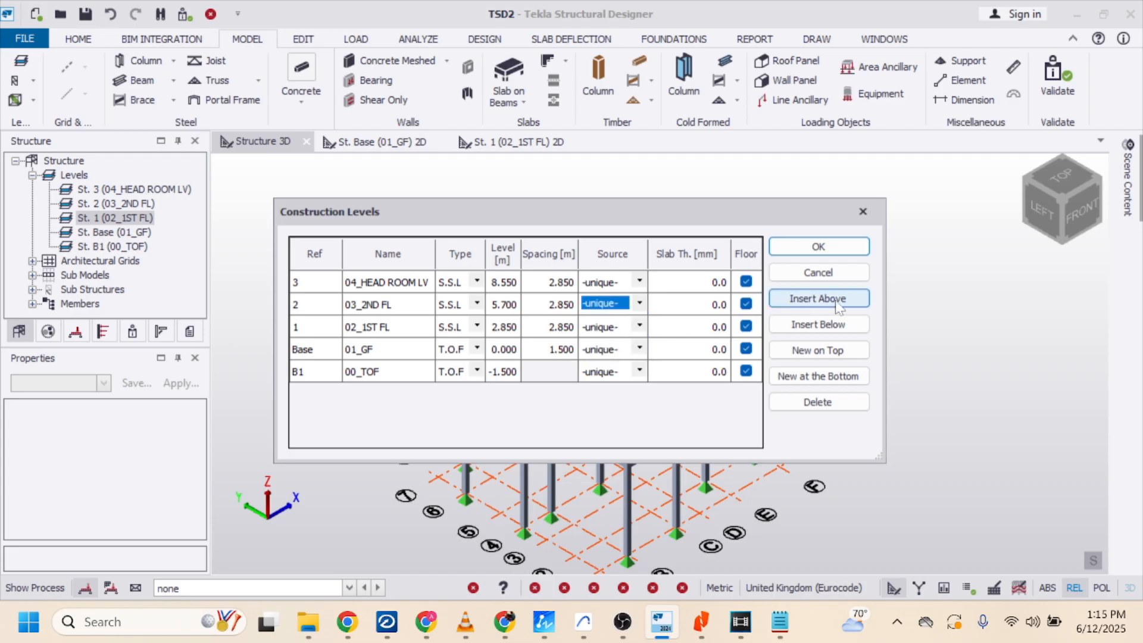
pyautogui.click(812, 248)
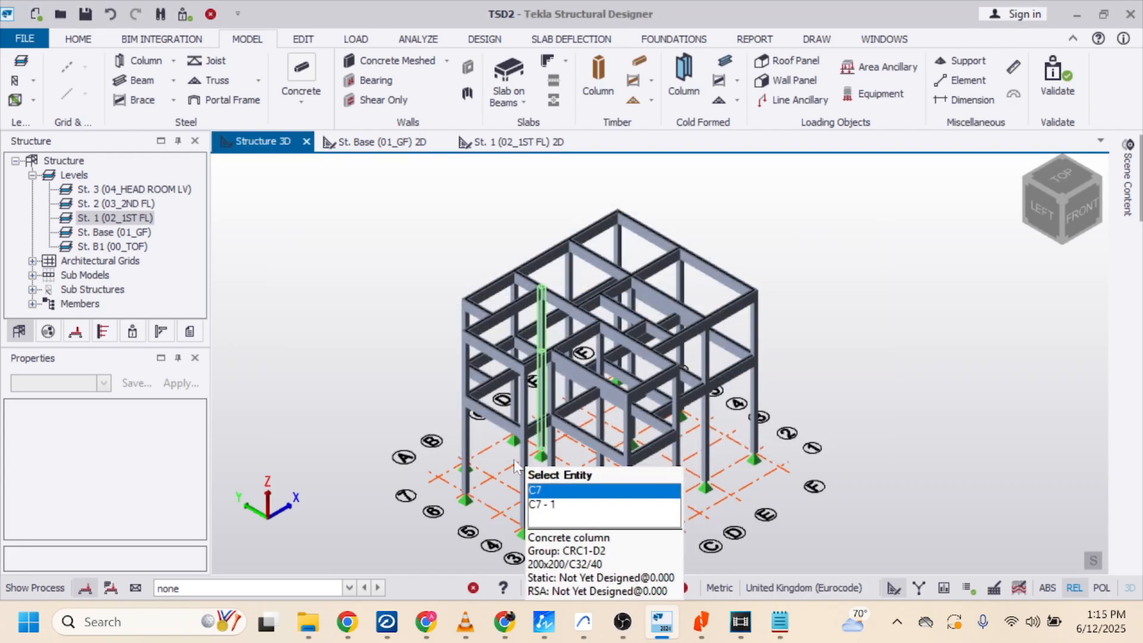
# Set the top level of the four columns at grid lines B and C with 1 and 4 to St. 3 (04_HEAD ROOM LV)
pyautogui.scroll(2, 561, 490)
pyautogui.click(560, 490)
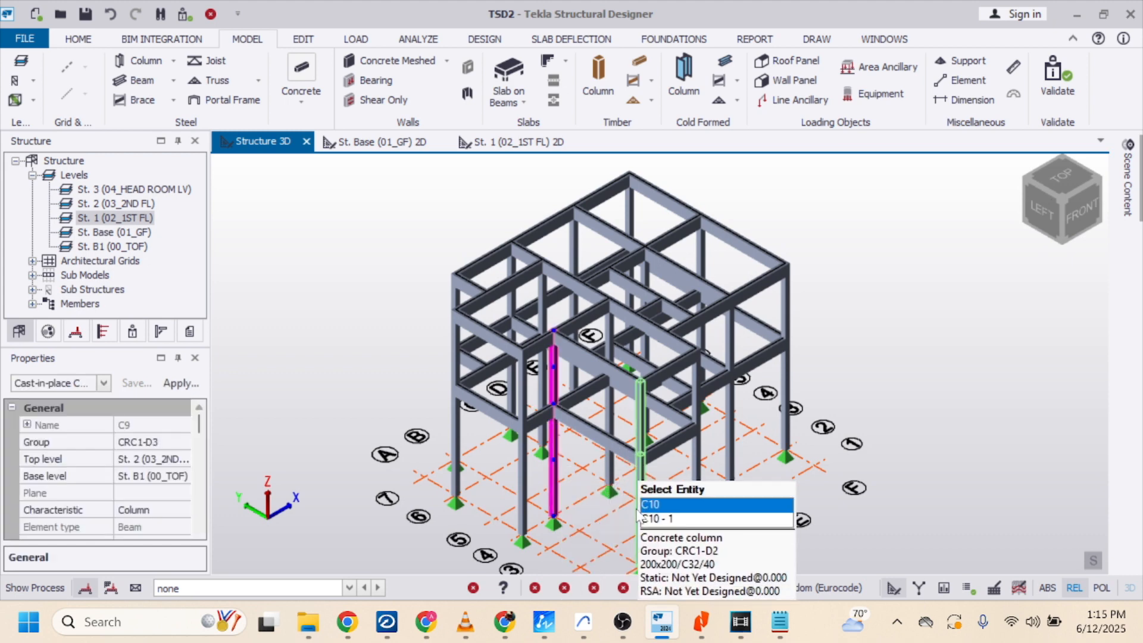
pyautogui.click(685, 499)
pyautogui.click(694, 468)
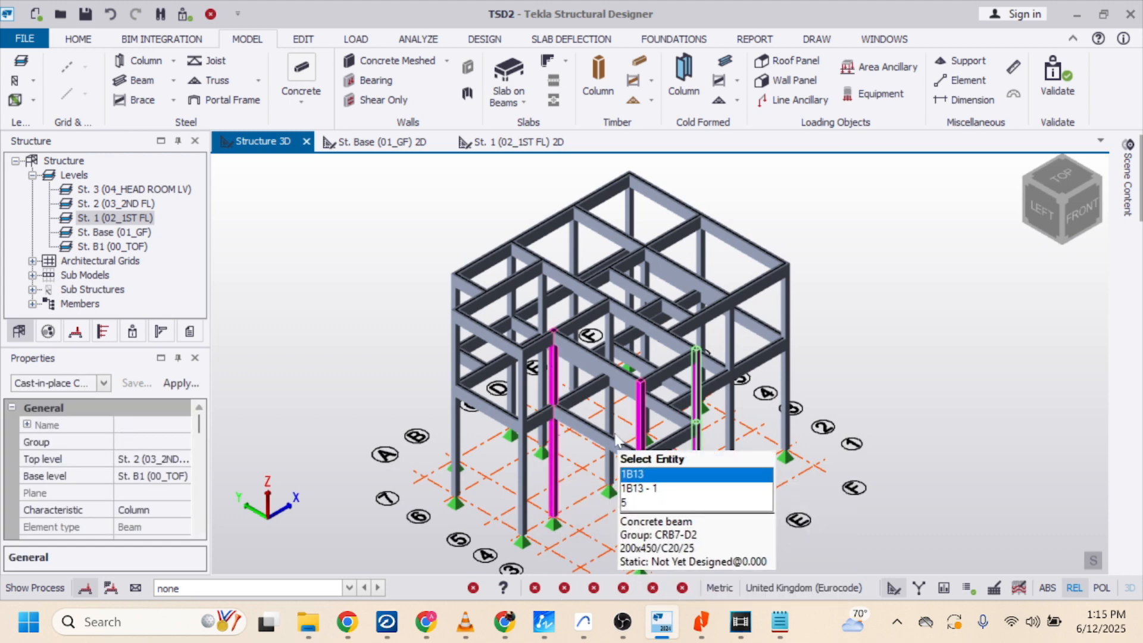
pyautogui.click(608, 417)
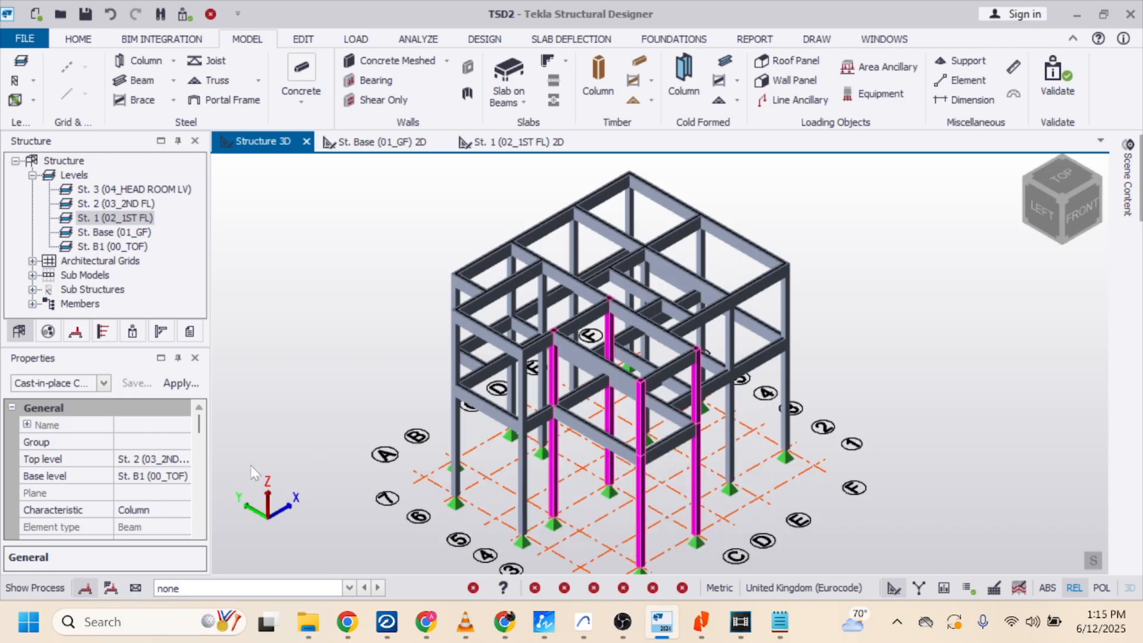
pyautogui.click(163, 465)
pyautogui.click(183, 460)
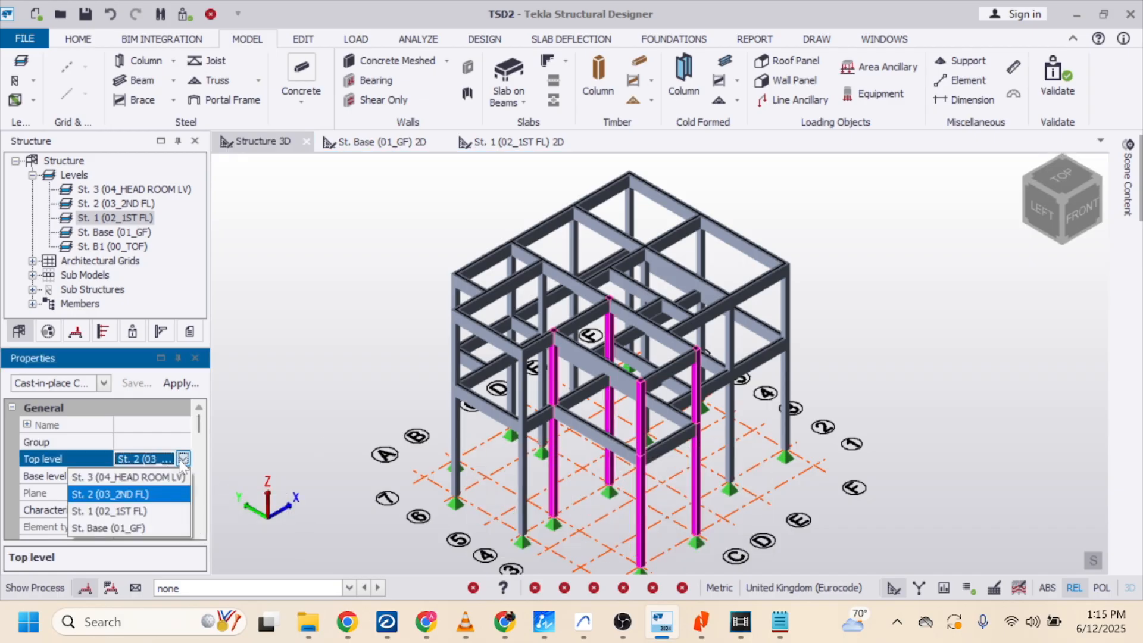
pyautogui.click(147, 475)
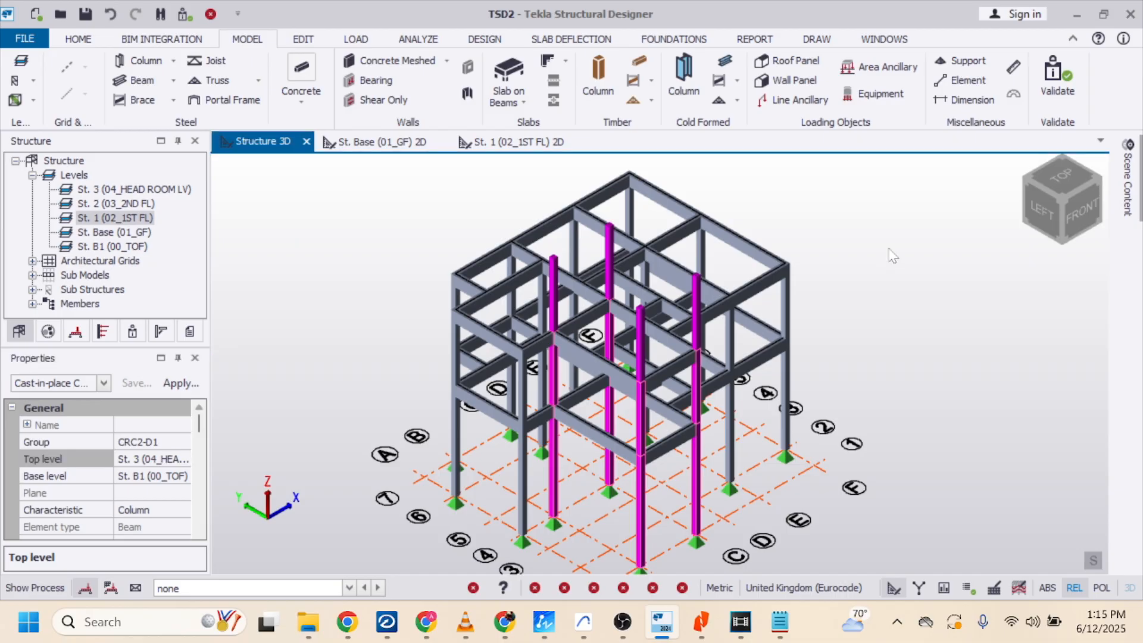
pyautogui.click(945, 269)
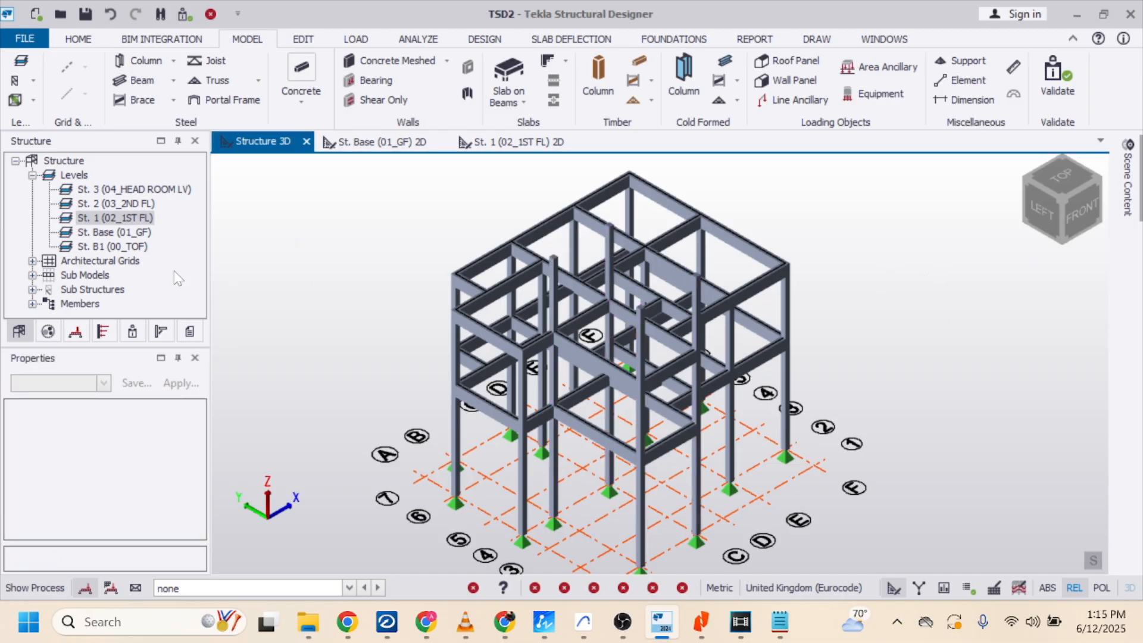
# In the St. 3 (04_HEAD ROOM LV) plan view, add a concrete beam on grid line 4 between grid lines B and C
pyautogui.doubleClick(136, 190)
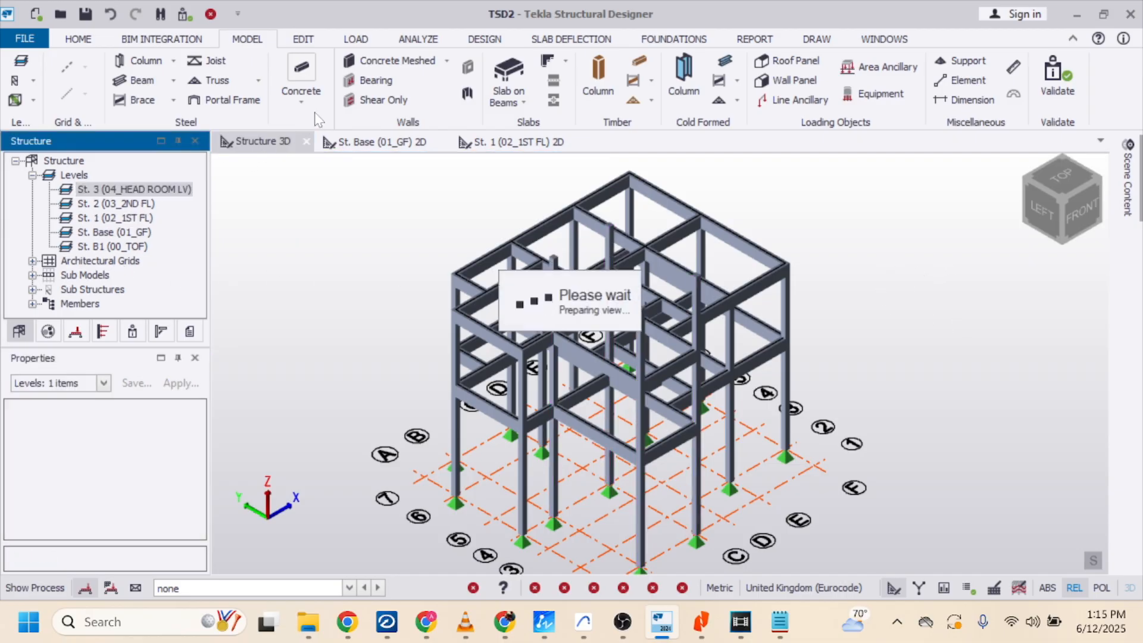
pyautogui.click(305, 108)
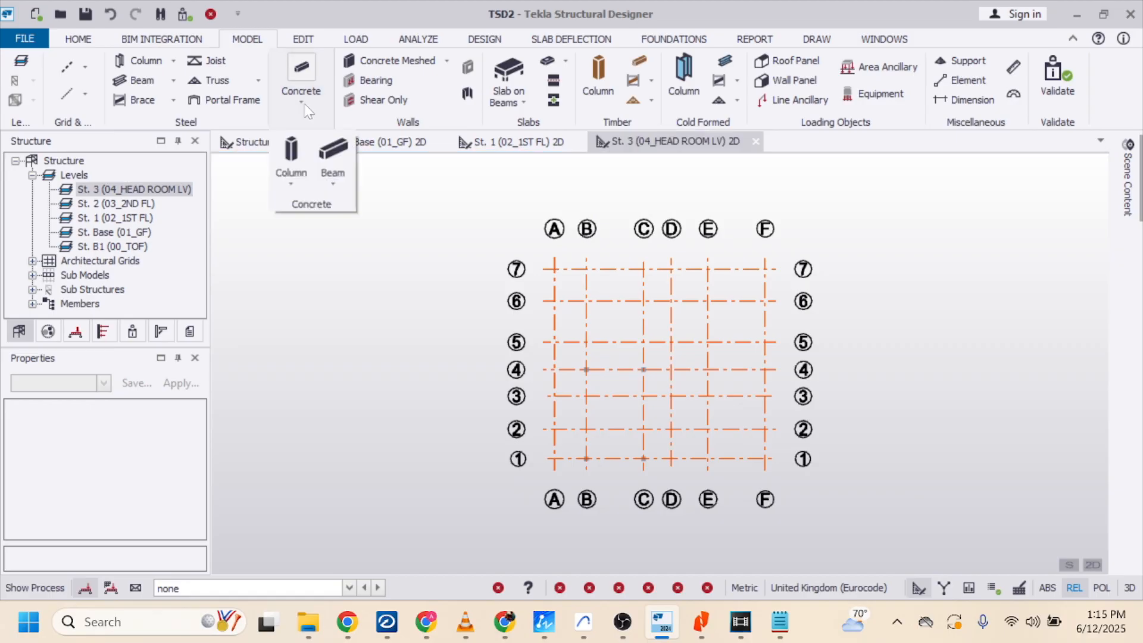
pyautogui.click(331, 154)
pyautogui.scroll(2, 642, 403)
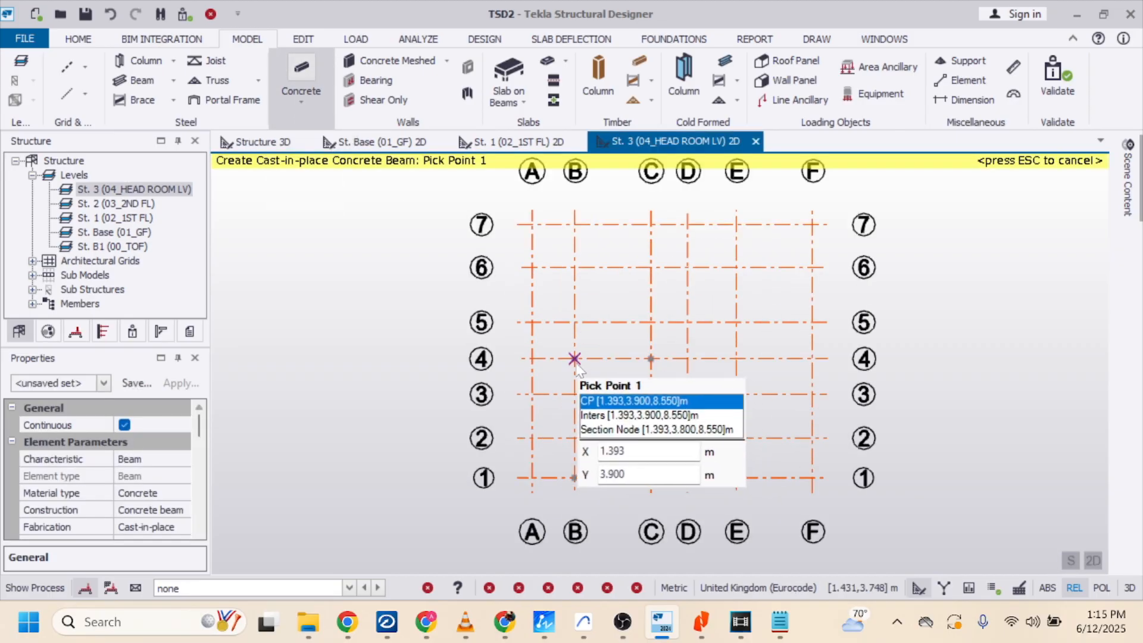
pyautogui.click(575, 358)
pyautogui.click(651, 358)
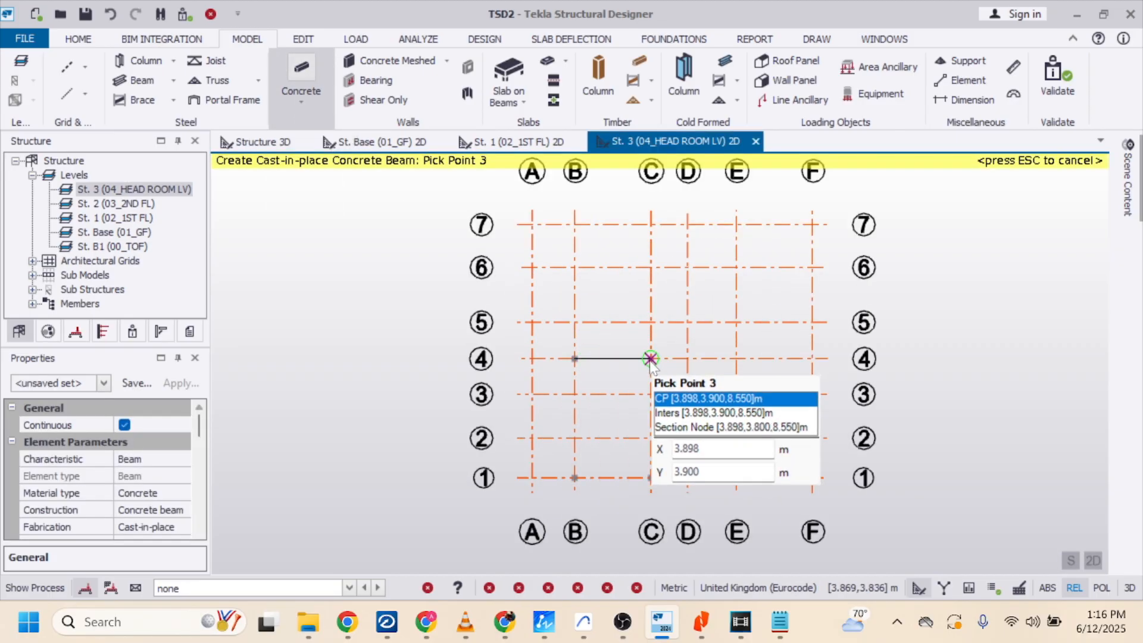
pyautogui.click(651, 358)
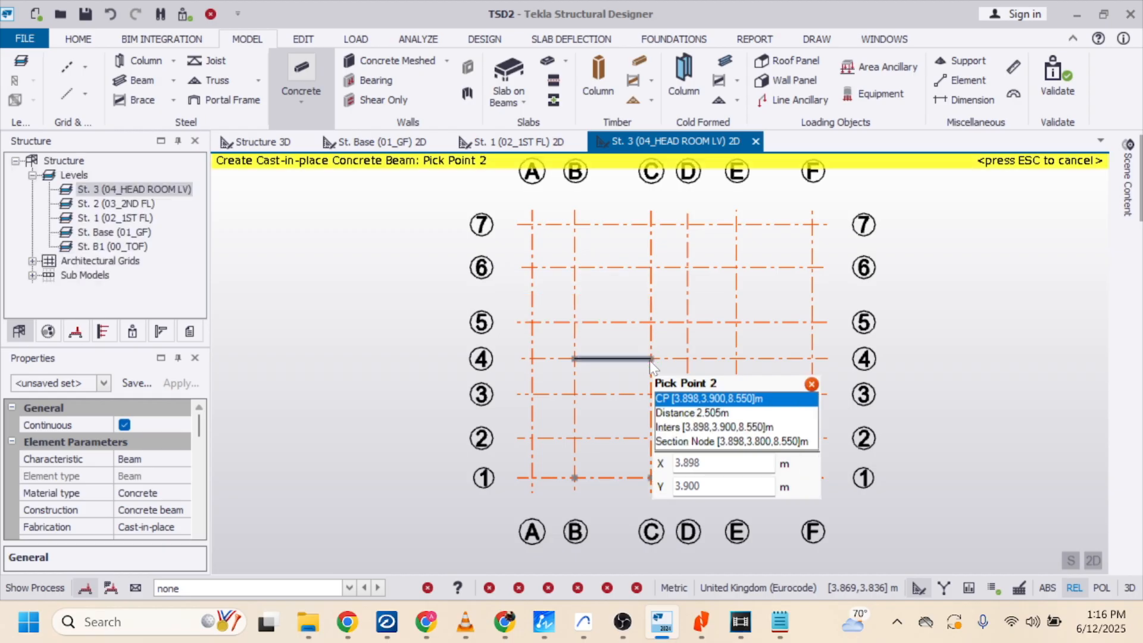
# Add head room level concrete beams on grid line C from grid line 4 to 1 and on grid line 1 from C to B
pyautogui.click(651, 477)
pyautogui.click(651, 477)
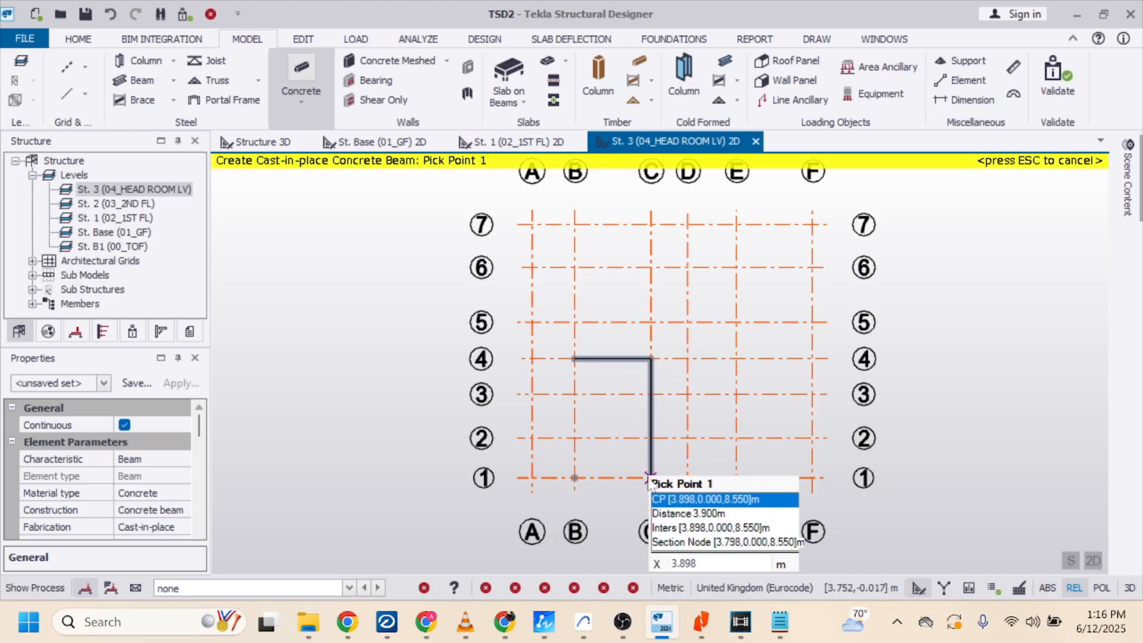
pyautogui.click(574, 478)
pyautogui.click(574, 478)
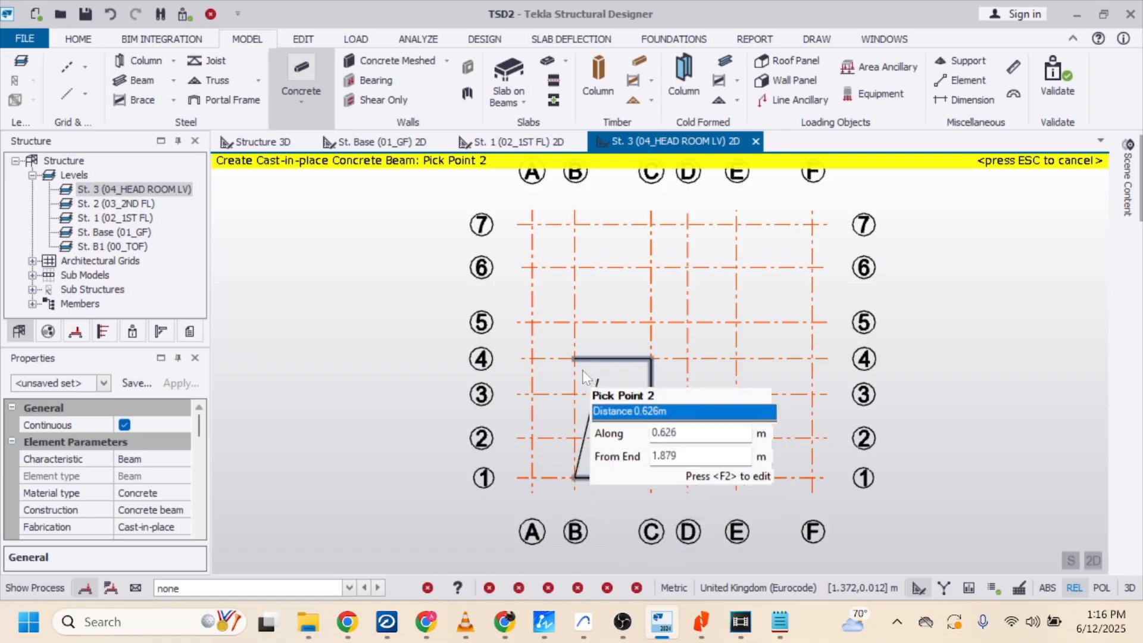
# Add the head room level concrete beam on grid line B from grid line 1 to 4 and end the beam command
pyautogui.click(574, 358)
pyautogui.click(573, 359)
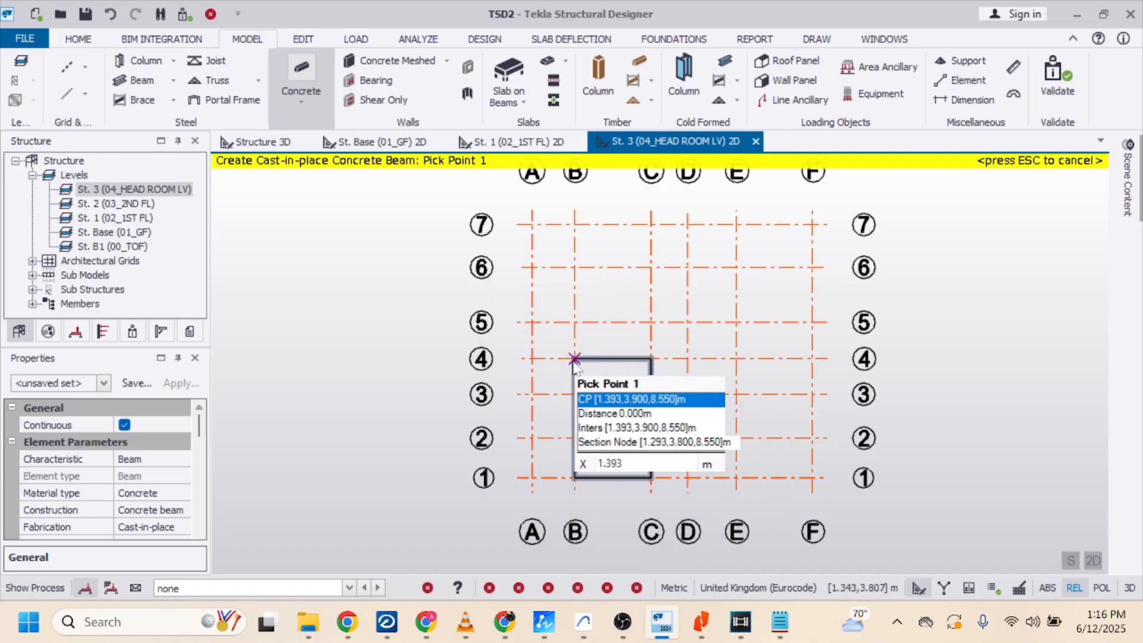
pyautogui.press('Escape')
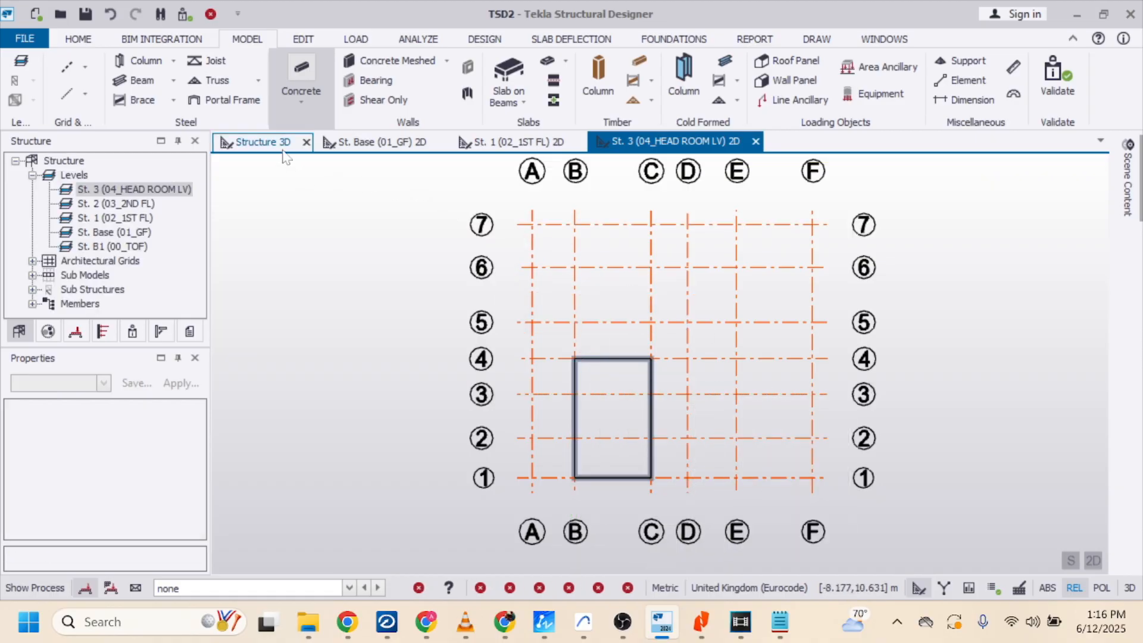
# In the Structure 3D view, select the whole model and set Mx of all the supports to Fixed
pyautogui.click(283, 150)
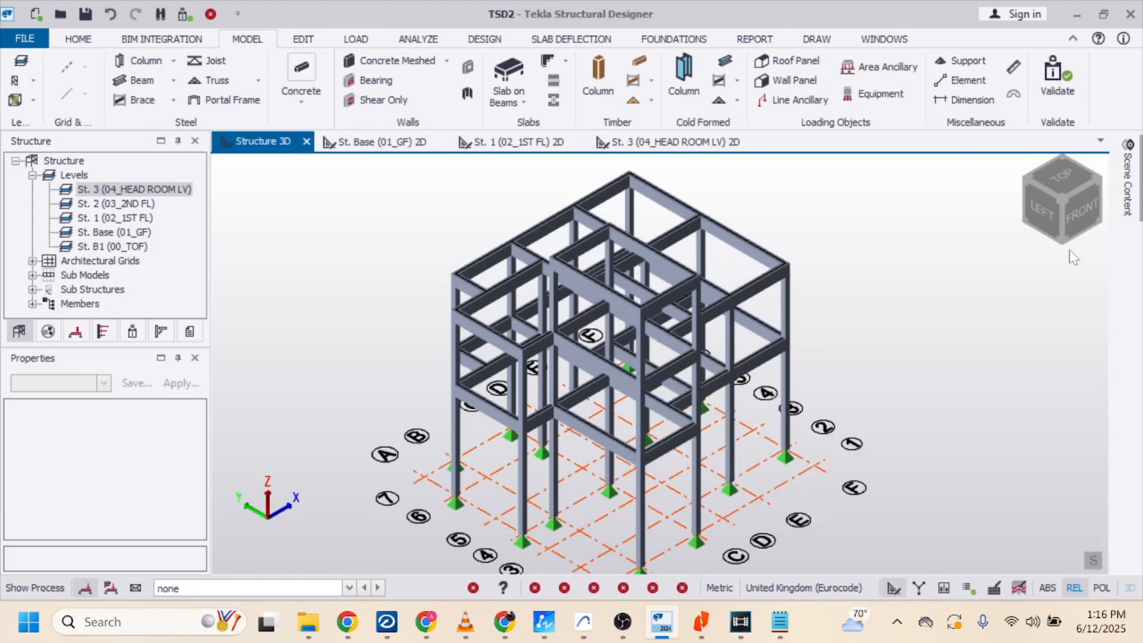
pyautogui.scroll(-1, 777, 237)
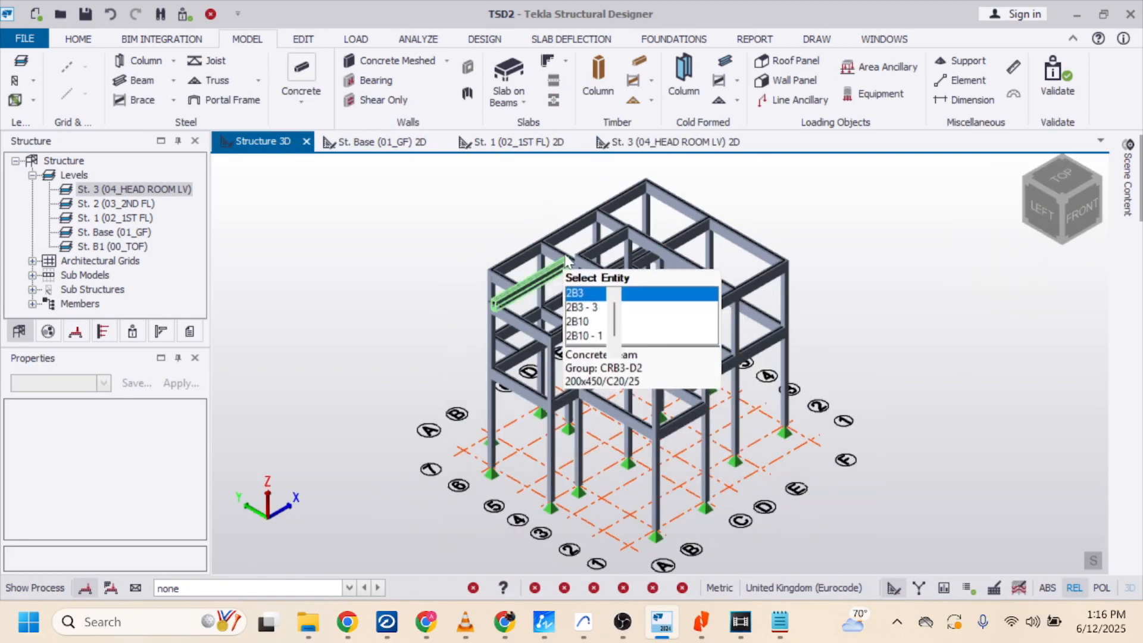
pyautogui.scroll(-2, 566, 260)
pyautogui.moveTo(518, 188); pyautogui.dragTo(777, 471)
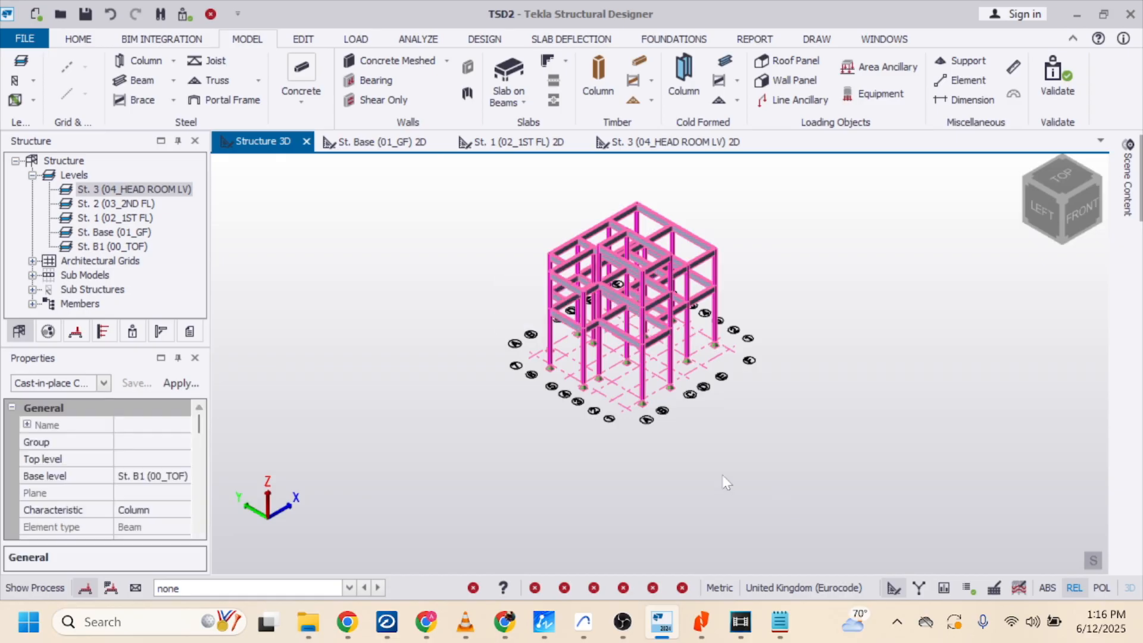
pyautogui.click(105, 384)
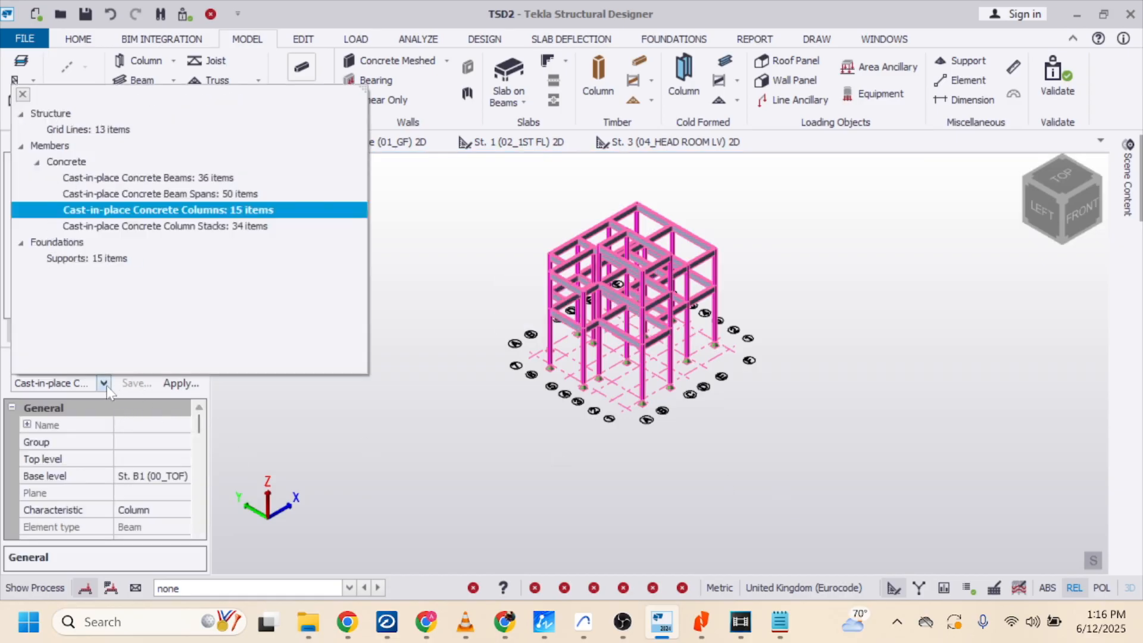
pyautogui.click(89, 258)
pyautogui.moveTo(195, 463); pyautogui.dragTo(195, 467)
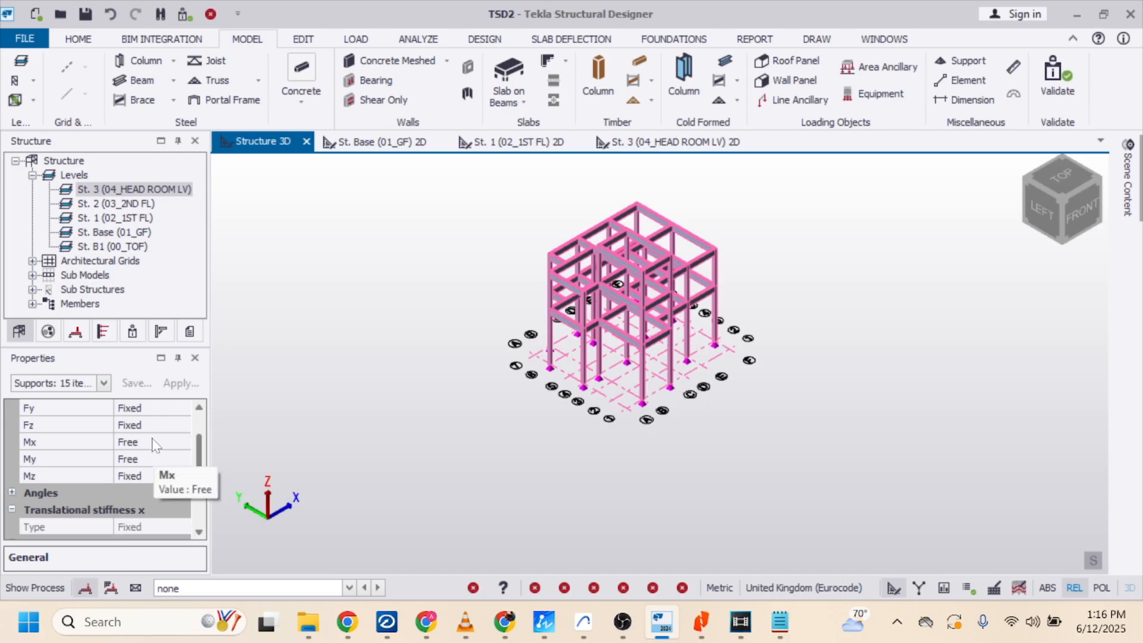
pyautogui.click(154, 442)
pyautogui.click(184, 443)
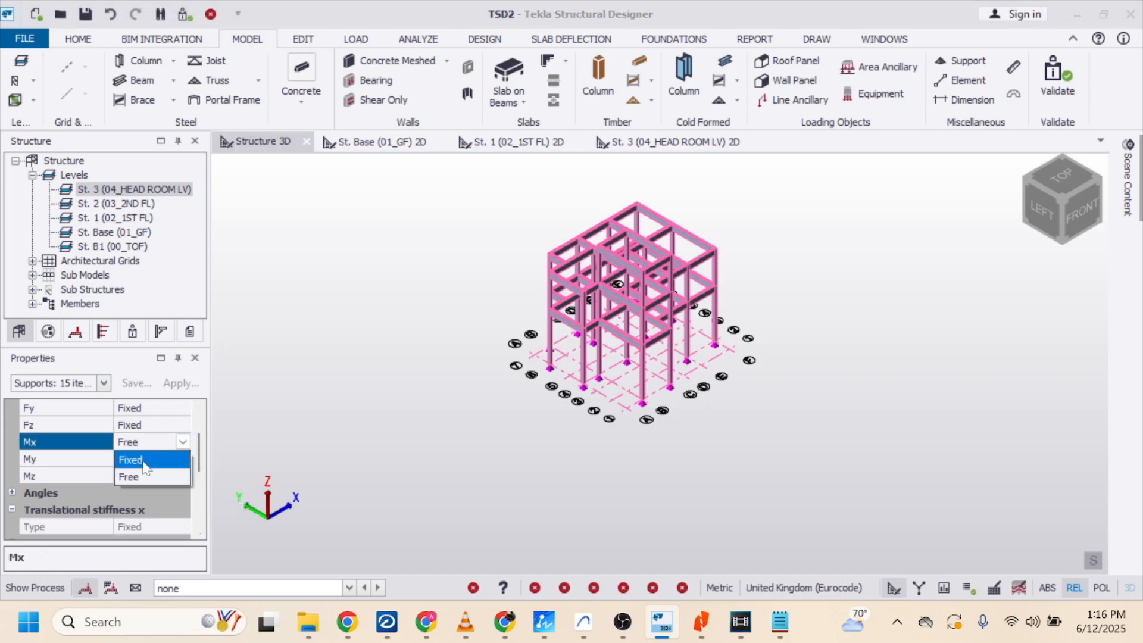
pyautogui.click(154, 460)
# Set My of the selected supports to Fixed and clear the selection
pyautogui.click(154, 459)
pyautogui.click(183, 459)
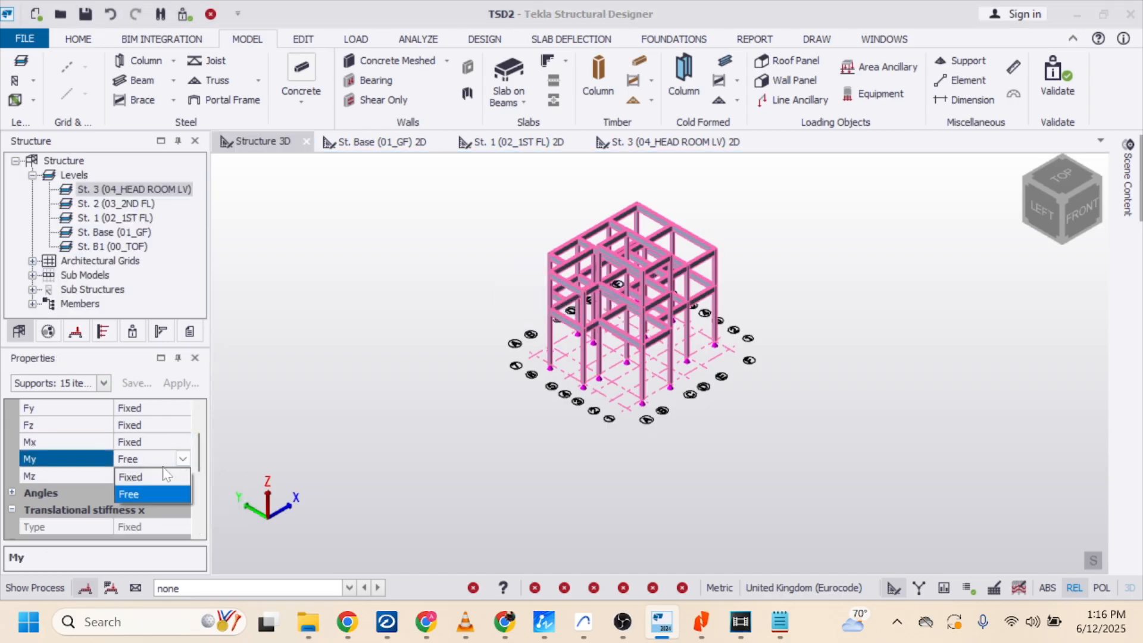
pyautogui.click(156, 475)
pyautogui.moveTo(655, 307)
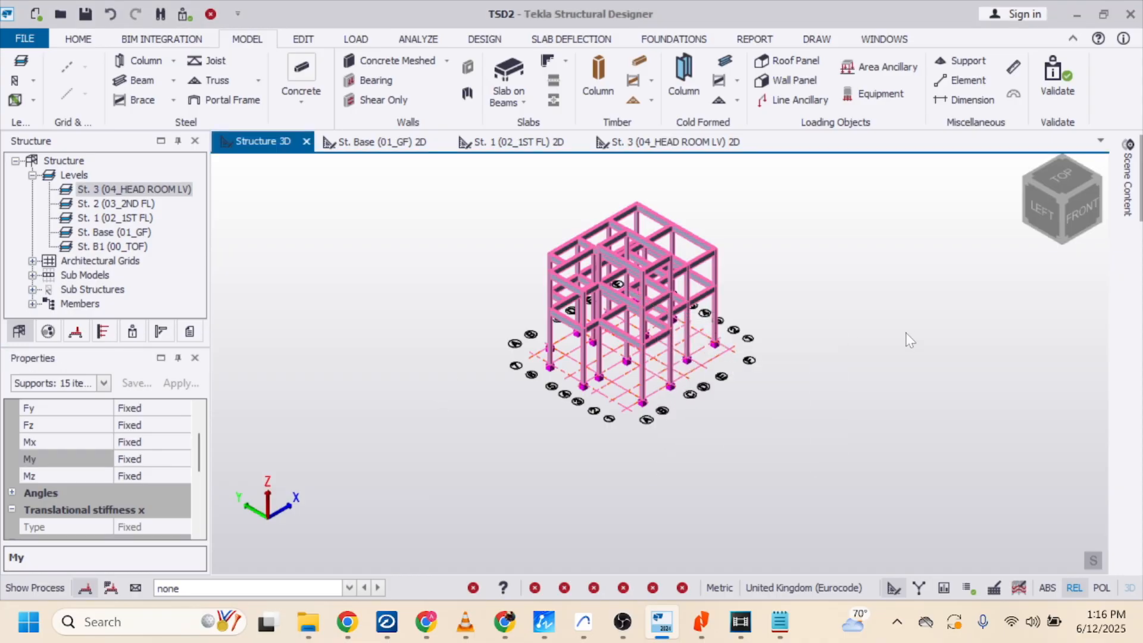
pyautogui.press('Escape')
pyautogui.scroll(3, 803, 248)
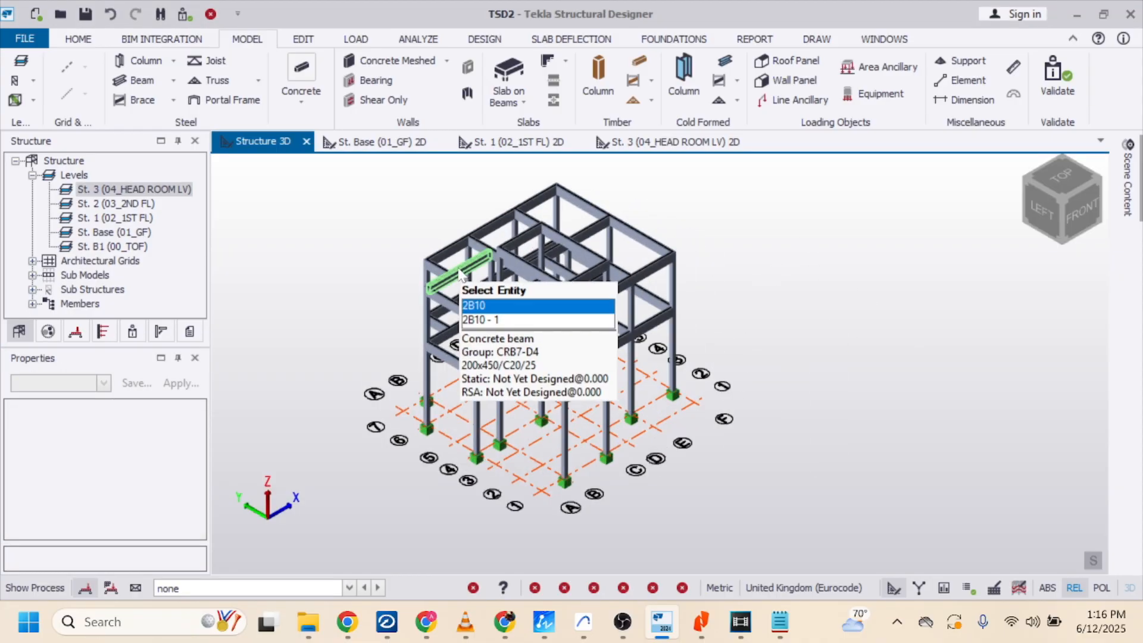
# In the St. 1 (02_1ST FL) plan view, start a slab on beams with 150 mm overall depth and concrete class C20/25
pyautogui.click(517, 142)
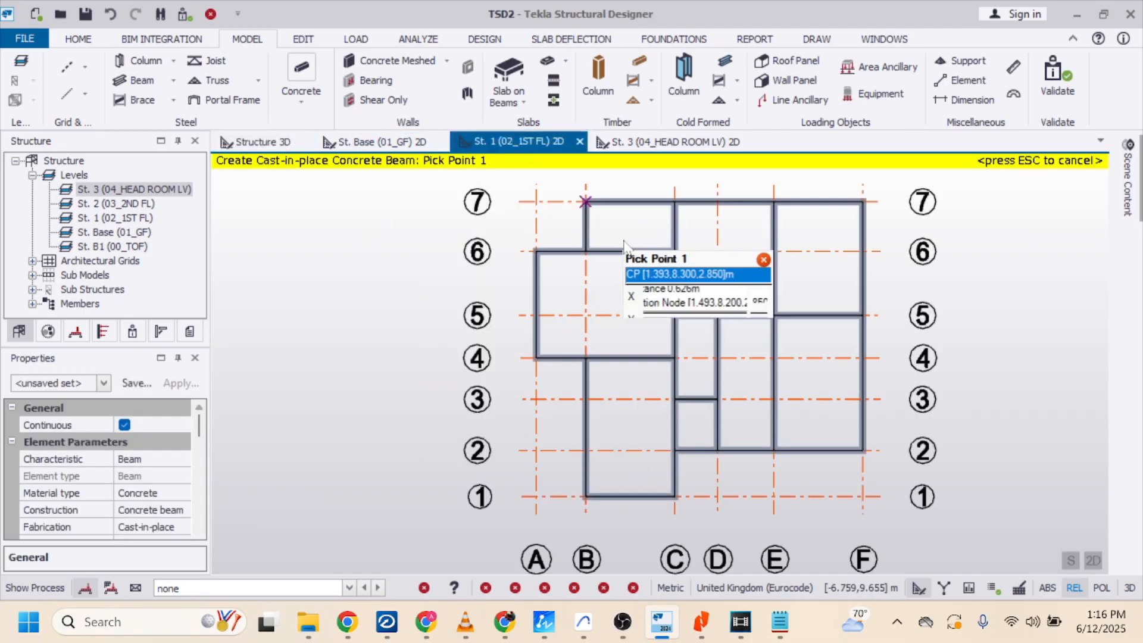
pyautogui.click(508, 78)
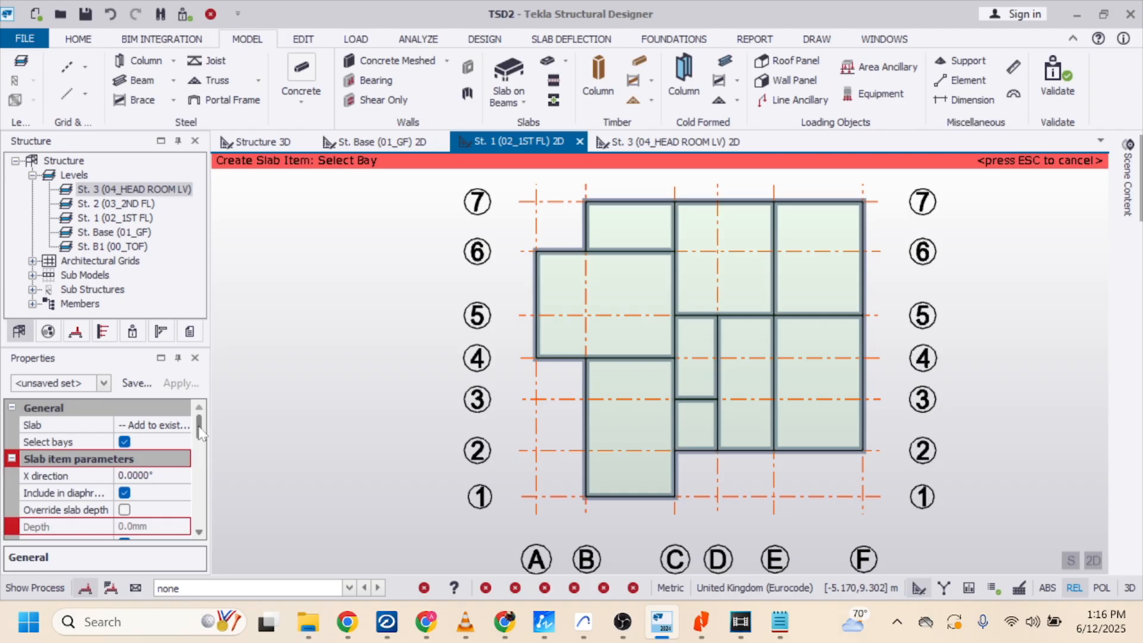
pyautogui.moveTo(200, 433); pyautogui.dragTo(194, 485)
pyautogui.click(149, 475)
pyautogui.click(117, 460)
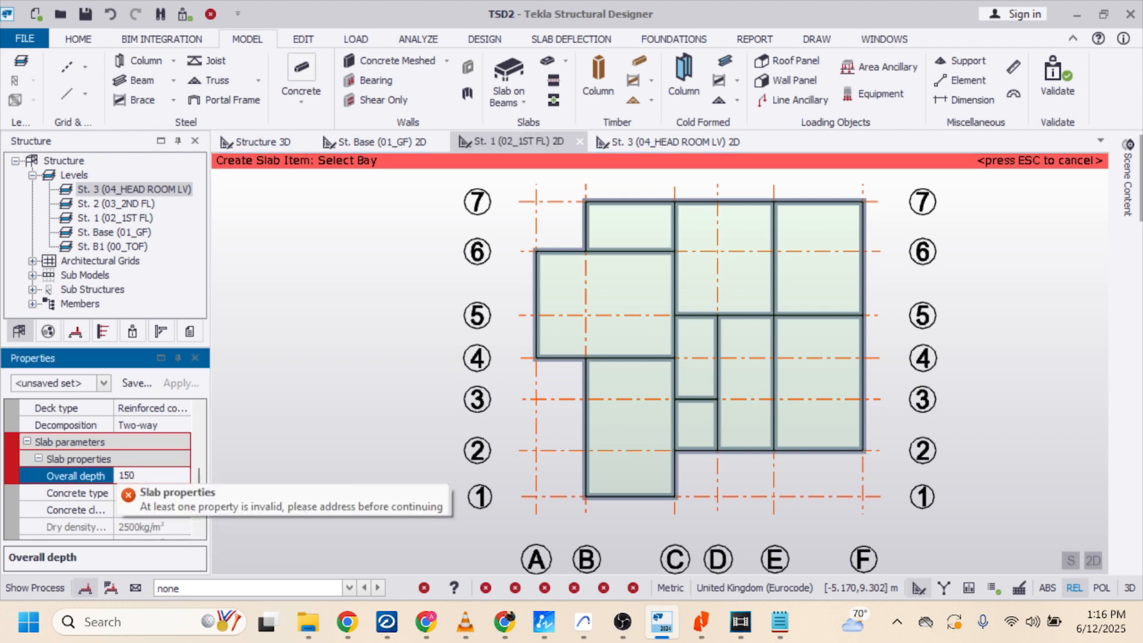
pyautogui.press('Return')
pyautogui.click(185, 512)
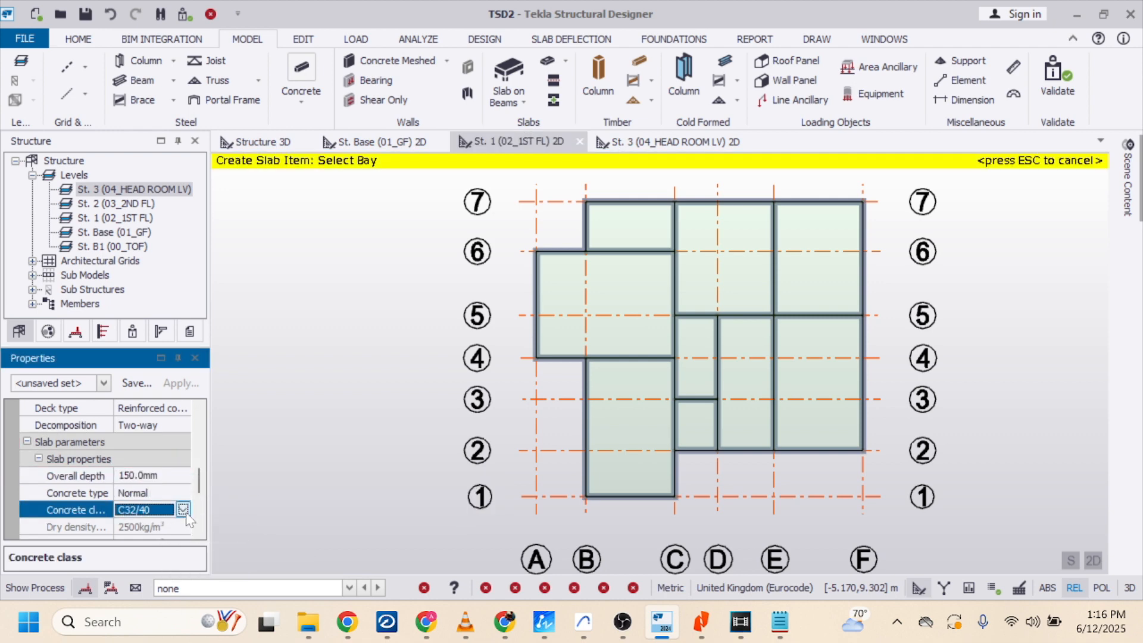
pyautogui.click(182, 510)
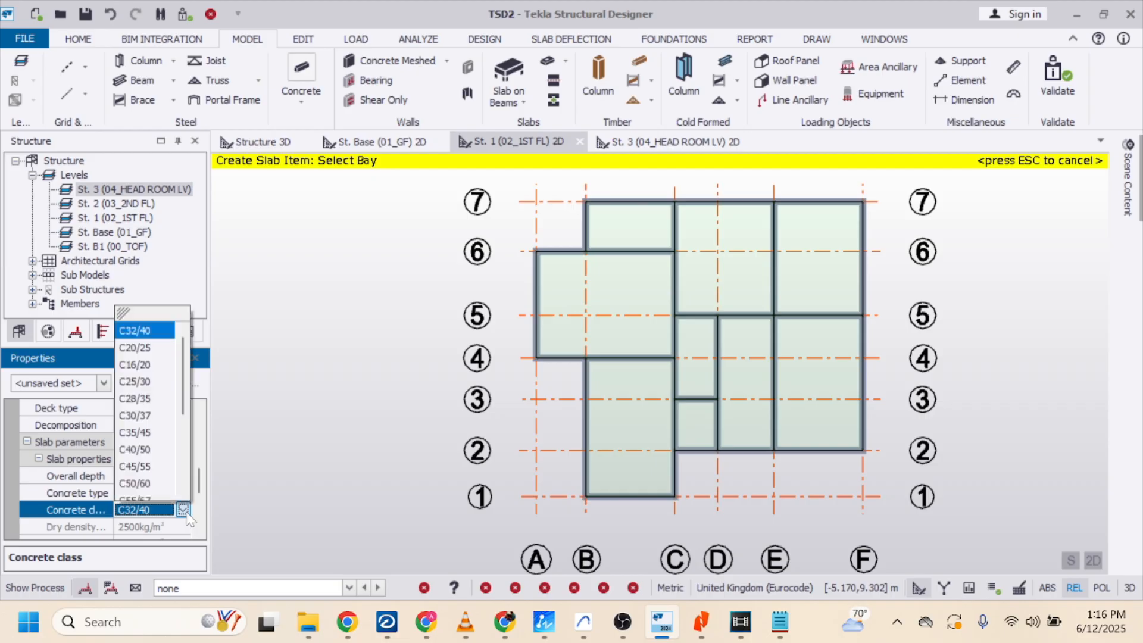
pyautogui.click(141, 348)
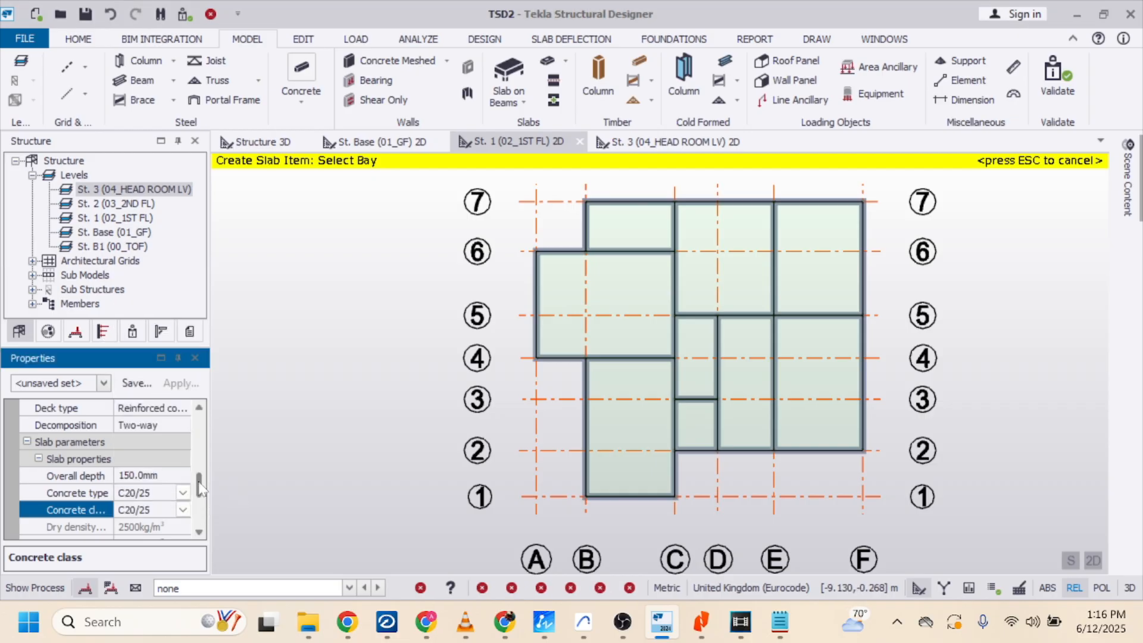
pyautogui.moveTo(200, 488); pyautogui.dragTo(199, 419)
# Place slab items in every first floor bay except the one between grid lines B–C and 1–4, and end the slab command
pyautogui.click(607, 336)
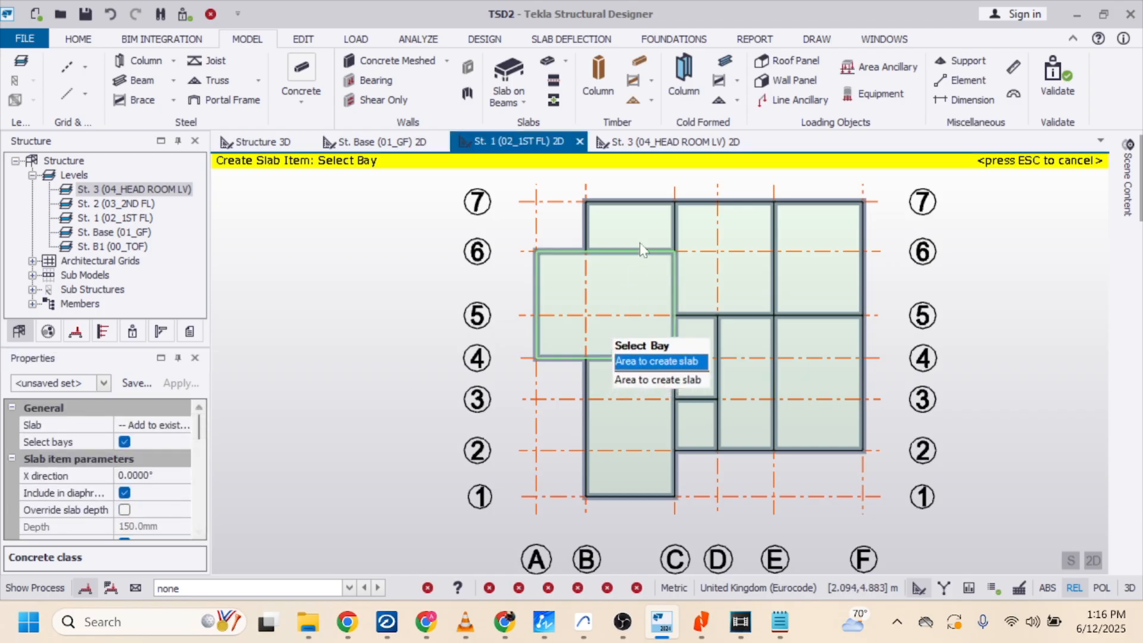
pyautogui.click(640, 229)
pyautogui.click(732, 256)
pyautogui.click(795, 254)
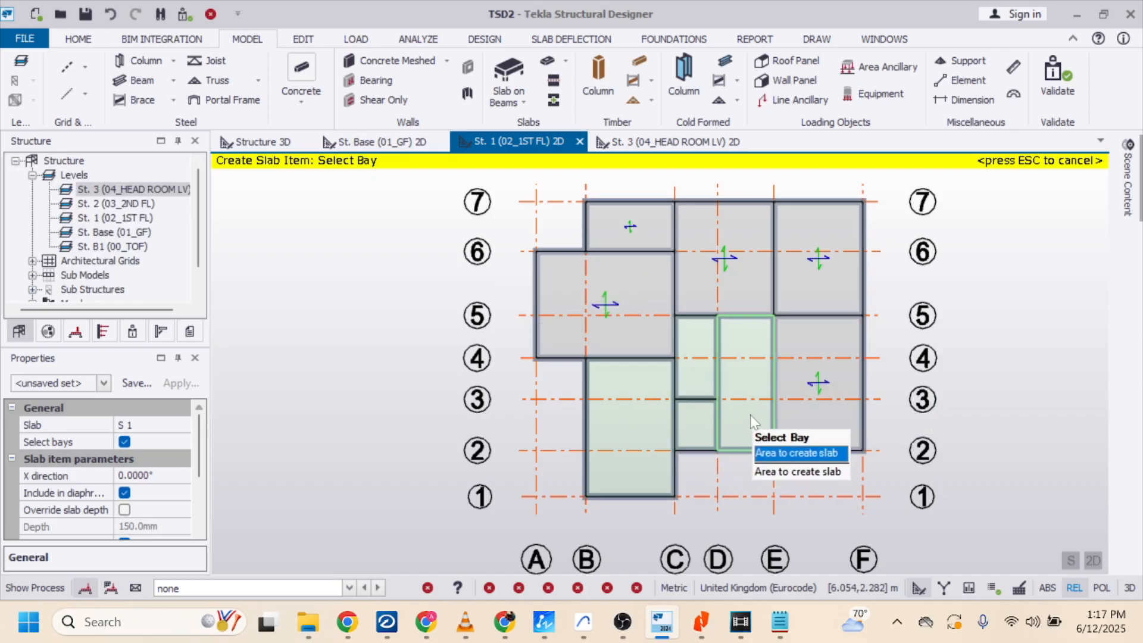
pyautogui.click(736, 415)
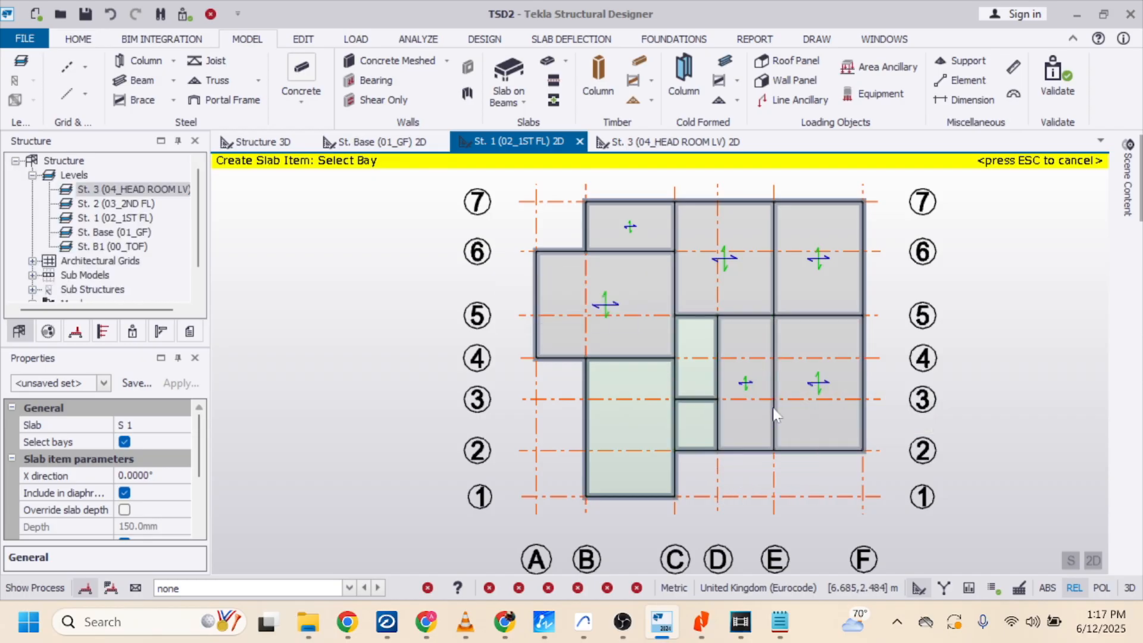
pyautogui.click(703, 438)
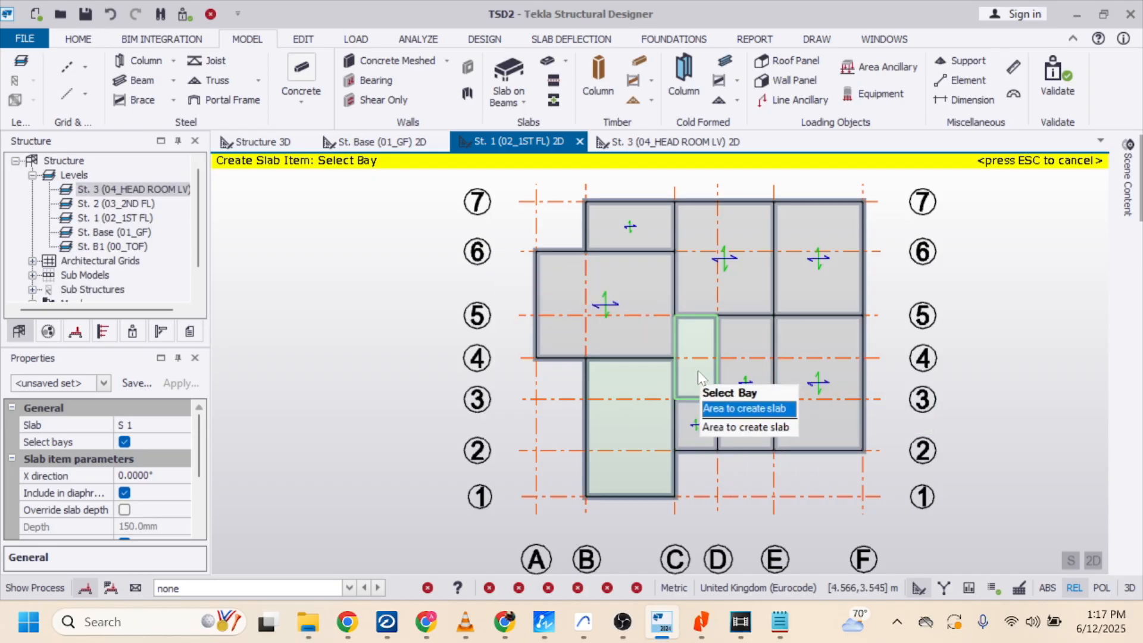
pyautogui.click(697, 370)
pyautogui.press('Escape')
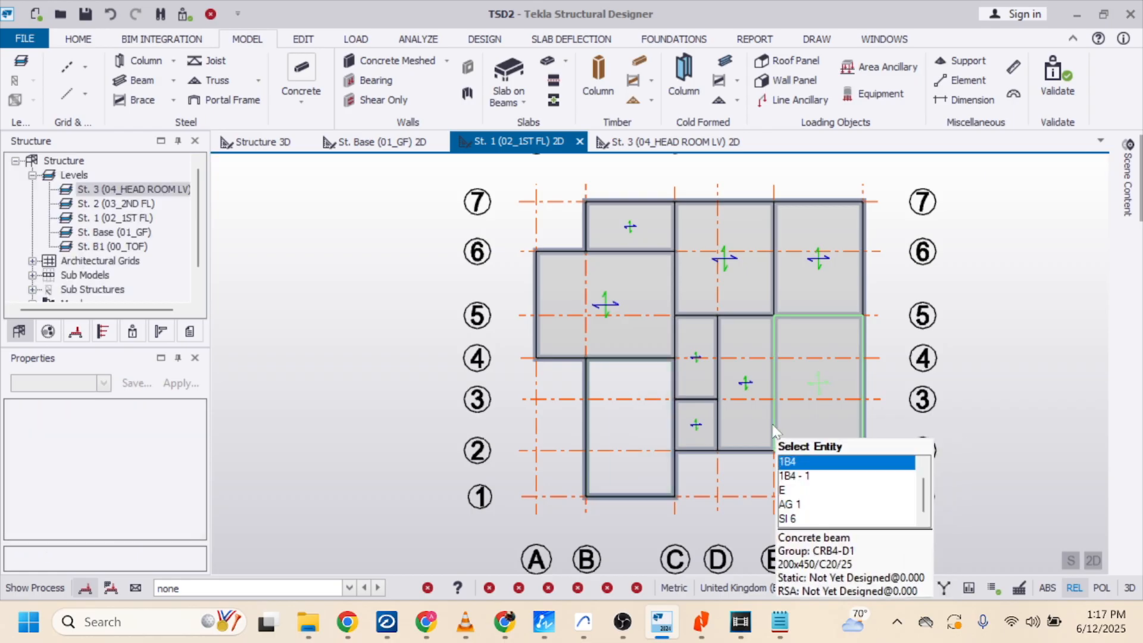
# Delete the first floor slab items in bays E–F and D–E between grid lines 2 and 5
pyautogui.click(808, 394)
pyautogui.press('Delete')
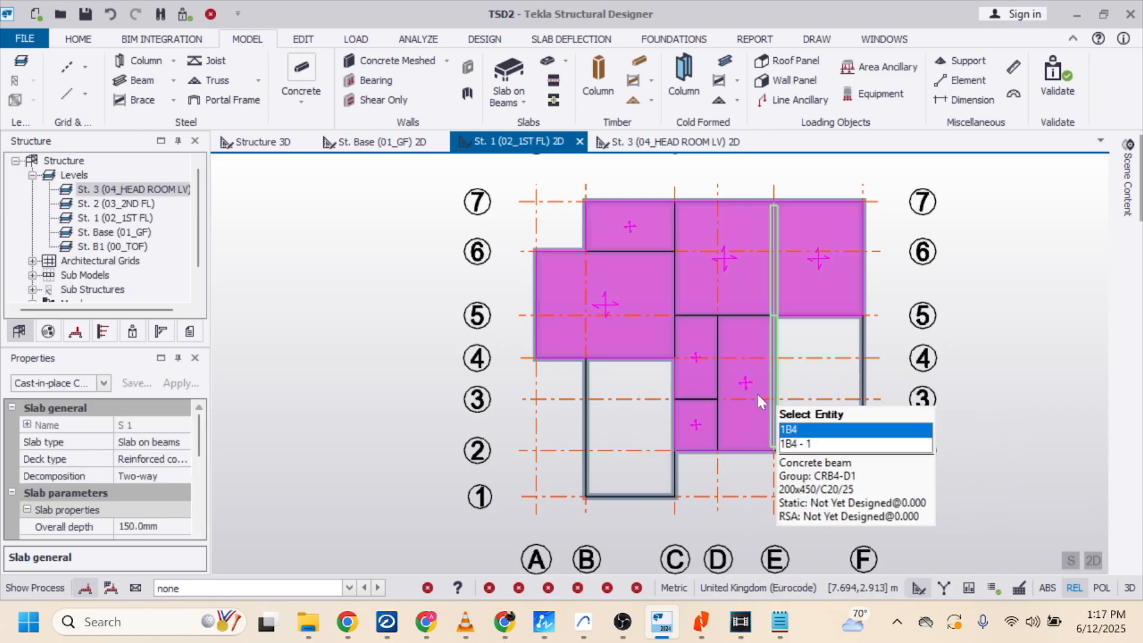
pyautogui.click(747, 386)
pyautogui.press('Delete')
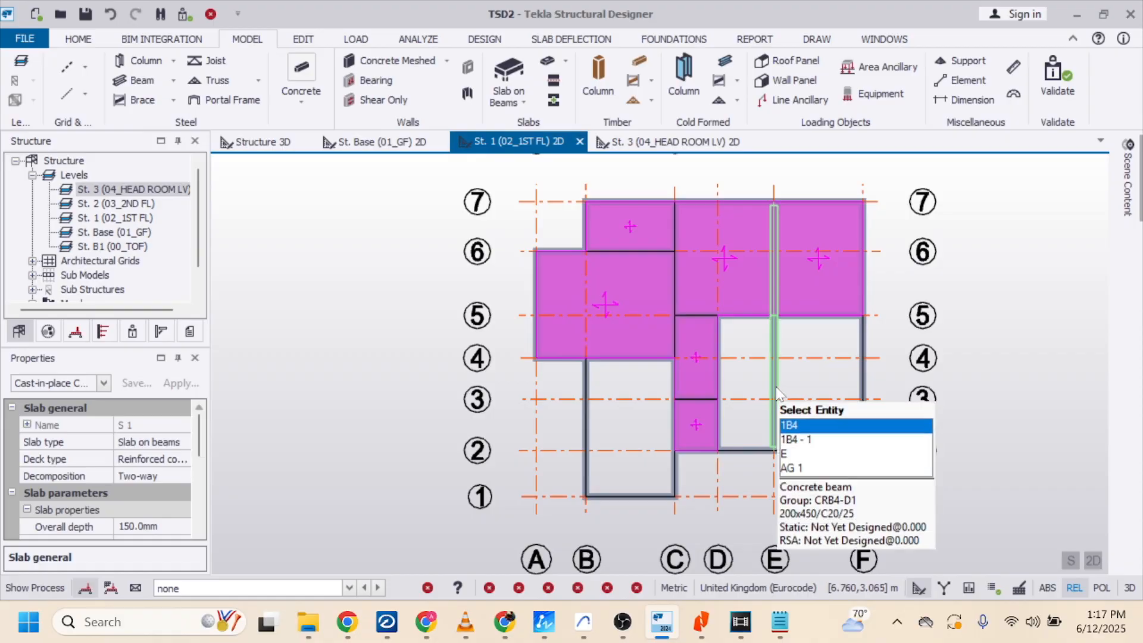
# Split the first floor beam on grid line E at grid line 5 and delete its part between grid lines 2 and 5
pyautogui.click(776, 393)
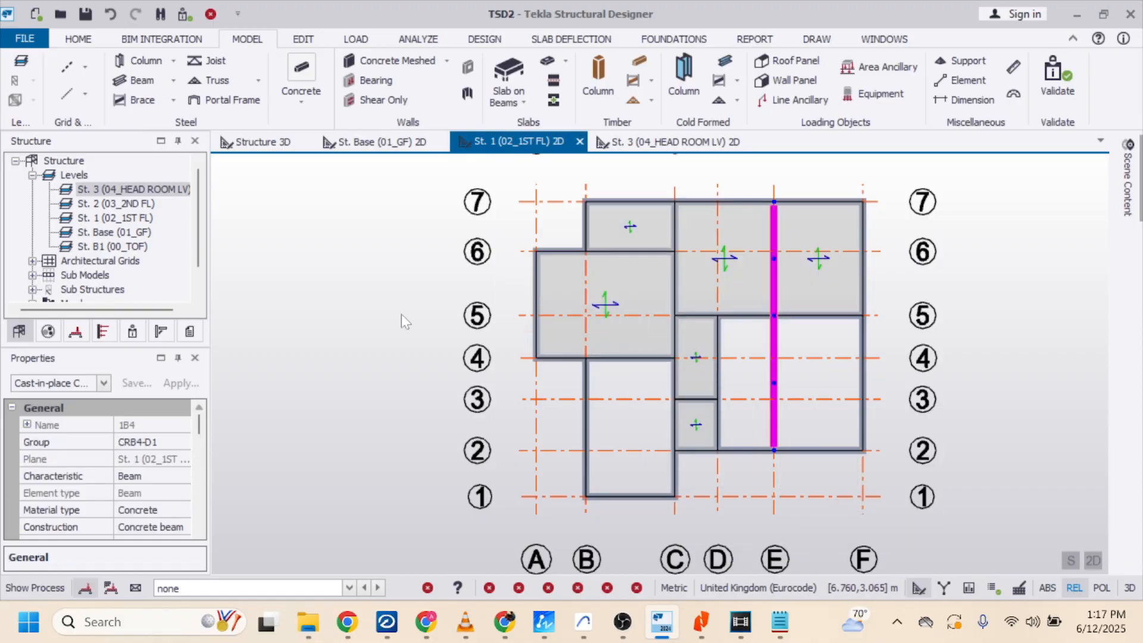
pyautogui.click(303, 38)
pyautogui.click(284, 75)
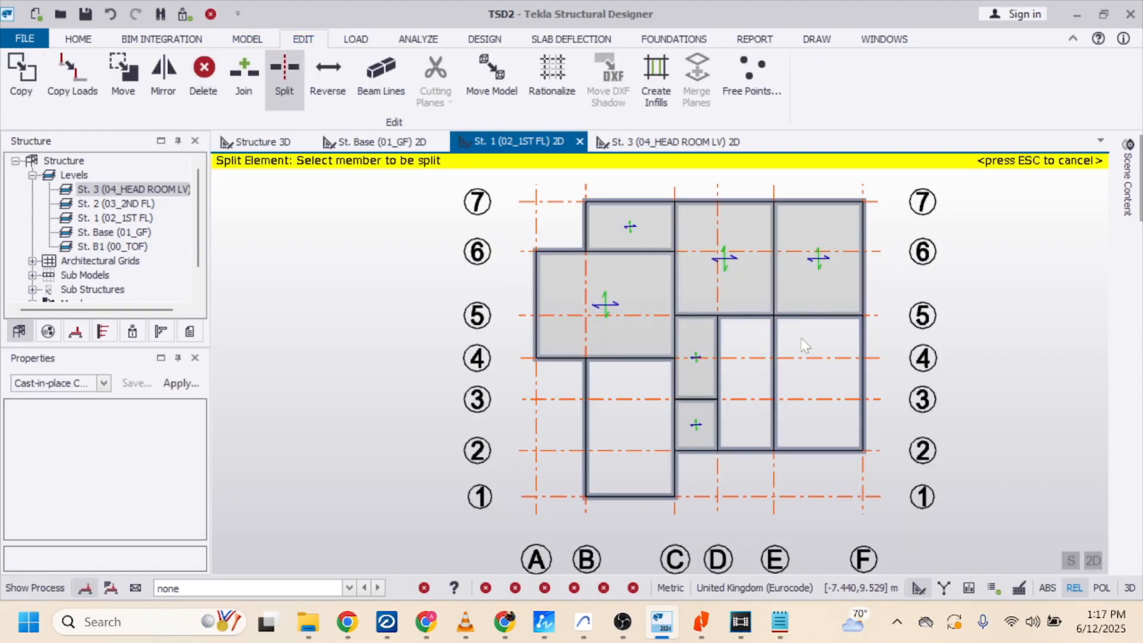
pyautogui.click(774, 341)
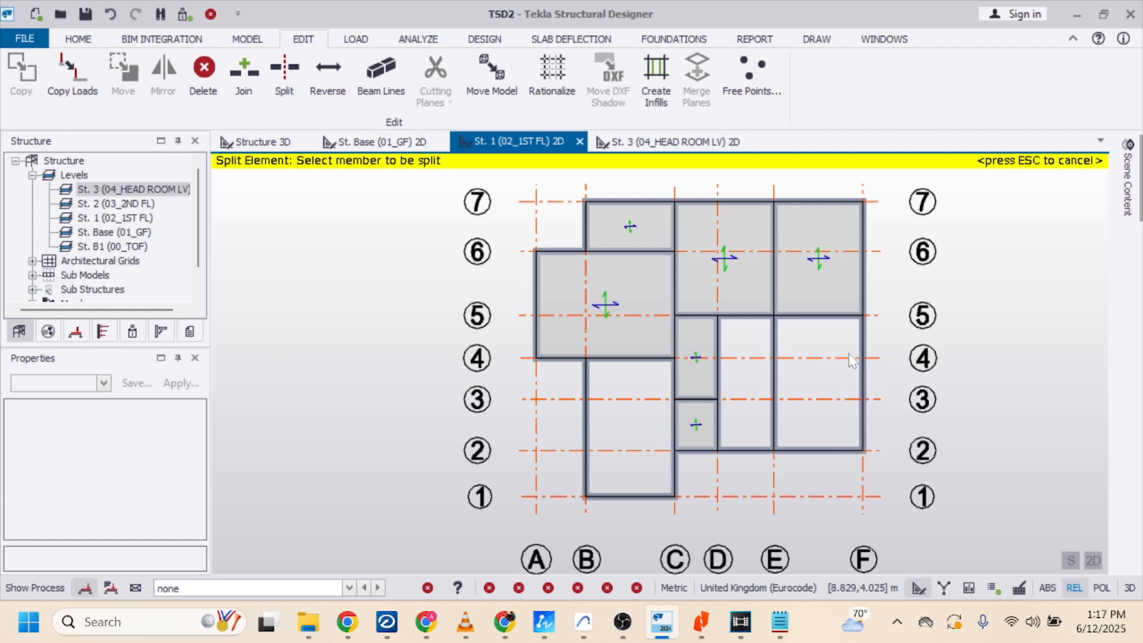
pyautogui.click(774, 387)
pyautogui.press('Delete')
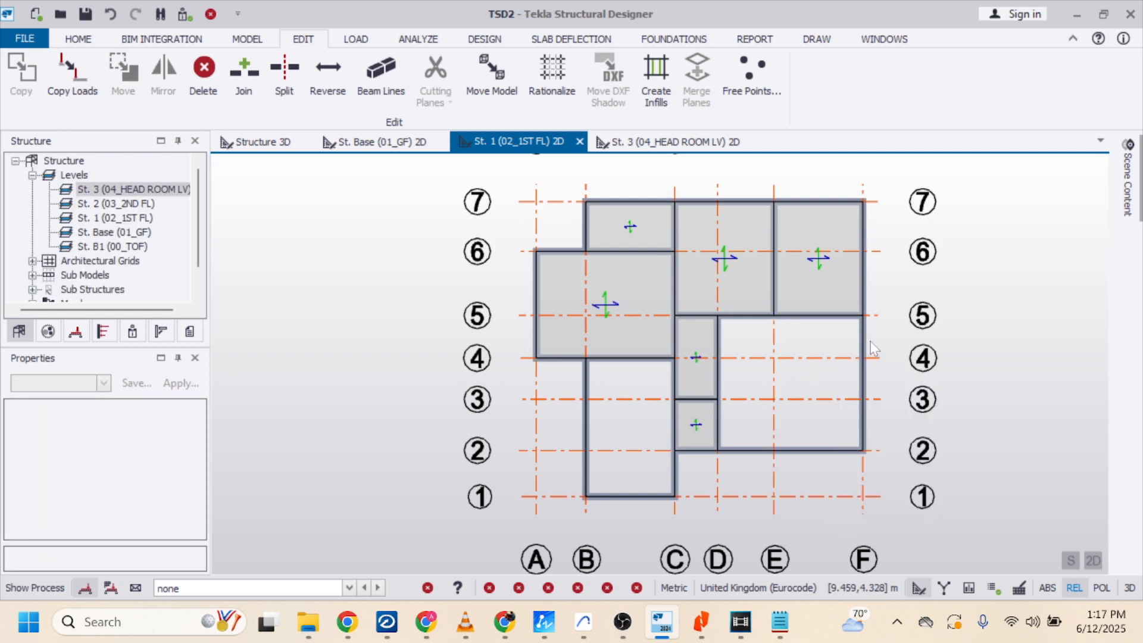
# Add a slab on beams item in the first floor bay between grid lines D–F and 2–5
pyautogui.click(247, 40)
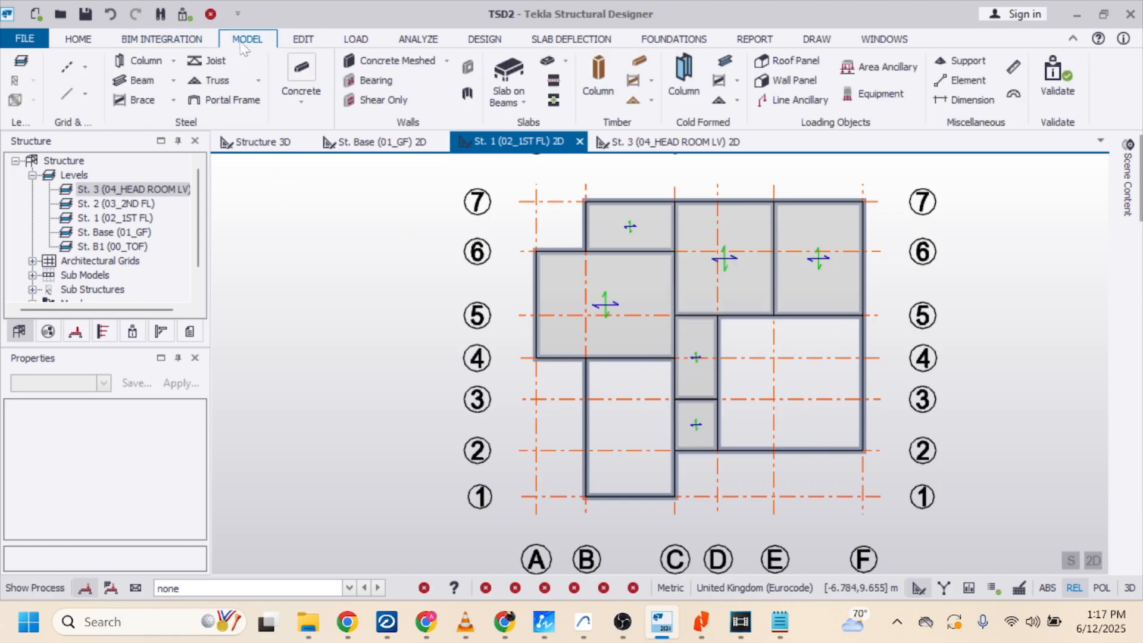
pyautogui.click(509, 77)
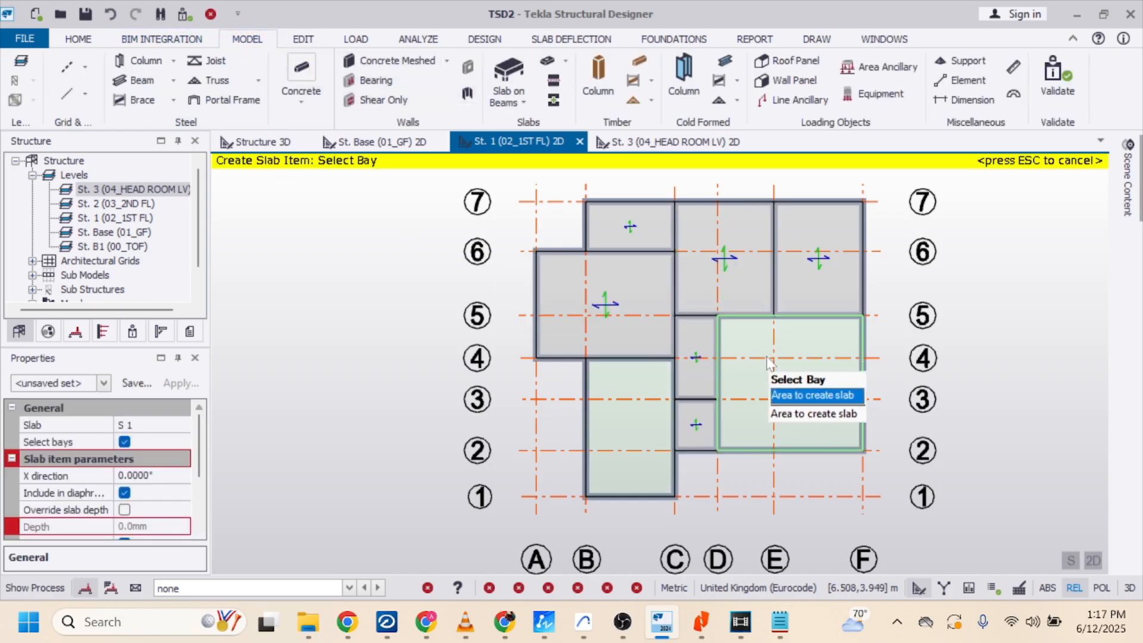
pyautogui.click(804, 399)
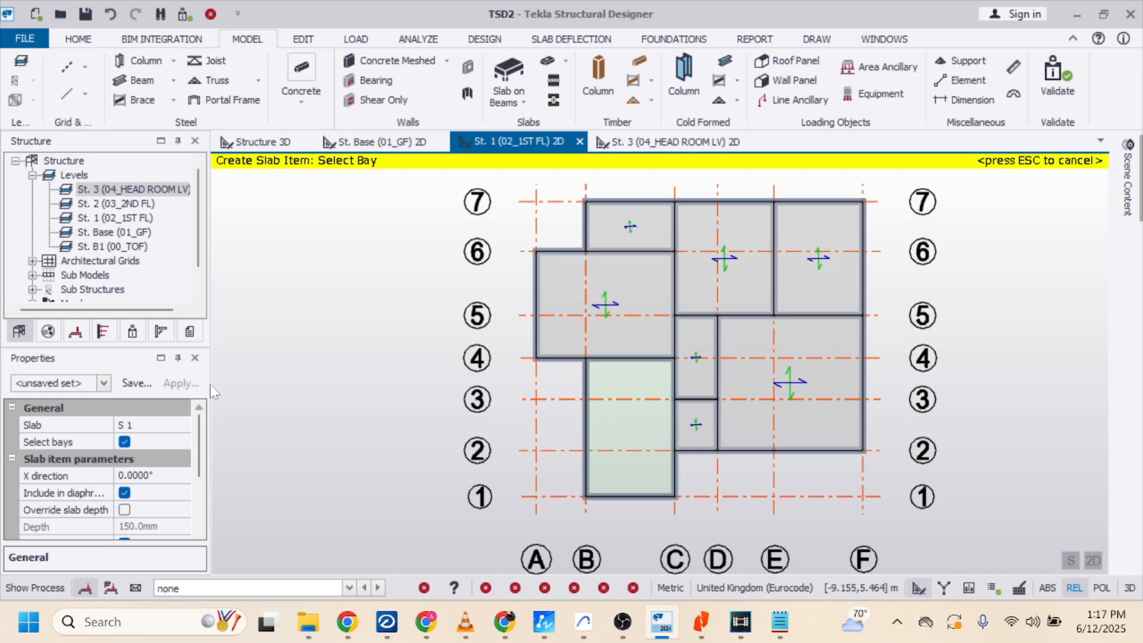
# On the second floor plan, split the beam on grid line E at grid line 5 and delete its part between grid lines 2 and 5
pyautogui.doubleClick(122, 203)
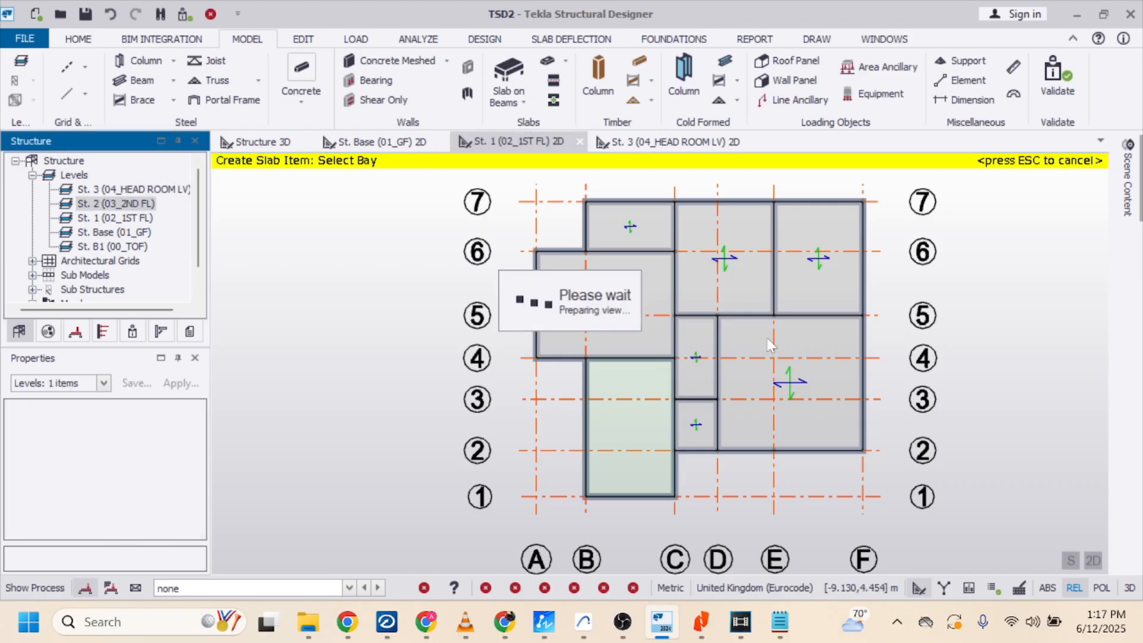
pyautogui.scroll(1, 720, 389)
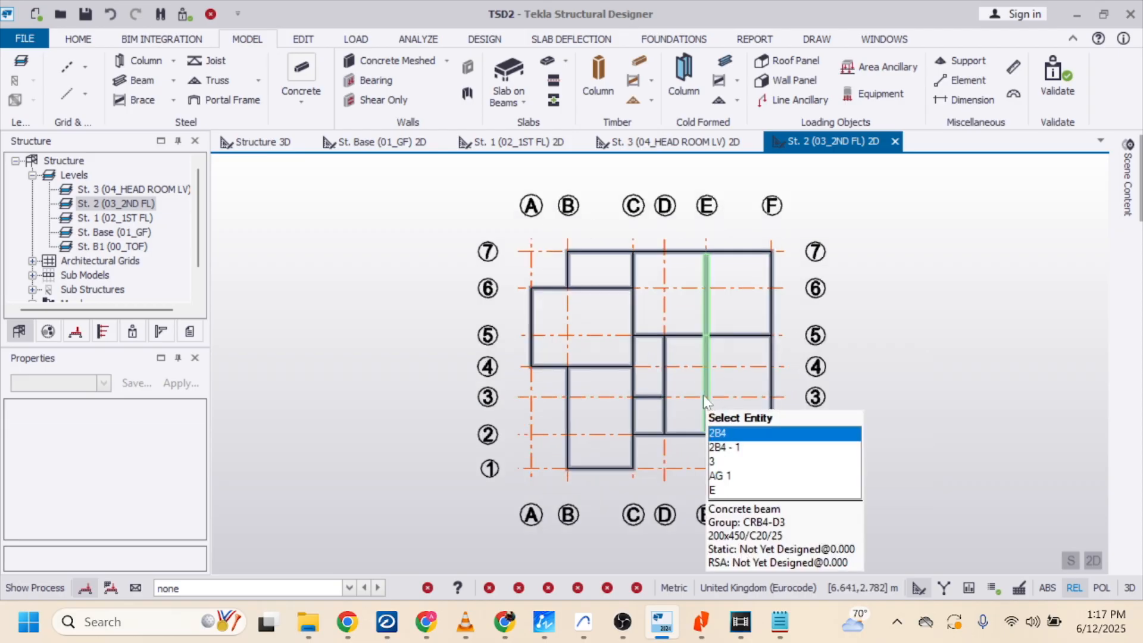
pyautogui.click(705, 400)
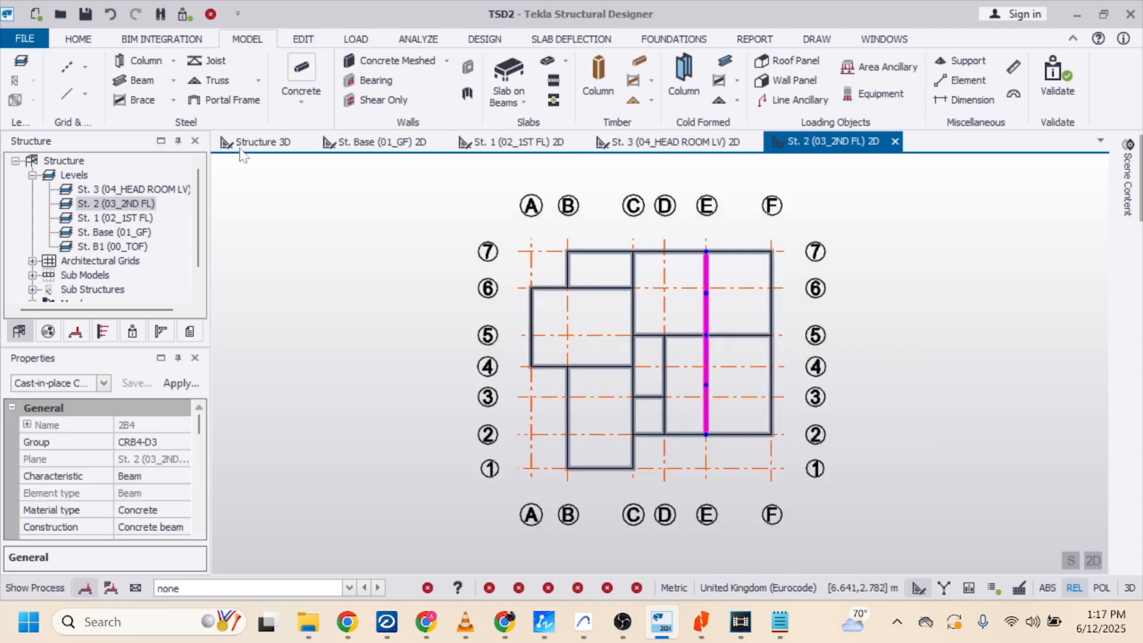
pyautogui.click(303, 39)
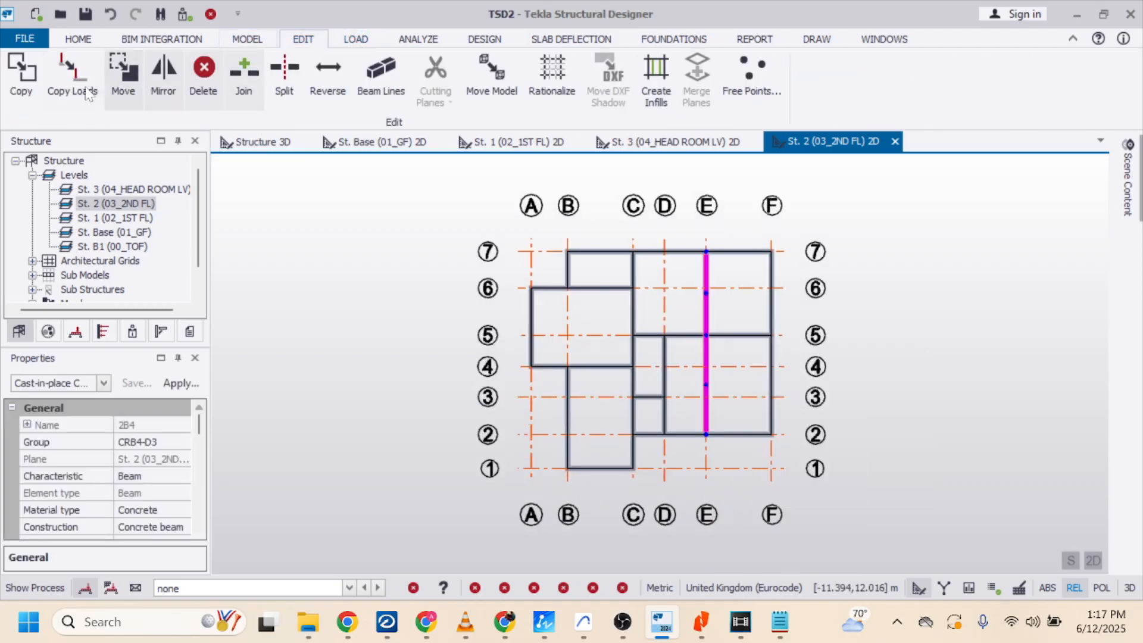
pyautogui.click(286, 76)
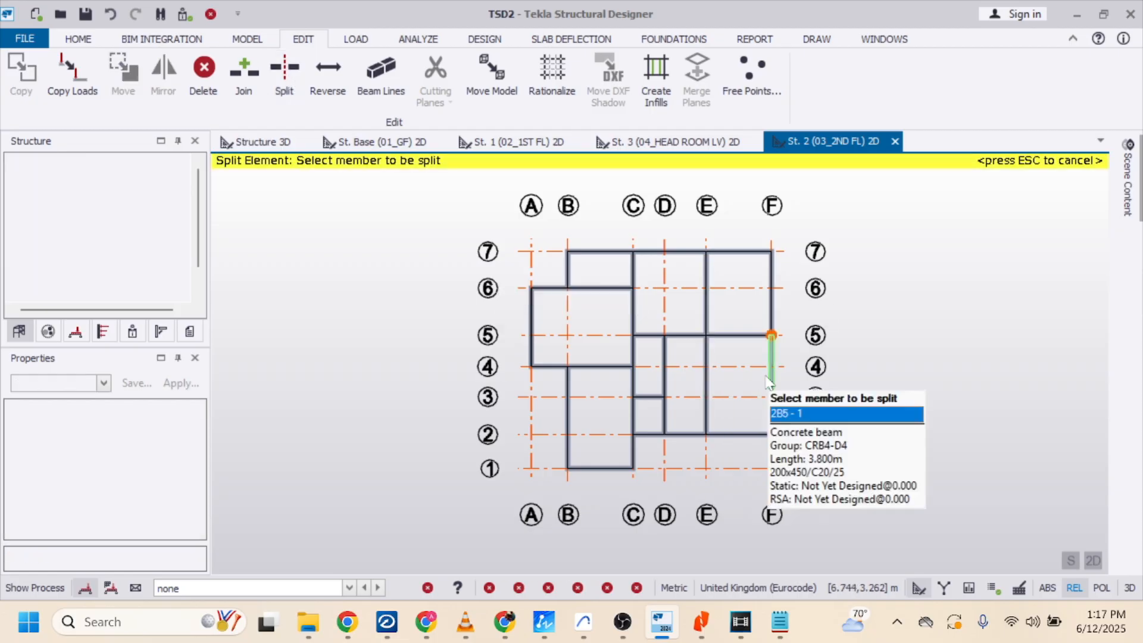
pyautogui.press('Delete')
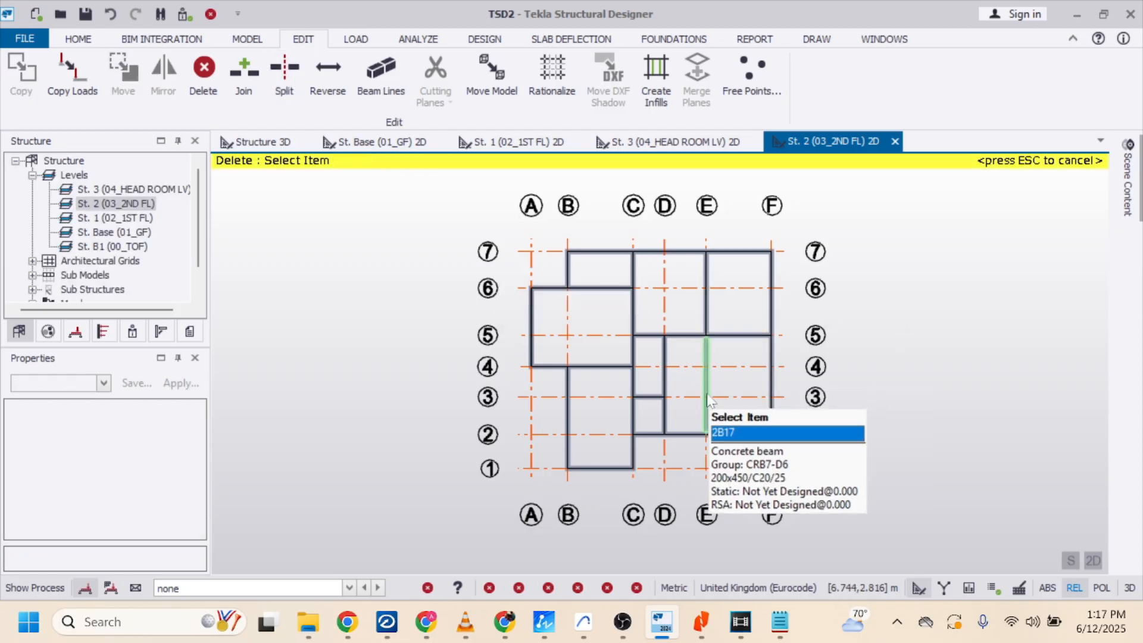
pyautogui.click(708, 398)
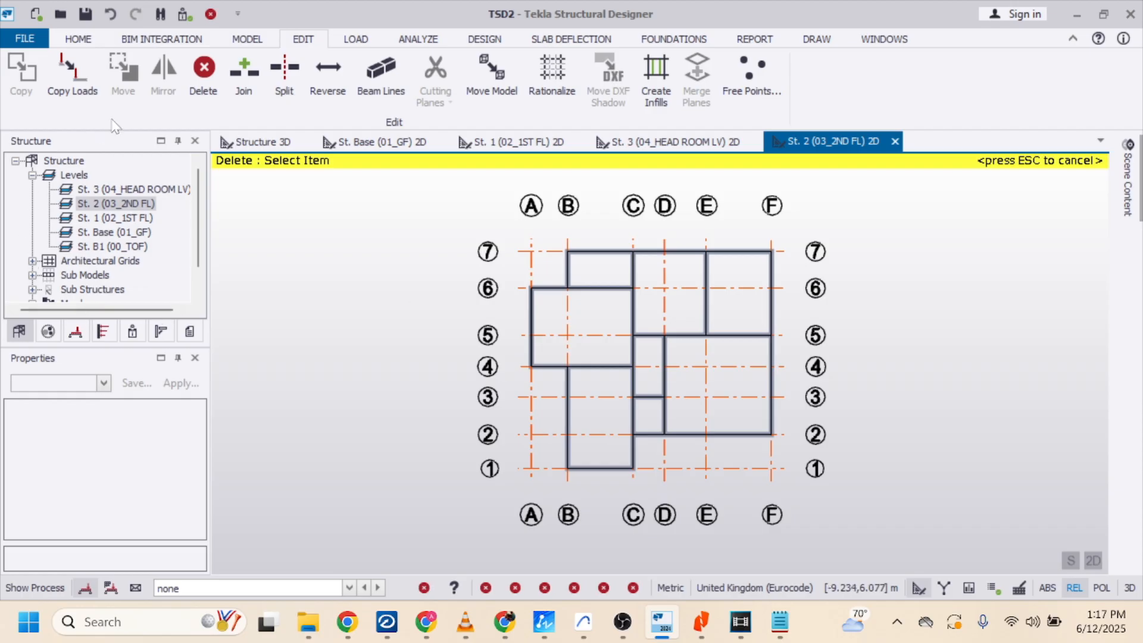
pyautogui.click(247, 38)
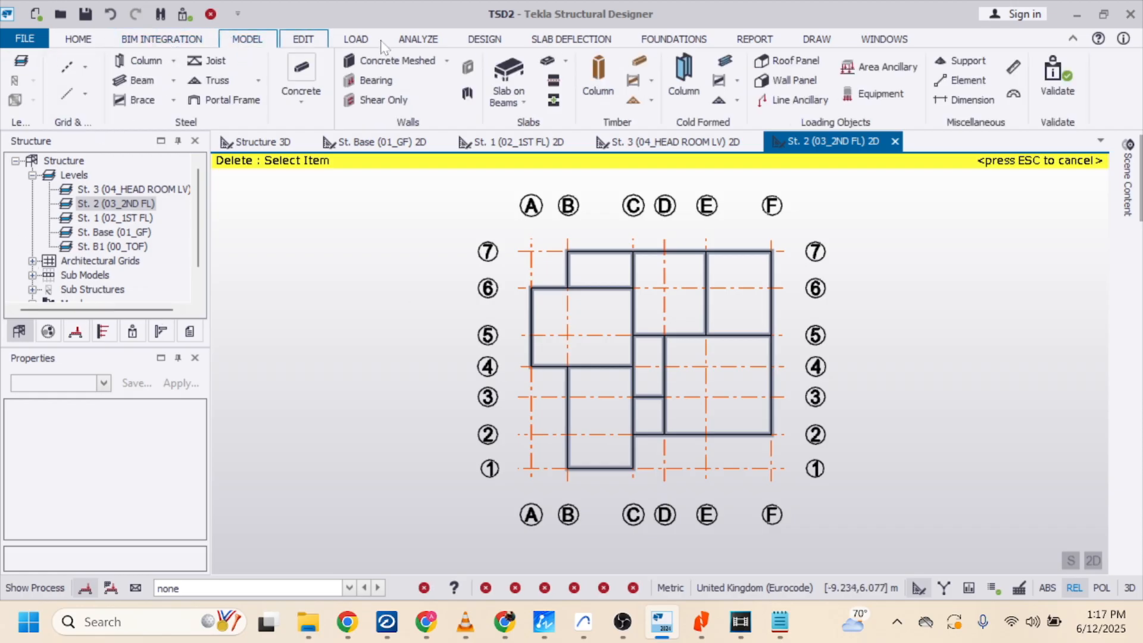
pyautogui.click(508, 75)
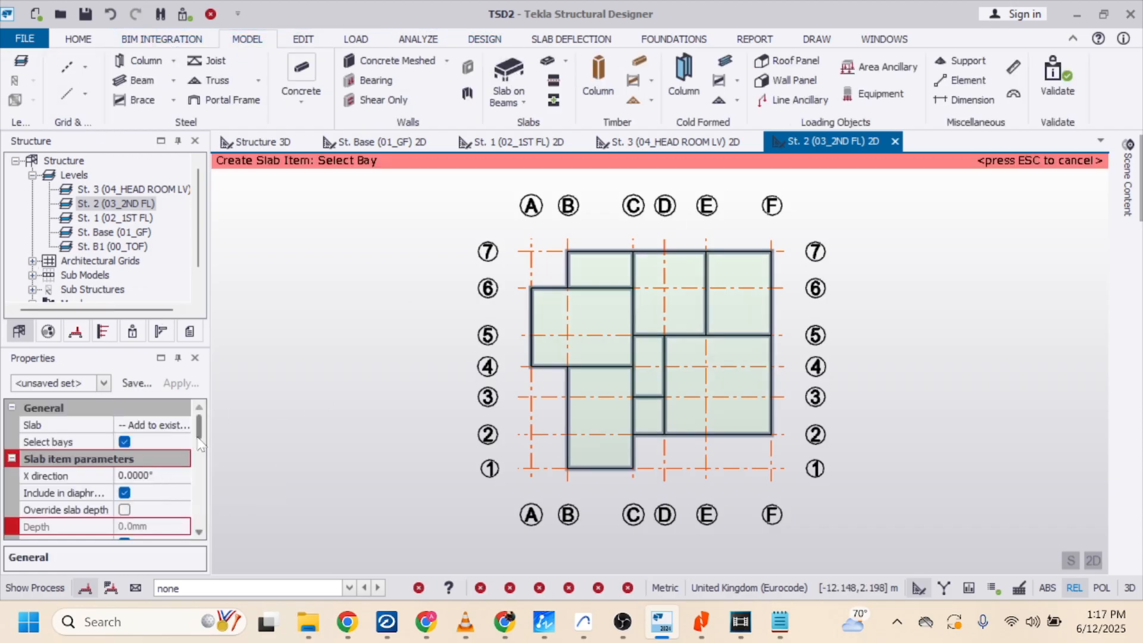
pyautogui.scroll(3, 192, 467)
pyautogui.scroll(5, 192, 466)
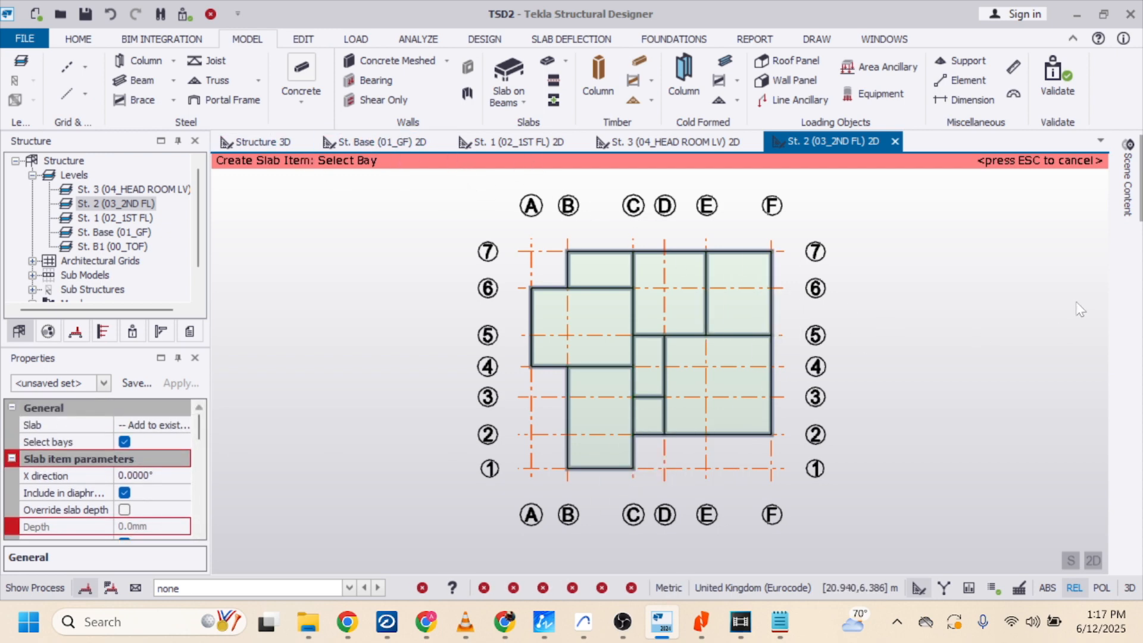
# Compare the first floor plan with the ZWCAD structural plan, checking the beams and slab around grid lines C–E and 1–2
pyautogui.click(518, 141)
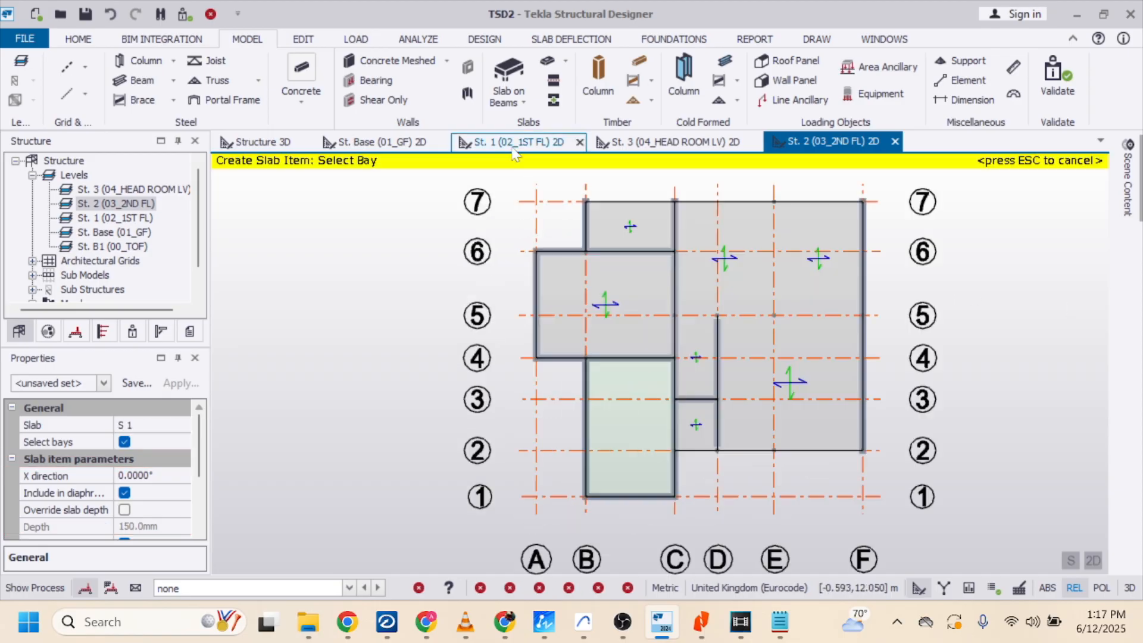
pyautogui.click(585, 624)
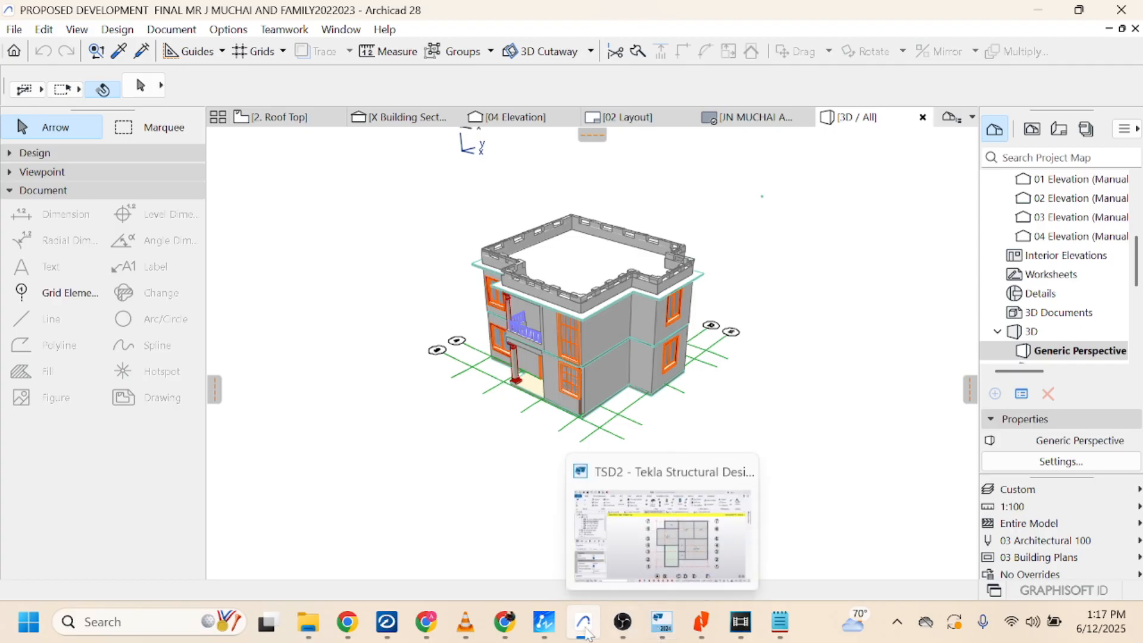
pyautogui.click(512, 530)
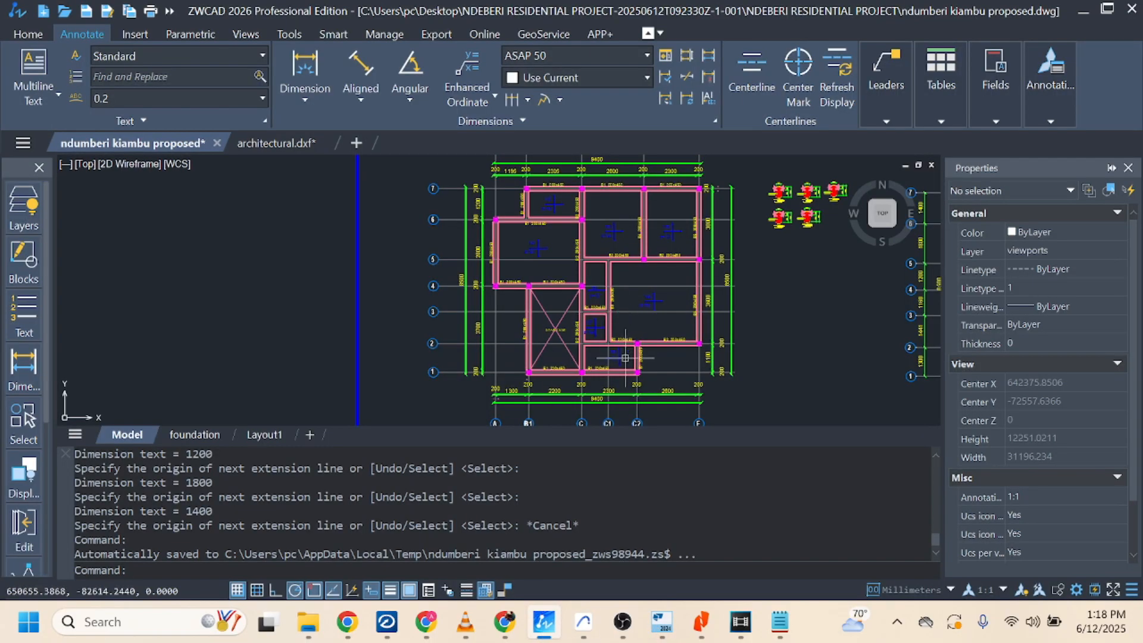
pyautogui.scroll(5, 625, 358)
pyautogui.scroll(-4, 596, 369)
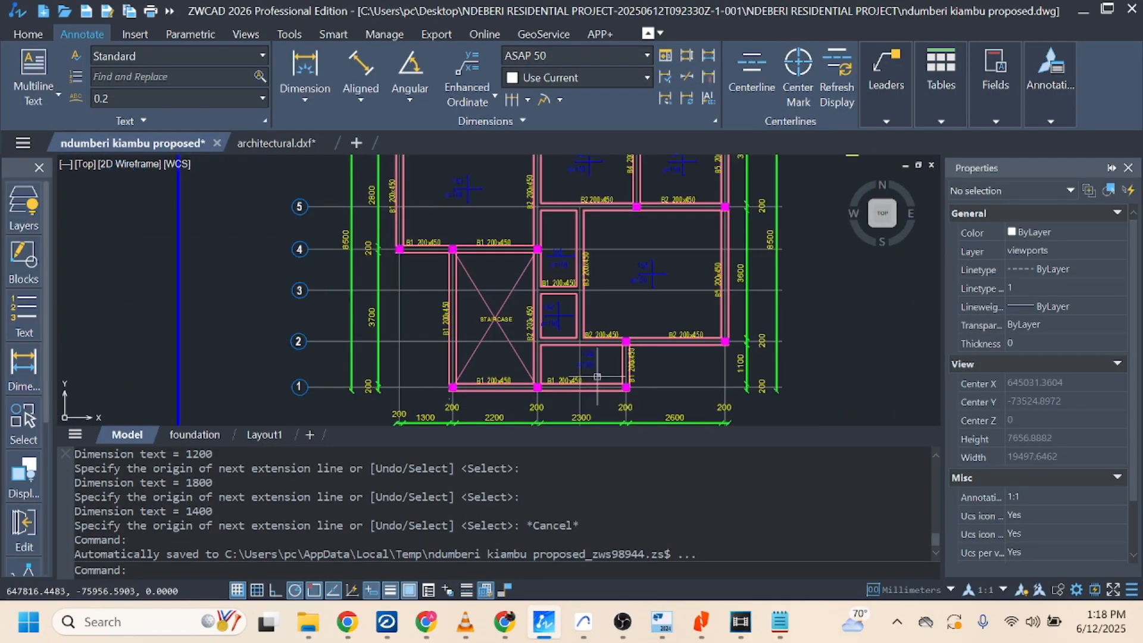
pyautogui.scroll(-2, 597, 377)
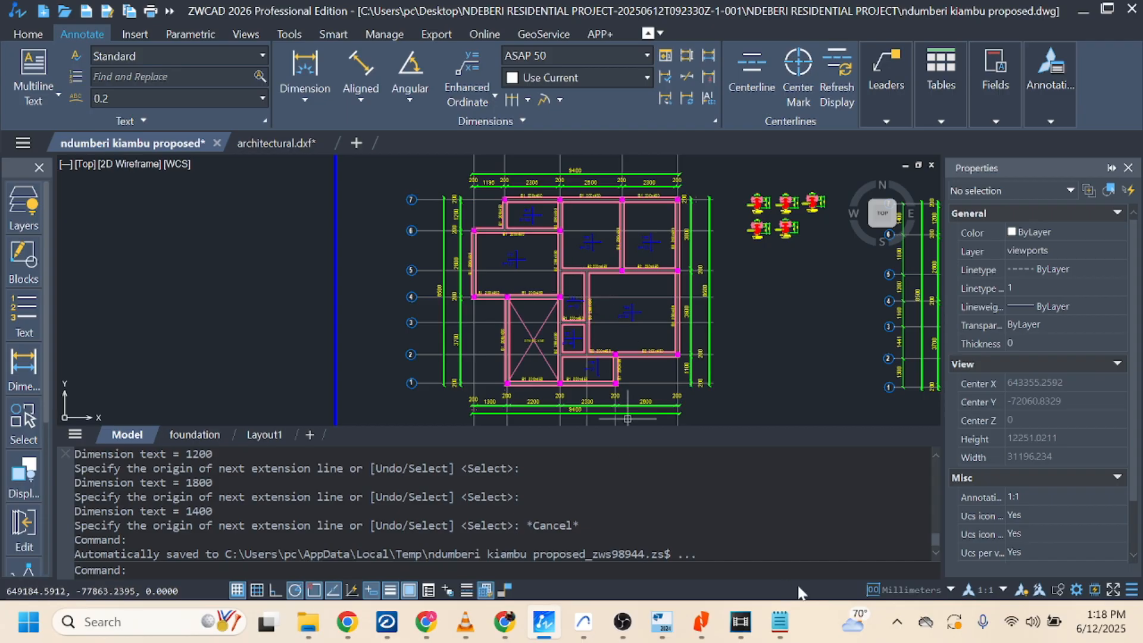
pyautogui.click(660, 622)
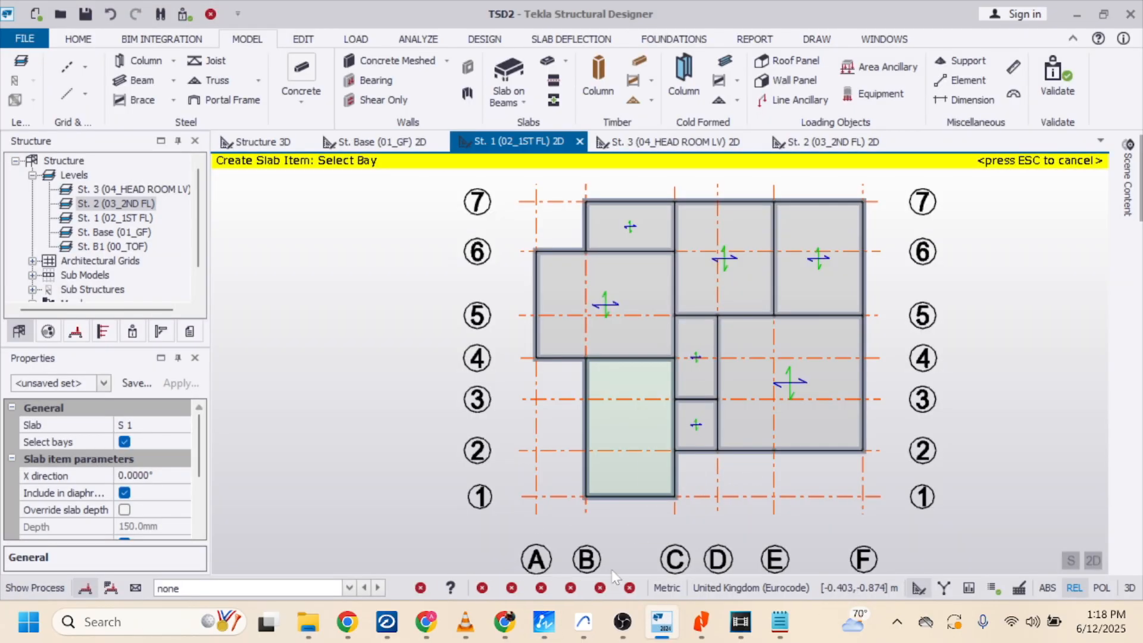
pyautogui.click(664, 634)
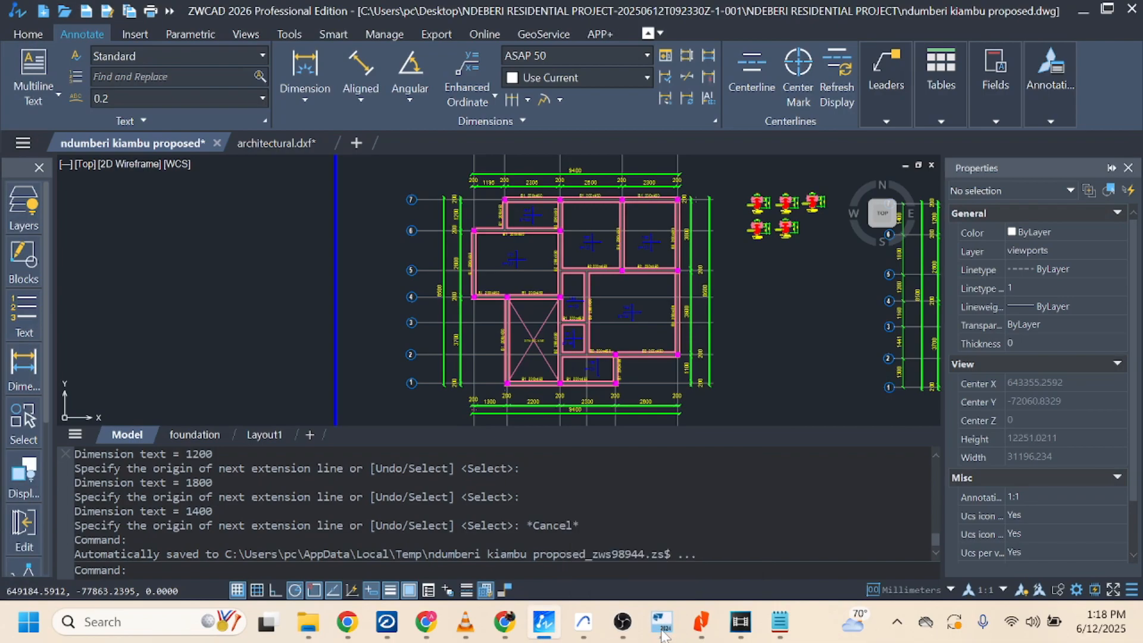
pyautogui.click(664, 633)
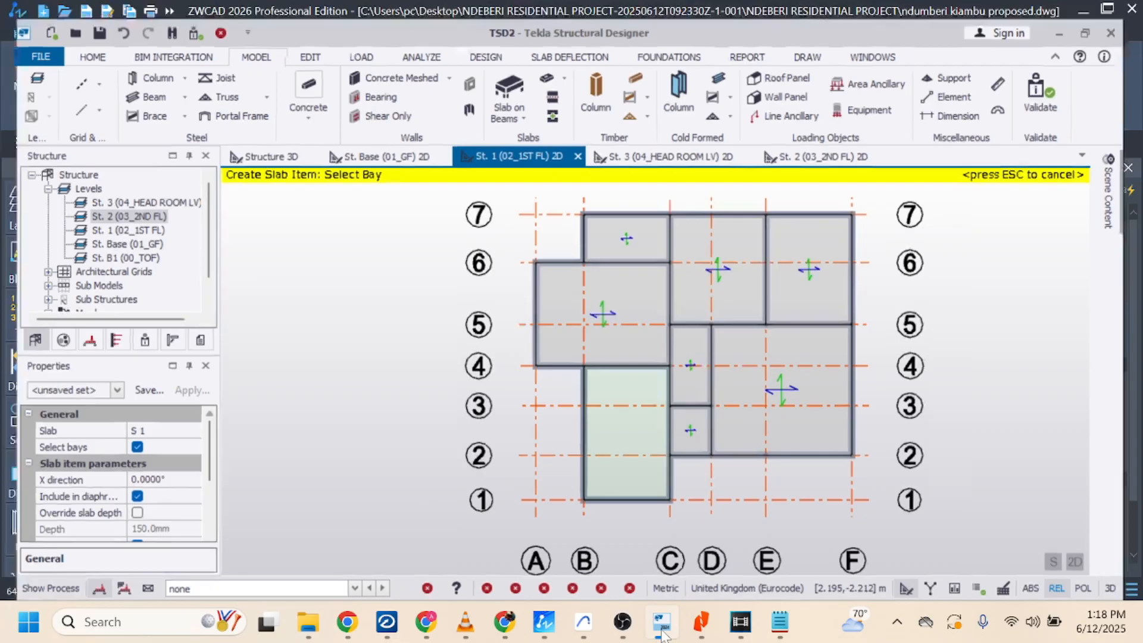
pyautogui.click(665, 634)
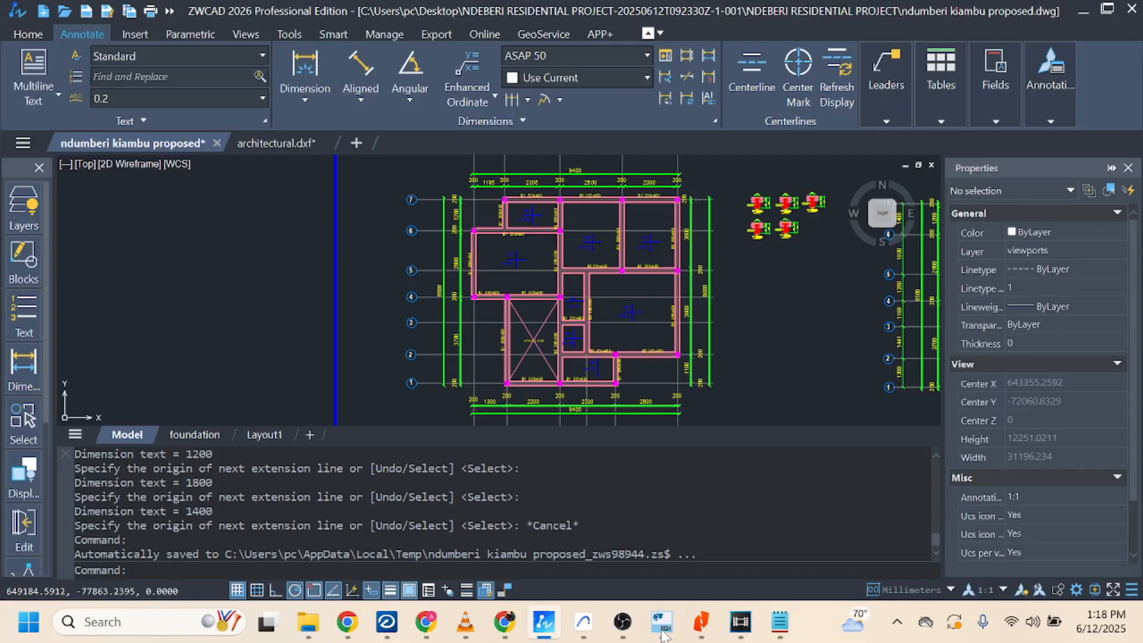
pyautogui.click(665, 634)
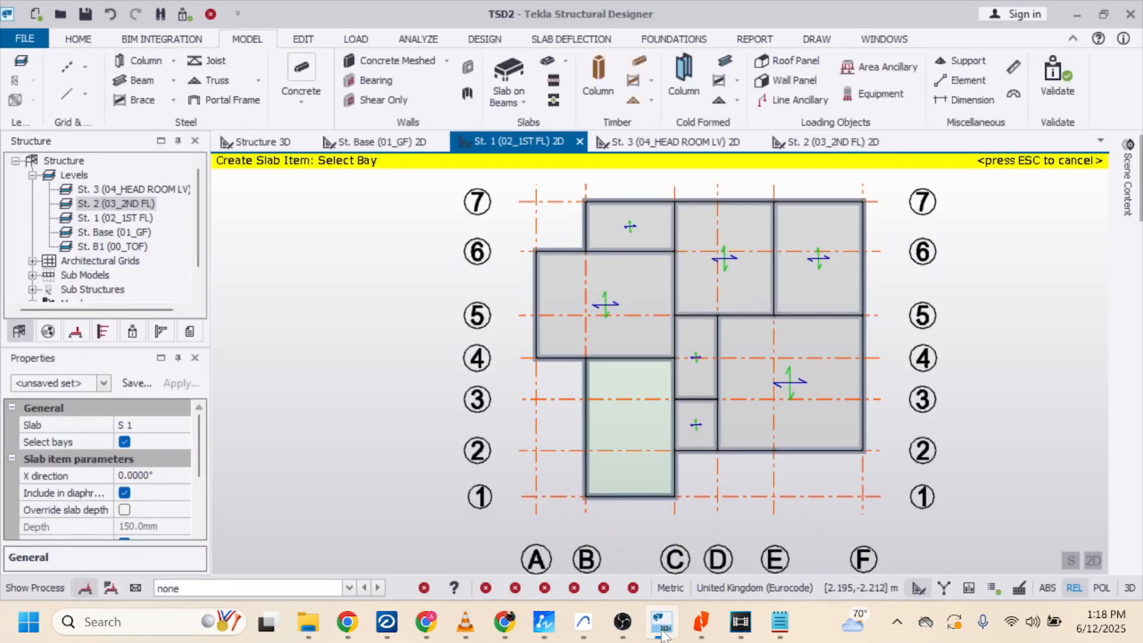
pyautogui.click(665, 634)
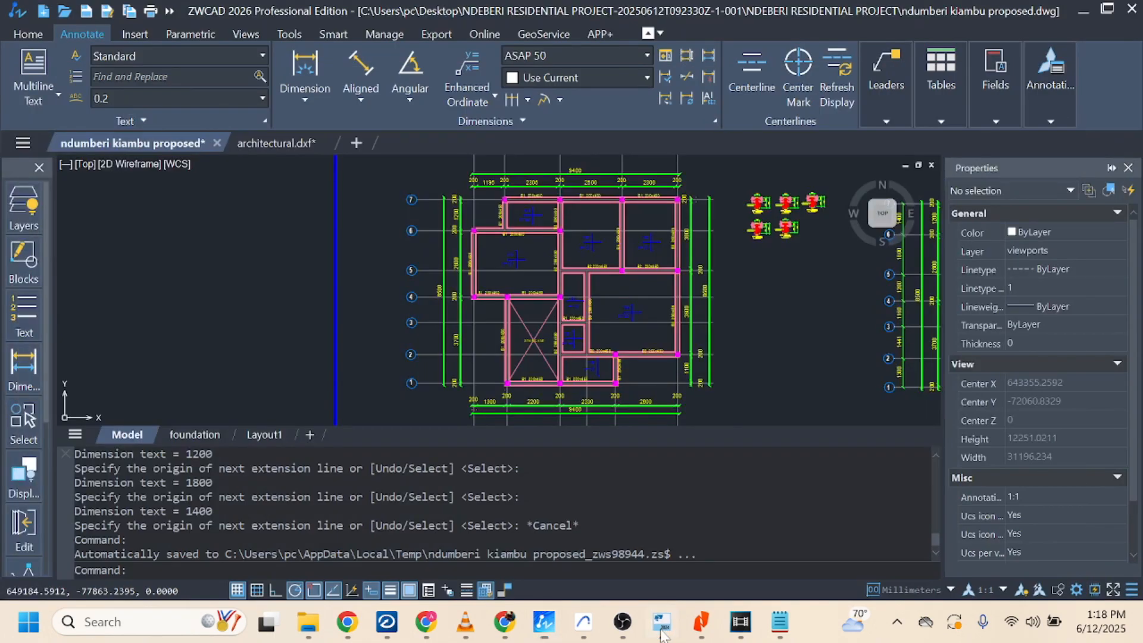
pyautogui.click(664, 633)
pyautogui.click(664, 633)
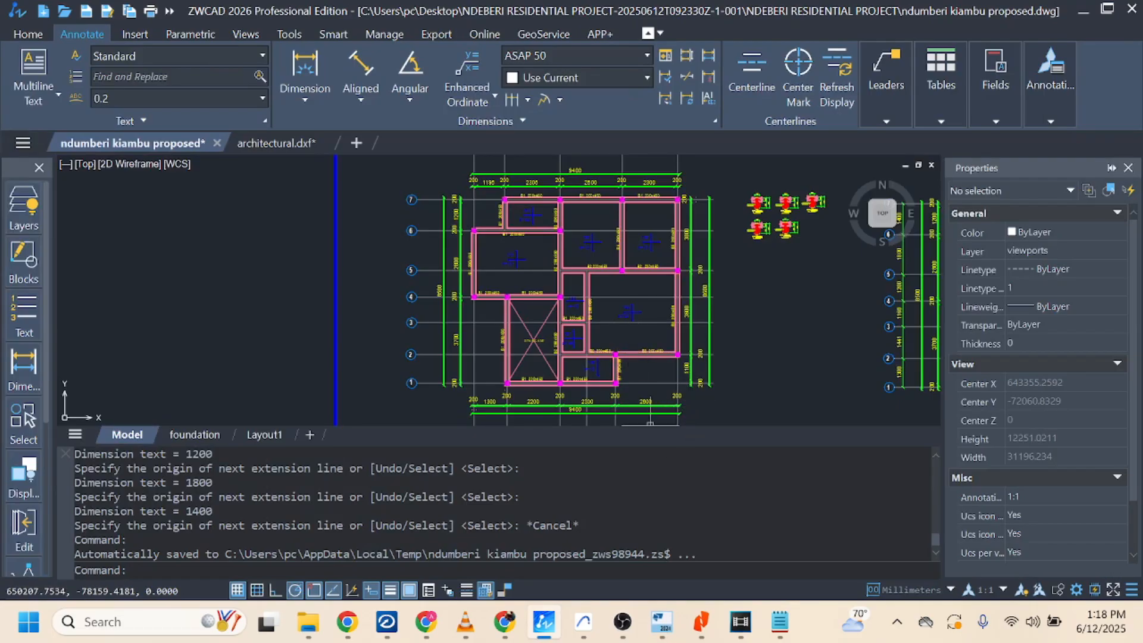
# In Tekla Structural Designer, add a first floor concrete beam along grid line 1 from grid line C to E
pyautogui.click(661, 622)
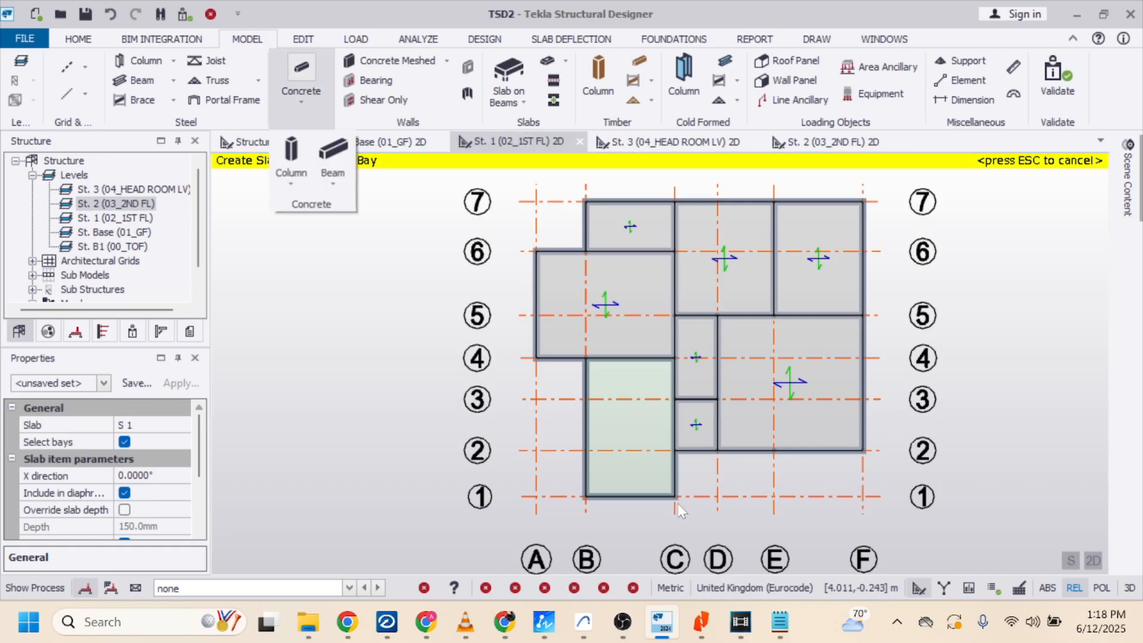
pyautogui.click(334, 157)
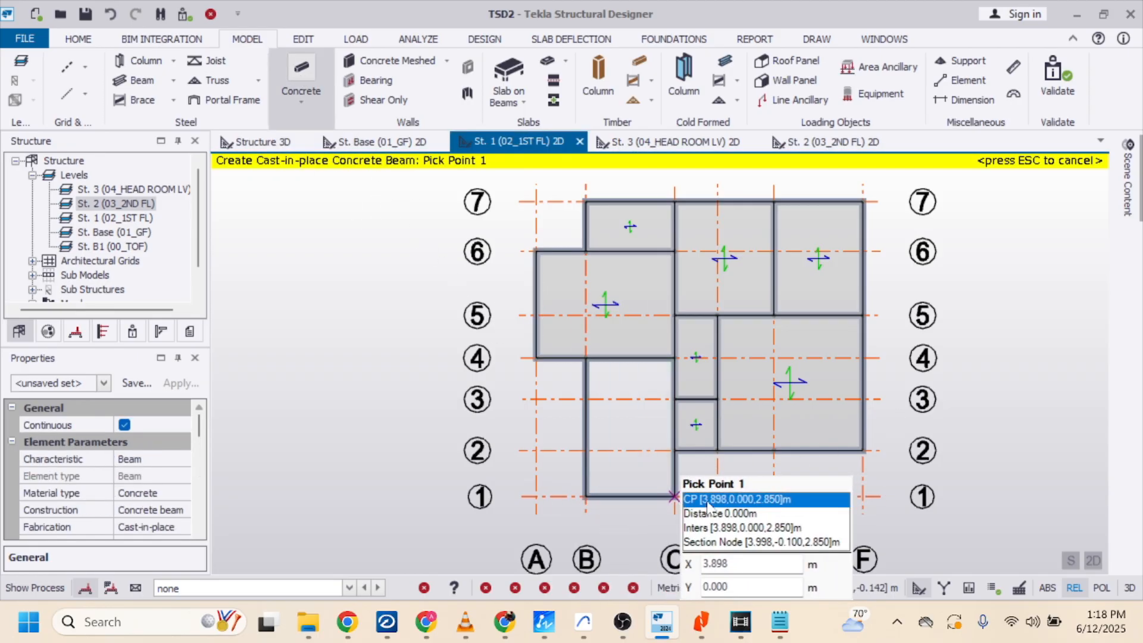
pyautogui.click(707, 506)
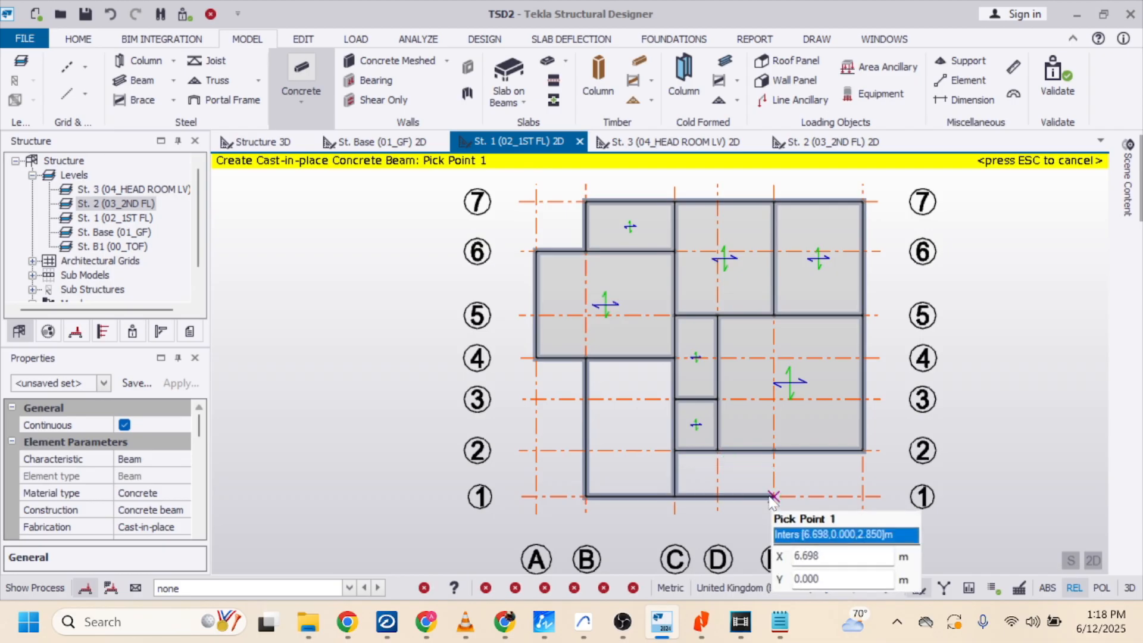
# Recheck the ZWCAD plan, add a first floor concrete beam on grid line E between grid lines 1 and 2, and end the beam command
pyautogui.click(582, 622)
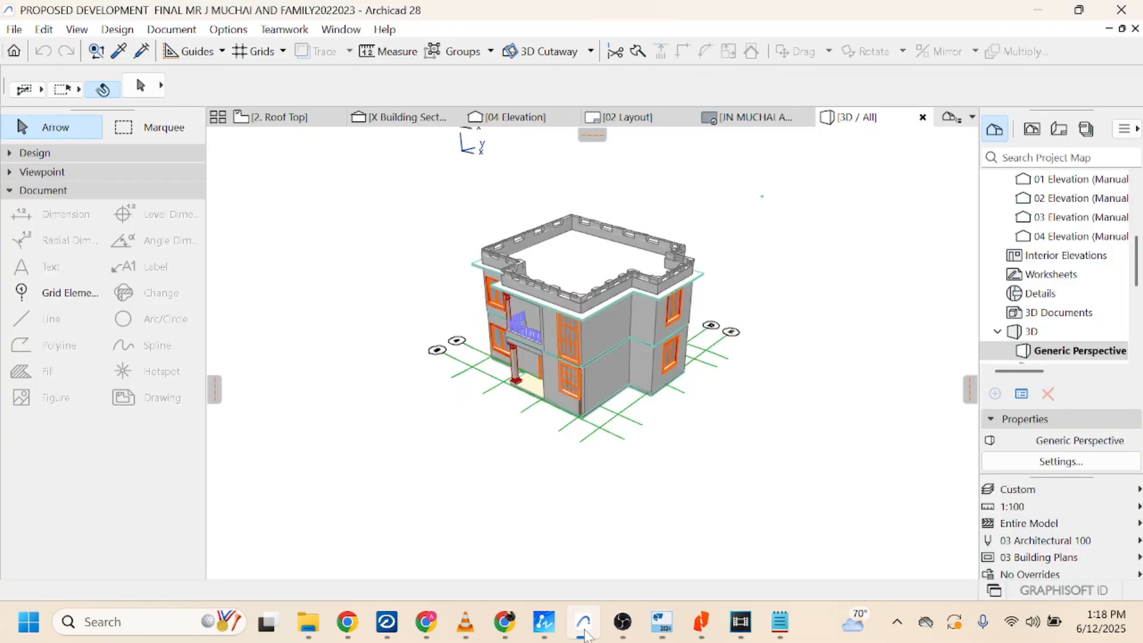
pyautogui.click(547, 627)
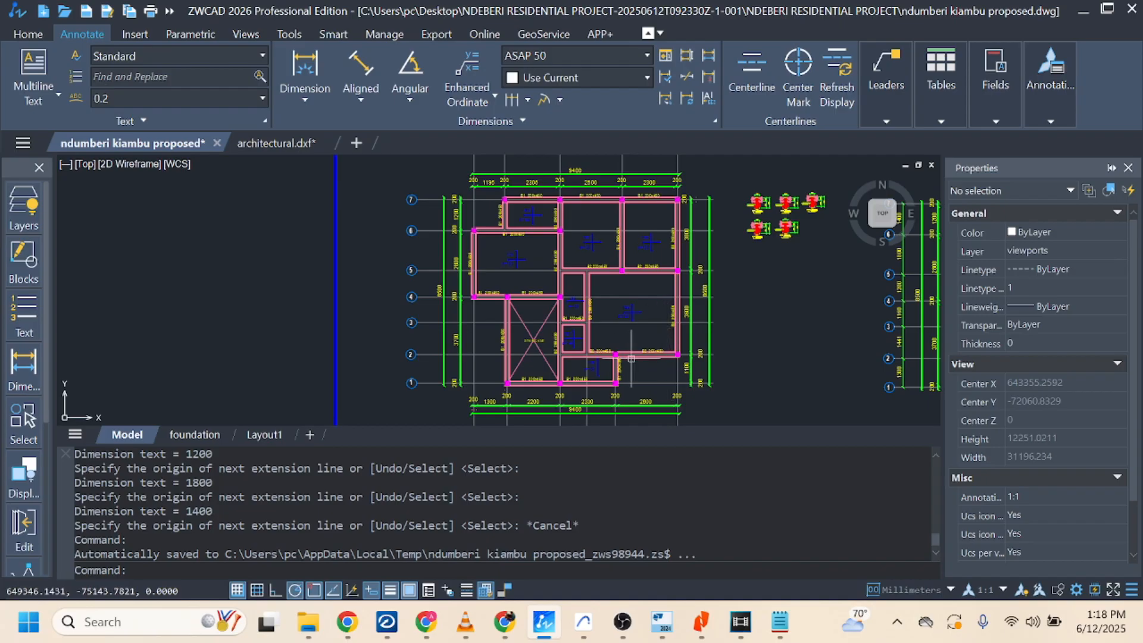
pyautogui.click(663, 625)
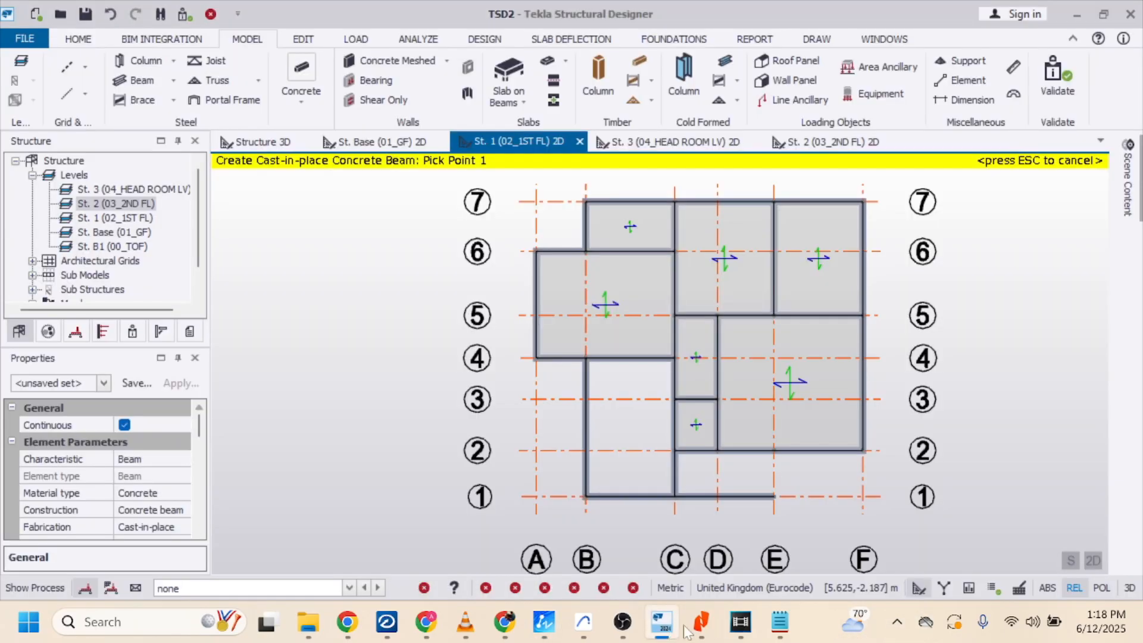
pyautogui.click(771, 497)
pyautogui.click(774, 451)
pyautogui.press('Escape')
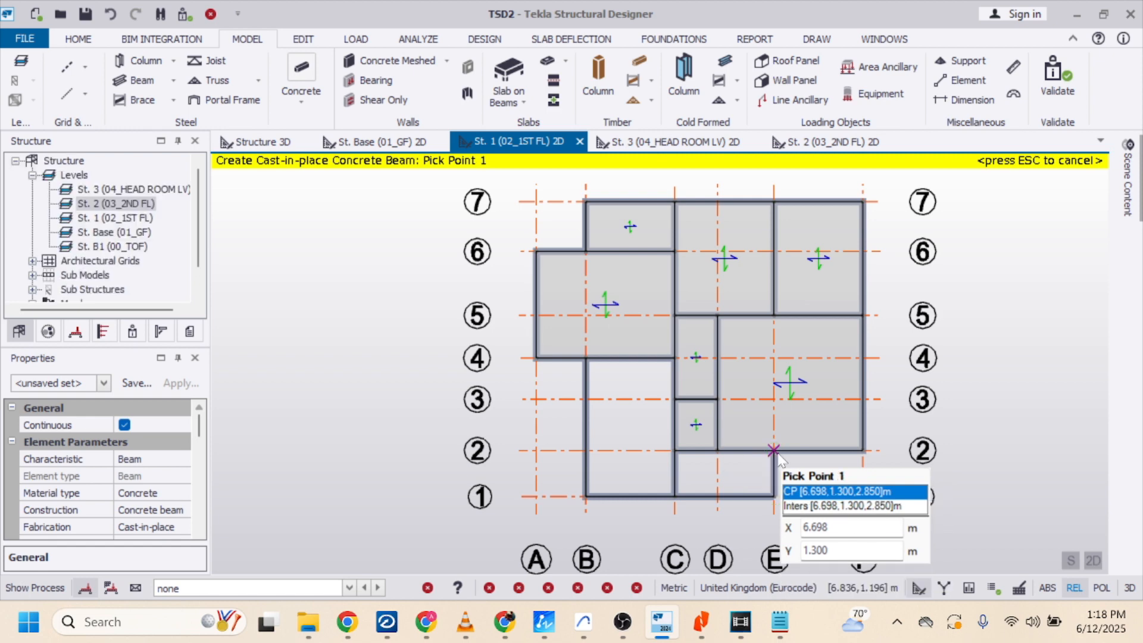
pyautogui.press('Escape')
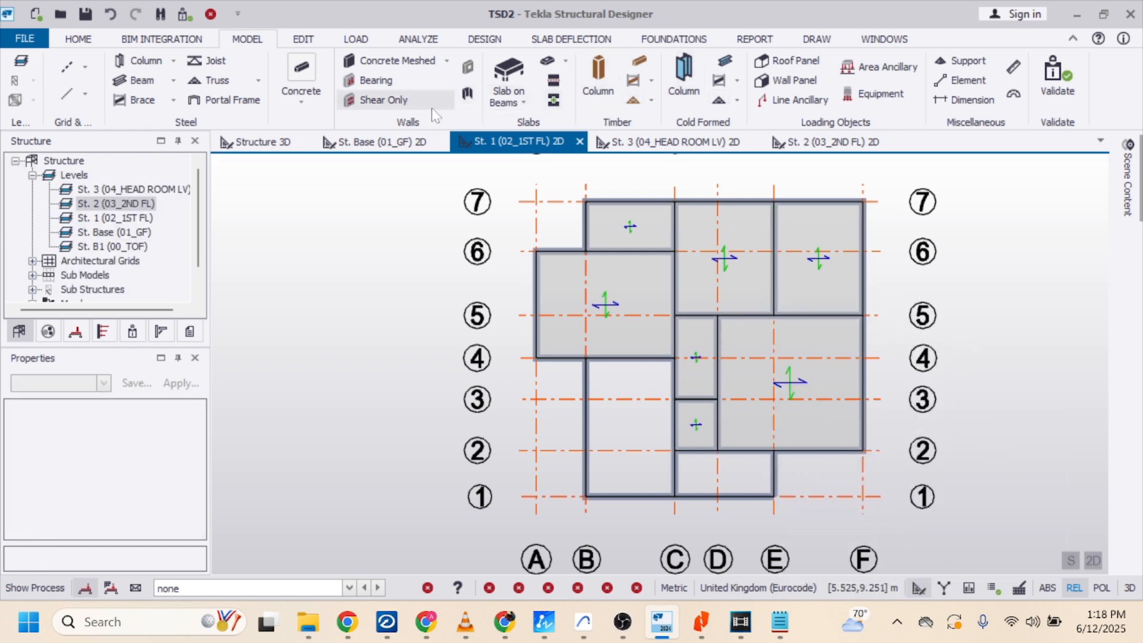
# Place a cast-in-place concrete column at grid intersection E1 from St. B1 (00_TOF) to St. 3 (04_HEAD ROOM LV)
pyautogui.click(300, 83)
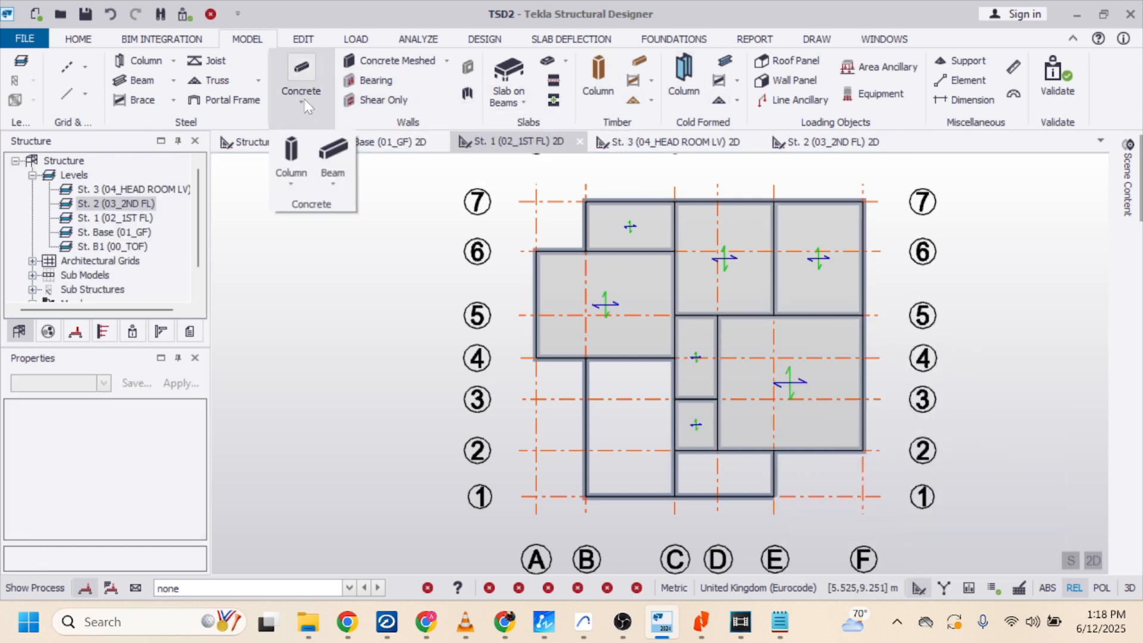
pyautogui.click(308, 155)
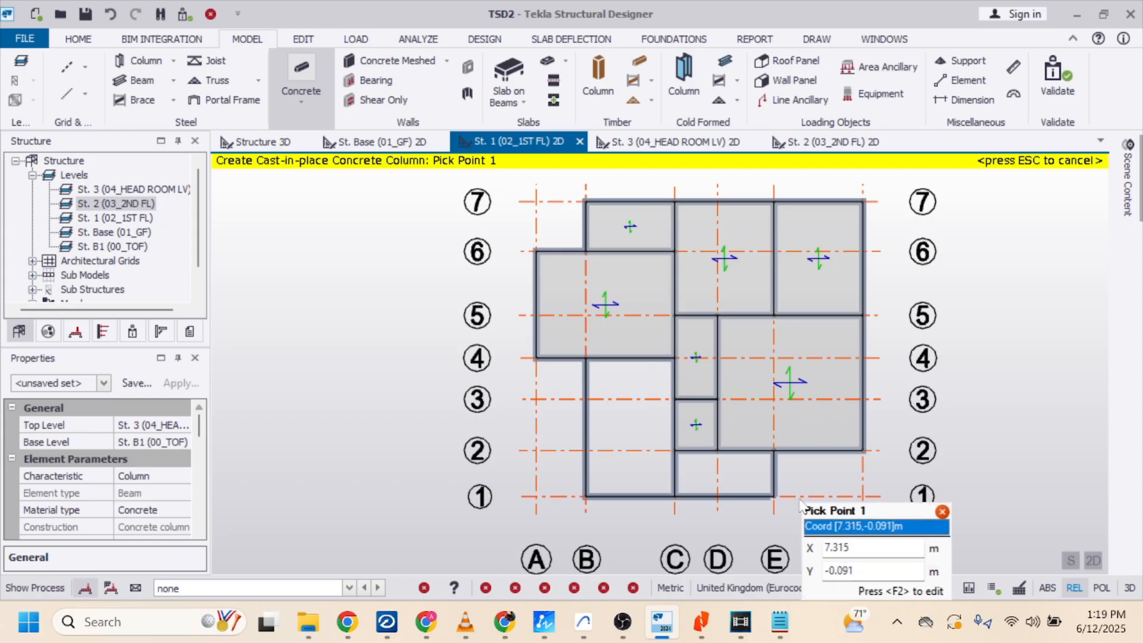
pyautogui.press('Escape')
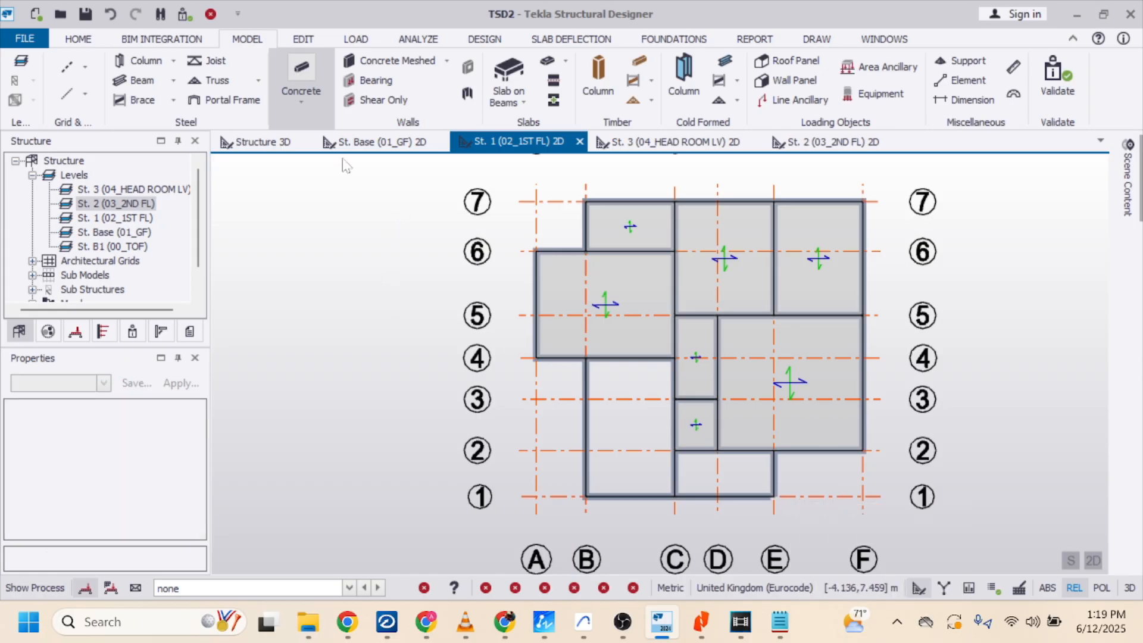
# Open the St. B1 (00_TOF) plan and delete the misaligned concrete column near grid intersection E1
pyautogui.doubleClick(113, 248)
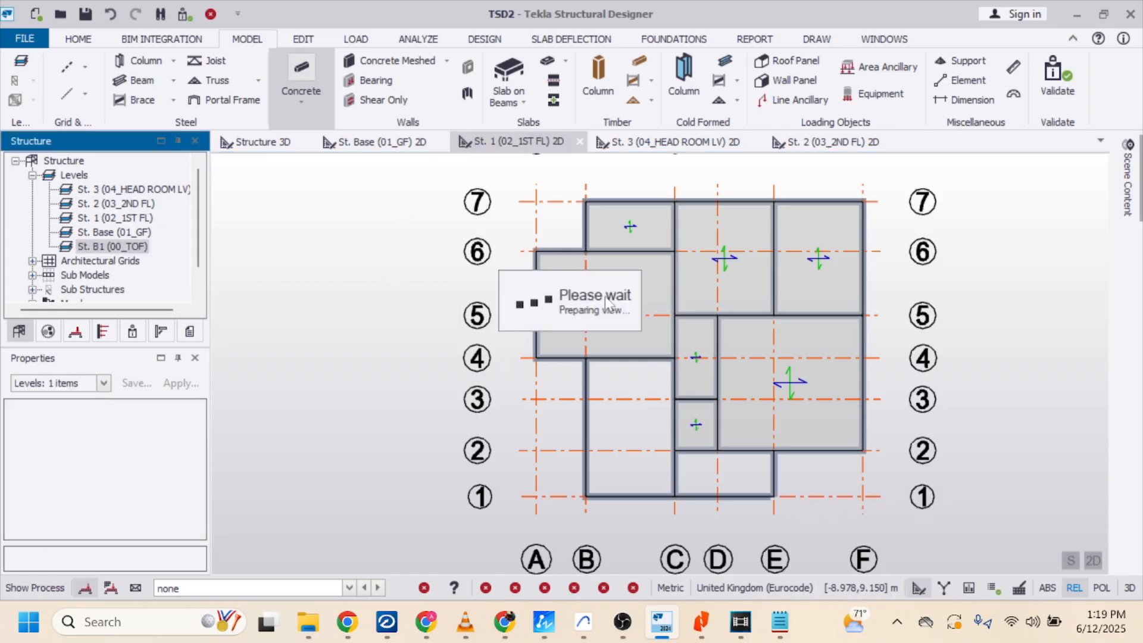
pyautogui.scroll(4, 720, 470)
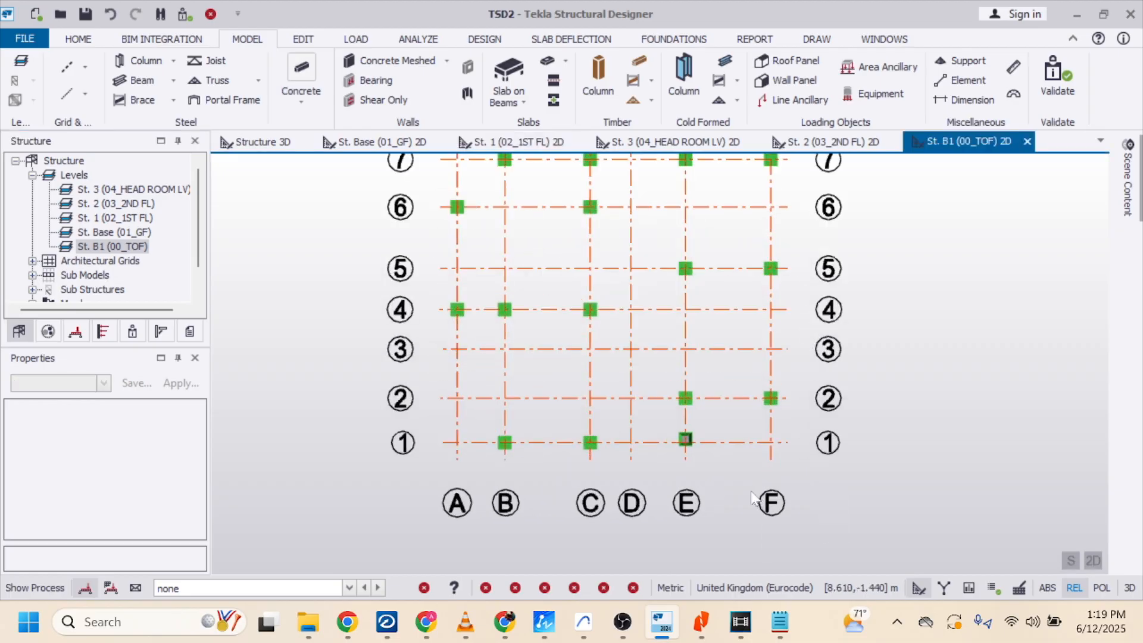
pyautogui.scroll(1, 694, 453)
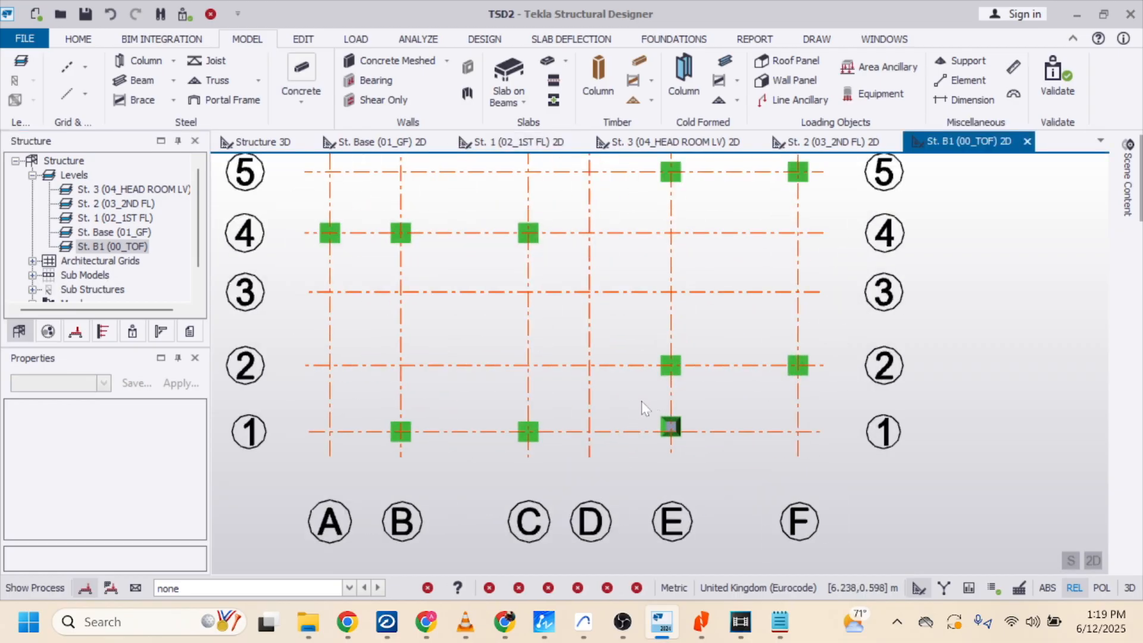
pyautogui.moveTo(630, 400); pyautogui.dragTo(715, 480)
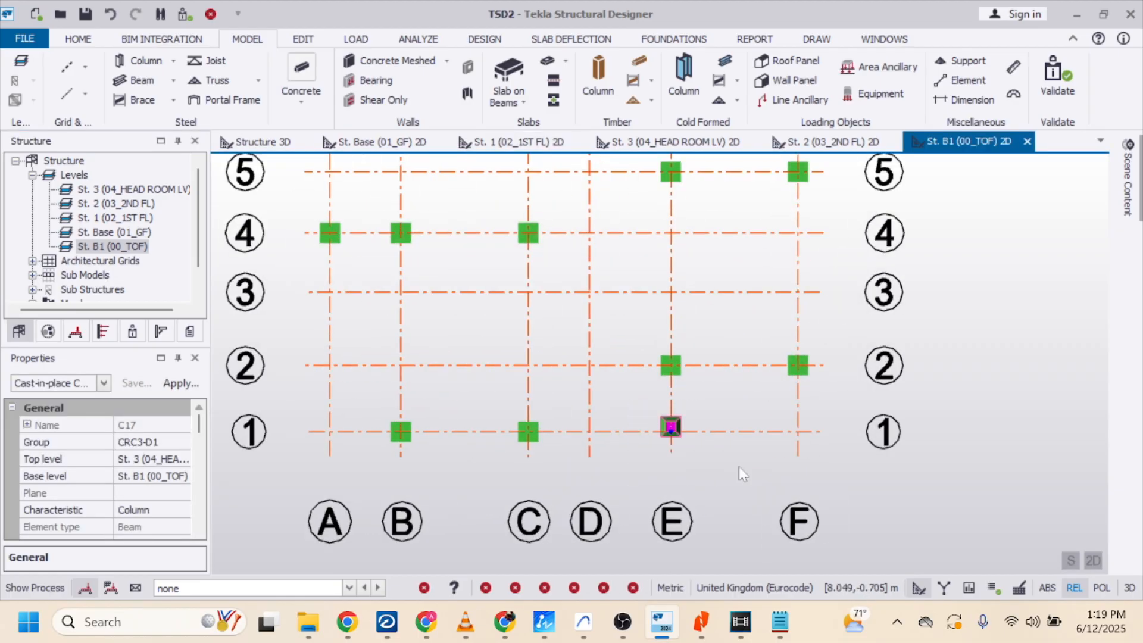
pyautogui.press('Delete')
pyautogui.click(694, 204)
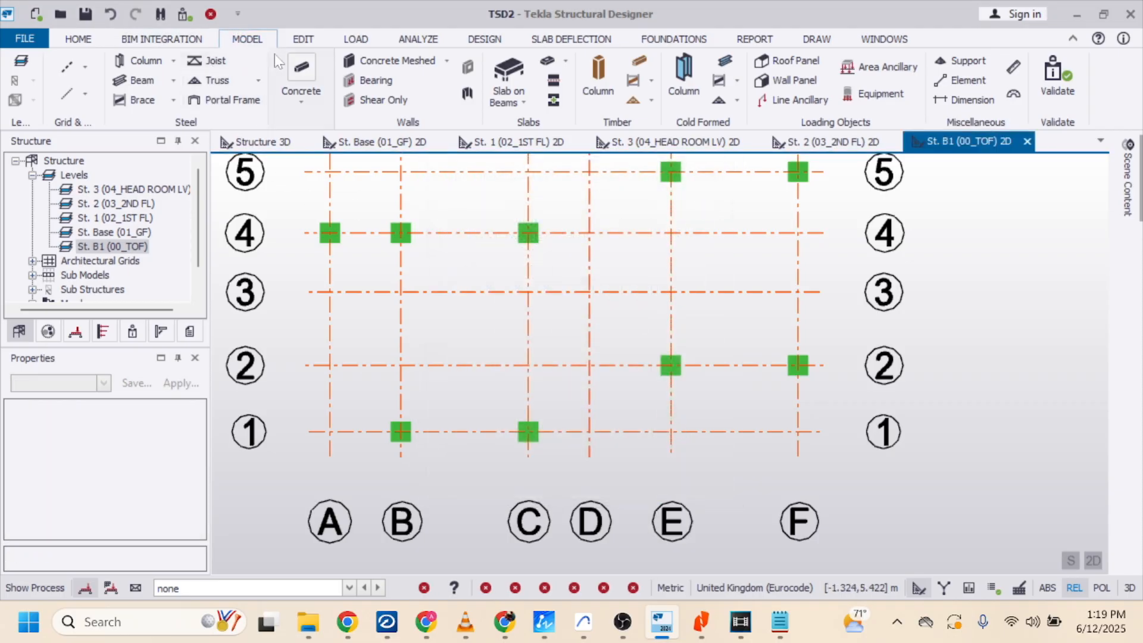
# Place a 200x200 cast-in-place concrete column at grid intersection E1 with automatic alignment turned off
pyautogui.click(298, 99)
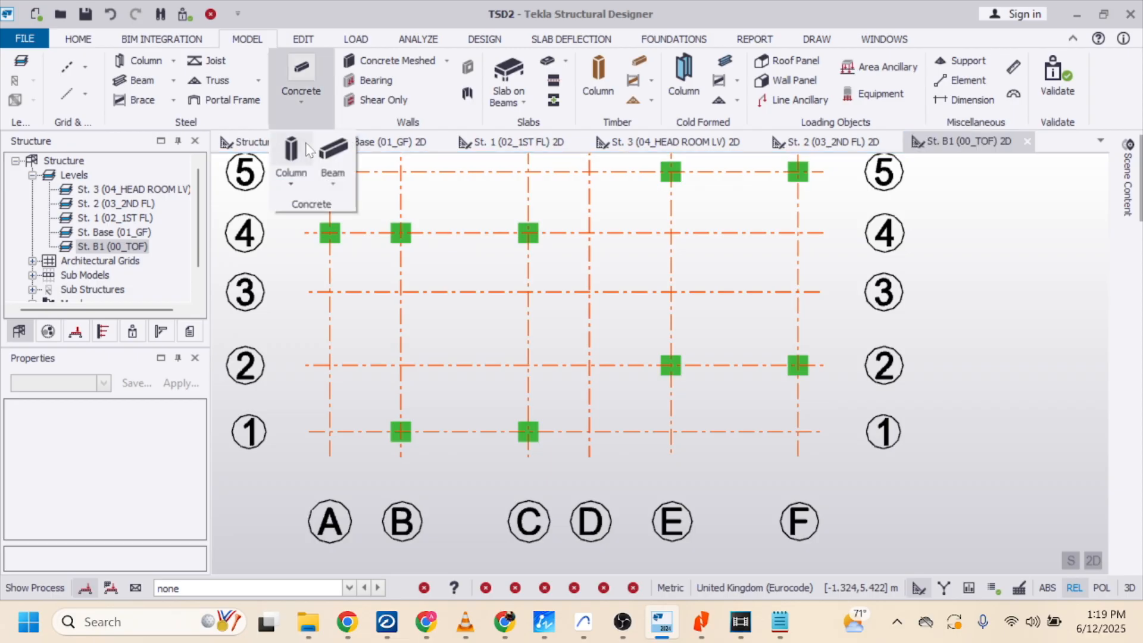
pyautogui.click(303, 166)
pyautogui.moveTo(198, 255)
pyautogui.mouseDown()
pyautogui.moveTo(199, 275)
pyautogui.moveTo(199, 254)
pyautogui.mouseUp()
pyautogui.moveTo(199, 429); pyautogui.dragTo(198, 465)
pyautogui.click(164, 452)
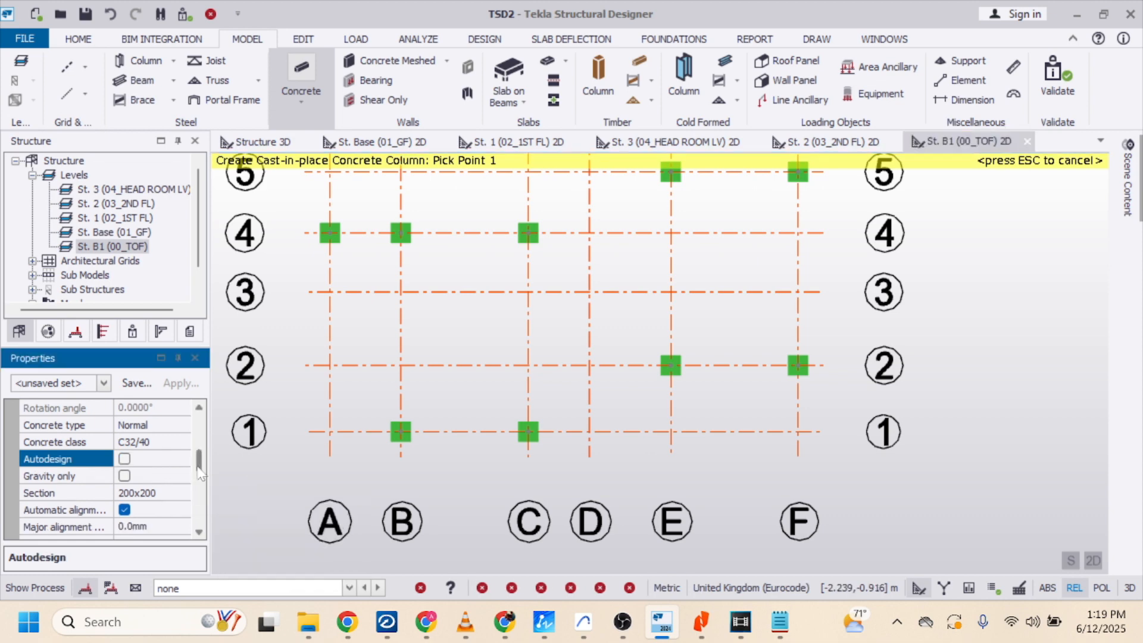
pyautogui.scroll(2, 200, 460)
pyautogui.scroll(-3, 200, 459)
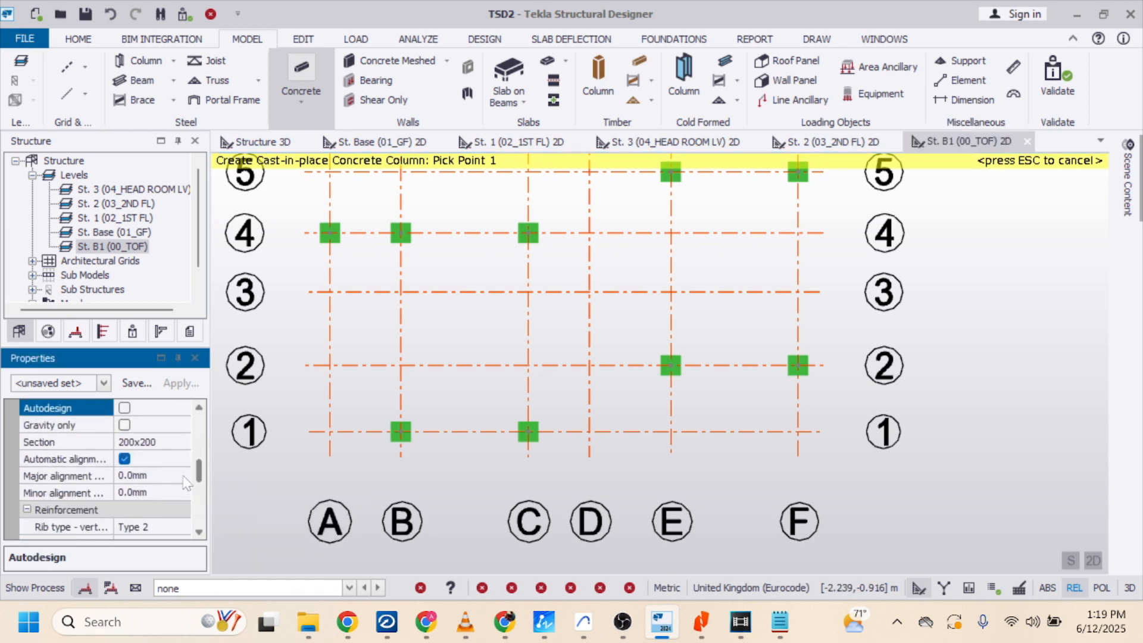
pyautogui.click(124, 459)
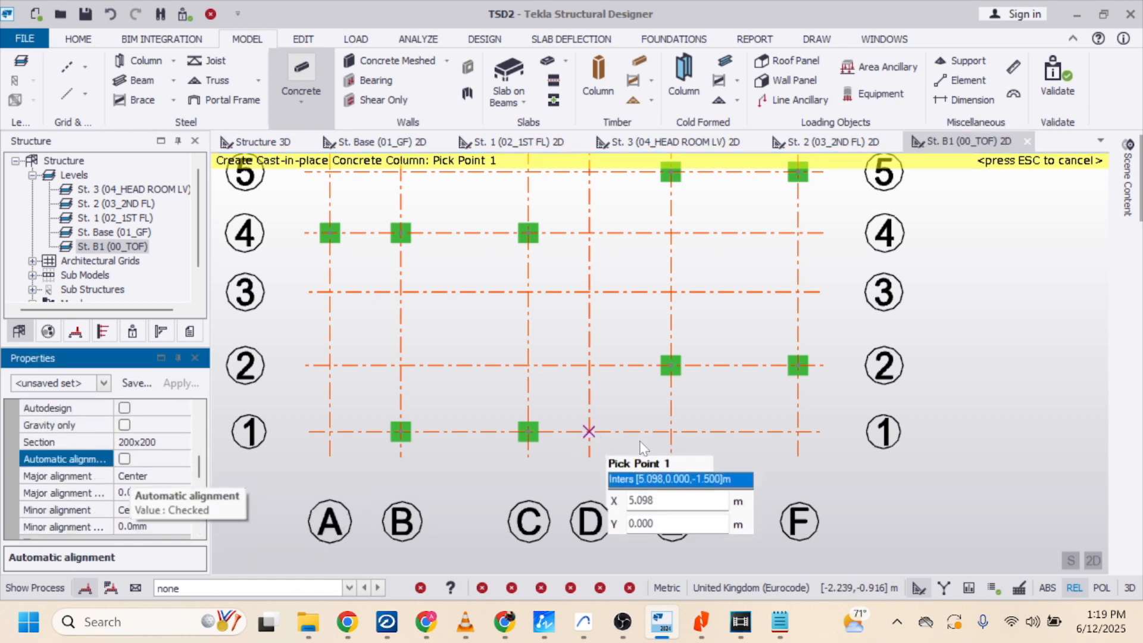
pyautogui.click(682, 434)
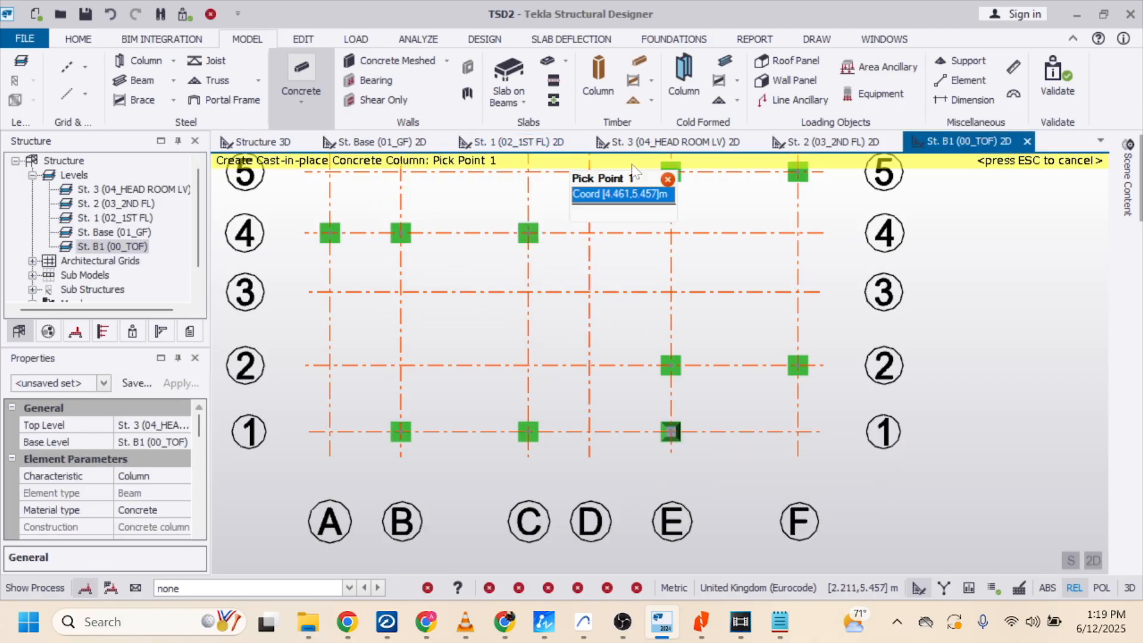
# On the St. 1 (02_1ST FL) plan, add a slab on beams in the bay between grid lines C–E and 1–2
pyautogui.click(518, 142)
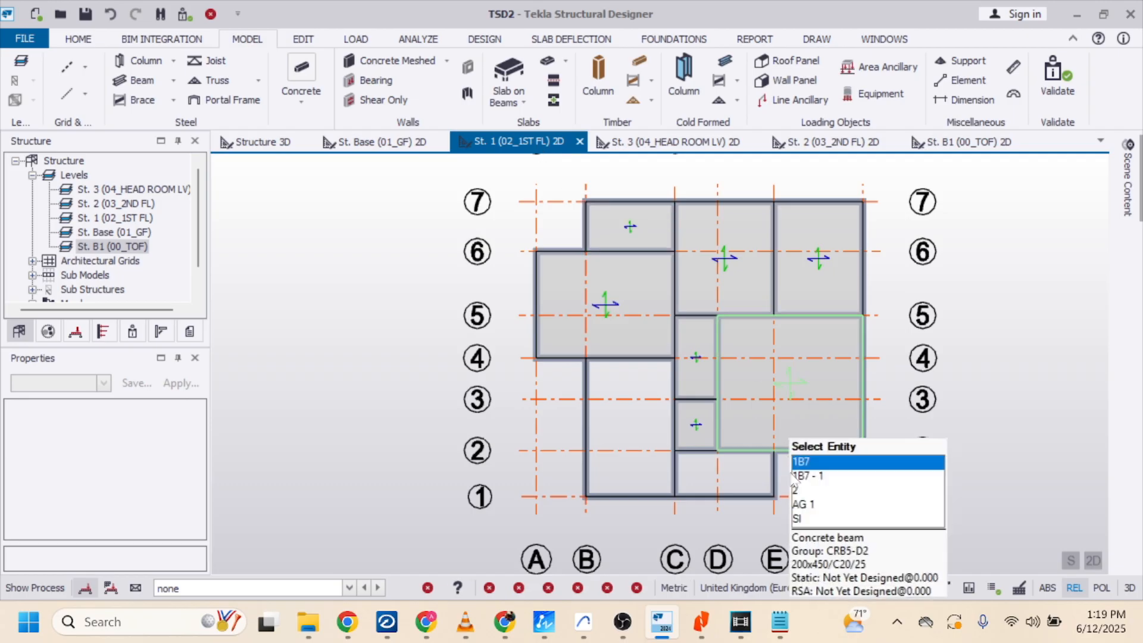
pyautogui.scroll(5, 794, 520)
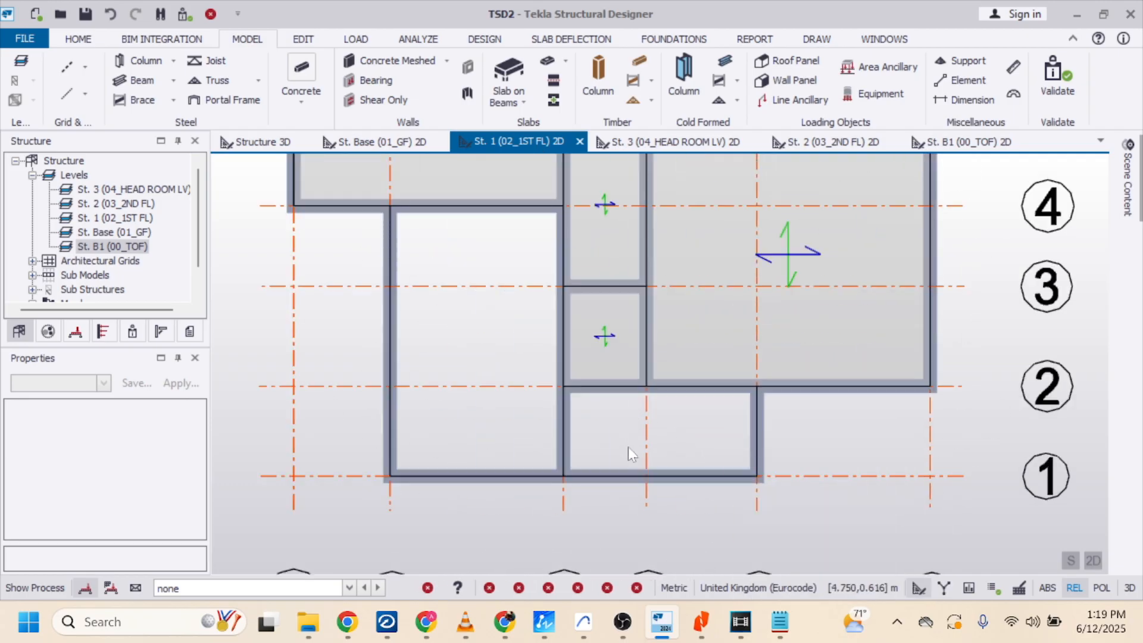
pyautogui.scroll(-1, 627, 448)
pyautogui.click(508, 75)
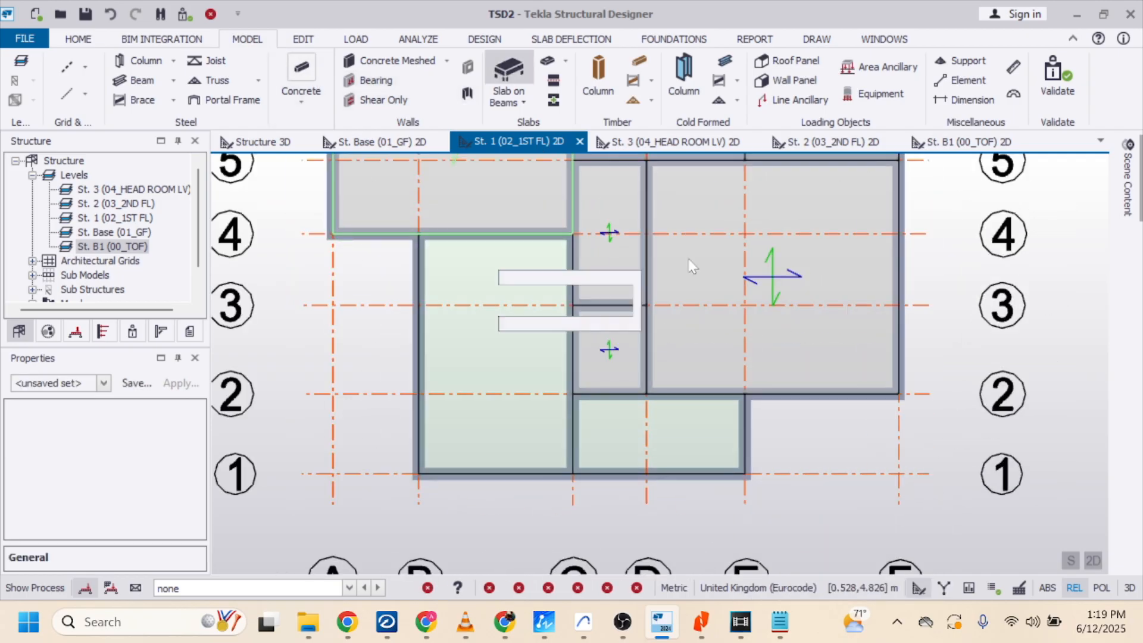
pyautogui.click(696, 467)
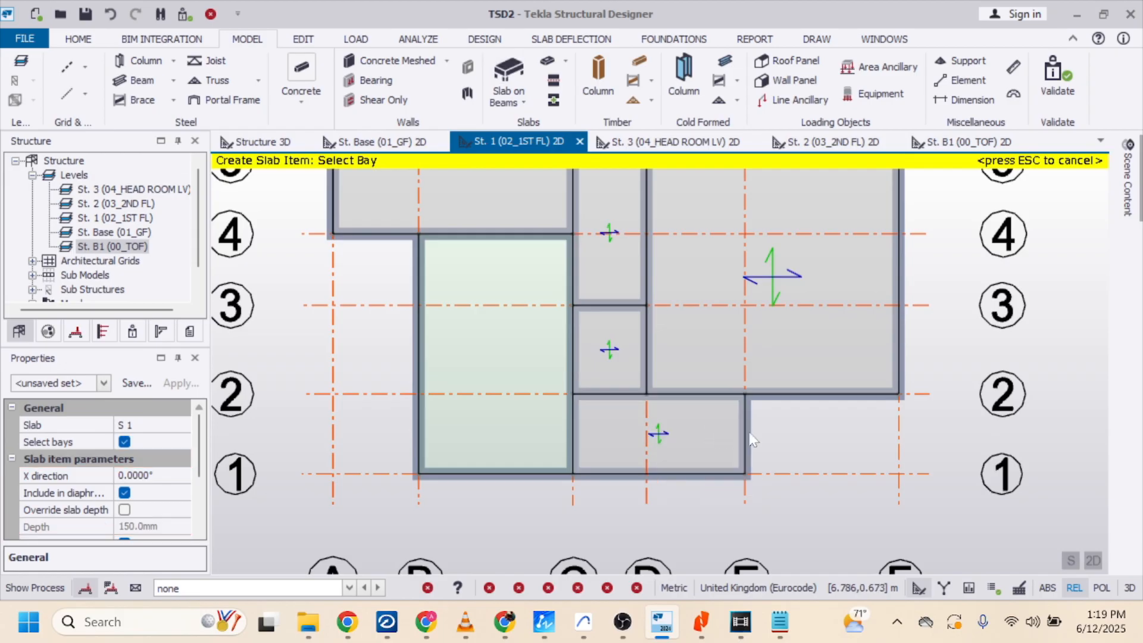
pyautogui.scroll(-2, 656, 456)
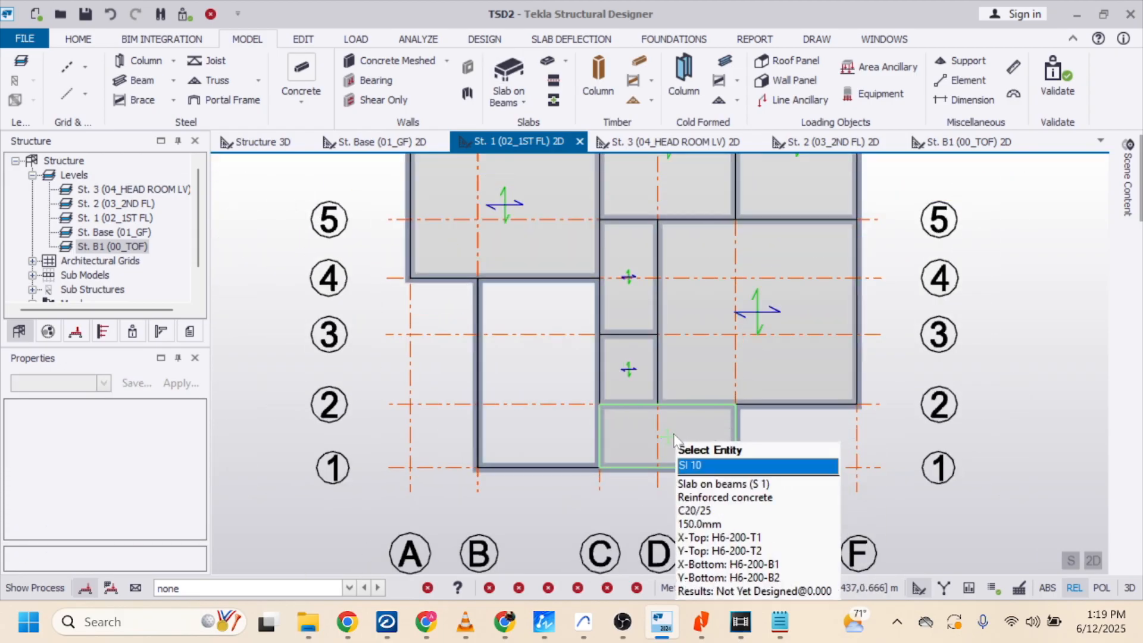
# Reassign the slab item between grid lines C–E and 1–2 from slab S 1 to a new slab
pyautogui.click(768, 425)
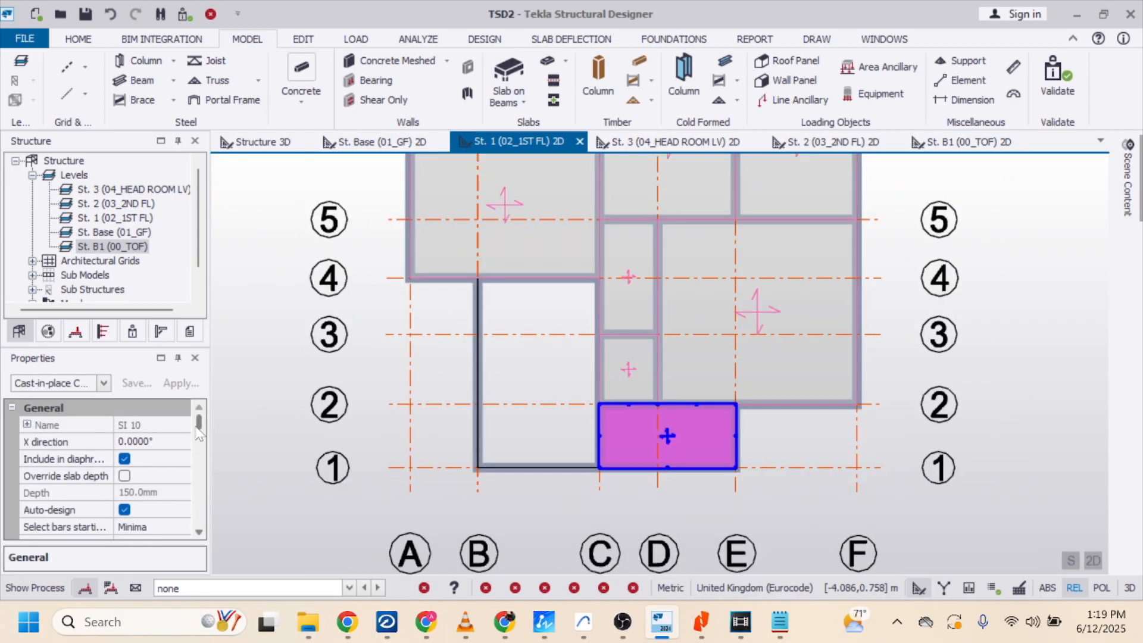
pyautogui.moveTo(199, 433); pyautogui.dragTo(203, 448)
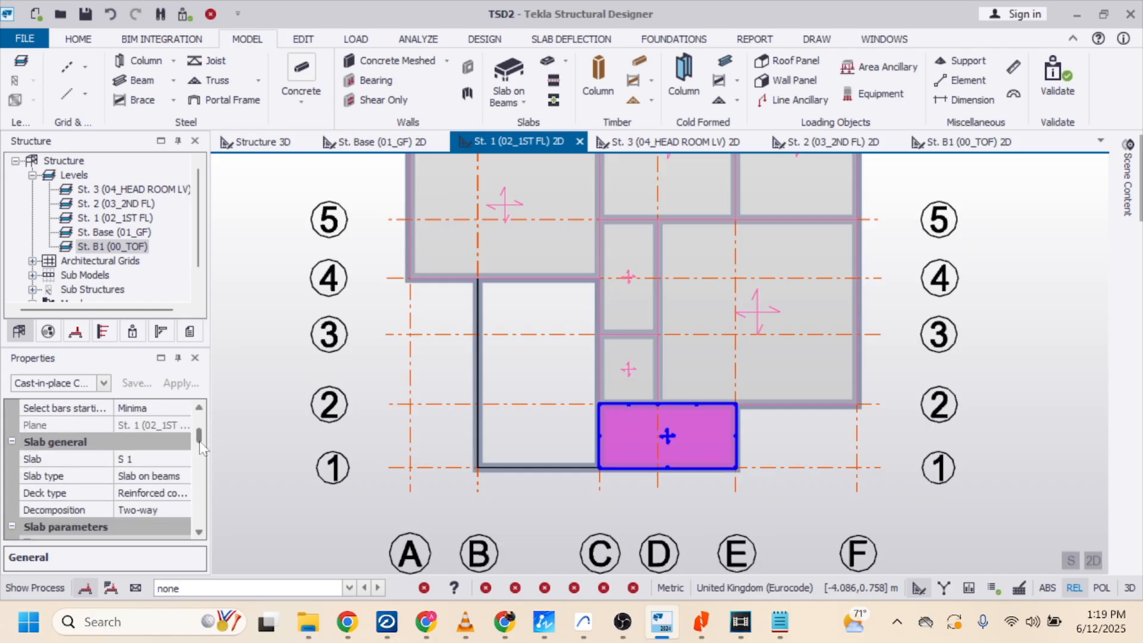
pyautogui.click(172, 458)
pyautogui.scroll(-2, 181, 459)
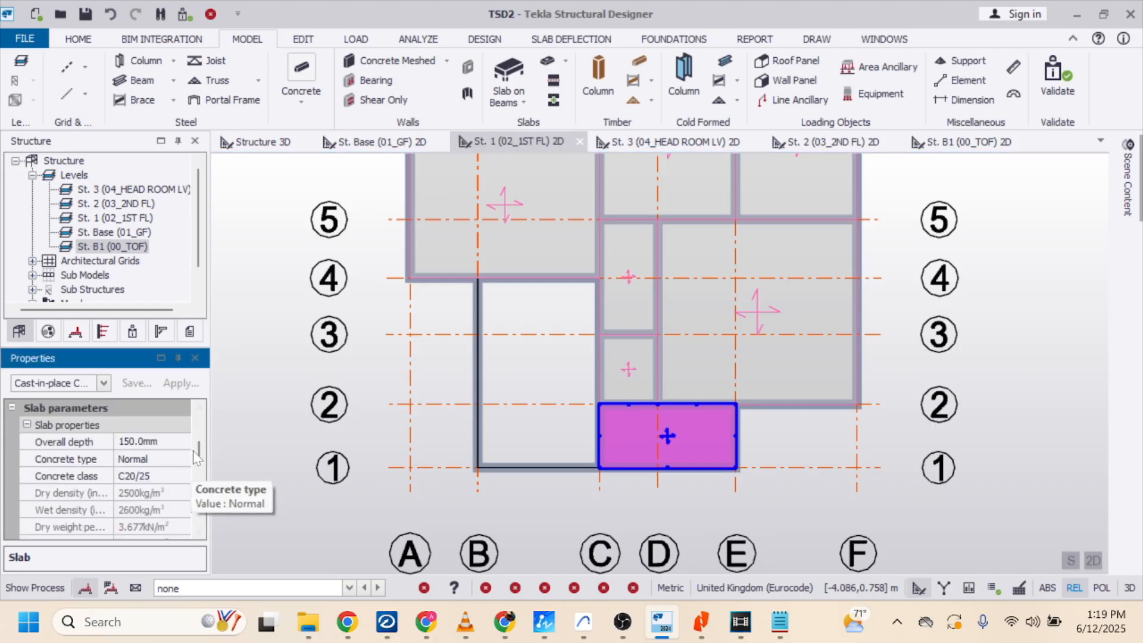
pyautogui.moveTo(198, 443); pyautogui.dragTo(199, 440)
pyautogui.click(156, 425)
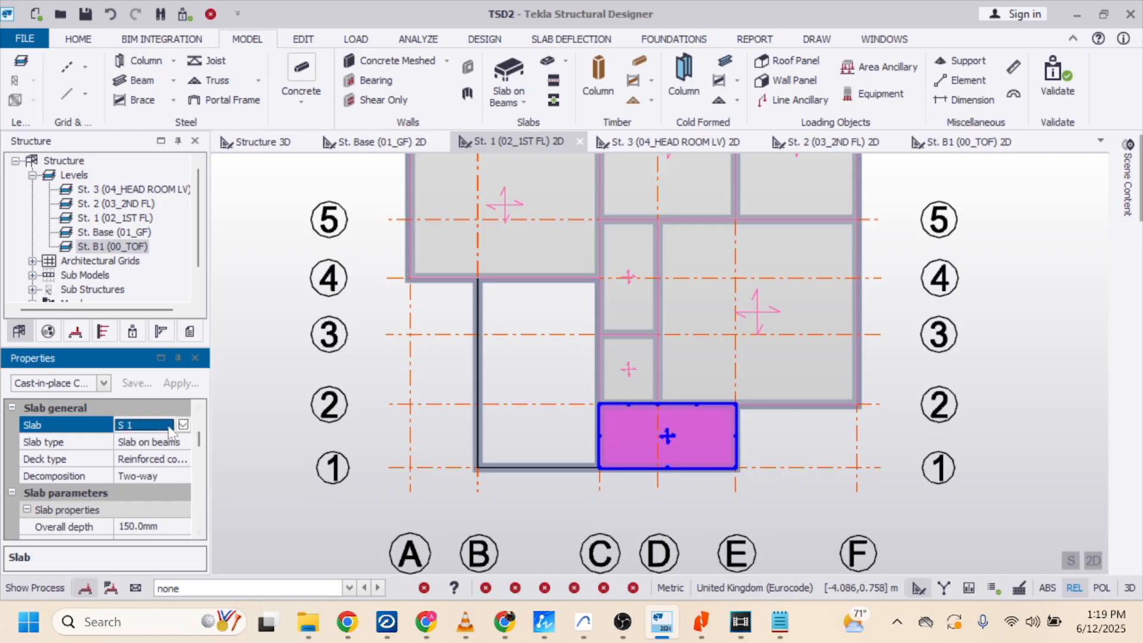
pyautogui.click(182, 425)
pyautogui.click(170, 442)
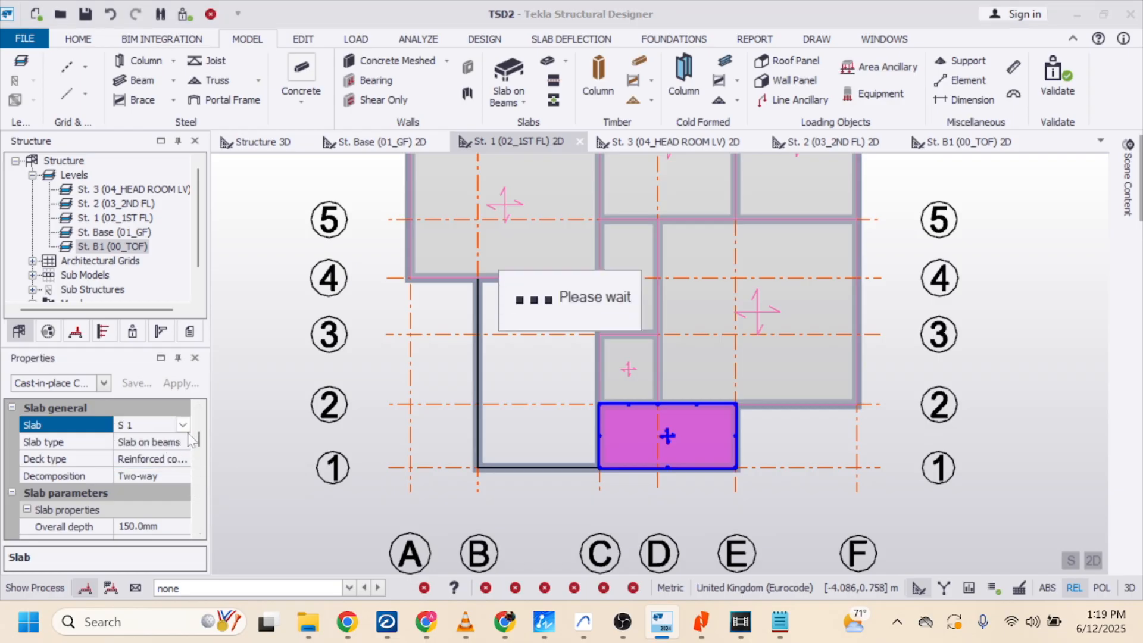
# Set the decomposition of the C–E/1–2 slab to One-way and its rotation angle to 90°
pyautogui.click(165, 476)
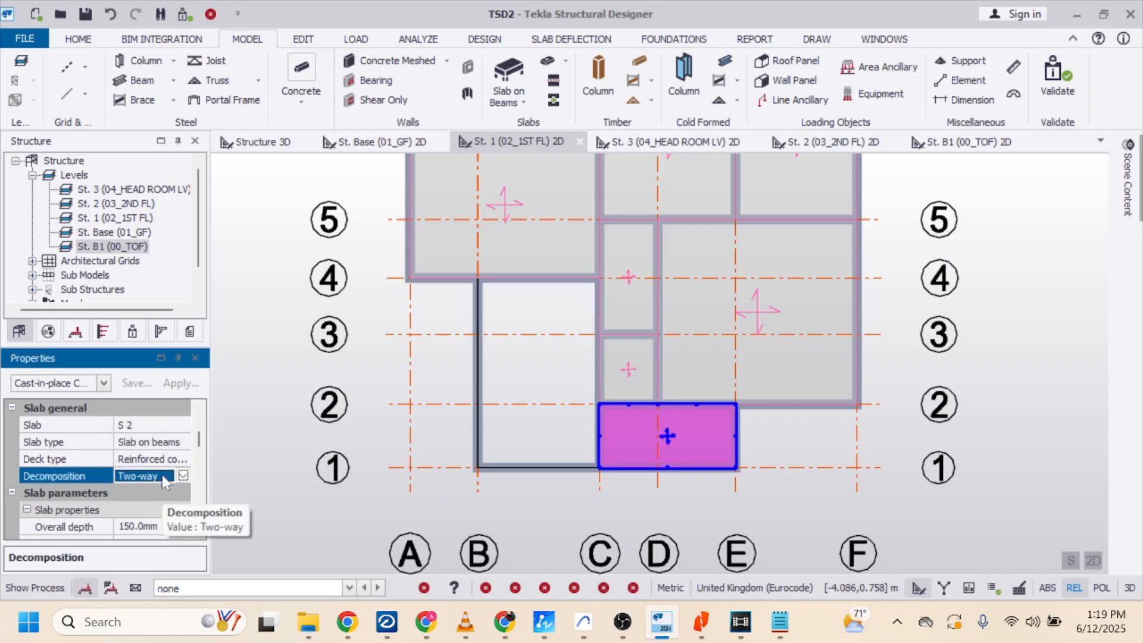
pyautogui.click(183, 476)
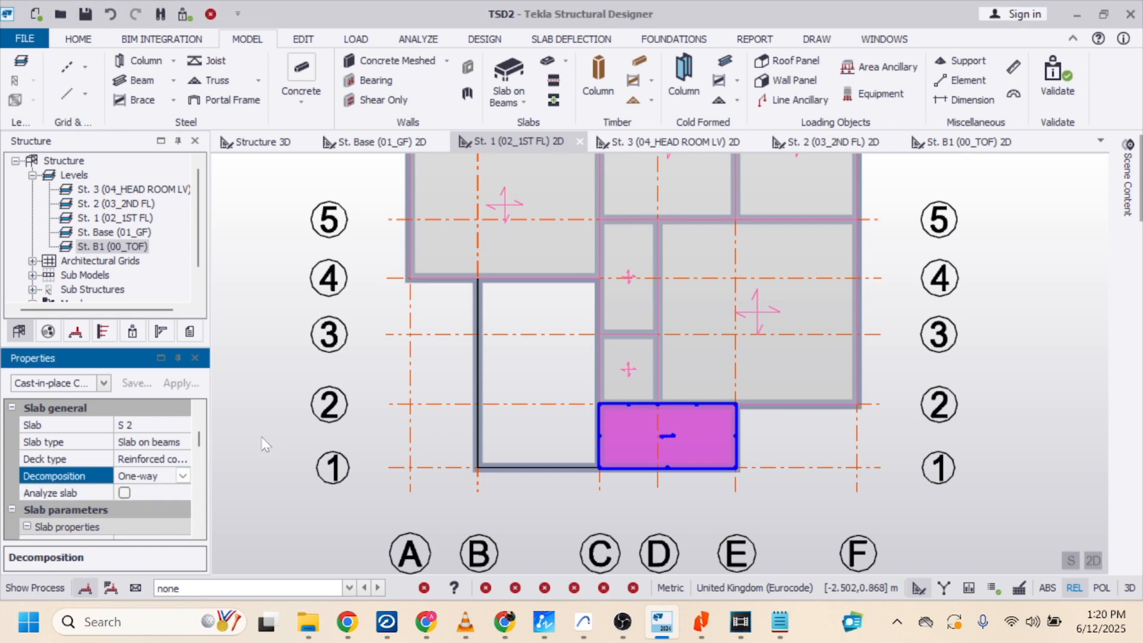
pyautogui.moveTo(200, 443); pyautogui.dragTo(202, 420)
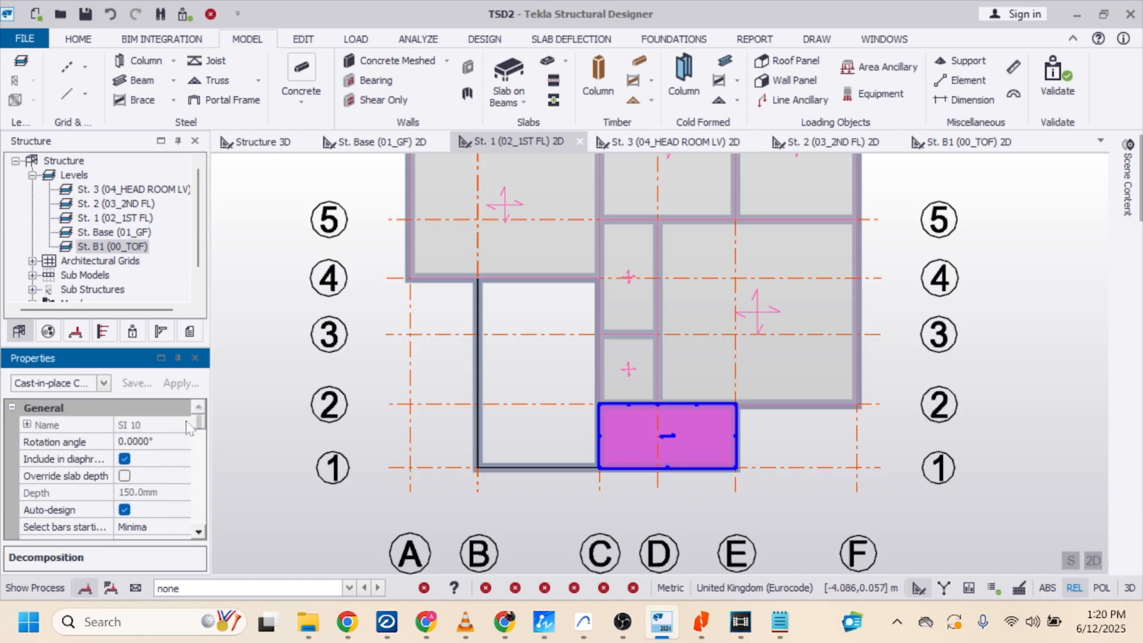
pyautogui.click(149, 441)
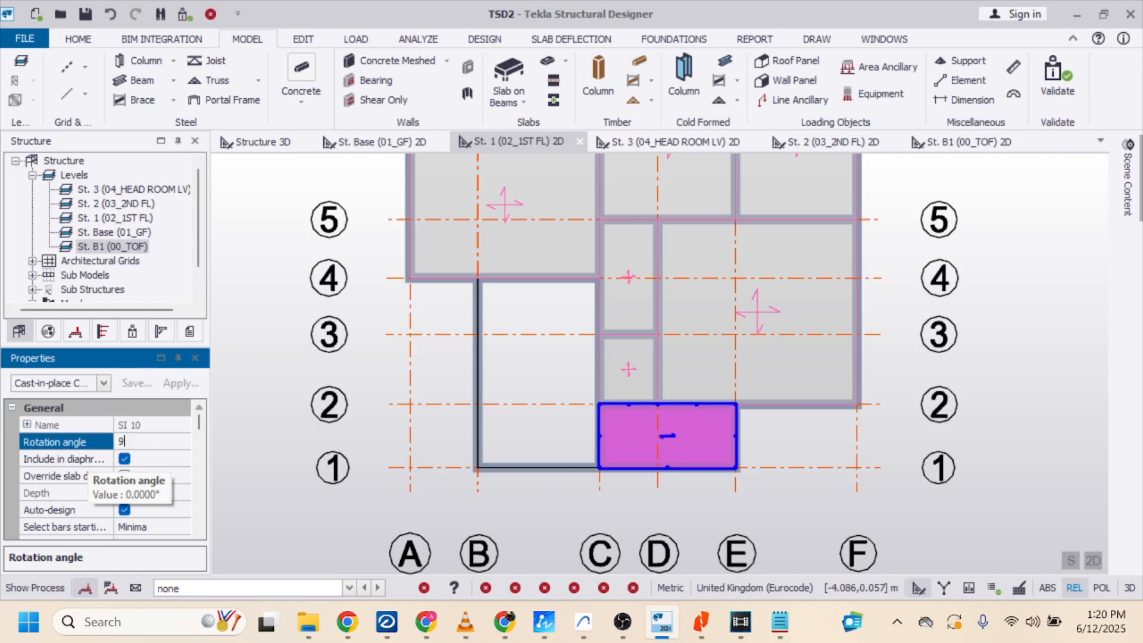
pyautogui.press('Return')
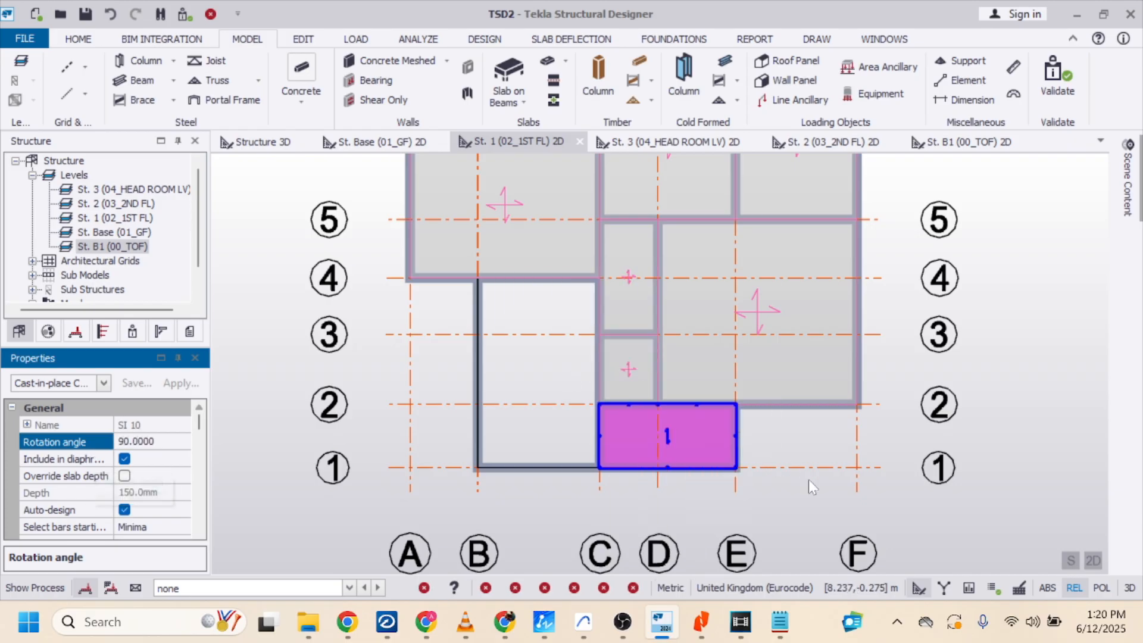
pyautogui.click(806, 499)
# Assign the slab item between grid lines C–D and 3–5 to the one-way slab S 2
pyautogui.click(613, 316)
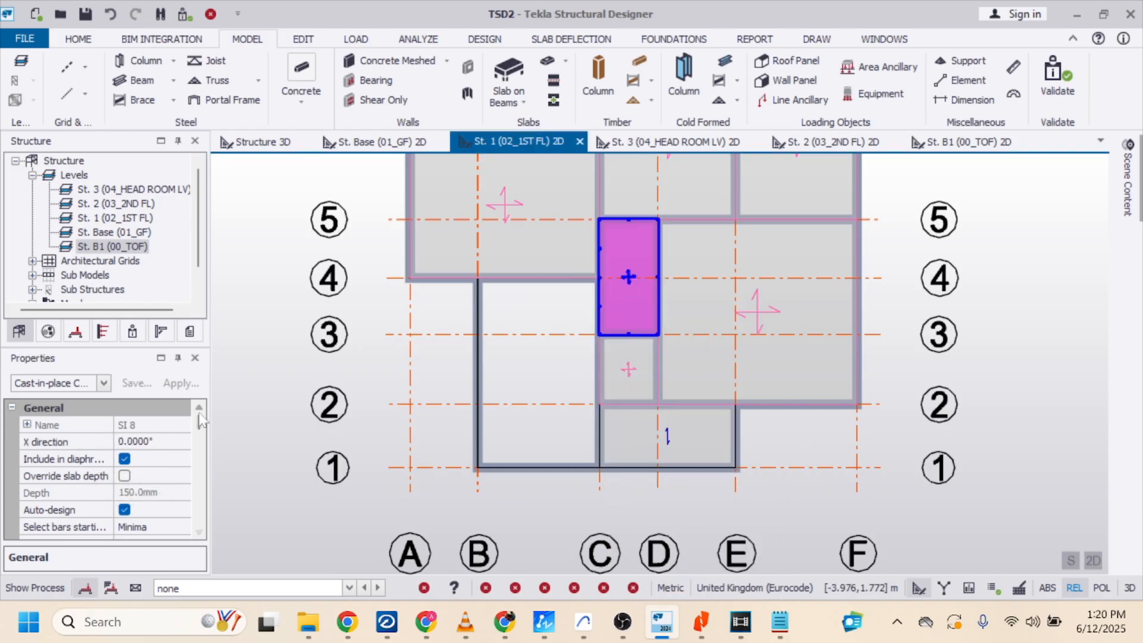
pyautogui.scroll(-3, 171, 444)
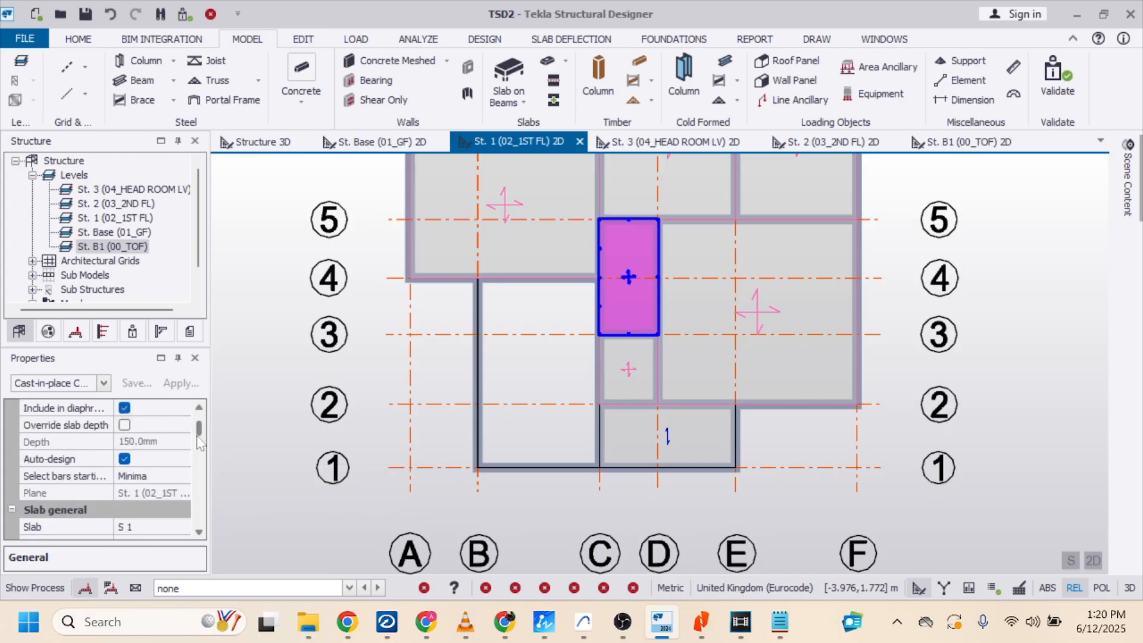
pyautogui.click(178, 465)
pyautogui.click(183, 458)
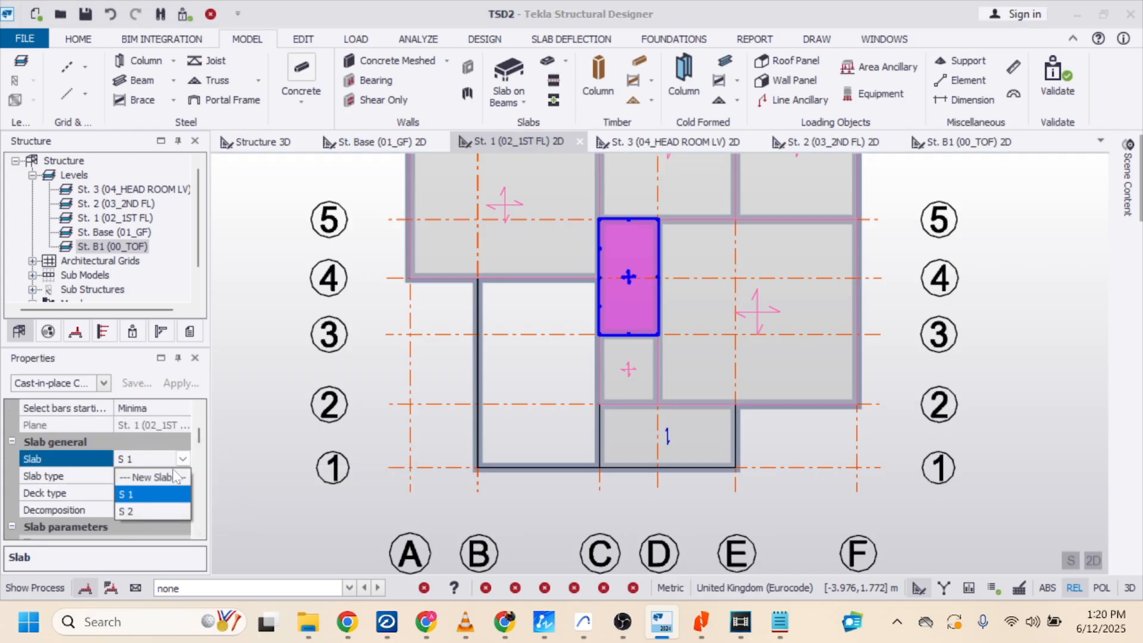
pyautogui.click(132, 511)
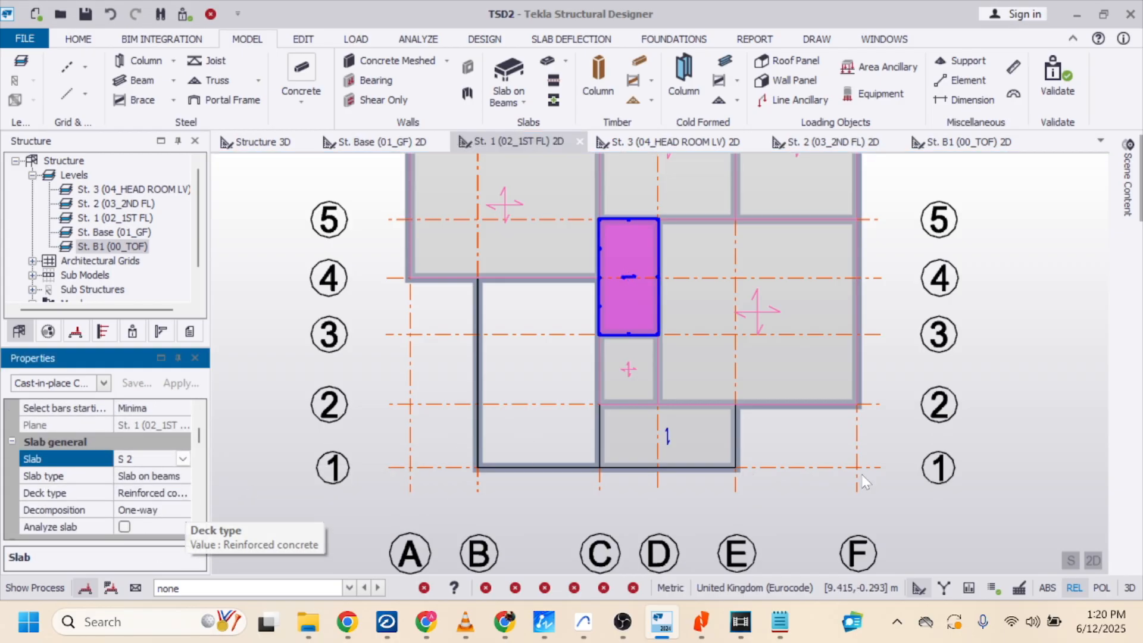
pyautogui.scroll(-1, 601, 362)
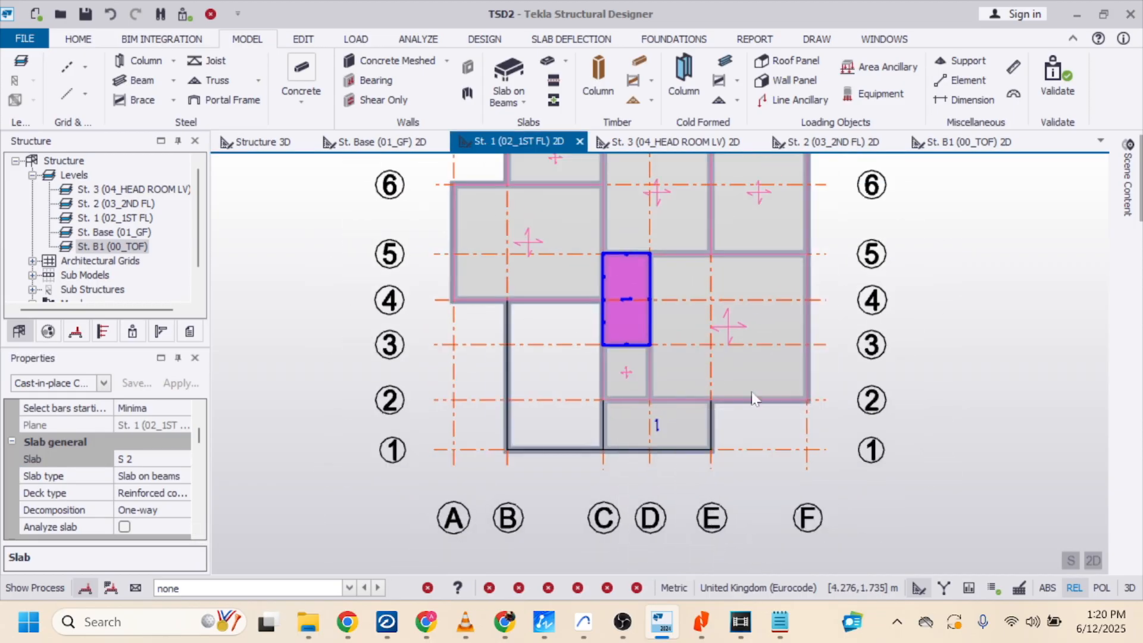
pyautogui.scroll(-1, 693, 474)
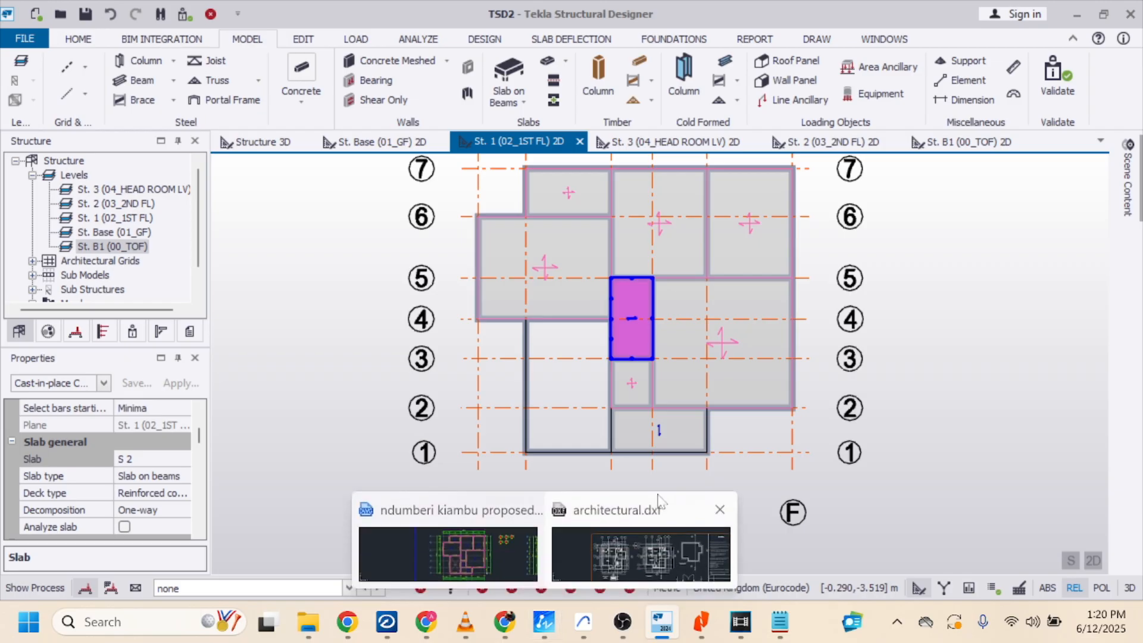
# From the 3D structure view, set level 2 (03_2ND FL) to use level 1 as its source in the construction levels
pyautogui.click(269, 144)
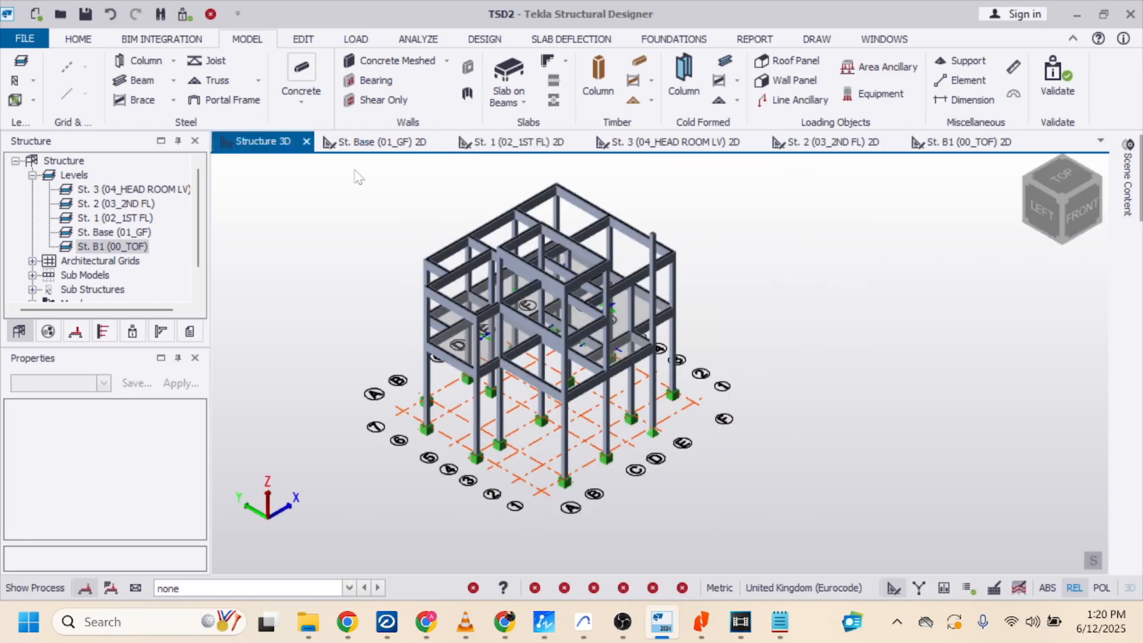
pyautogui.click(22, 66)
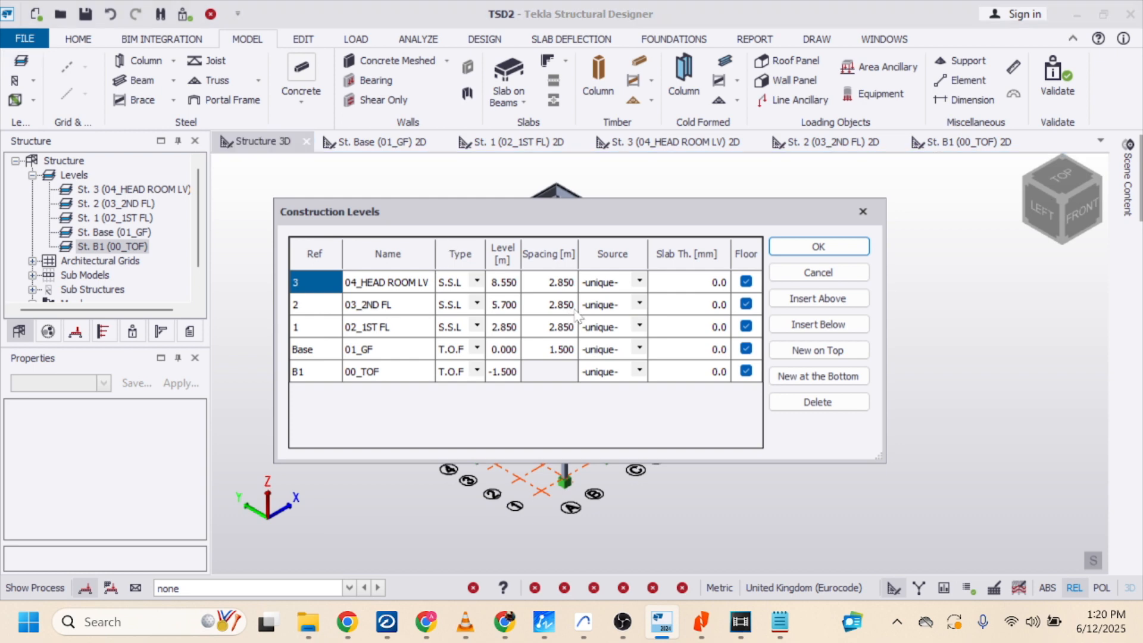
pyautogui.click(639, 304)
pyautogui.click(595, 343)
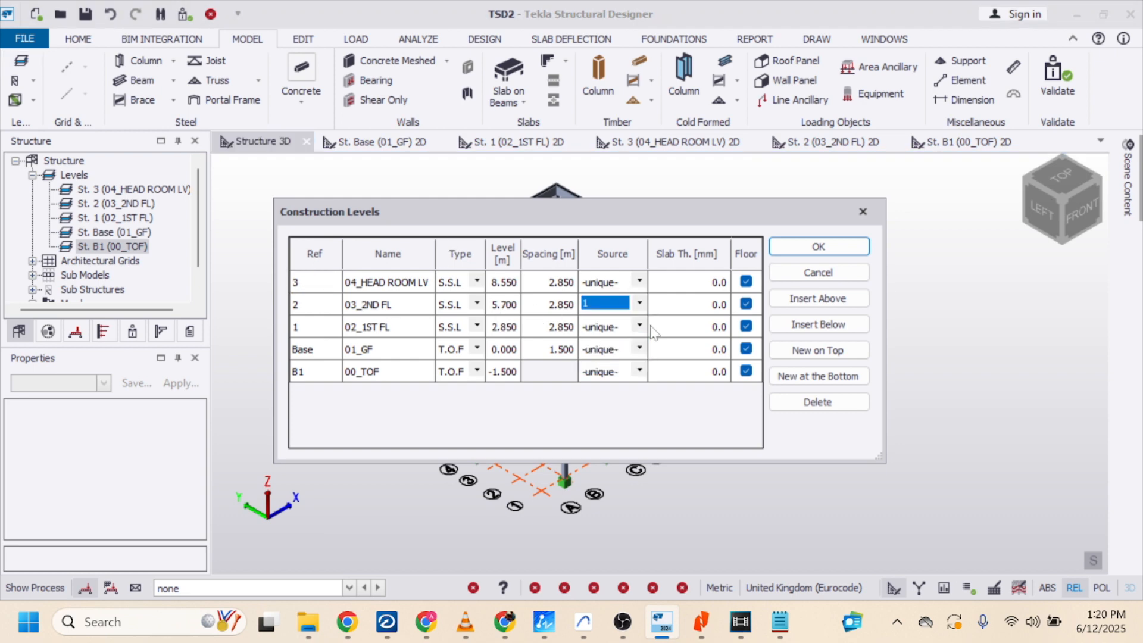
pyautogui.click(818, 246)
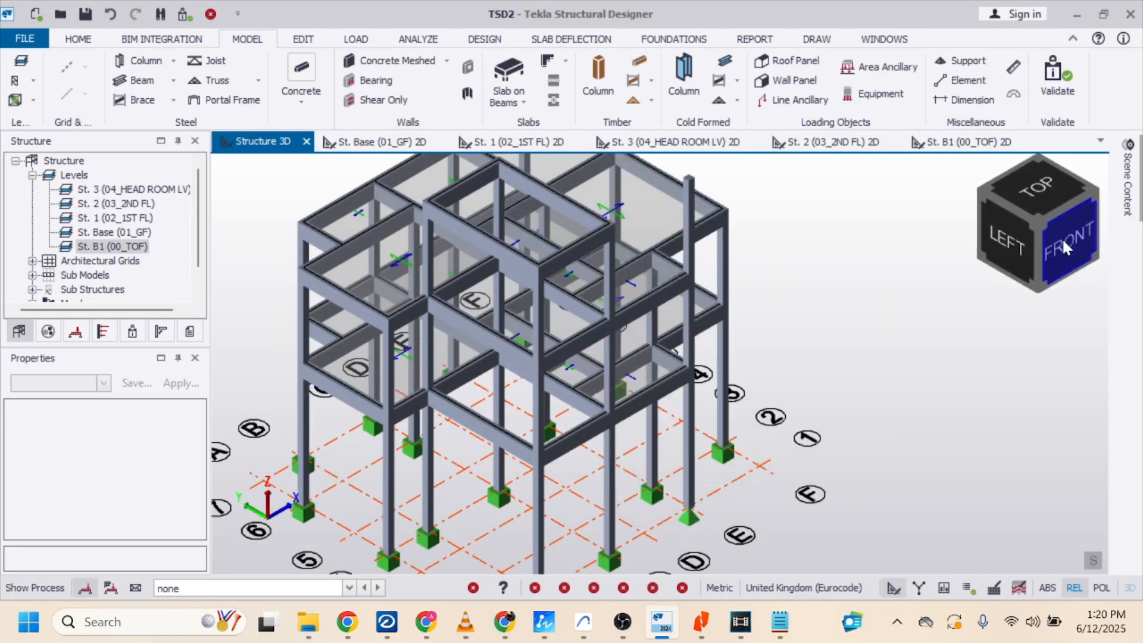
# Set the top level of column C18, the one projecting unconnected above the second-floor beams, to St. 2 (03_2ND FL)
pyautogui.moveTo(985, 276); pyautogui.dragTo(394, 271)
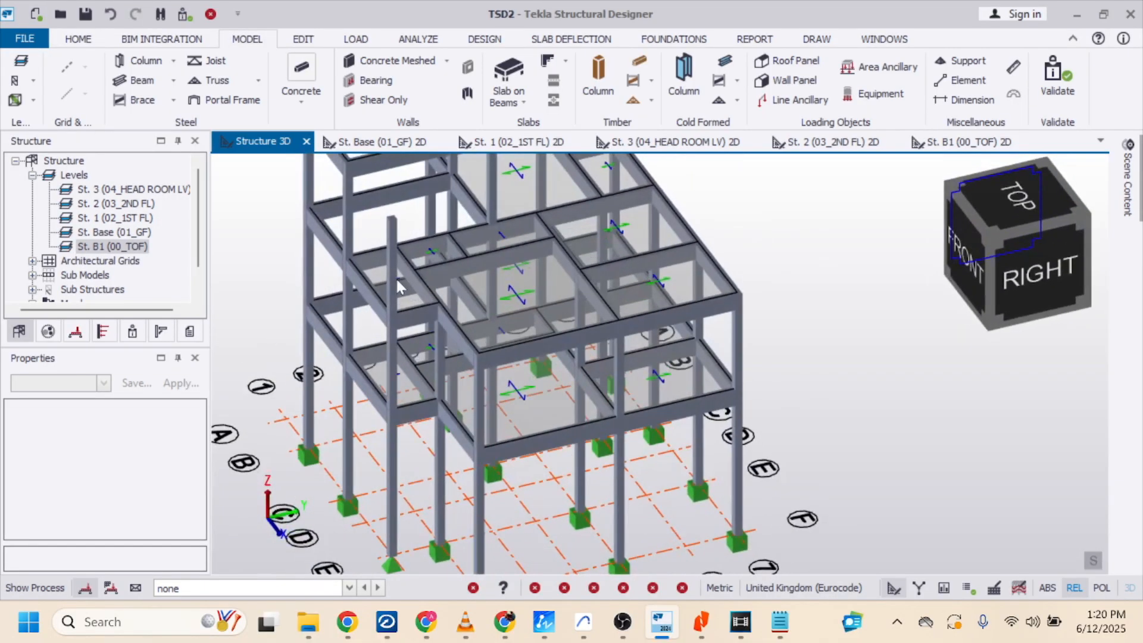
pyautogui.click(393, 271)
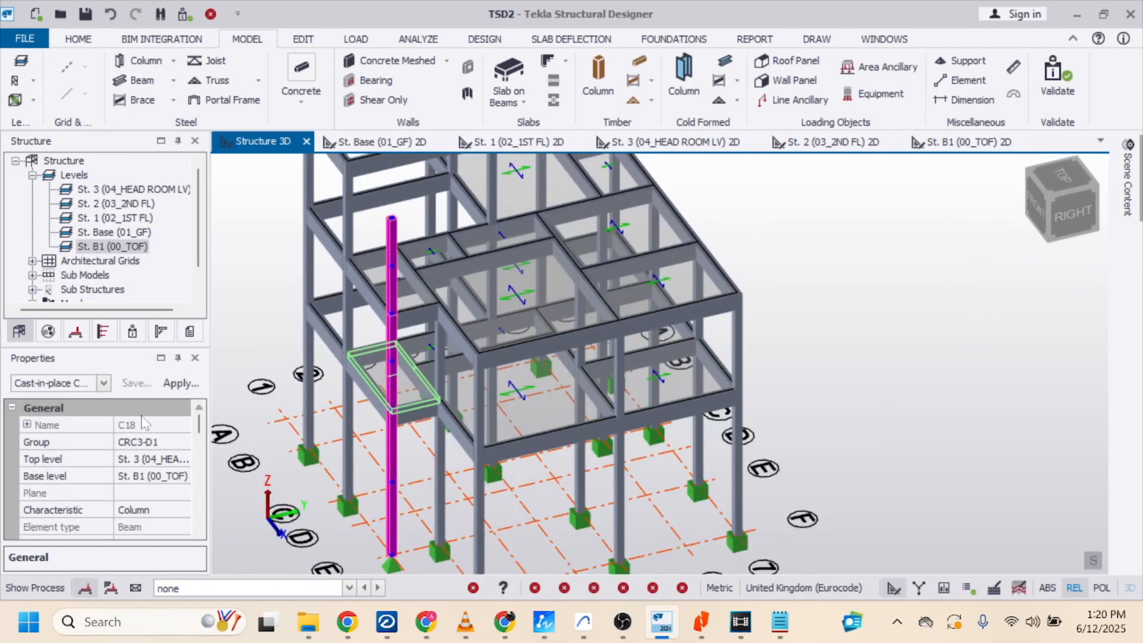
pyautogui.click(181, 459)
pyautogui.click(183, 459)
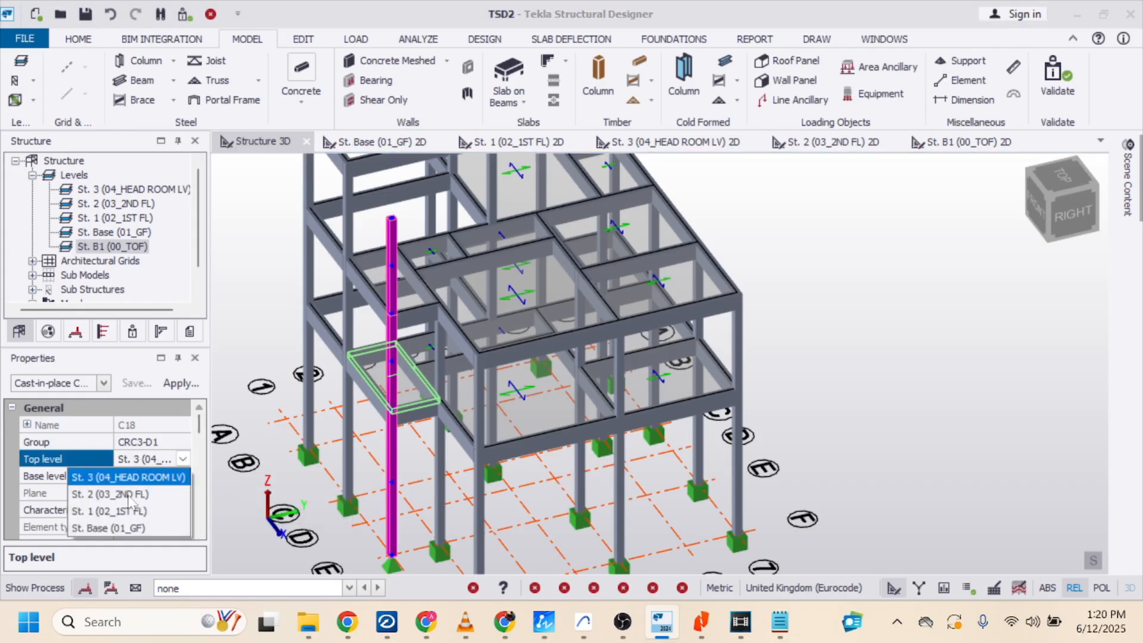
pyautogui.click(126, 497)
pyautogui.click(856, 305)
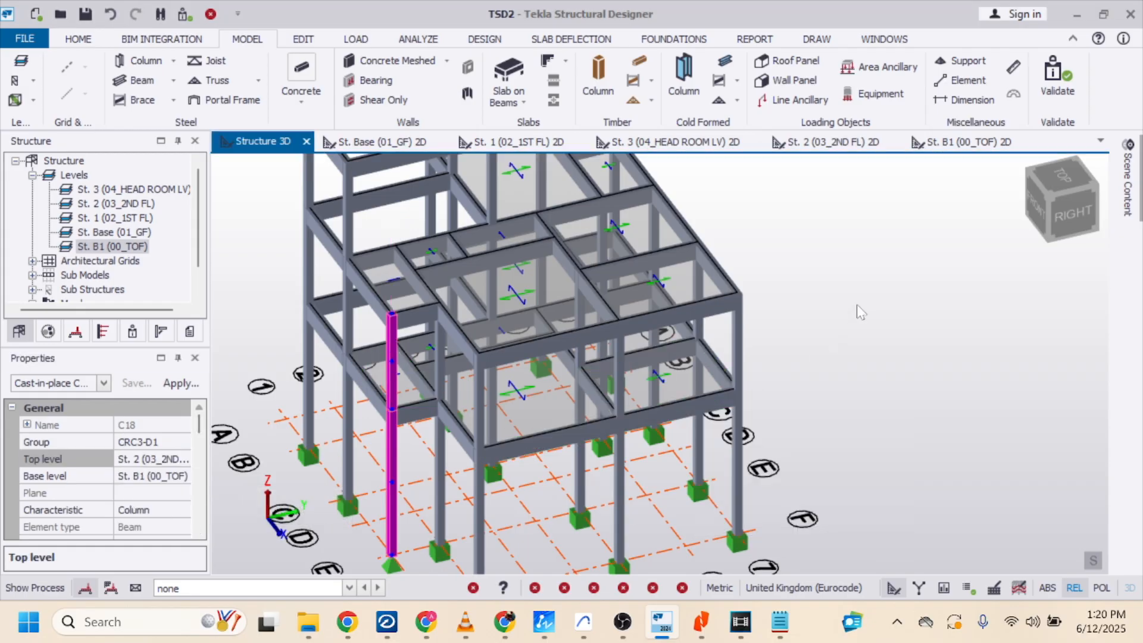
pyautogui.click(796, 322)
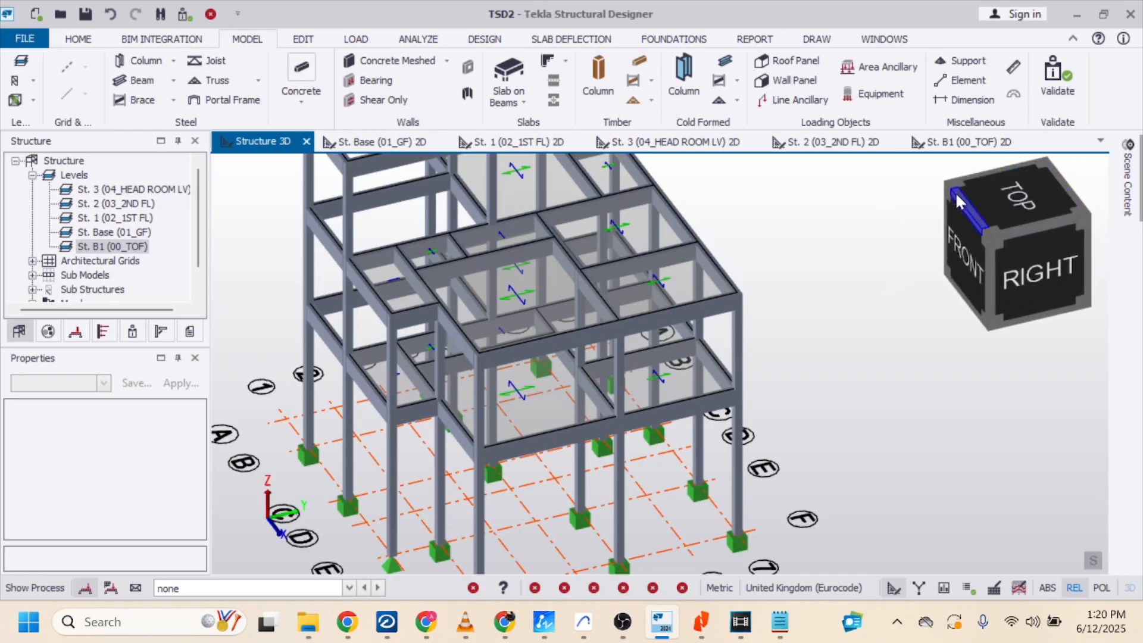
pyautogui.click(950, 202)
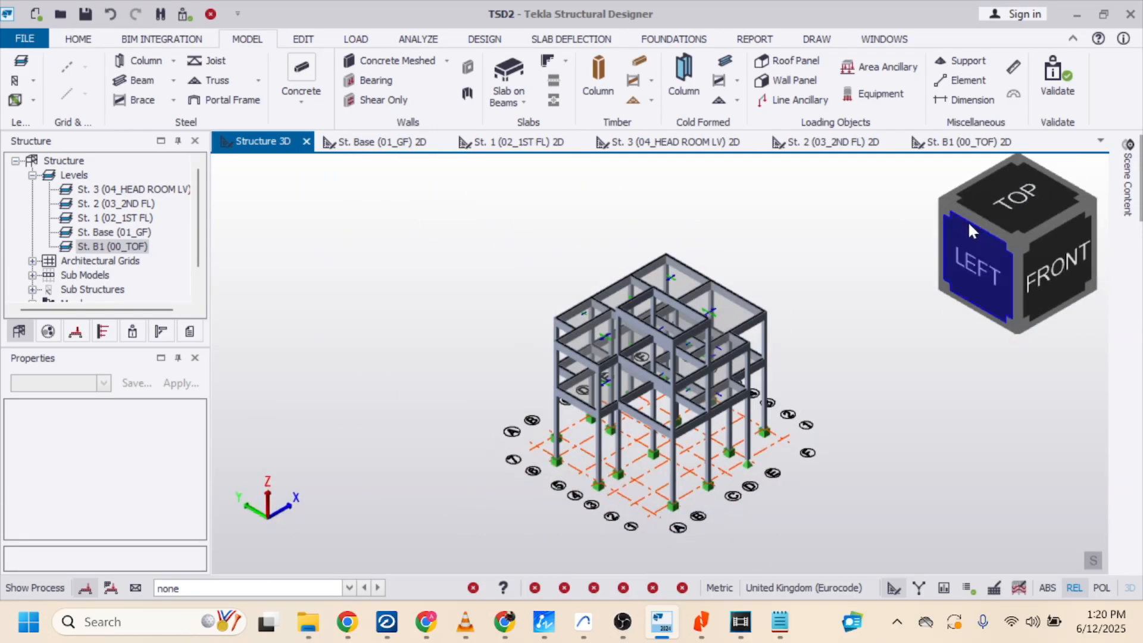
pyautogui.click(940, 210)
pyautogui.scroll(3, 689, 399)
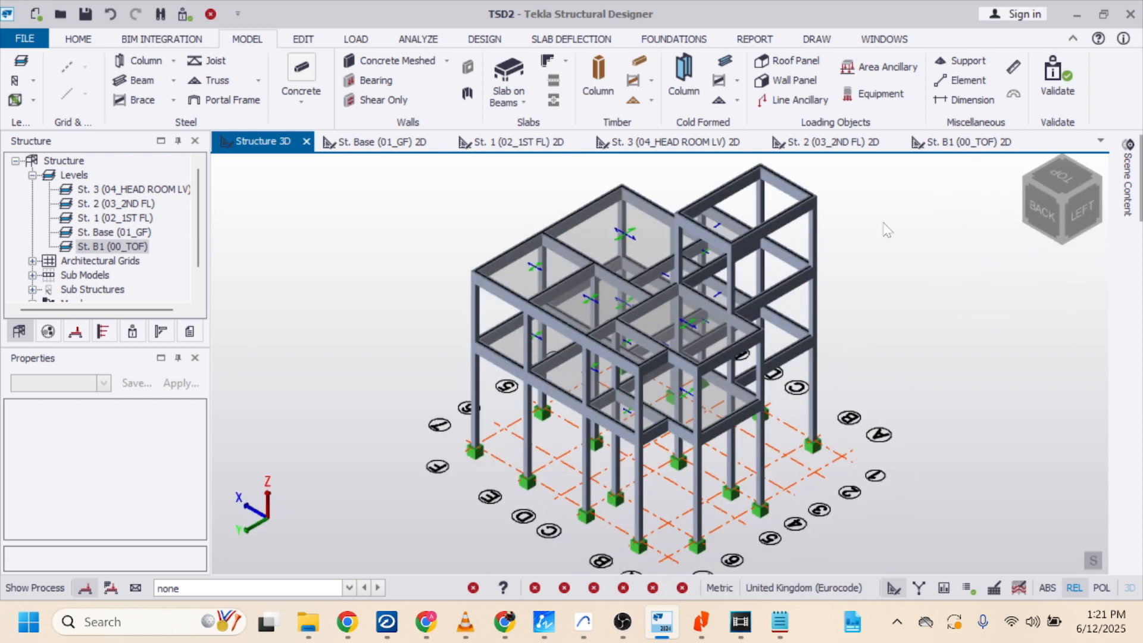
pyautogui.scroll(3, 854, 200)
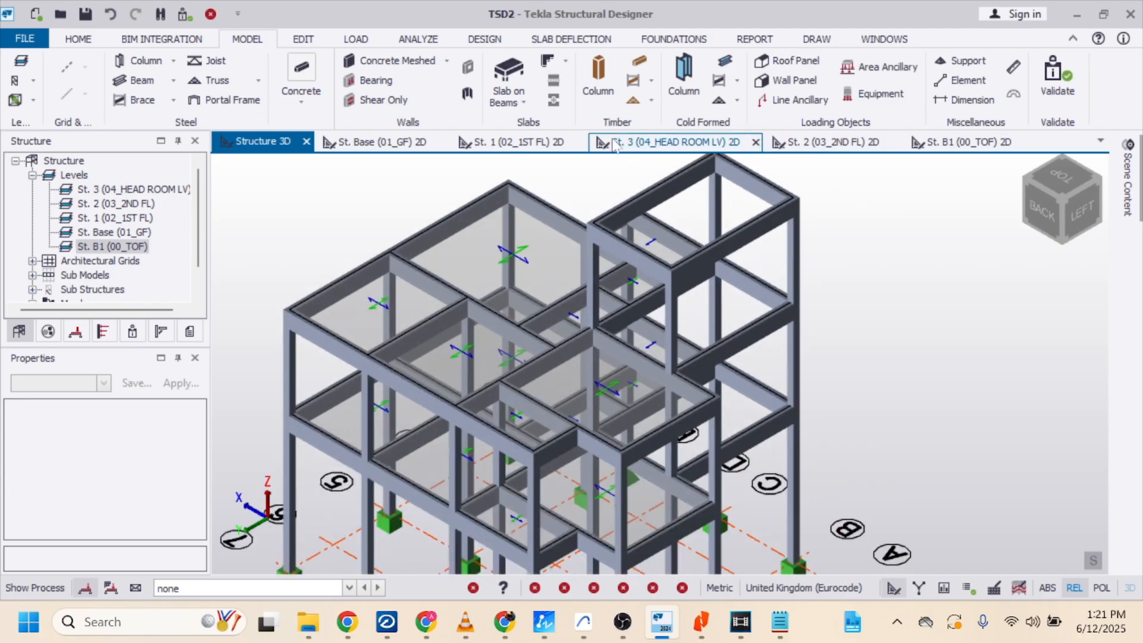
pyautogui.click(511, 77)
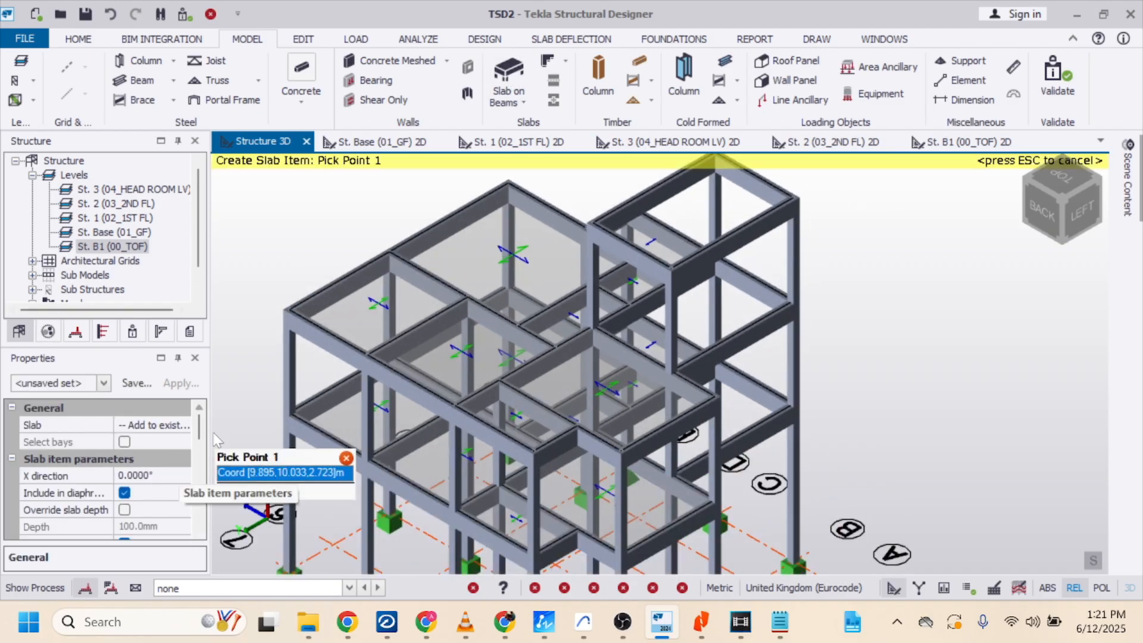
pyautogui.moveTo(198, 436); pyautogui.dragTo(198, 491)
pyautogui.click(179, 476)
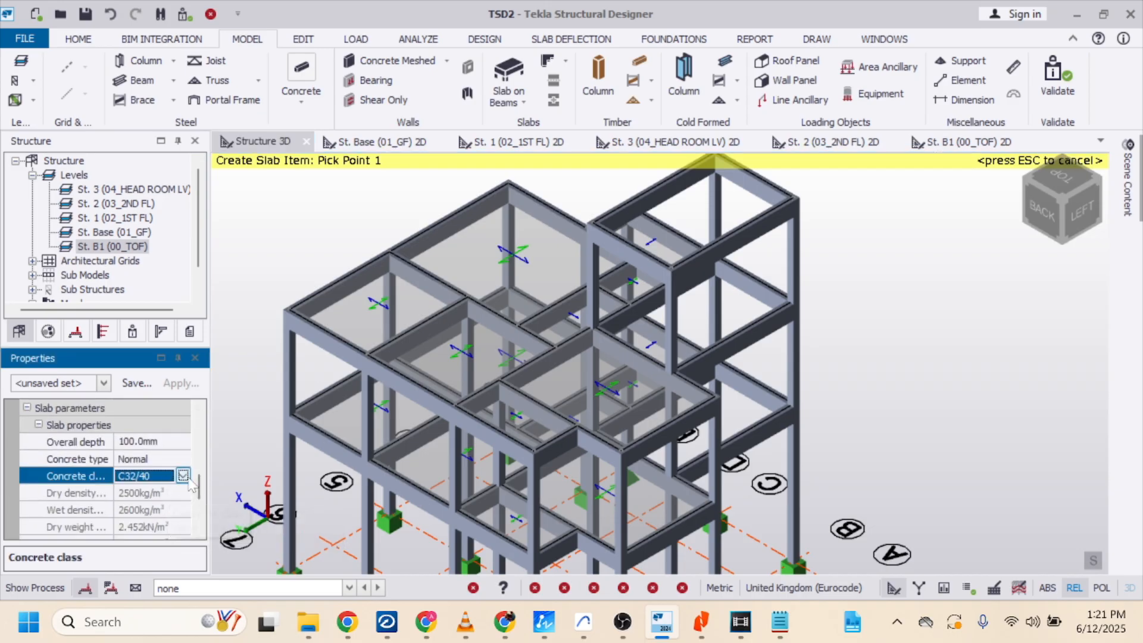
pyautogui.click(188, 477)
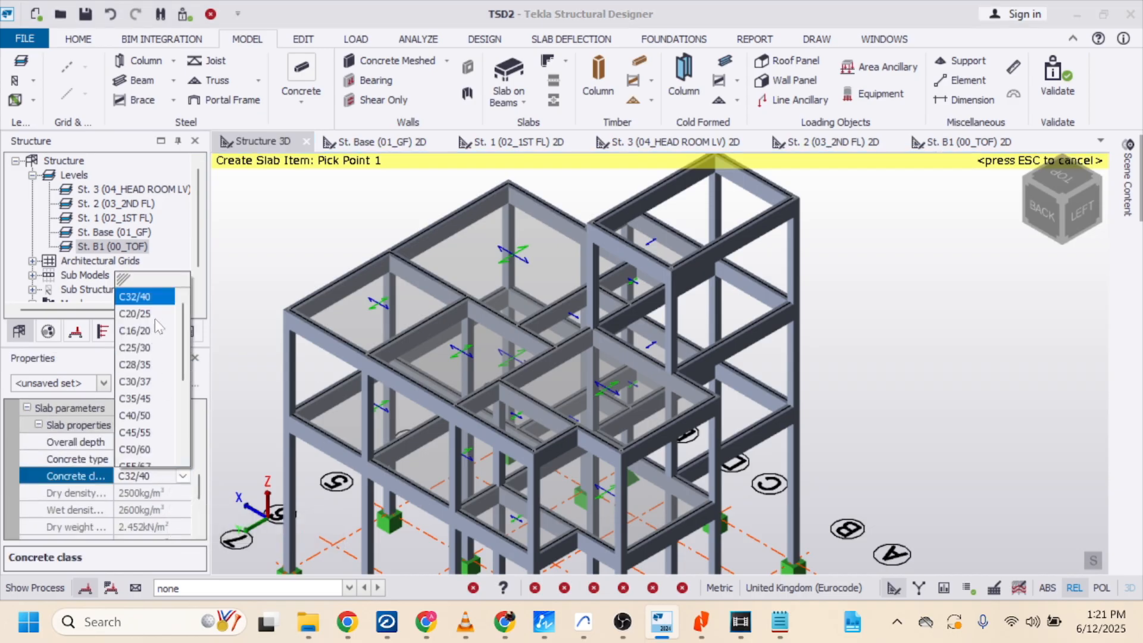
pyautogui.click(155, 315)
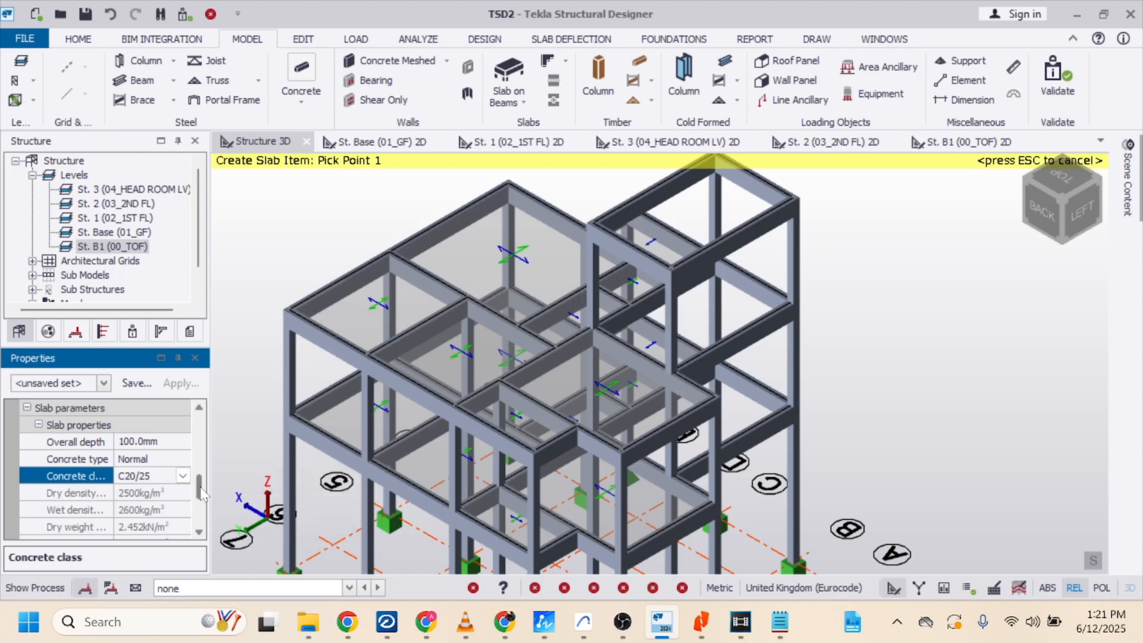
pyautogui.moveTo(200, 487)
pyautogui.mouseDown()
pyautogui.moveTo(201, 514)
pyautogui.moveTo(209, 454)
pyautogui.moveTo(206, 480)
pyautogui.mouseUp()
pyautogui.scroll(-2, 204, 478)
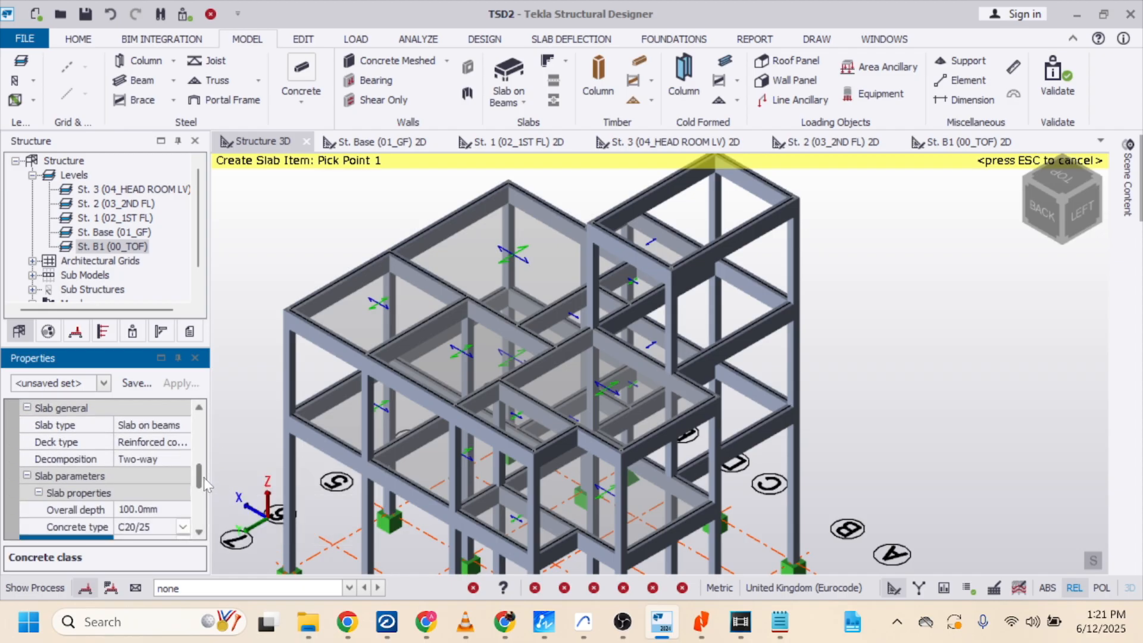
pyautogui.click(164, 493)
pyautogui.hotkey('ctrl', 'a')
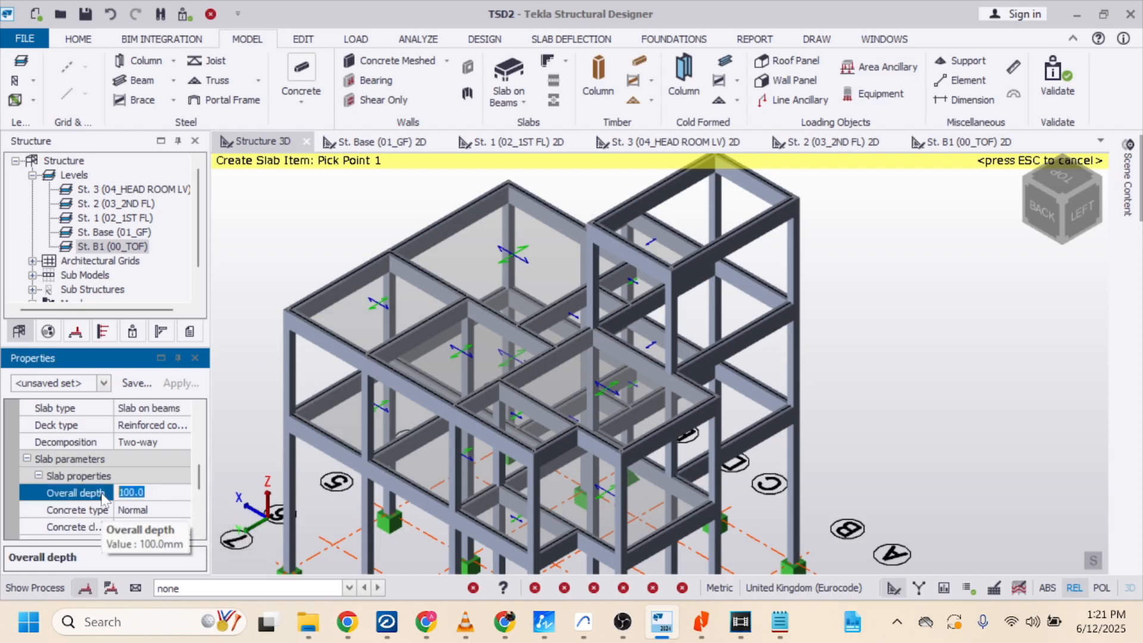
pyautogui.write('150')
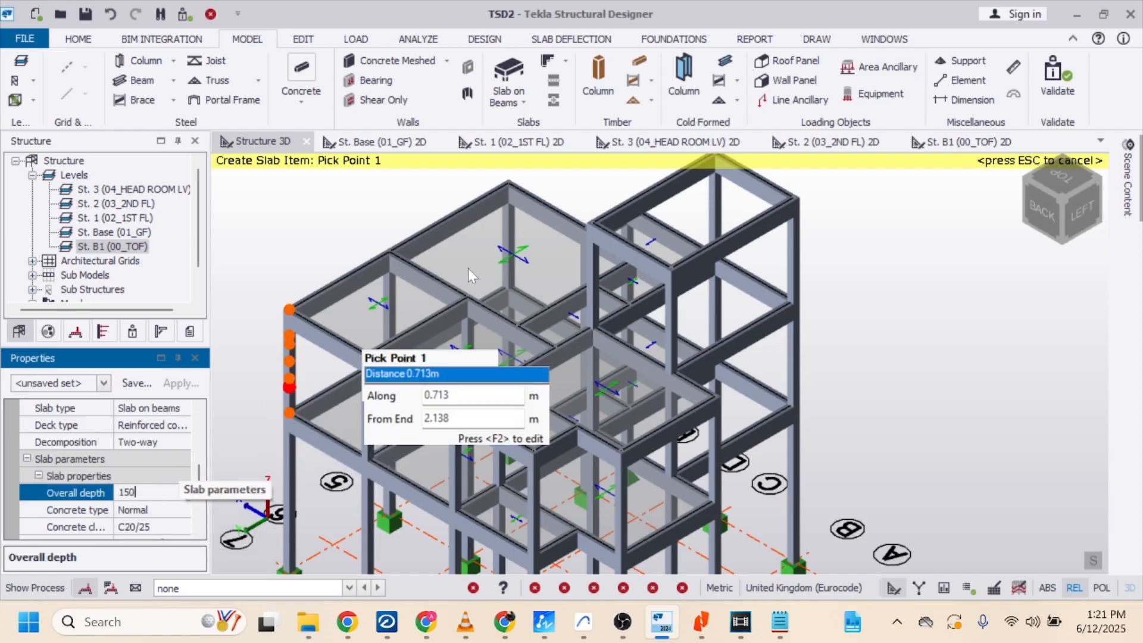
# On the St. 3 (04_HEAD ROOM LV) plan, start a slab on beams and set its concrete class to C20/25
pyautogui.doubleClick(122, 192)
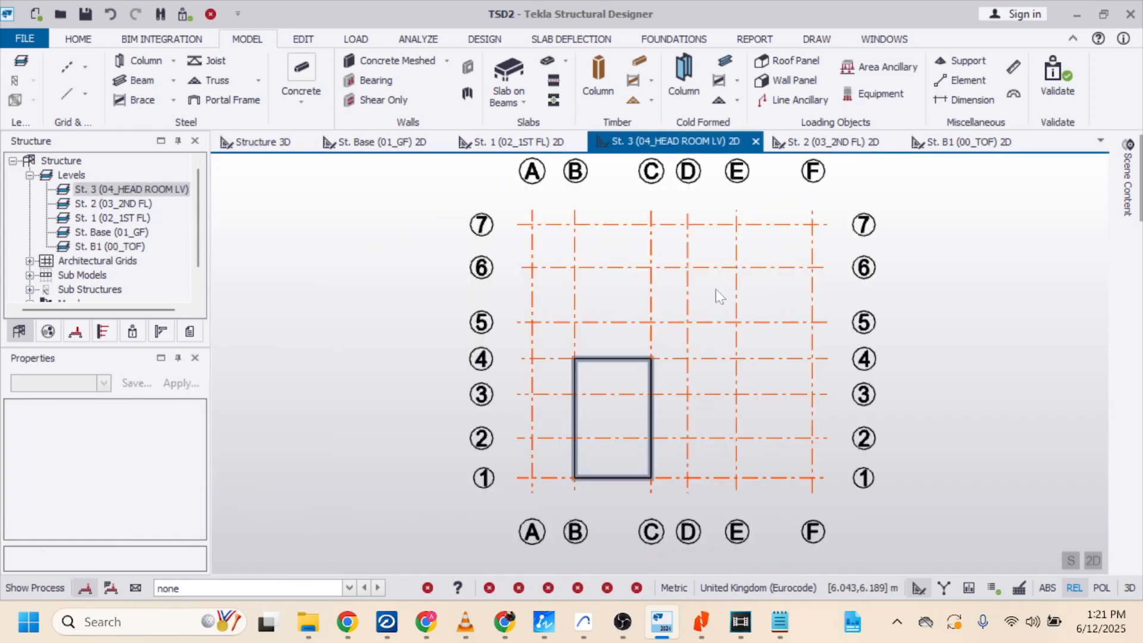
pyautogui.click(508, 75)
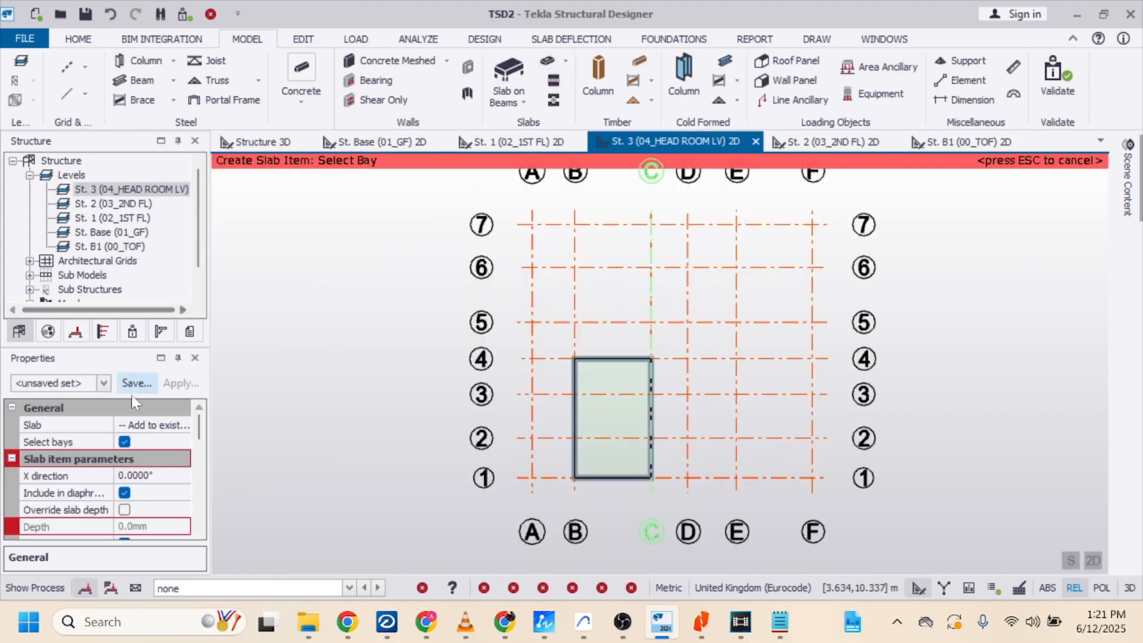
pyautogui.moveTo(199, 257); pyautogui.dragTo(202, 304)
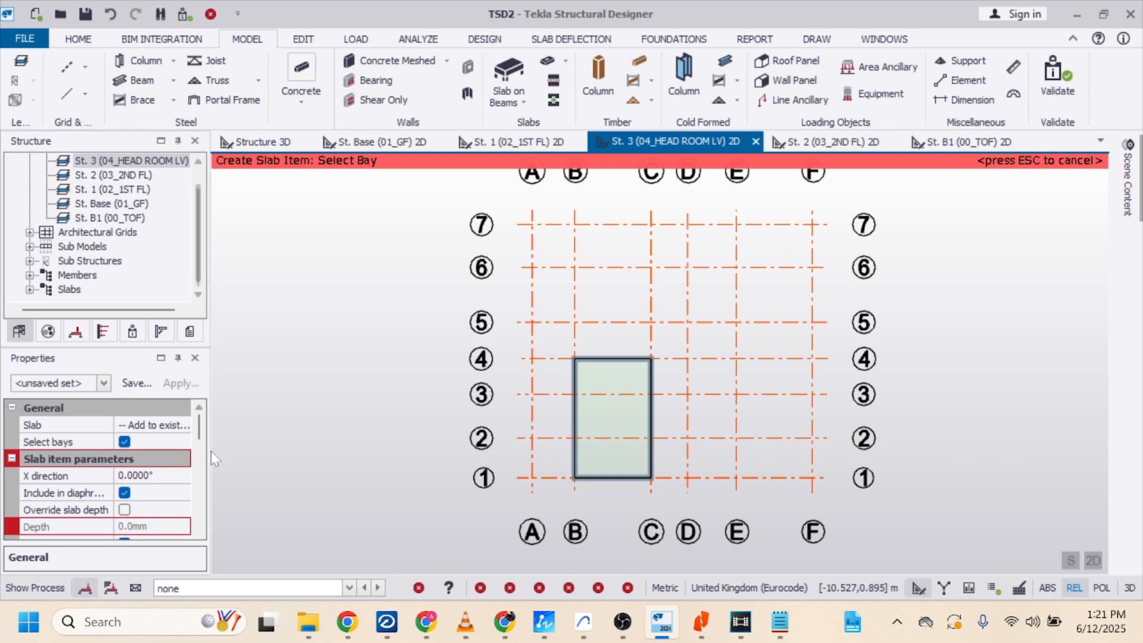
pyautogui.moveTo(199, 434); pyautogui.dragTo(197, 481)
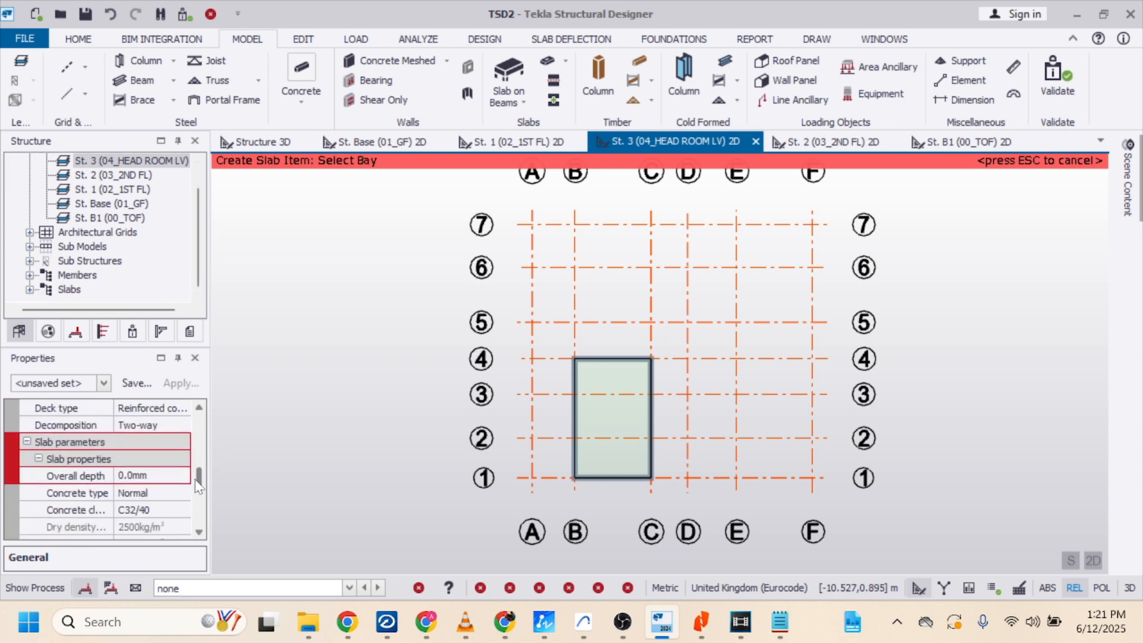
pyautogui.click(162, 512)
pyautogui.click(194, 504)
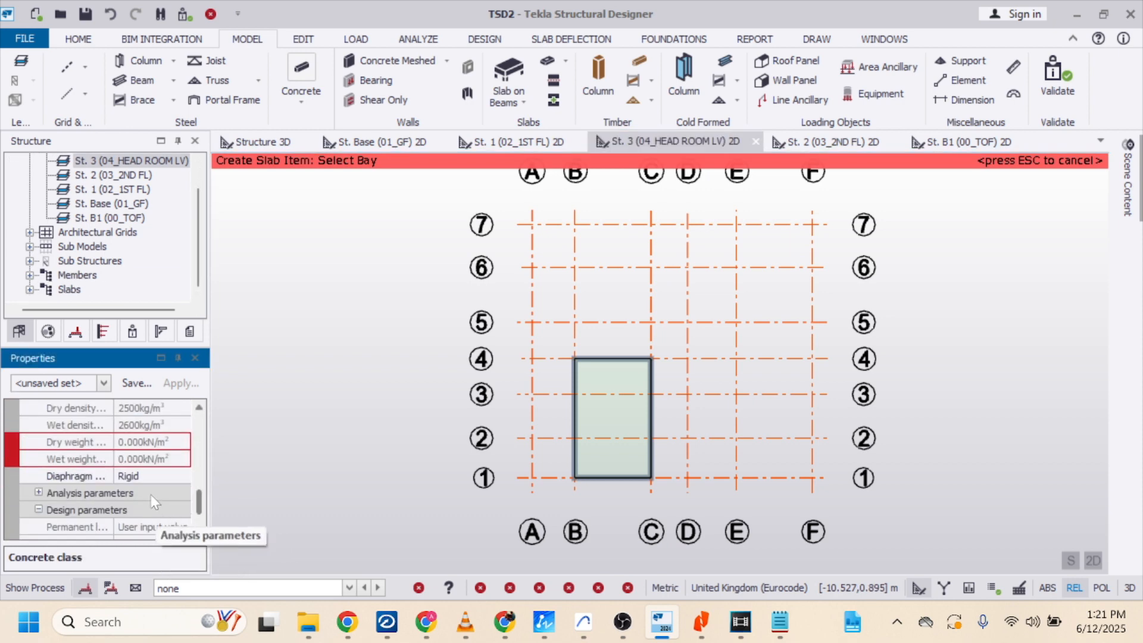
pyautogui.moveTo(198, 510); pyautogui.dragTo(199, 494)
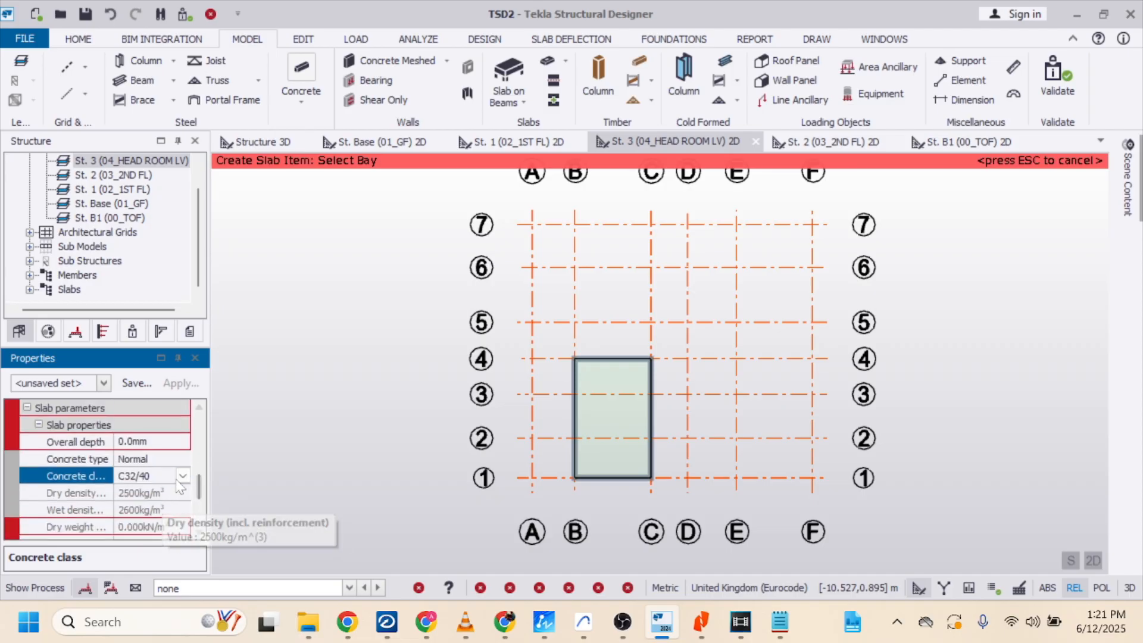
pyautogui.click(182, 475)
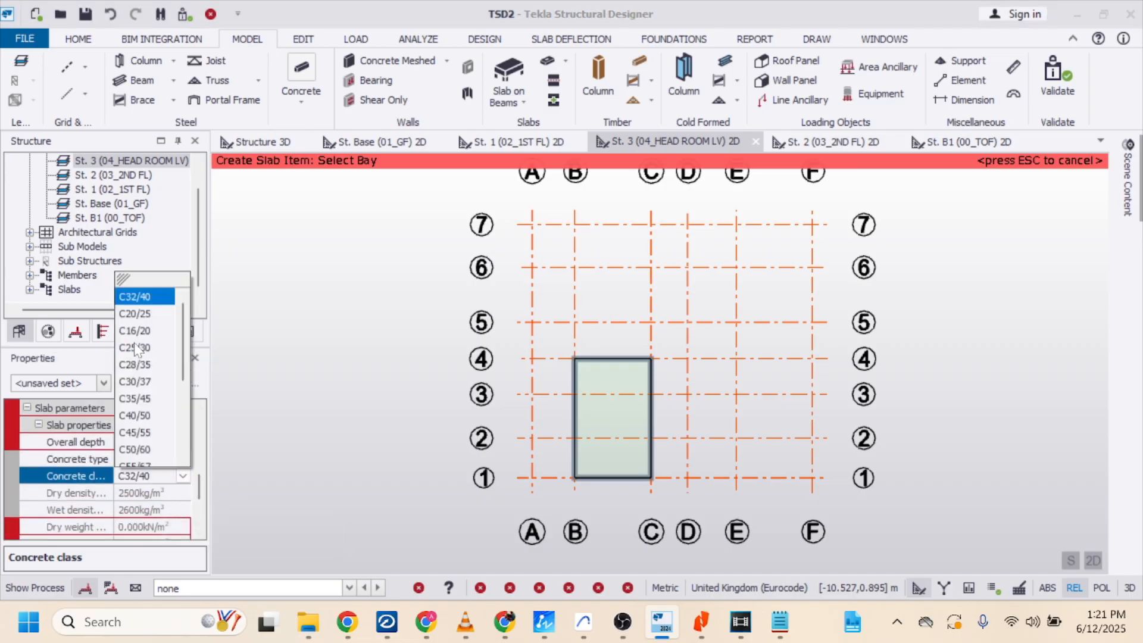
pyautogui.click(143, 314)
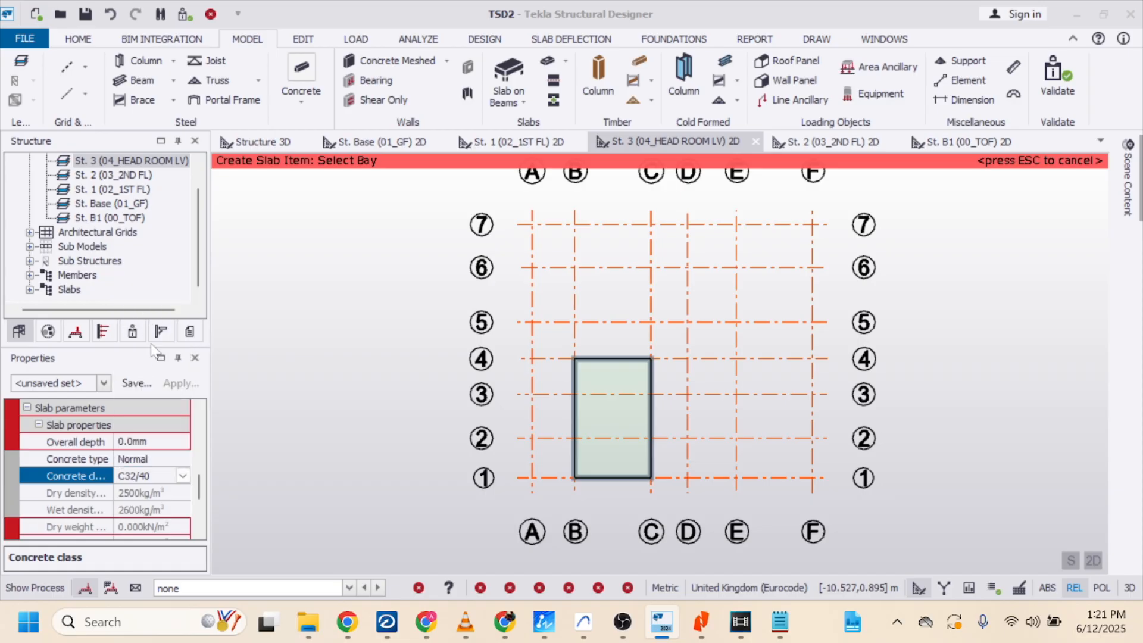
# Create the two-way slab with 150 mm overall depth in the bay between grid lines B–C and 1–4, and check it in 3D
pyautogui.moveTo(200, 488)
pyautogui.mouseDown()
pyautogui.moveTo(212, 420)
pyautogui.moveTo(191, 492)
pyautogui.mouseUp()
pyautogui.click(152, 476)
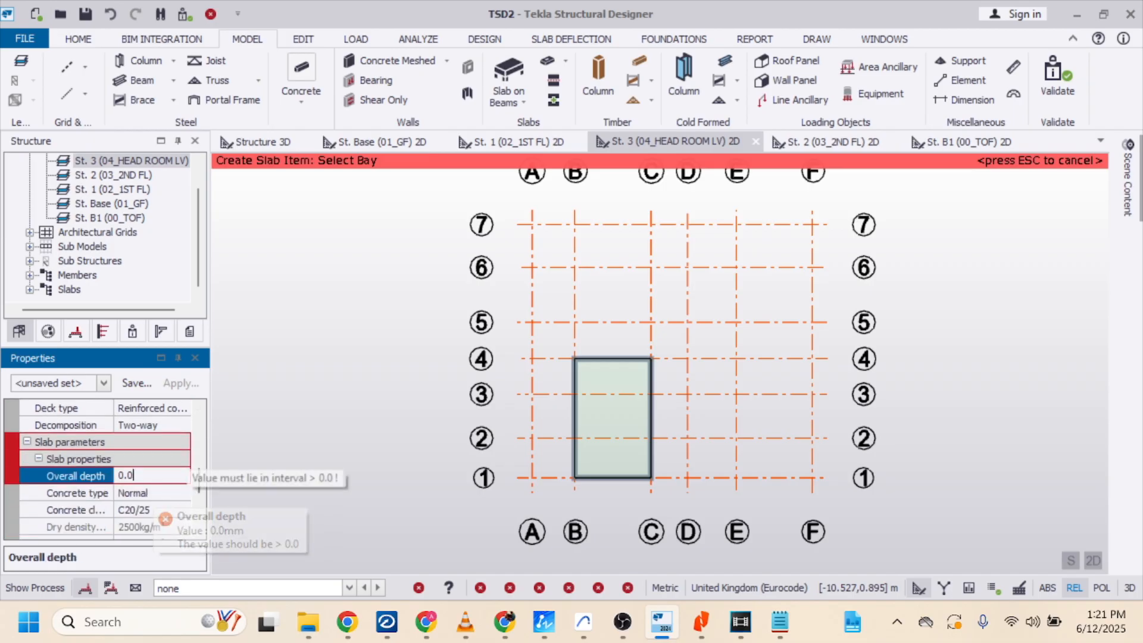
pyautogui.write('1')
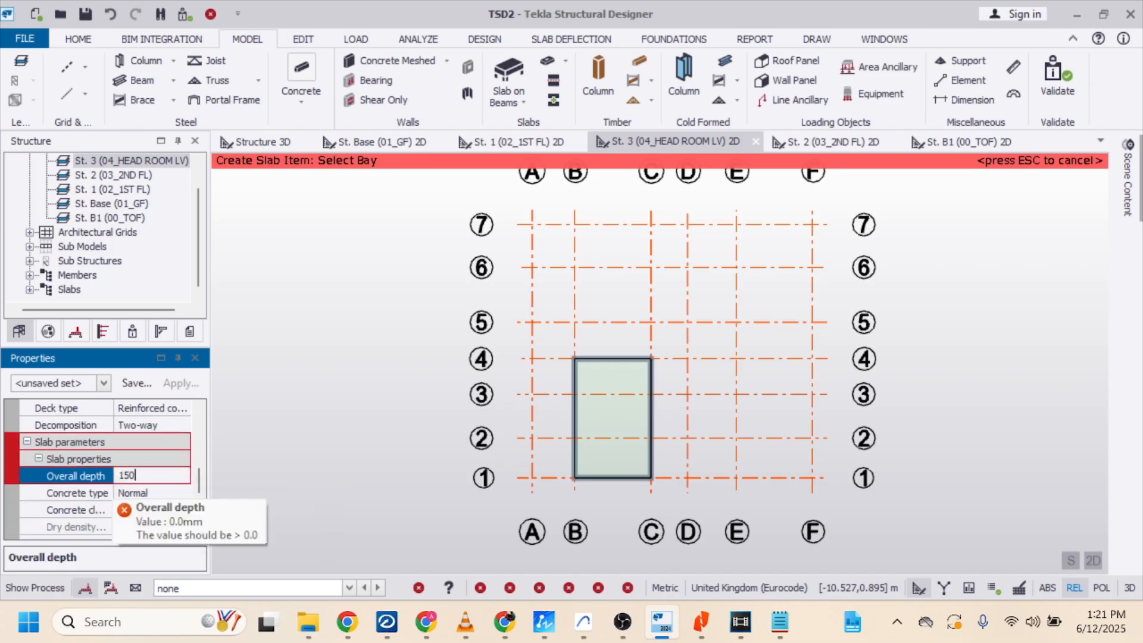
pyautogui.write('50')
pyautogui.press('Return')
pyautogui.click(617, 415)
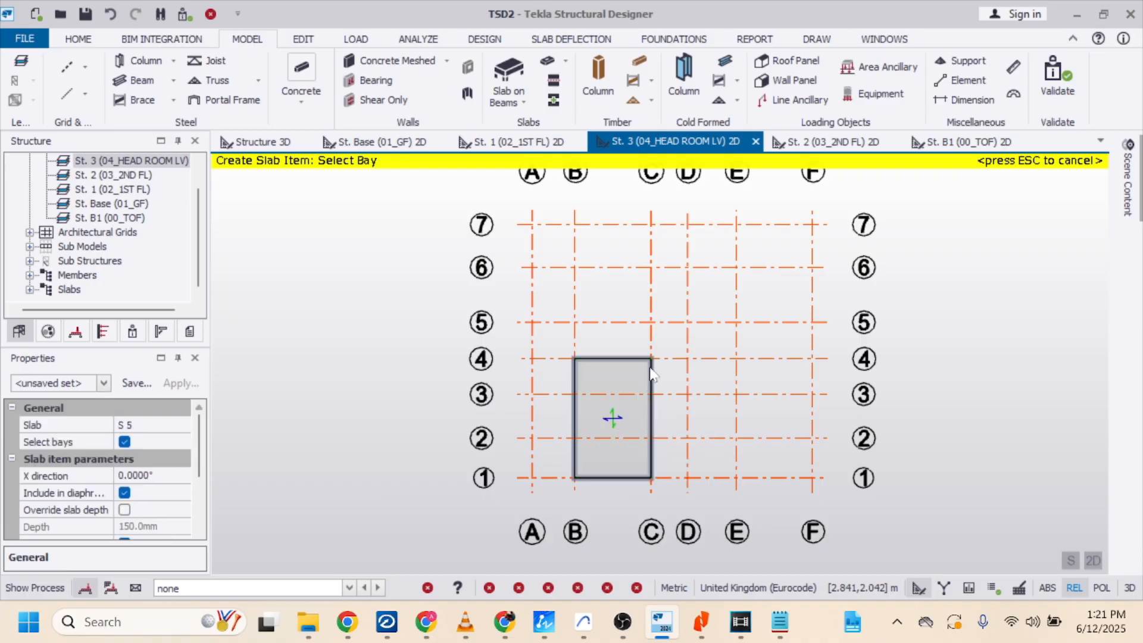
pyautogui.click(262, 142)
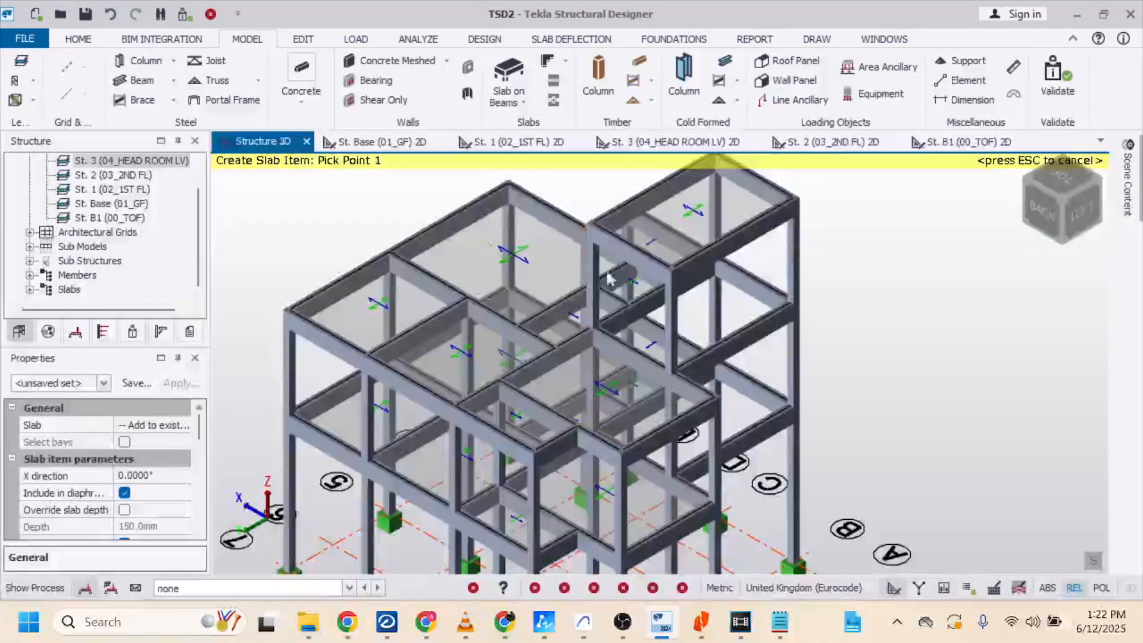
pyautogui.scroll(-2, 739, 250)
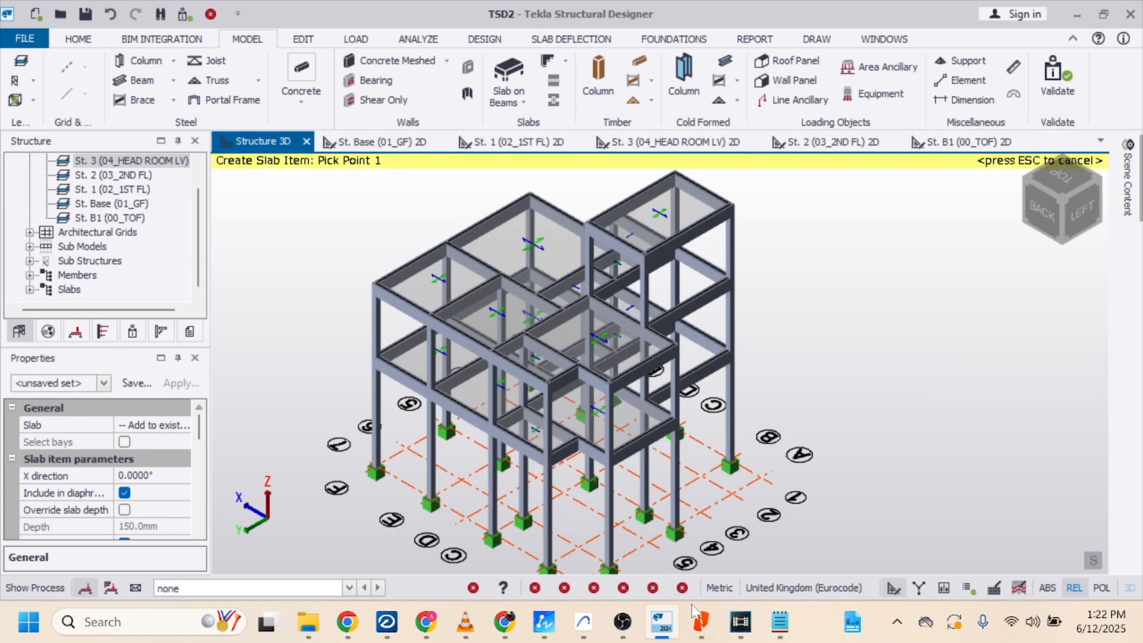
pyautogui.click(622, 621)
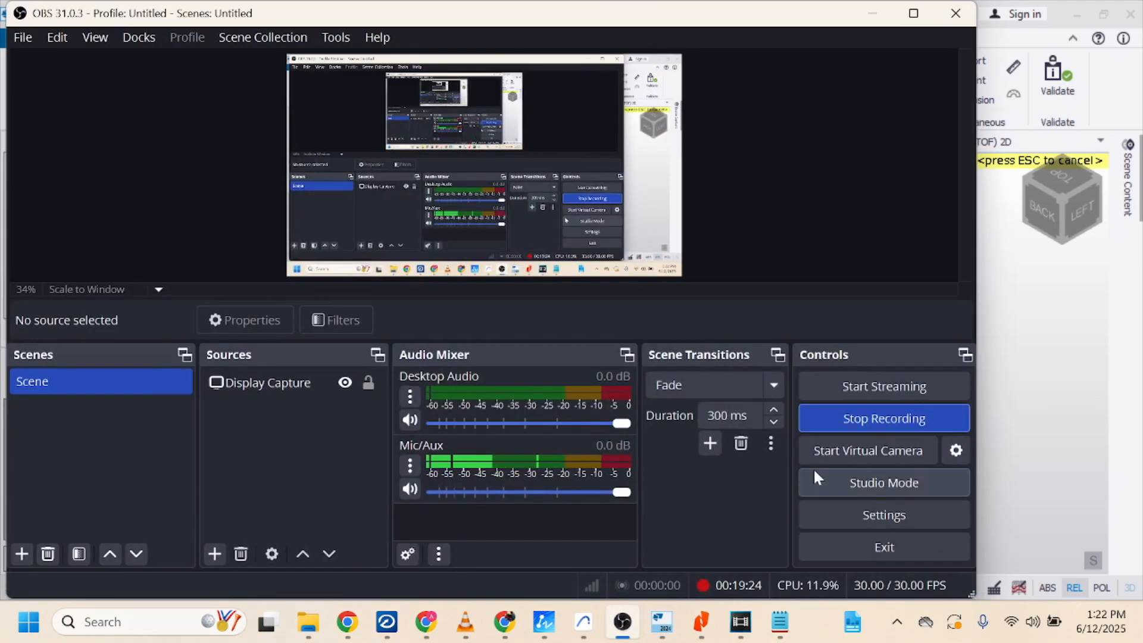